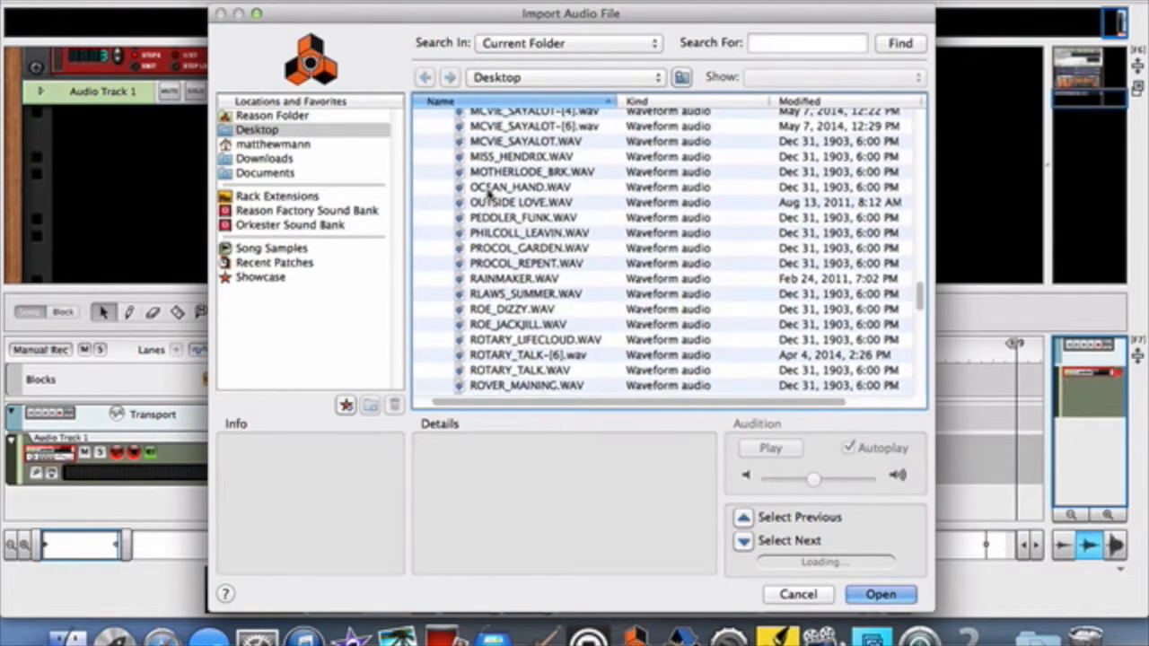
- Import LUIGI_DRUM_BRK2.WAV from the current file list into the audio track
scroll(490, 191, "up", 5)
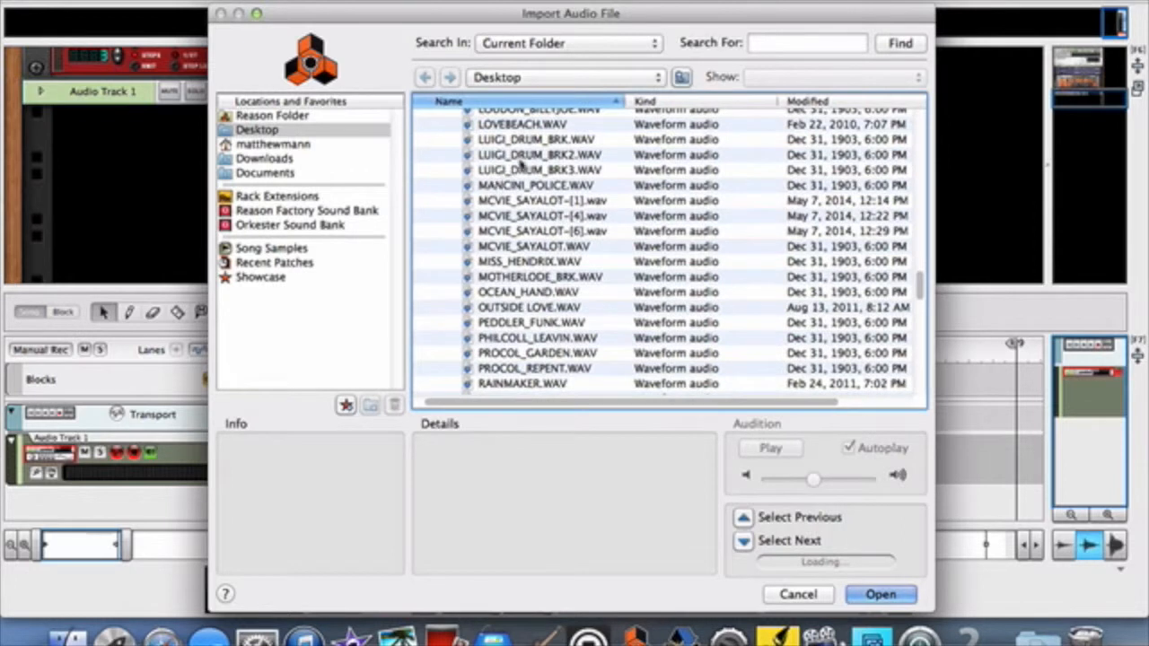
left_click(521, 159)
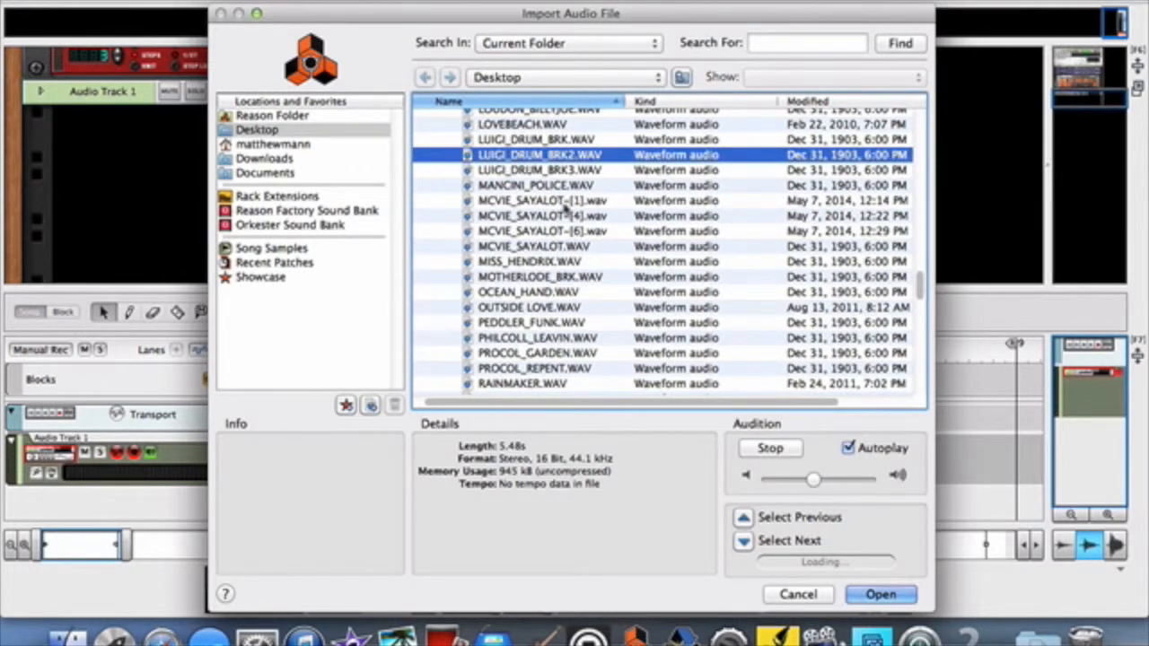
left_click(875, 594)
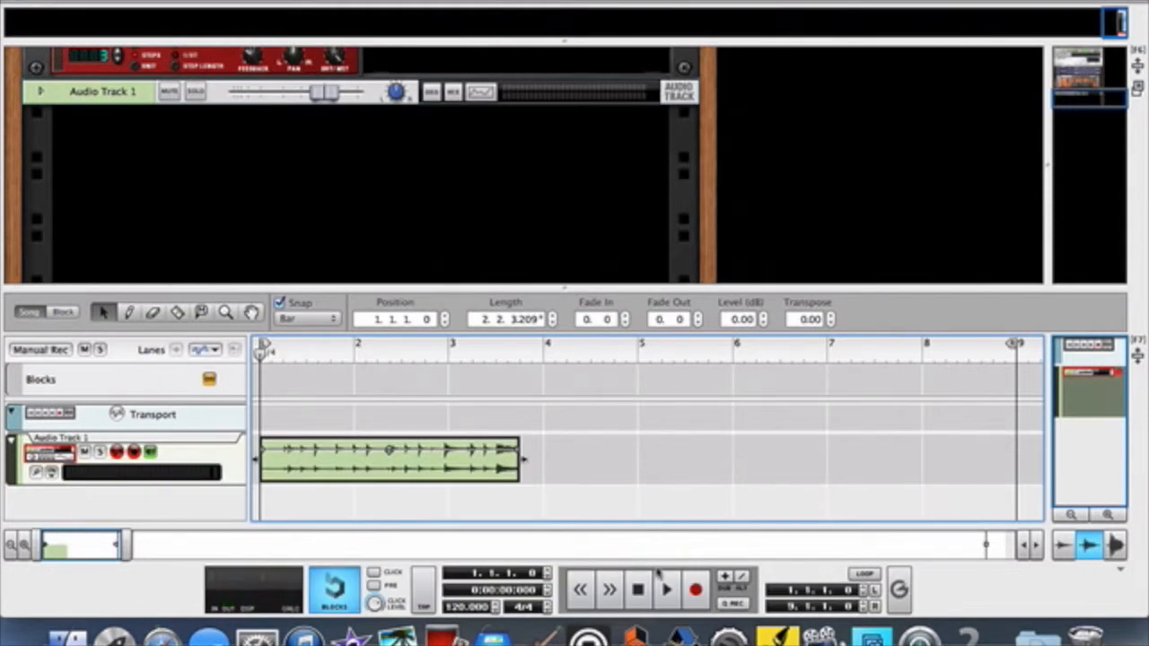
- Play the imported drum break from the beginning, then stop and return to the song start
left_click(666, 589)
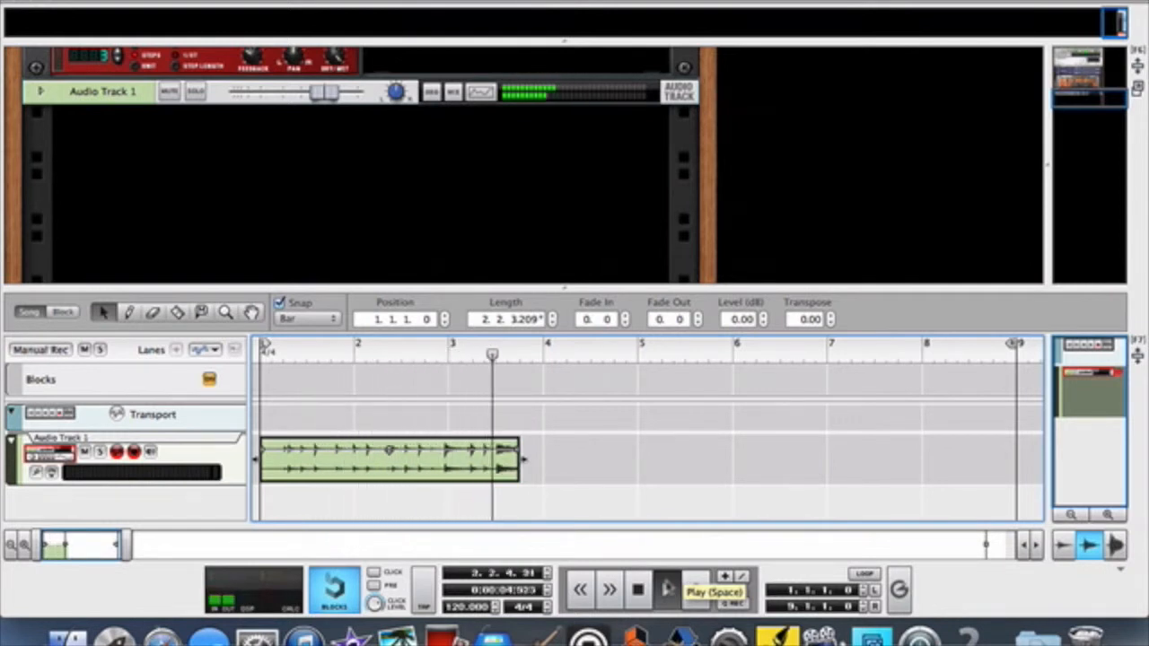
left_click(637, 589)
left_click(637, 589)
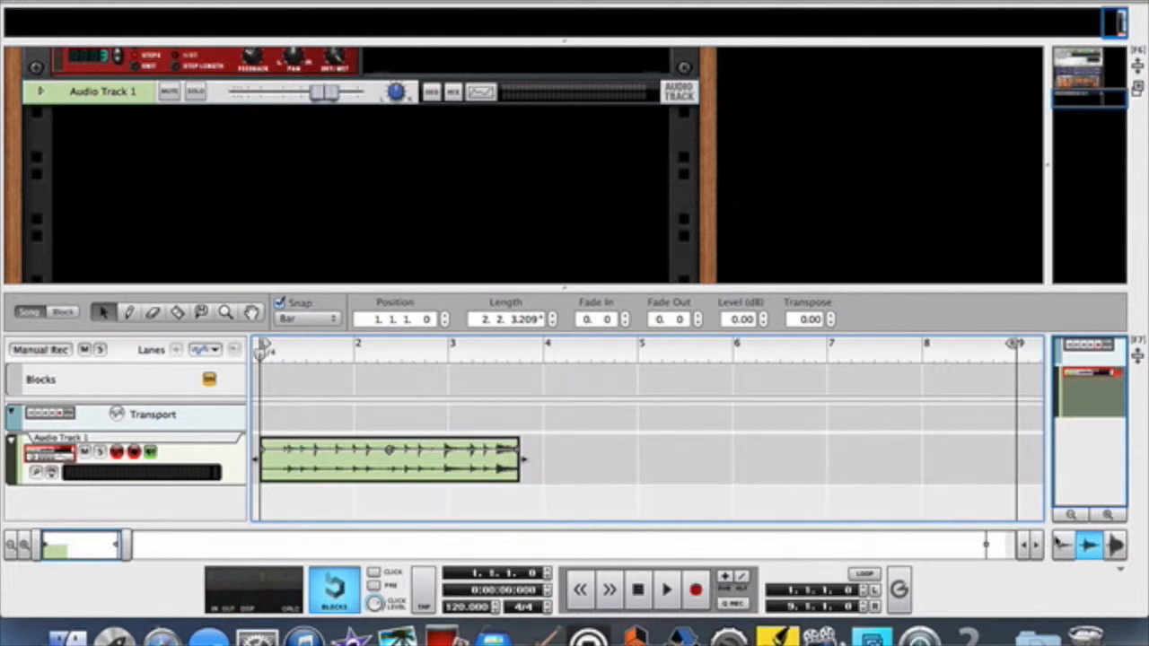
- Set the waveform display to its largest amplitude size and disable stretch on the drum break clip
left_click(1116, 546)
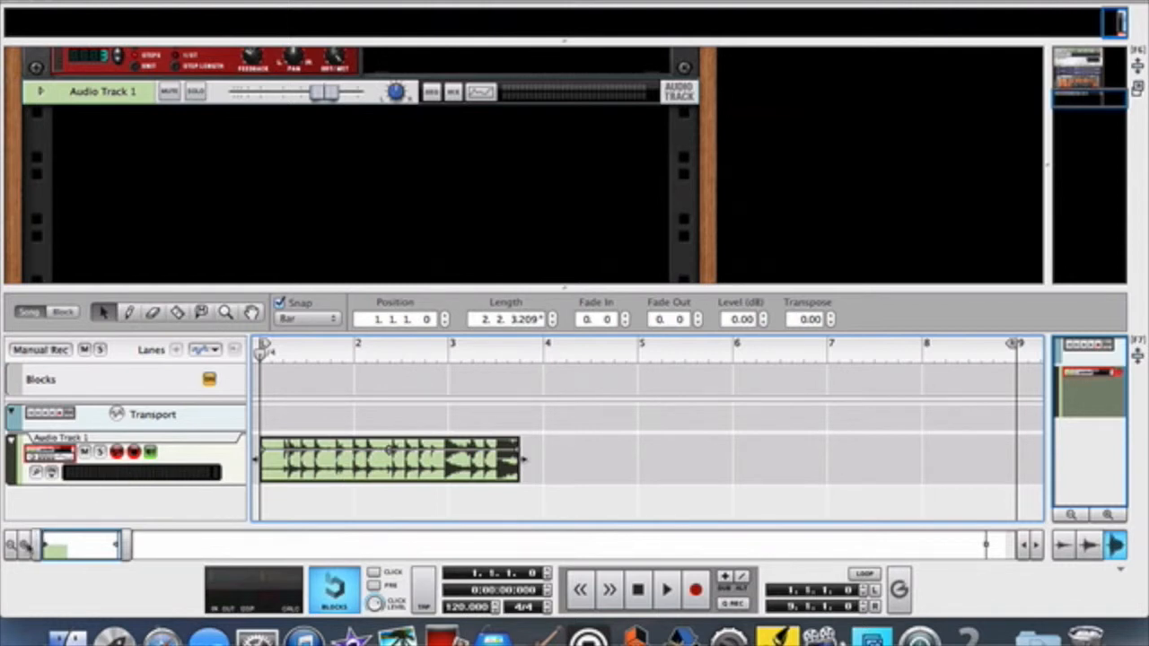
left_click(25, 545)
left_click(25, 545)
left_click(26, 544)
left_click(26, 545)
left_click(25, 545)
left_click(25, 545)
left_click(25, 545)
left_click(25, 545)
left_click(25, 545)
left_click(25, 545)
left_click(25, 545)
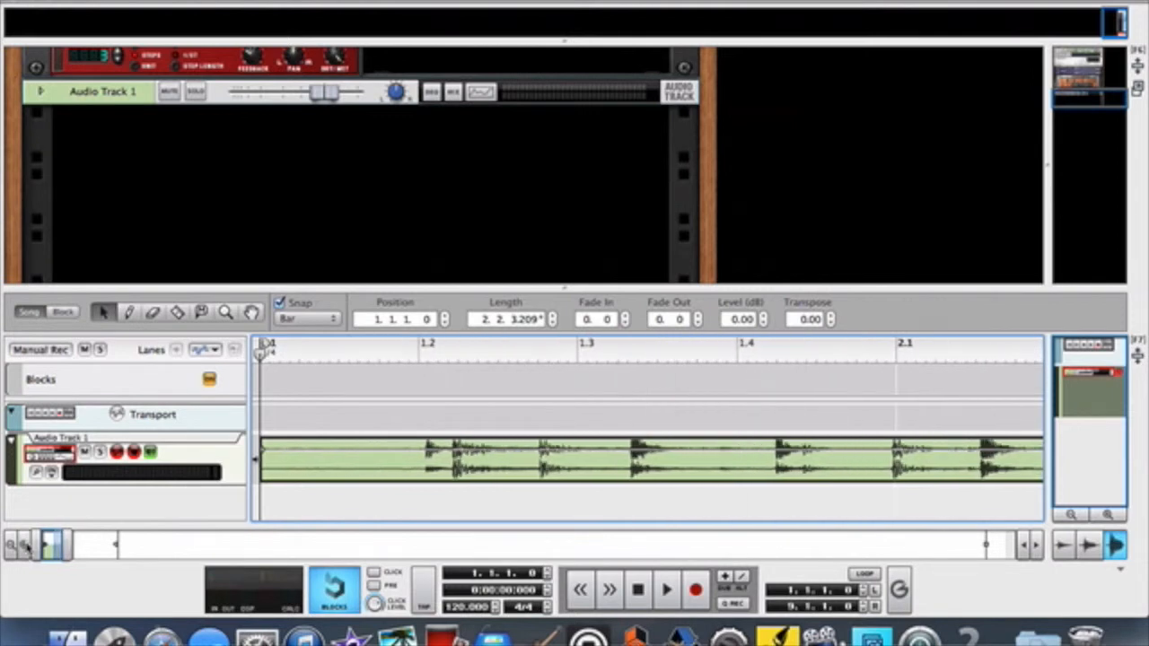
left_click(25, 544)
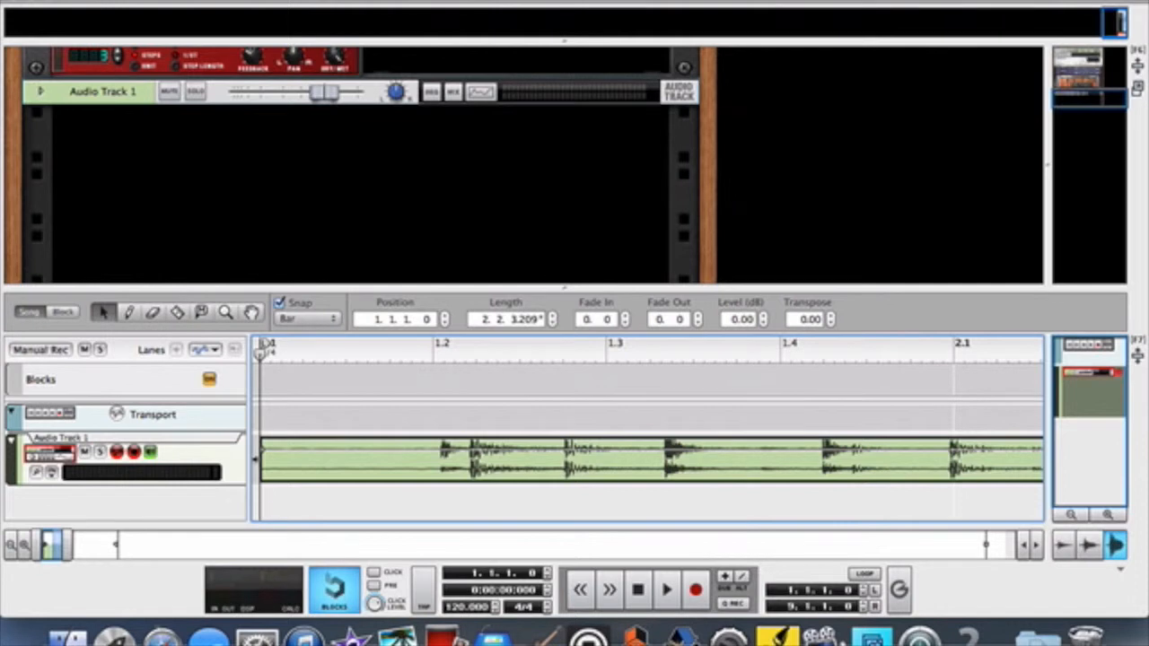
left_click(159, 0)
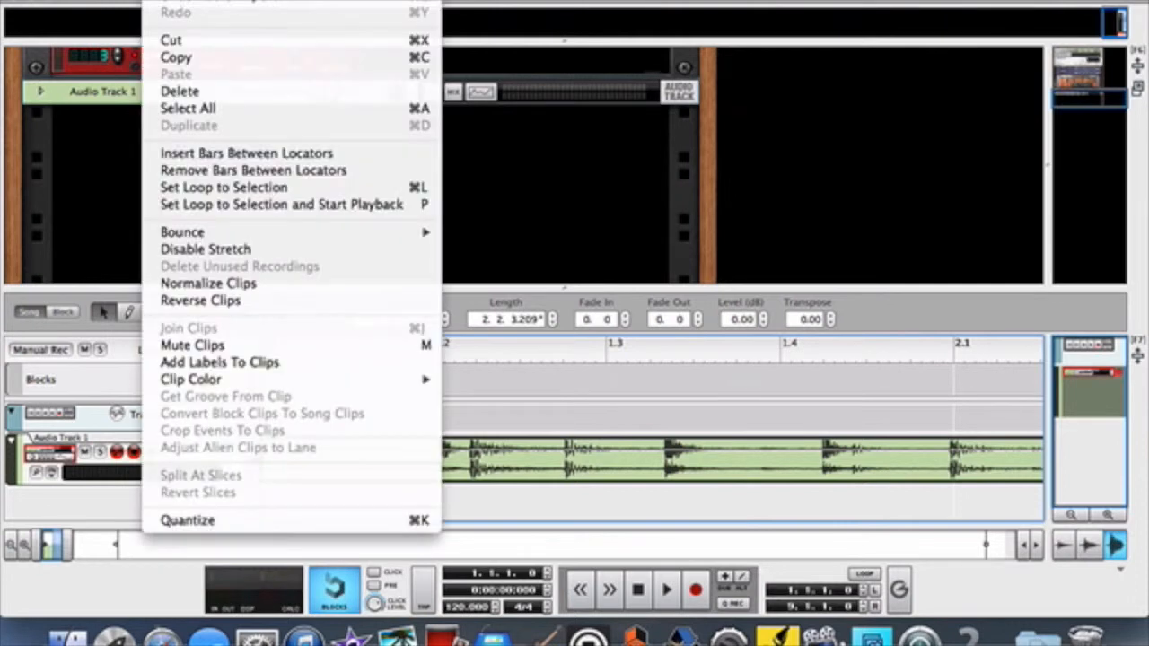
left_click(201, 251)
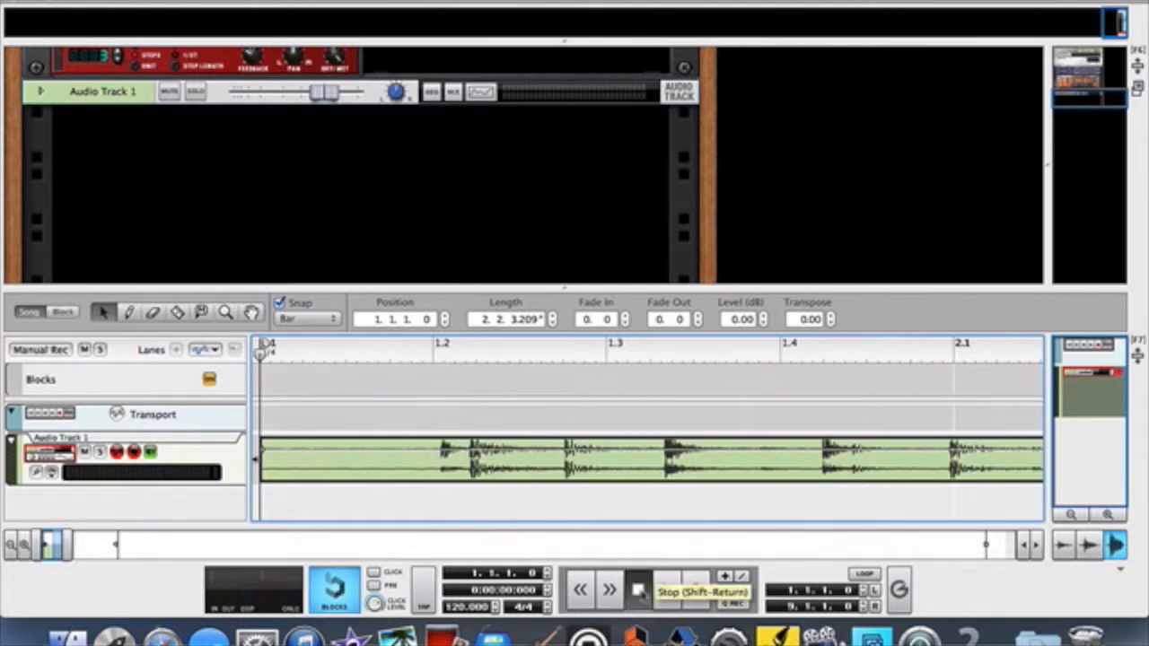
- Play the drum break clip with stretch disabled, then stop and return to the song start
left_click(666, 590)
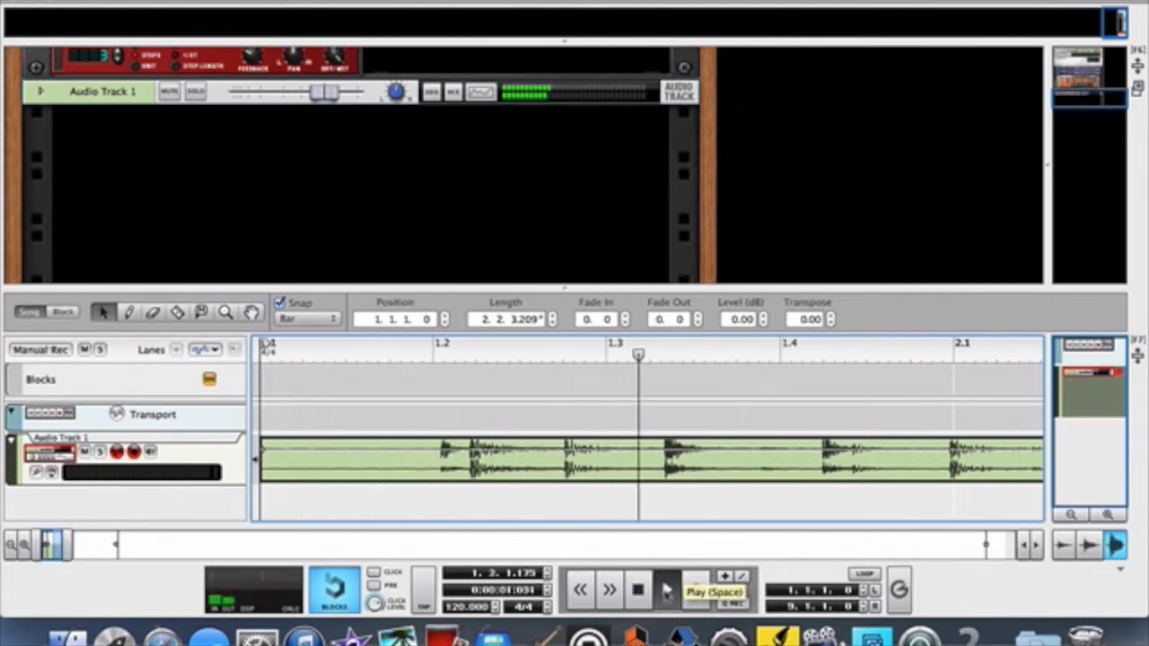
double_click(638, 589)
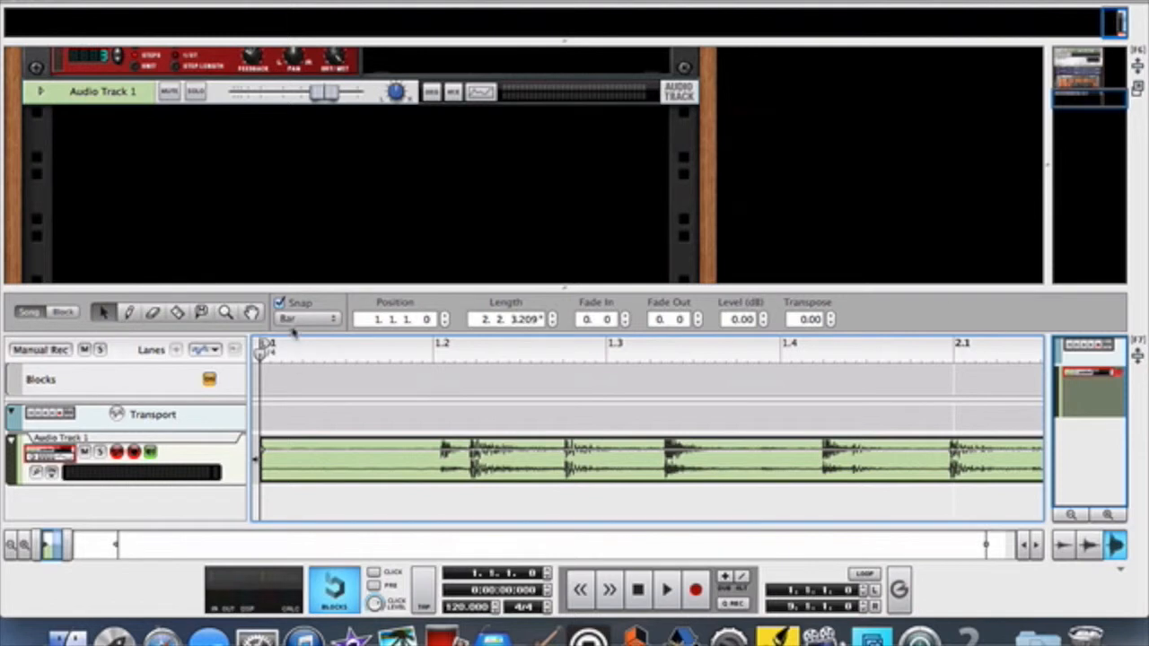
- With snapping off, trim the clip's start to just before the second hit, after beat 1.2, and move the clip to position 1.1.1.0
left_click(279, 304)
left_click_drag(264, 458, 463, 494)
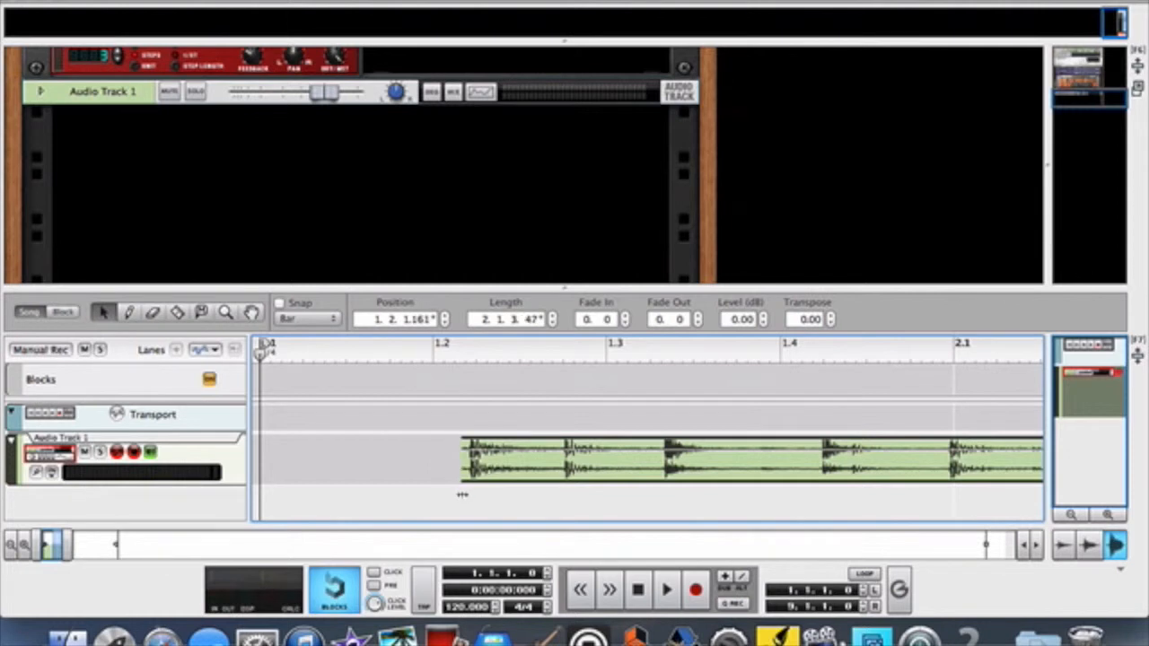
left_click_drag(463, 495, 466, 497)
left_click_drag(551, 469, 334, 461)
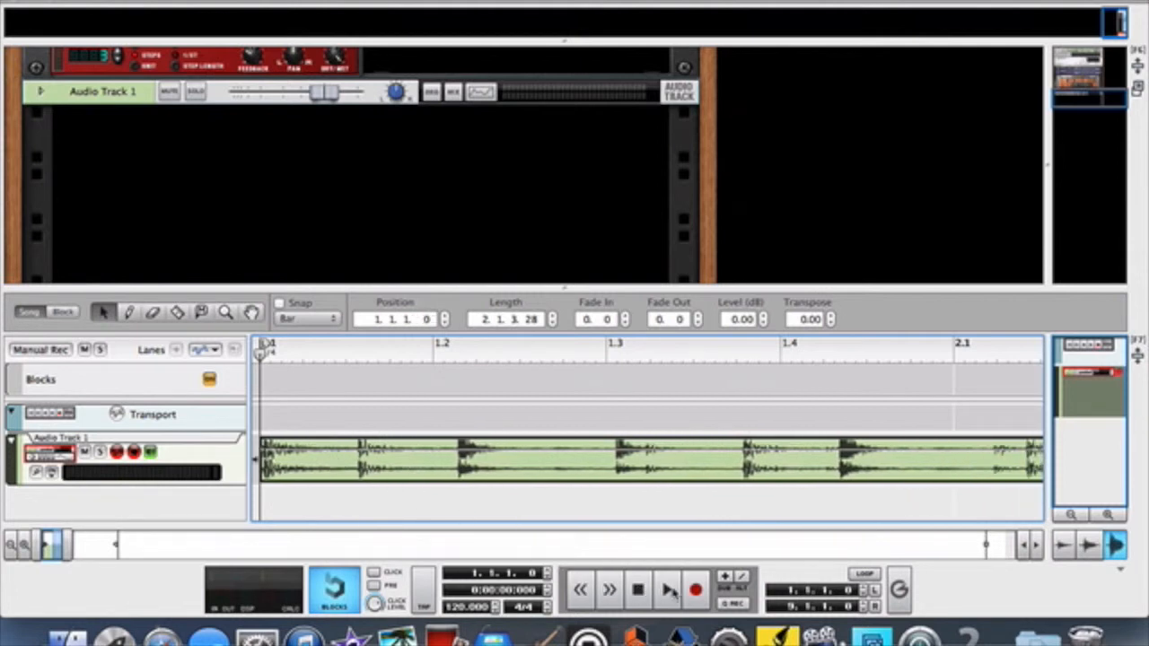
- Play the clip with its newly trimmed start, then stop and return to the beginning
left_click(670, 589)
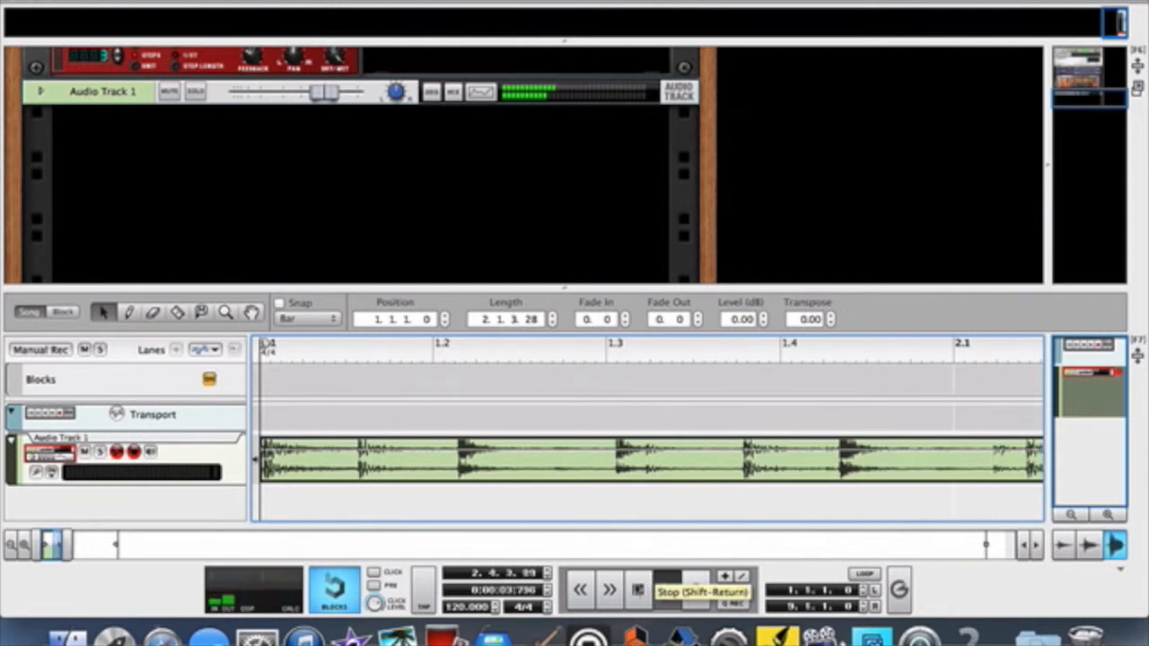
left_click(668, 585)
left_click(668, 586)
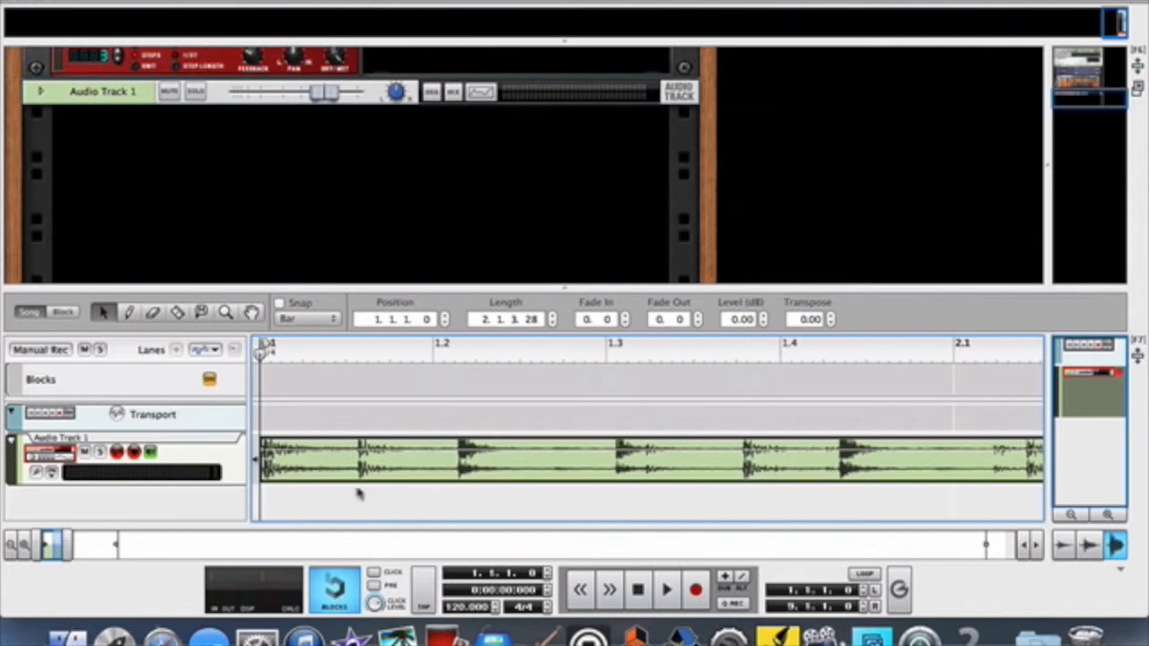
- Trim the remaining silence before the clip's first transient, at about 1.1.1.22, and move the clip back to position 1.1.1.0
left_click(27, 549)
left_click(27, 549)
left_click(27, 549)
left_click(27, 549)
left_click(27, 550)
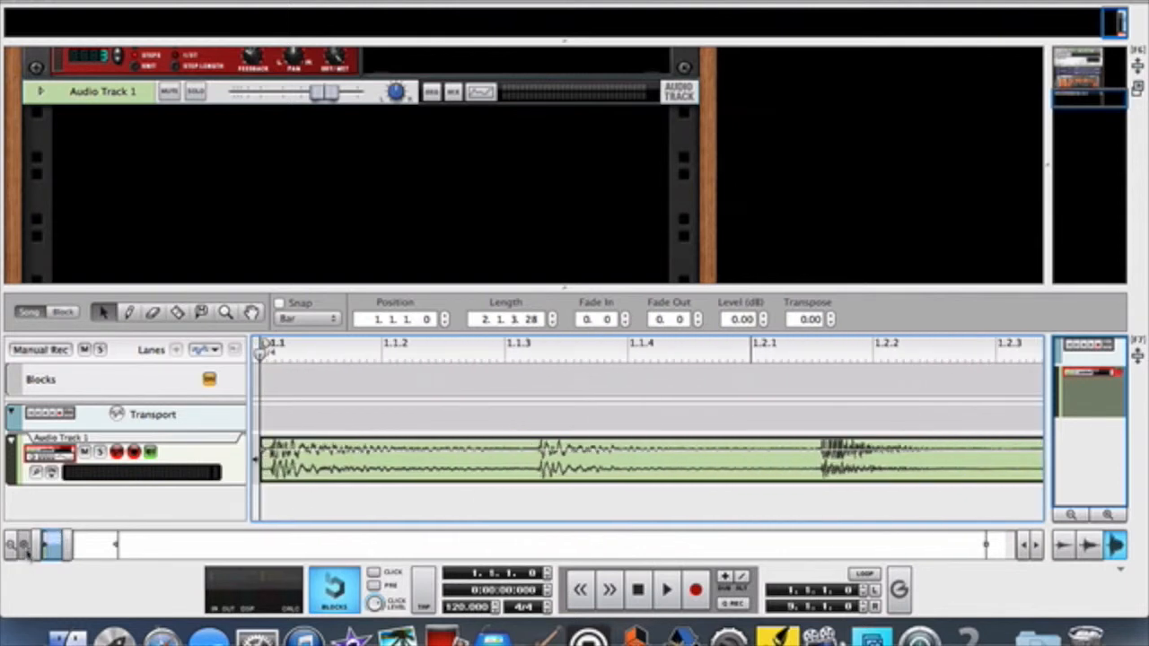
left_click(27, 549)
left_click(27, 550)
left_click(27, 549)
left_click(27, 549)
left_click(26, 549)
left_click(27, 549)
left_click(27, 549)
left_click(27, 549)
left_click(27, 549)
left_click(27, 549)
left_click(27, 550)
left_click(27, 549)
left_click(27, 550)
left_click(27, 550)
left_click(27, 550)
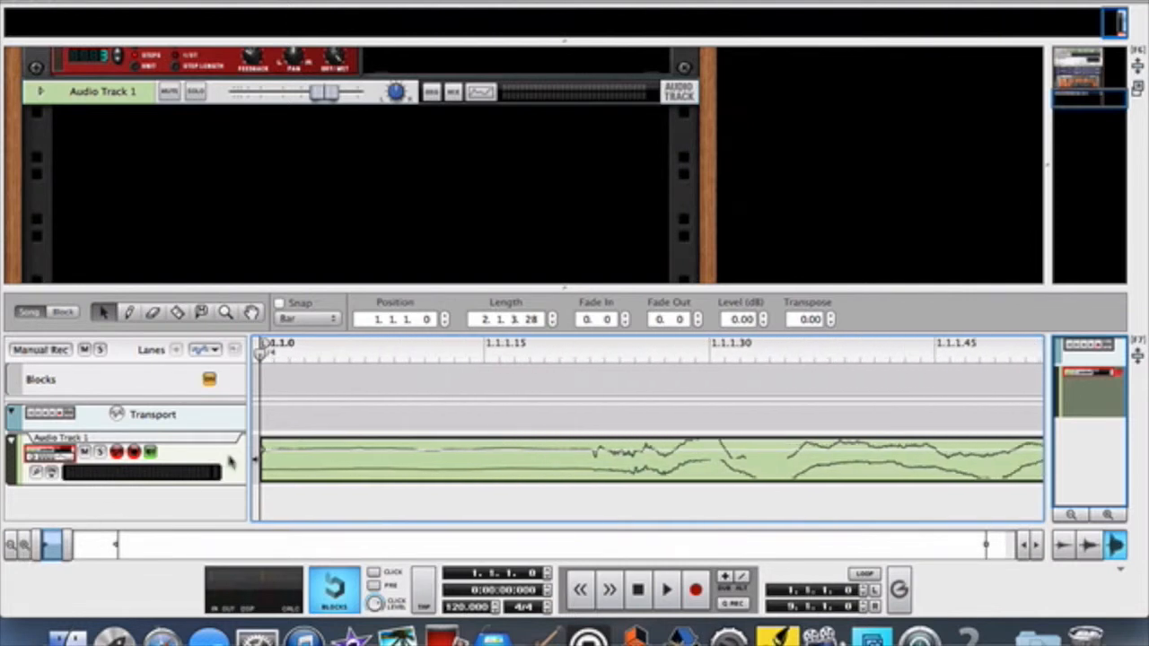
left_click_drag(260, 459, 375, 465)
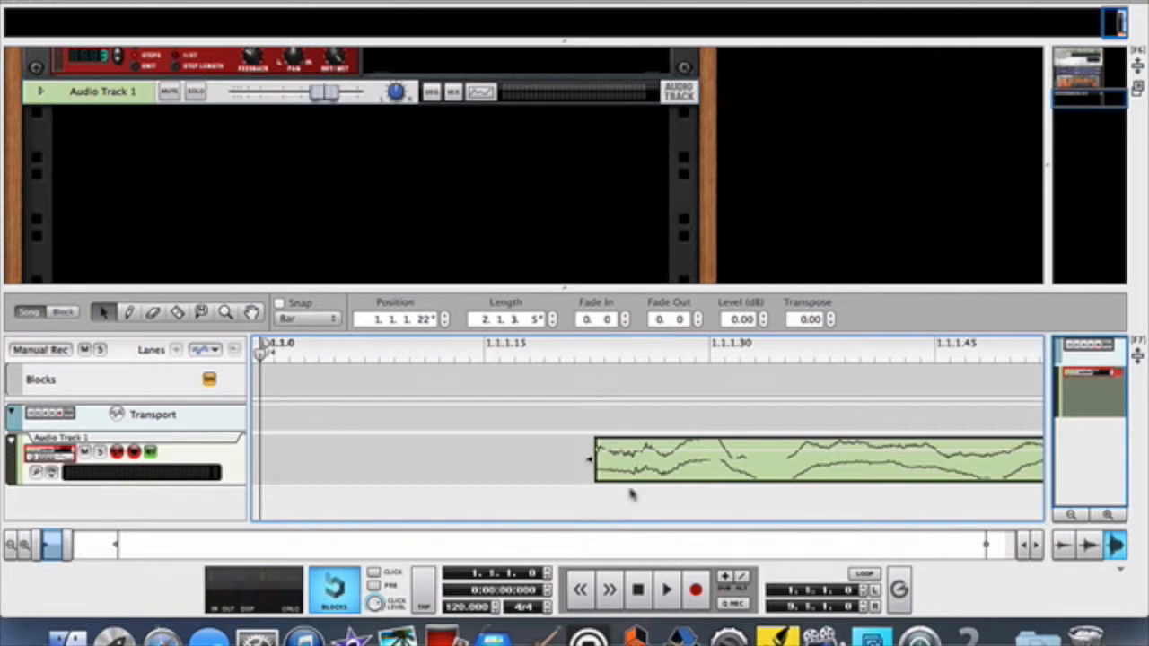
left_click_drag(653, 472, 301, 482)
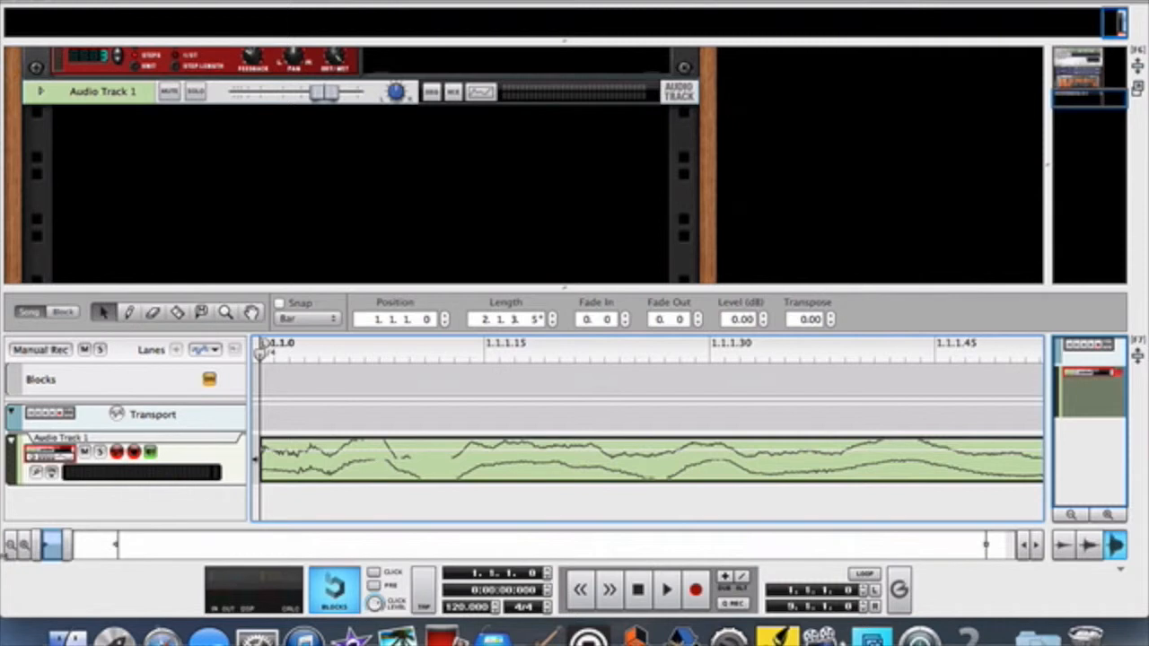
- Trim the clip's end back to the start of its last loud hit, for a length of about 2.0.3.103
left_click(12, 548)
left_click(12, 547)
left_click(13, 548)
left_click(12, 548)
left_click(13, 547)
left_click(12, 547)
left_click(13, 547)
left_click(13, 547)
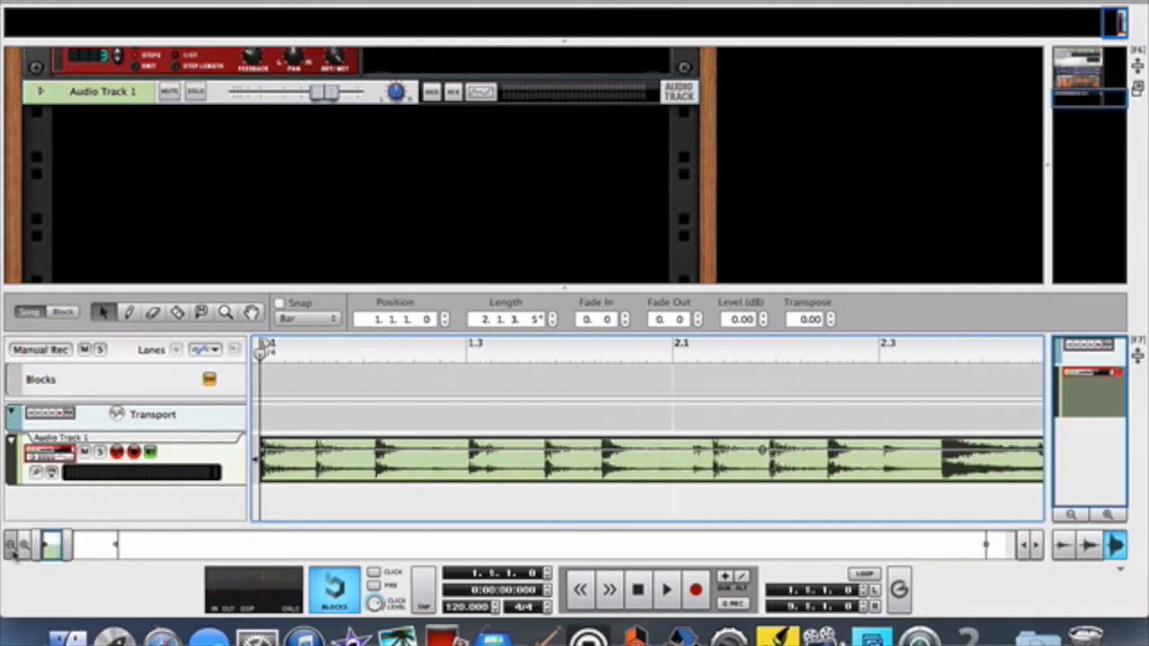
left_click(13, 547)
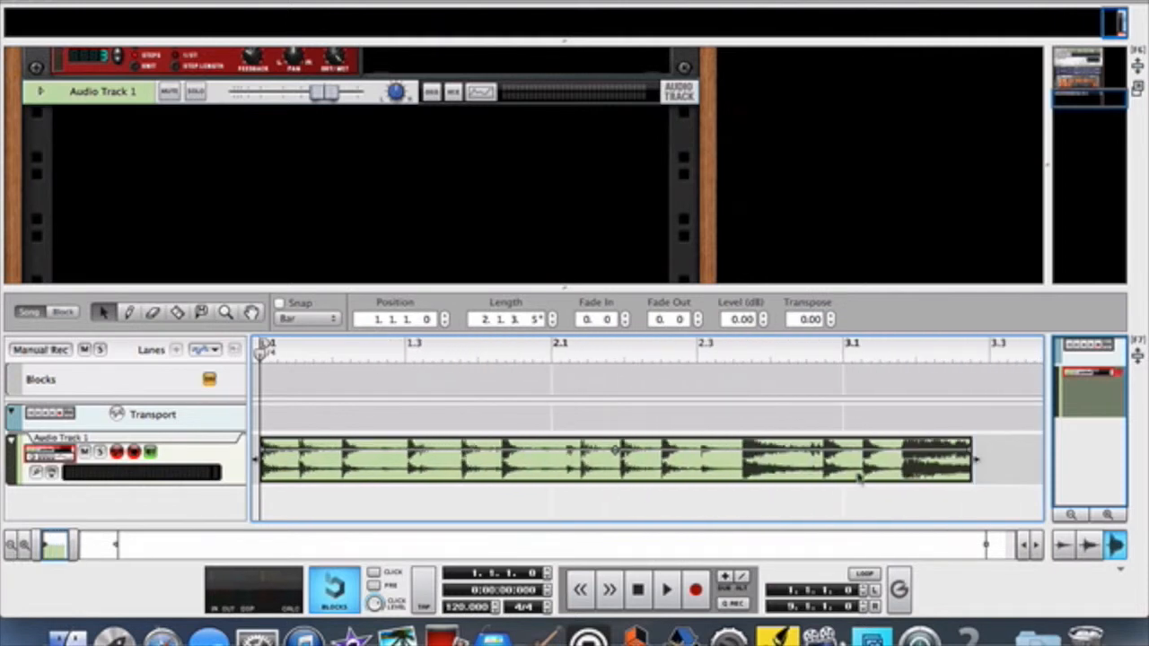
left_click_drag(976, 457, 910, 461)
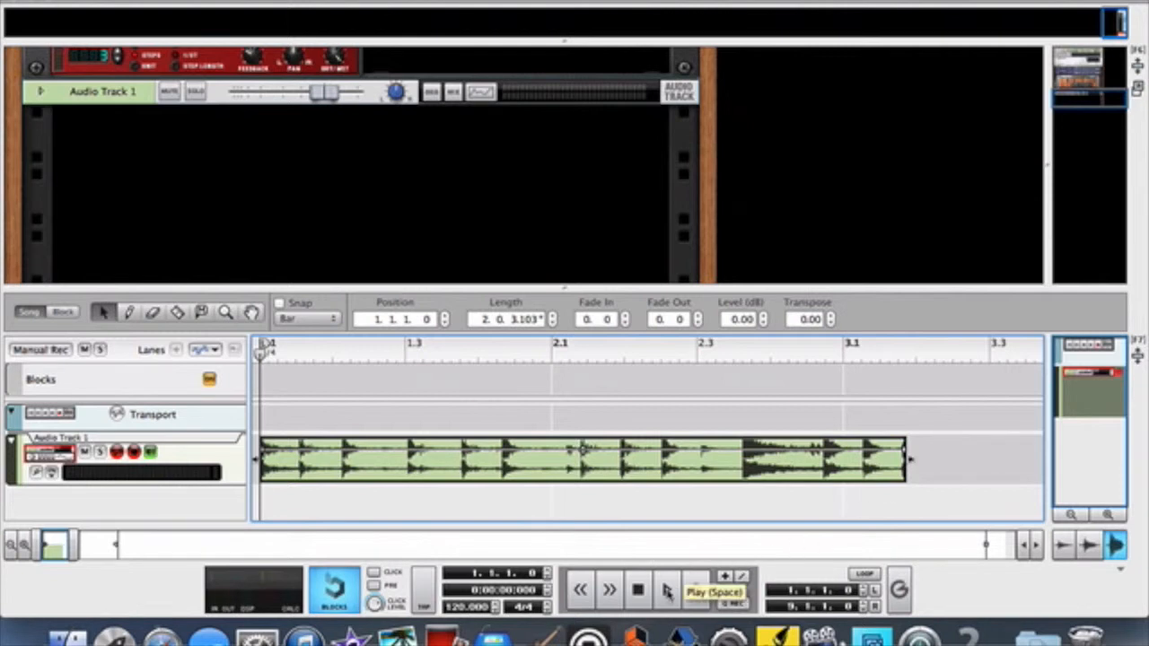
- Play the shortened clip to check its end point, then stop and return to the song start
left_click(667, 590)
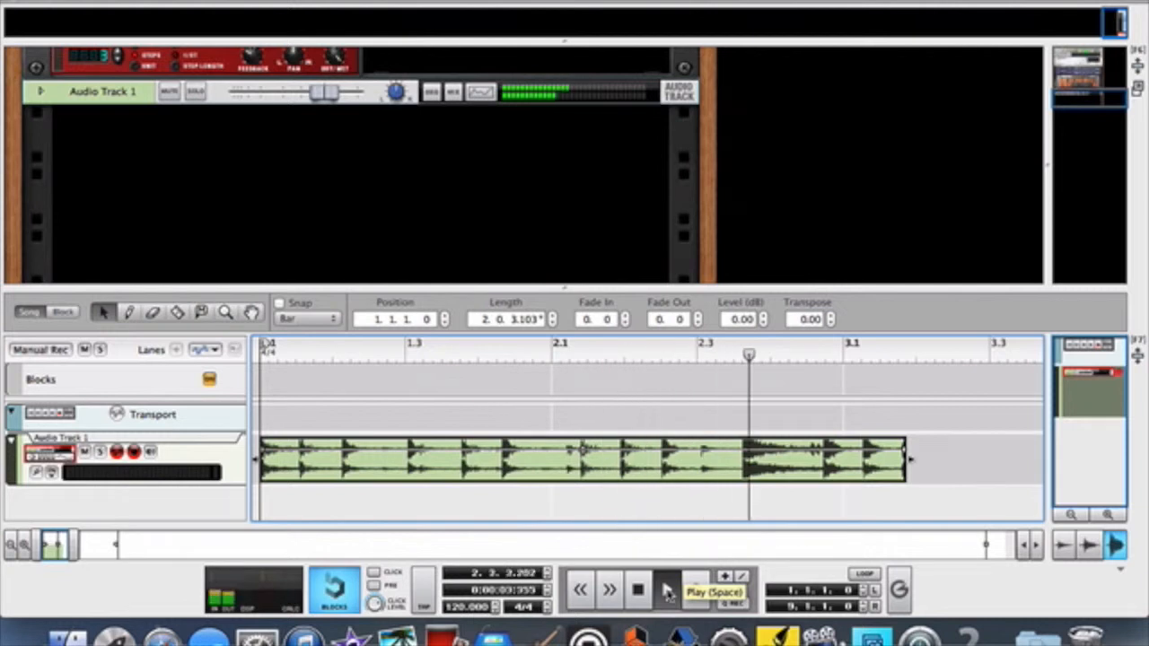
left_click(637, 590)
left_click(637, 589)
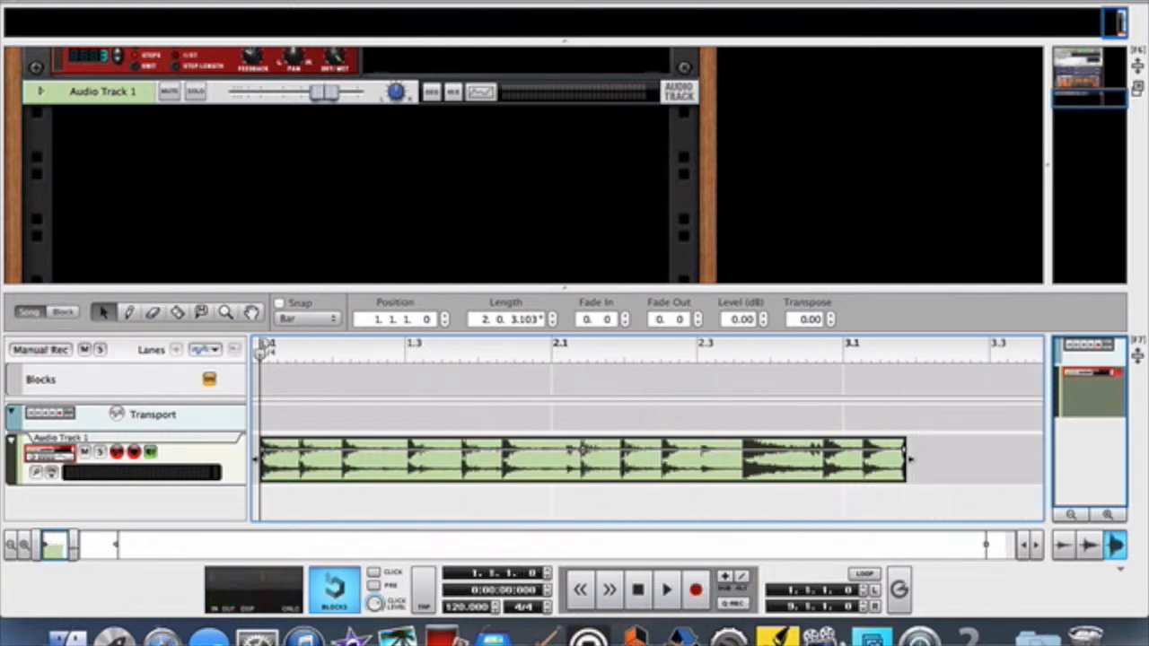
- Fine-trim the clip's end to just before the last hit's transient, for a length of about 2.0.3.37
left_click(27, 547)
left_click(27, 547)
left_click(27, 547)
left_click(27, 548)
left_click(27, 548)
left_click(26, 548)
left_click(27, 547)
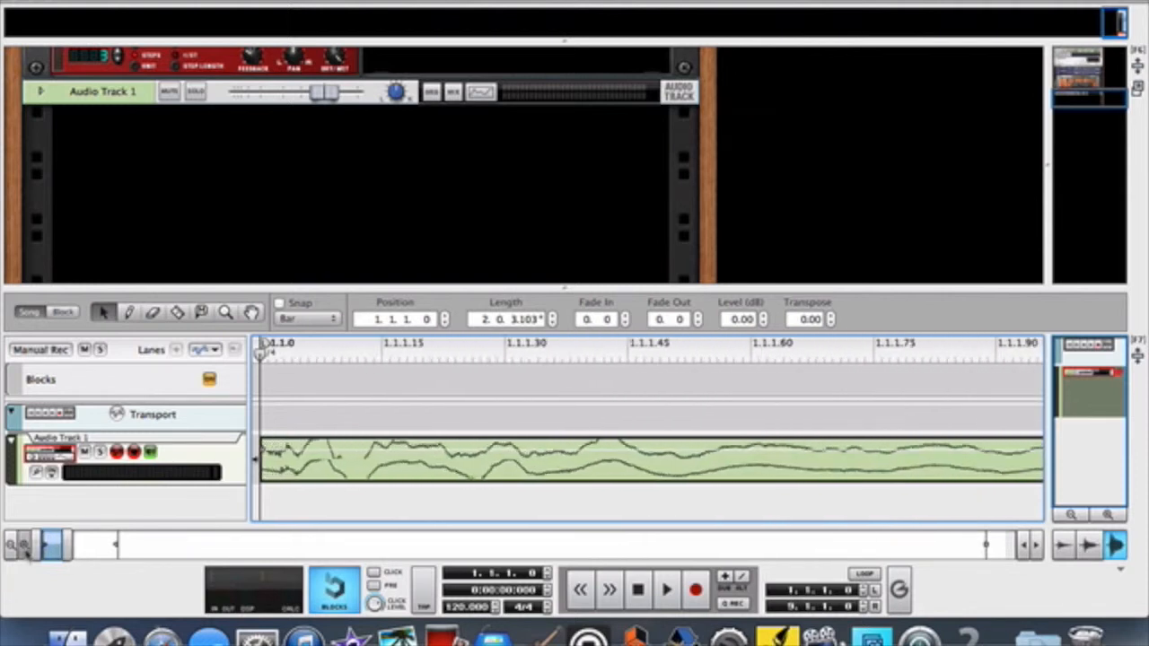
left_click(26, 547)
left_click(27, 548)
left_click(27, 548)
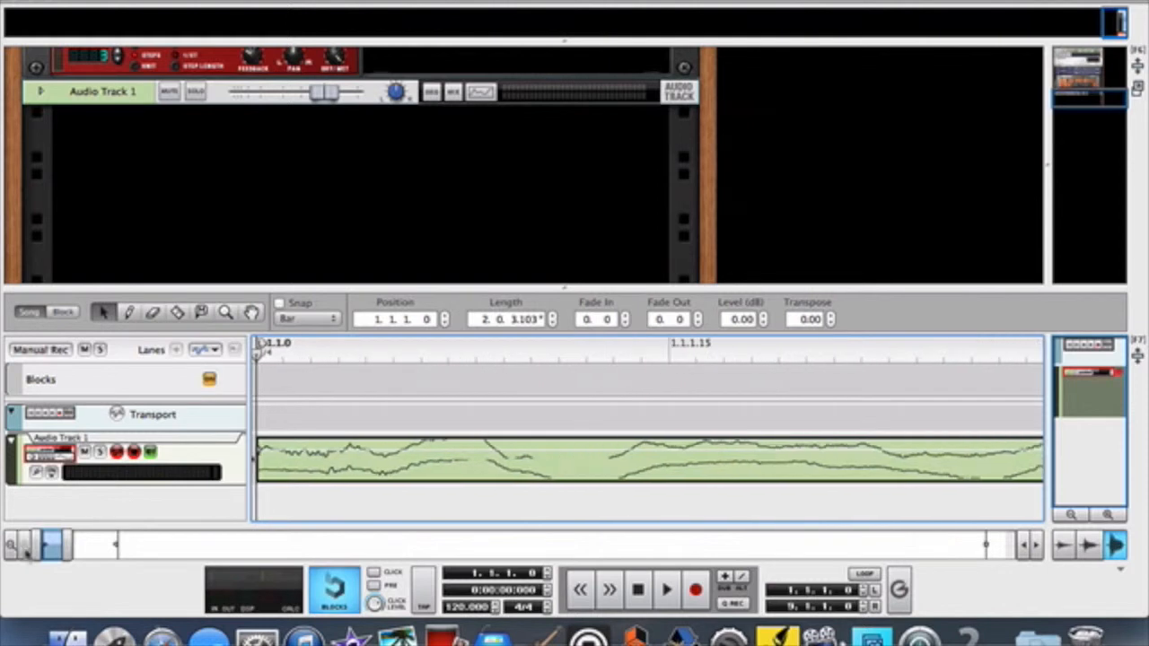
mouse_move(61, 547)
left_mouse_down()
mouse_move(102, 556)
mouse_move(79, 553)
left_mouse_up()
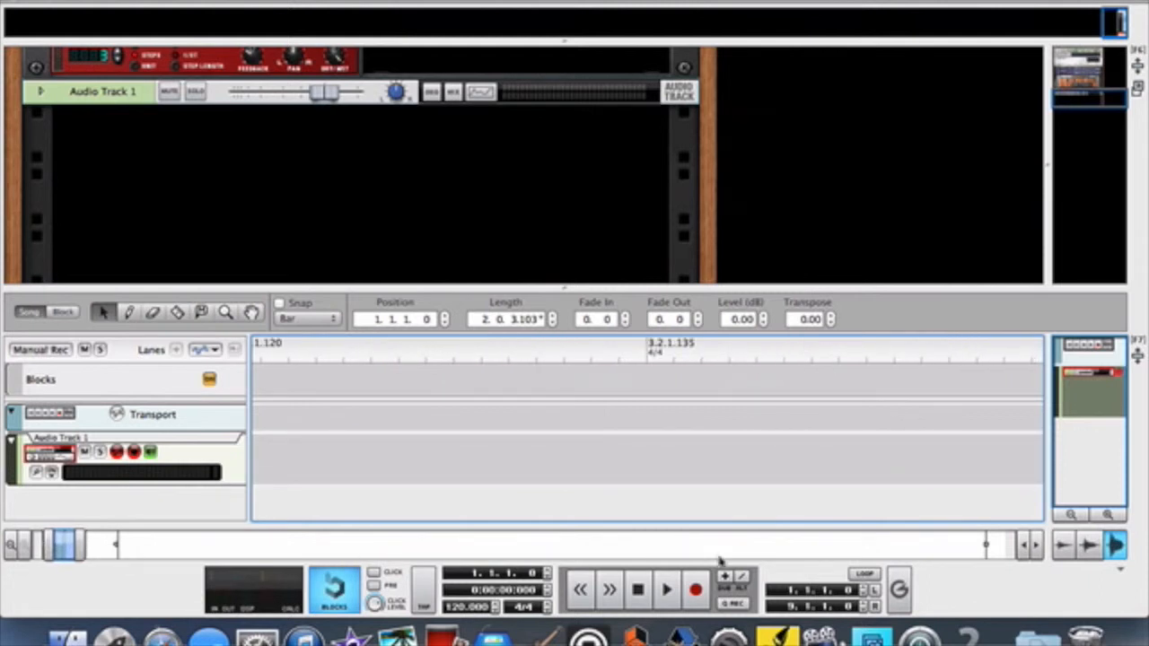
left_click(1022, 547)
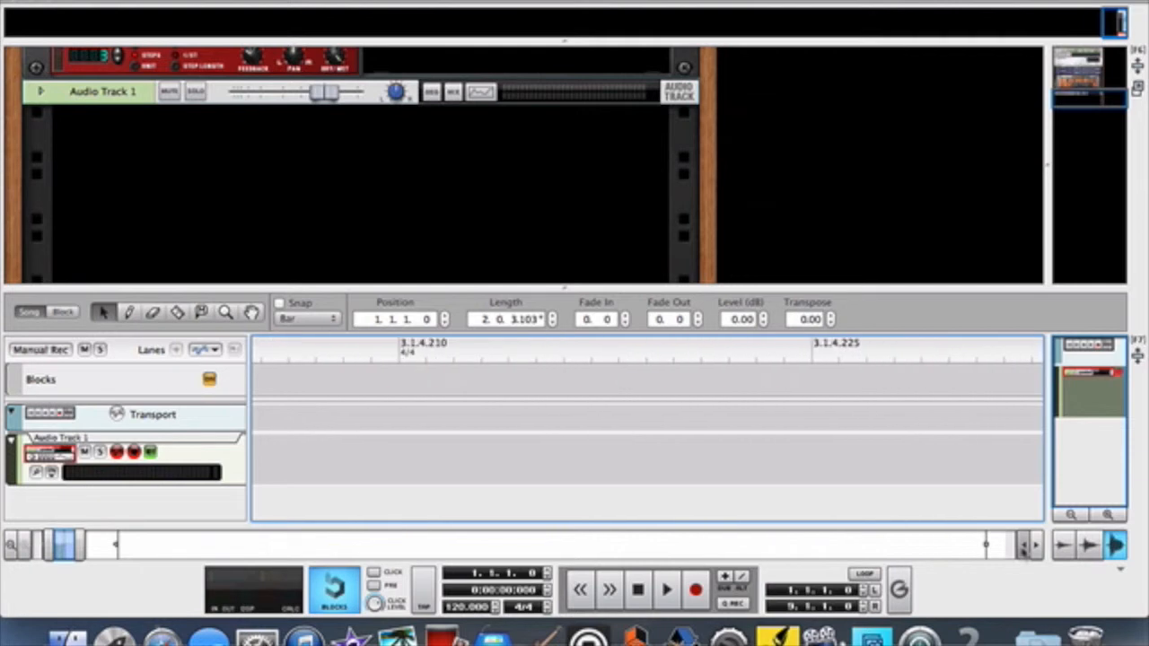
left_click(1022, 547)
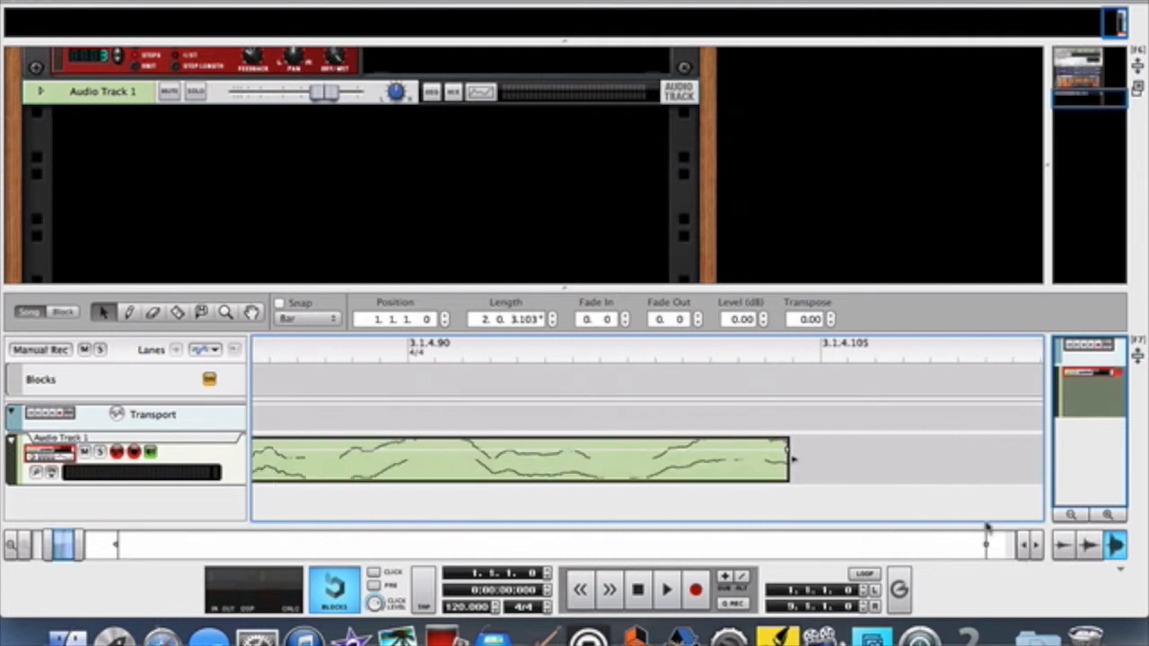
left_click(1022, 545)
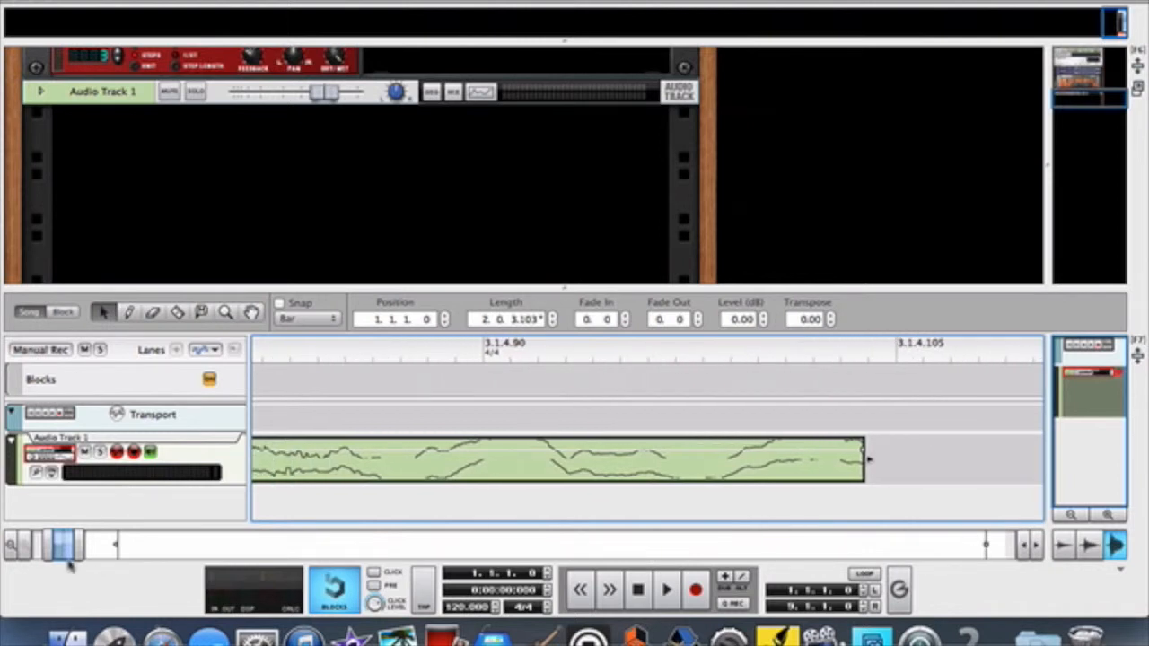
left_click(10, 546)
left_click(11, 547)
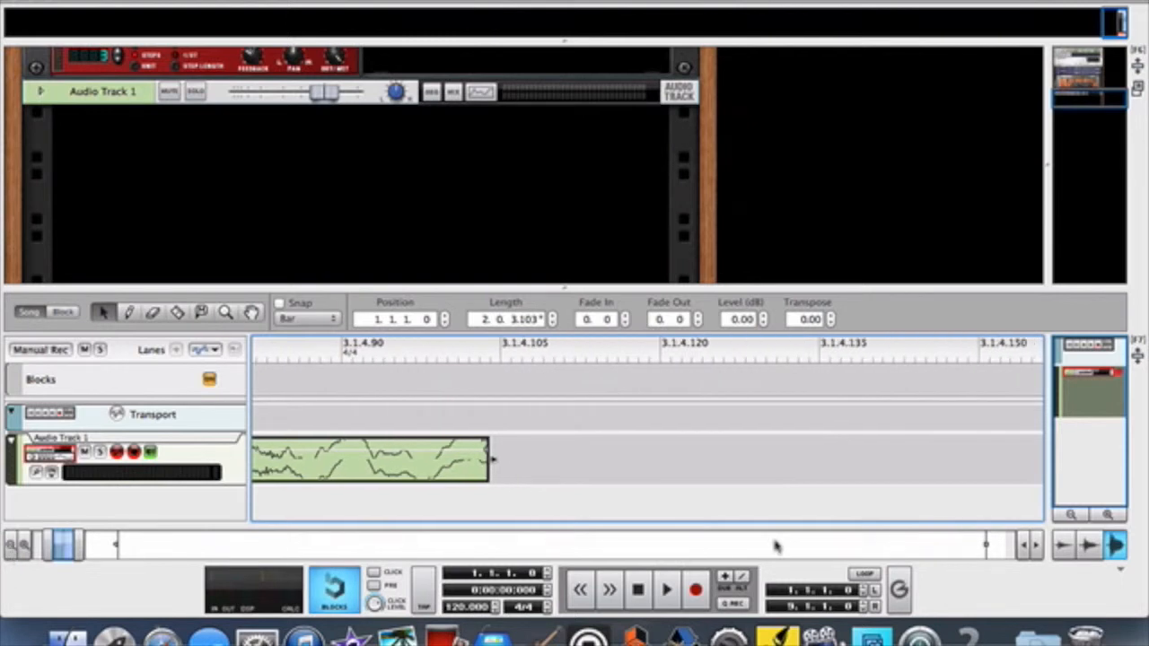
left_click(1022, 547)
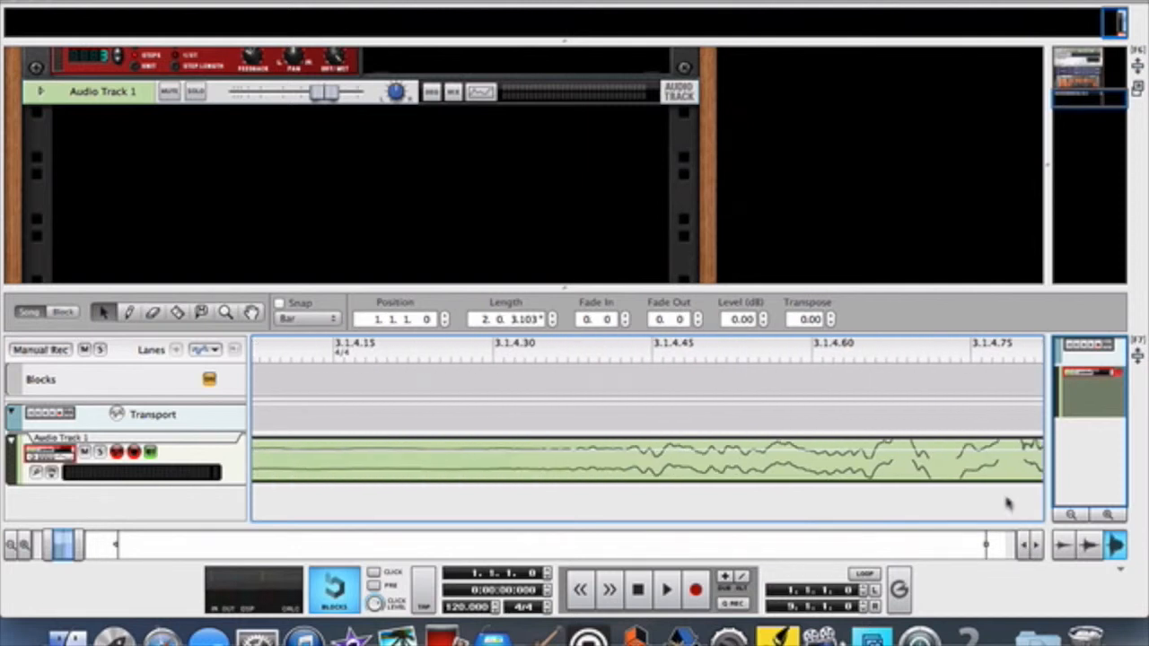
left_click(1037, 544)
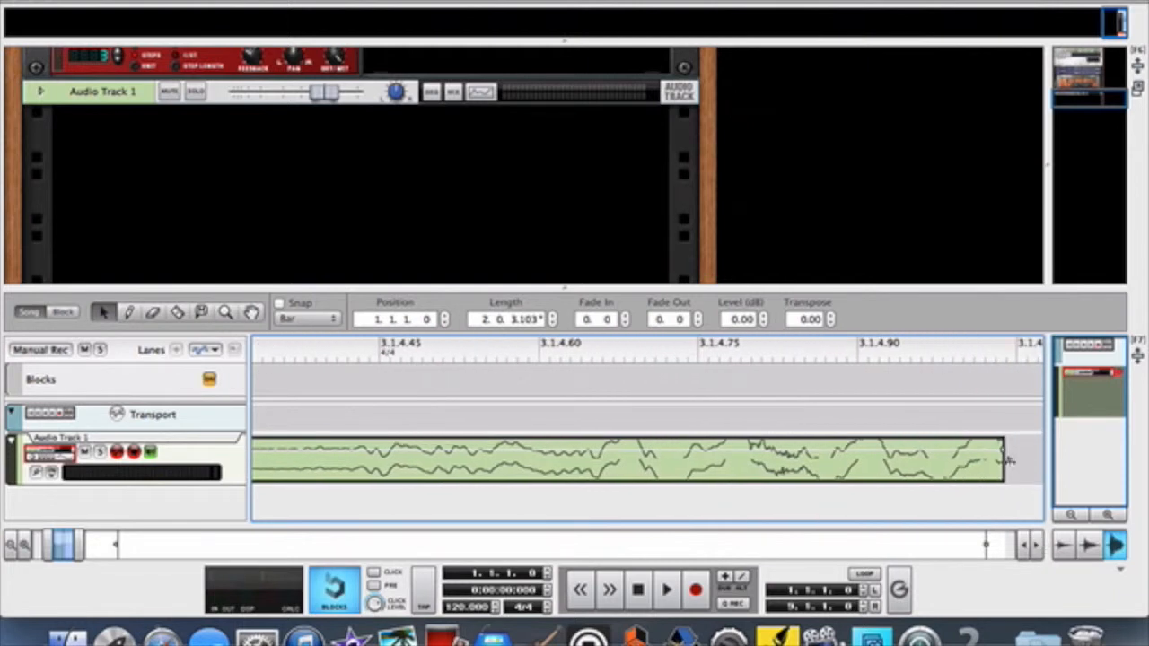
left_click_drag(1005, 463, 390, 447)
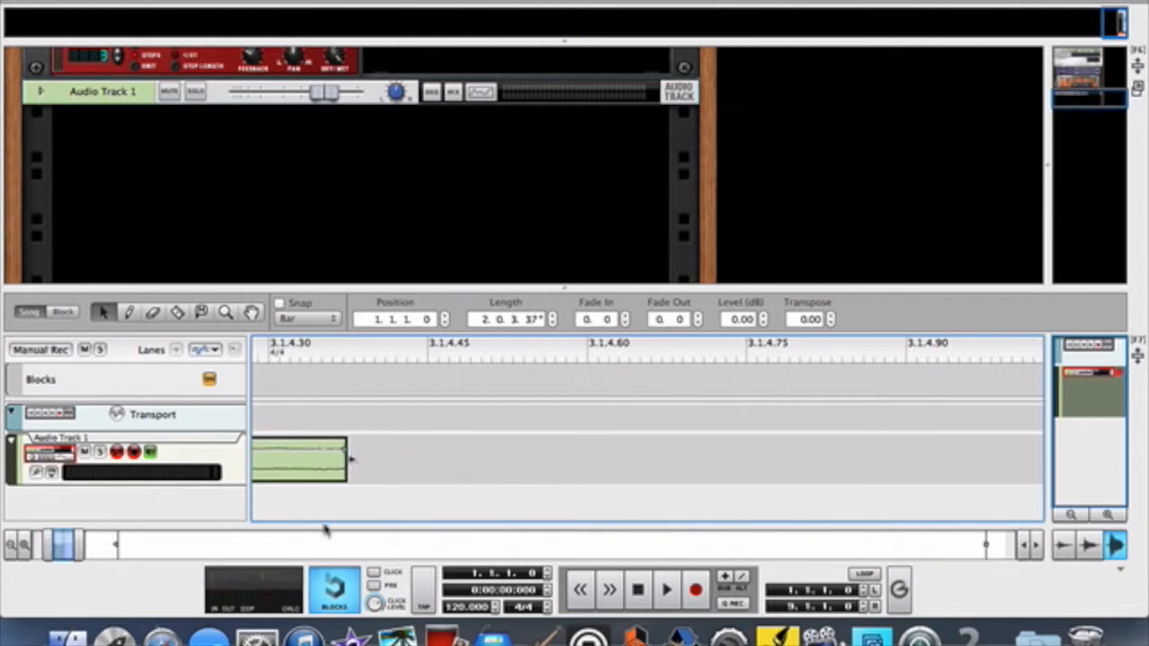
- Play the whole trimmed clip from the song start to check its end point, then stop and return to the start
left_click(12, 545)
left_click(11, 546)
left_click(12, 545)
left_click(12, 545)
left_click(12, 547)
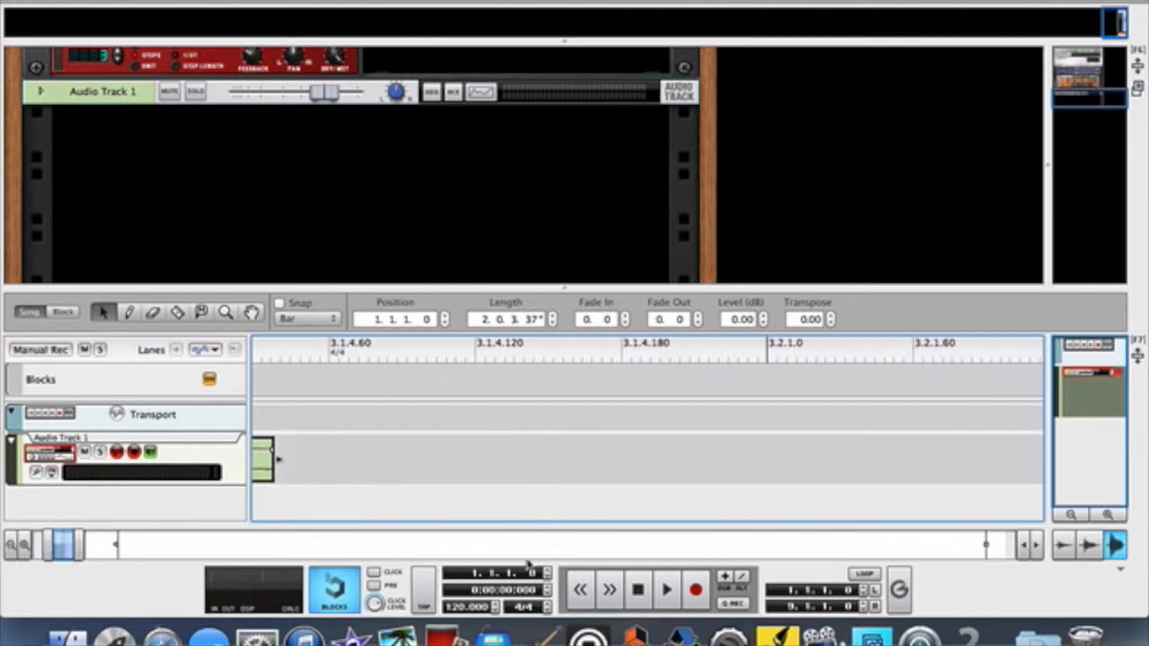
left_click_drag(62, 545, 20, 546)
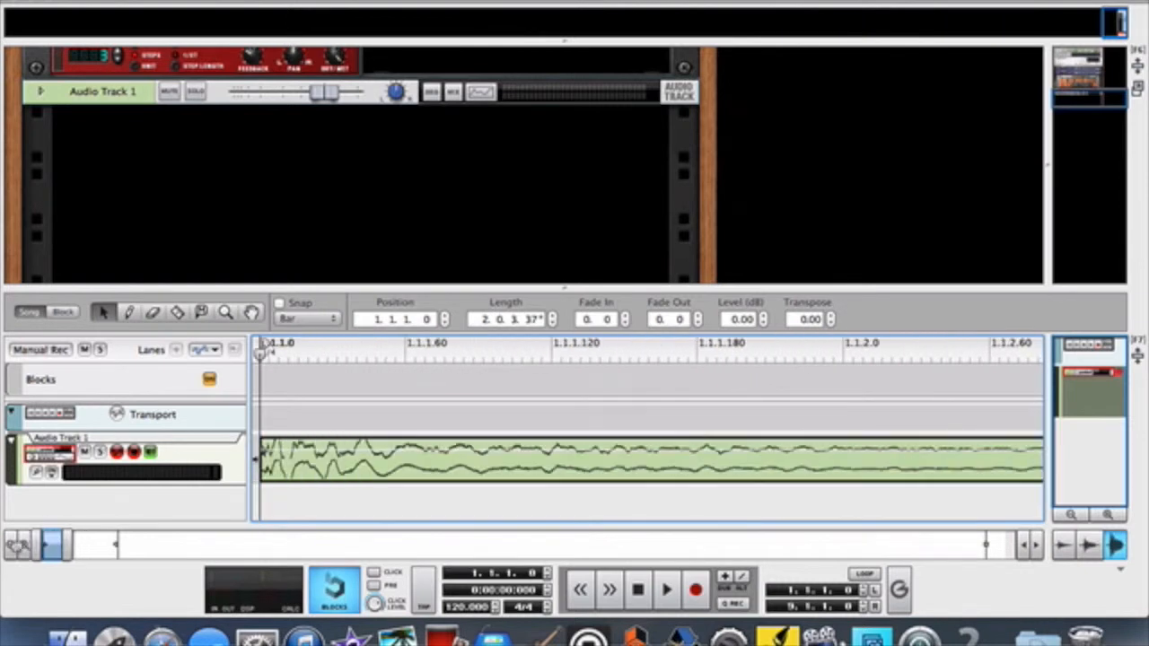
left_click(11, 545)
left_click(12, 545)
left_click(12, 546)
left_click(12, 546)
left_click(12, 546)
left_click(11, 546)
left_click(11, 546)
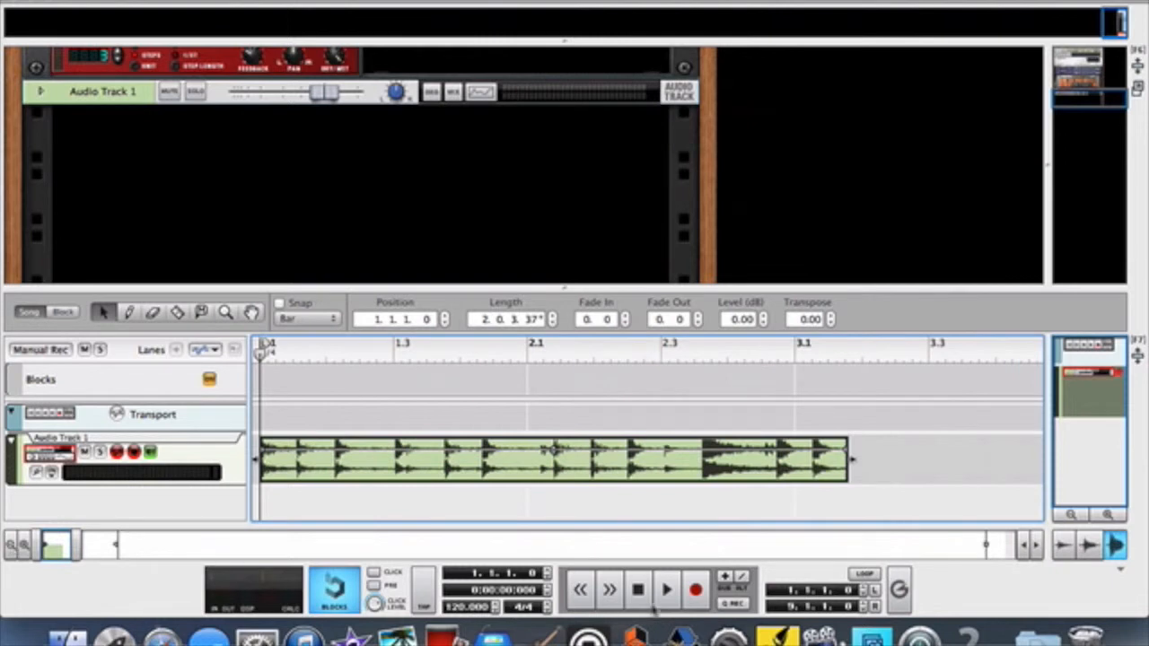
left_click(668, 590)
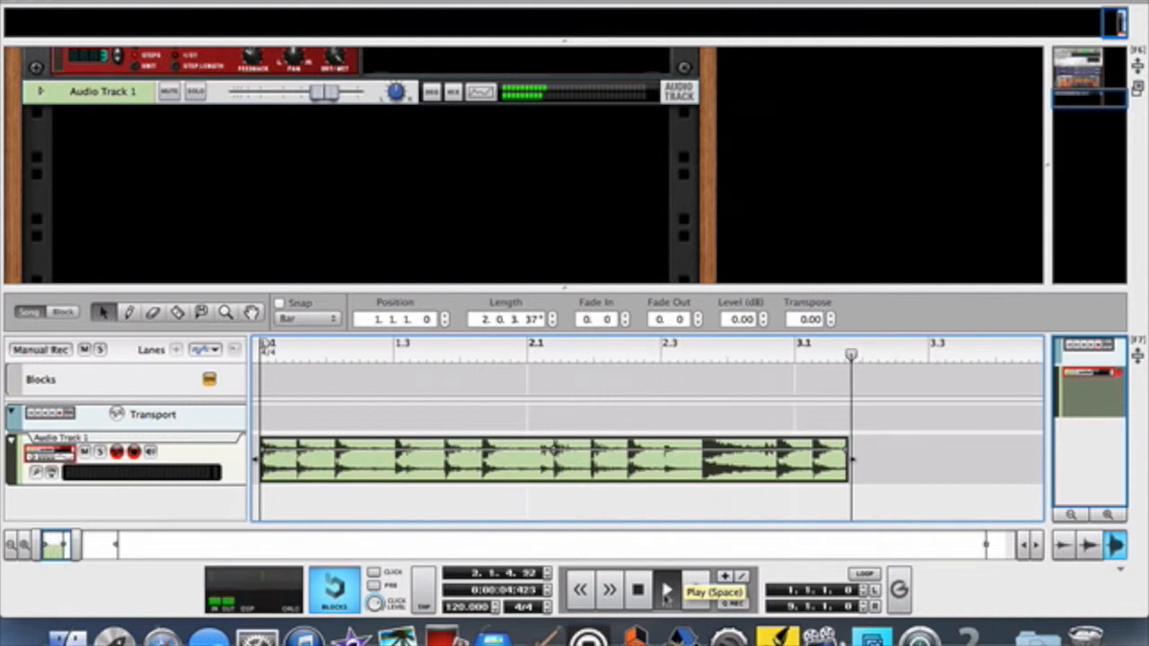
left_click(638, 591)
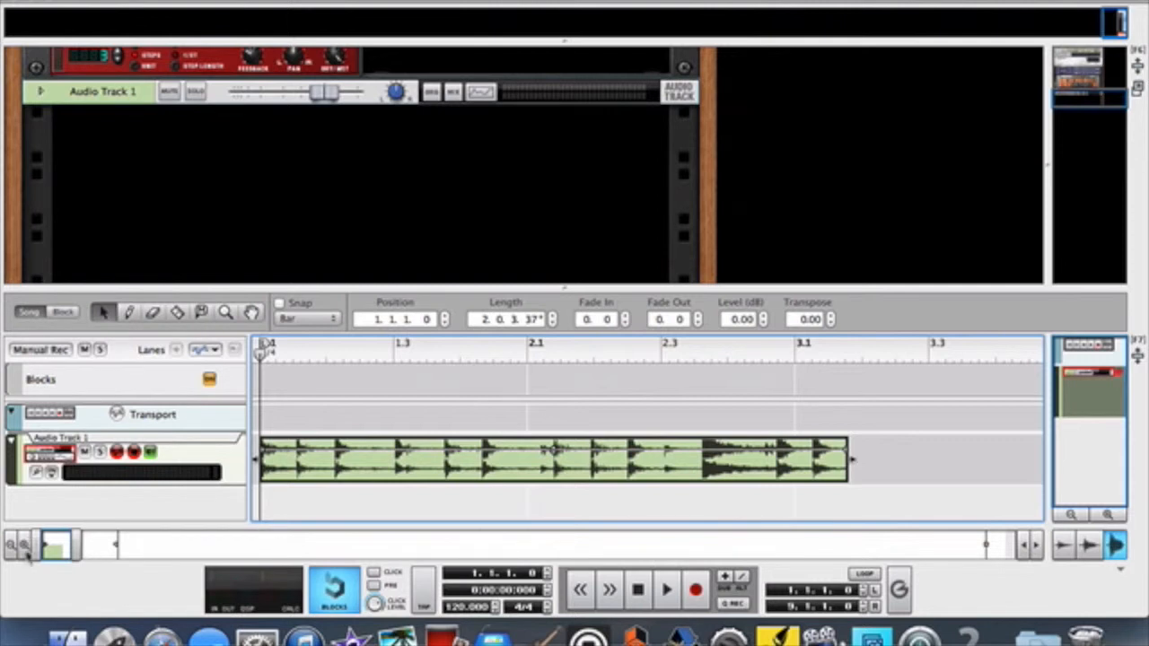
- Trim the clip's end to a length of about 2.0.3.26 and play it through to check the cut
left_click_drag(50, 547, 72, 550)
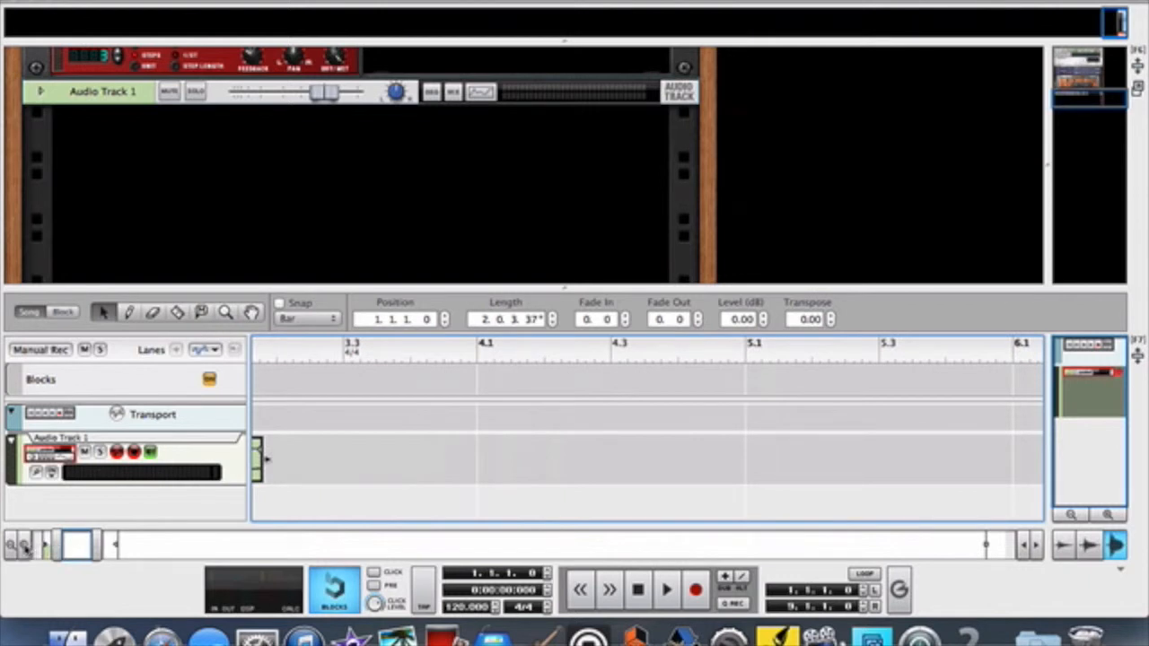
left_click(25, 544)
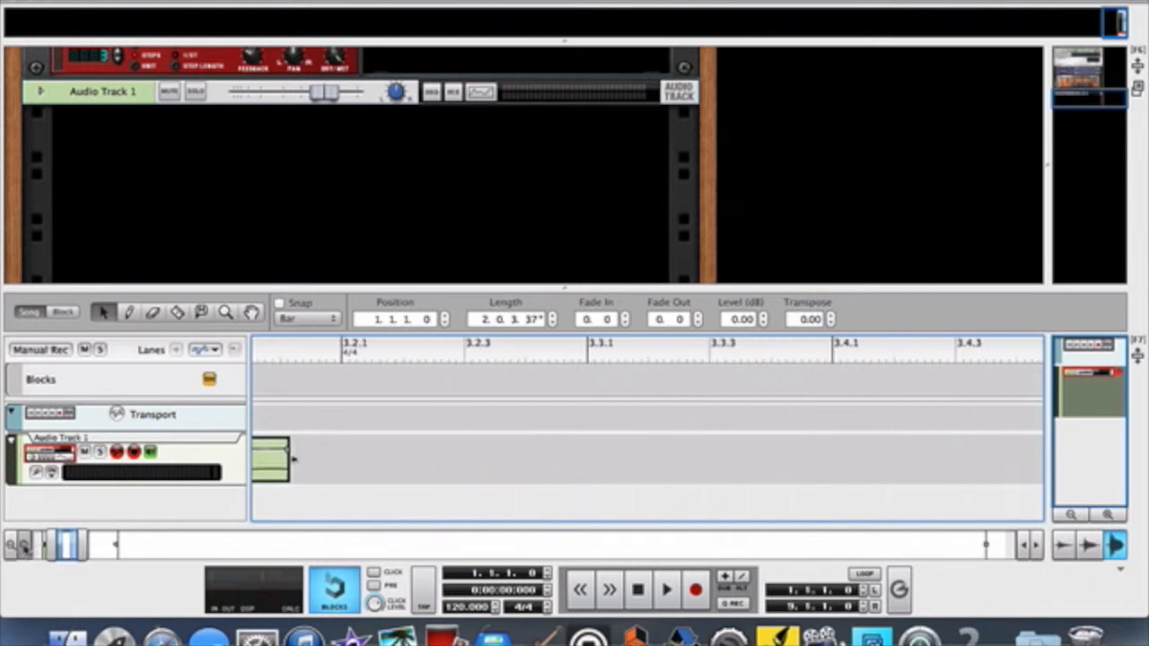
left_click_drag(83, 539, 103, 543)
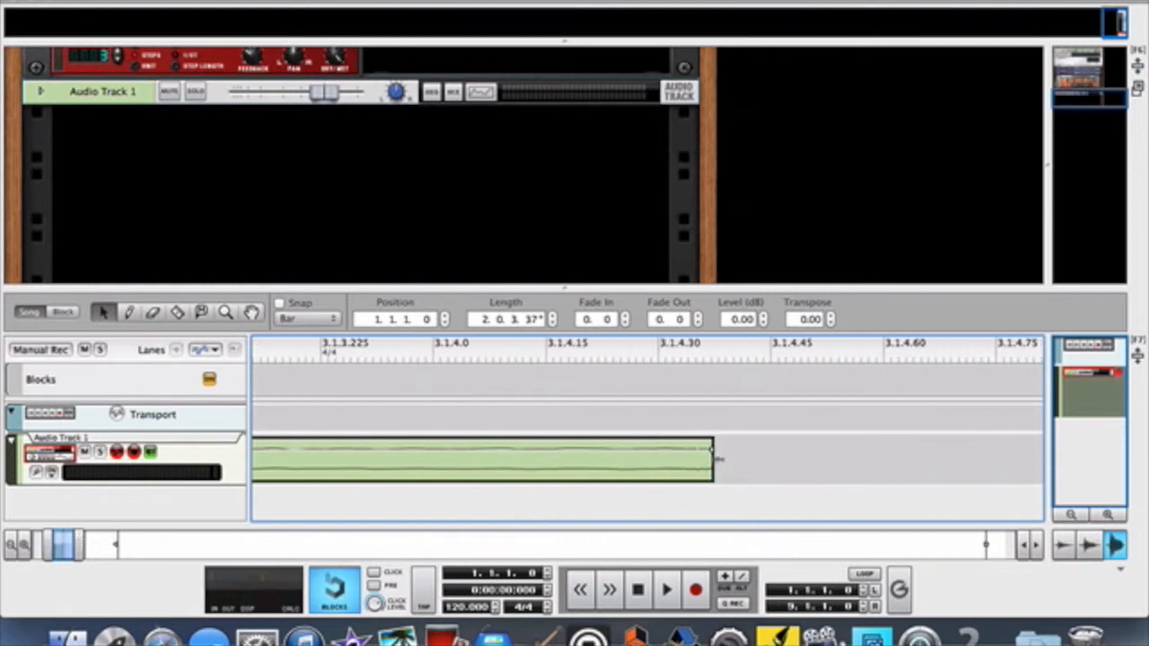
left_click_drag(673, 460, 643, 459)
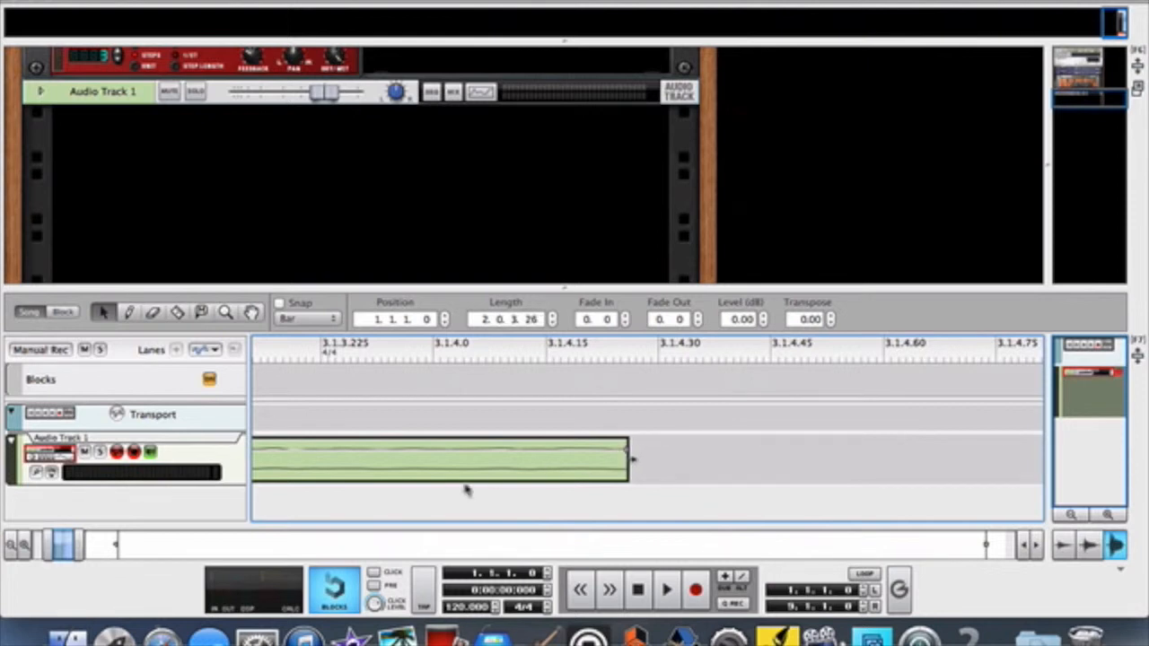
left_click(666, 590)
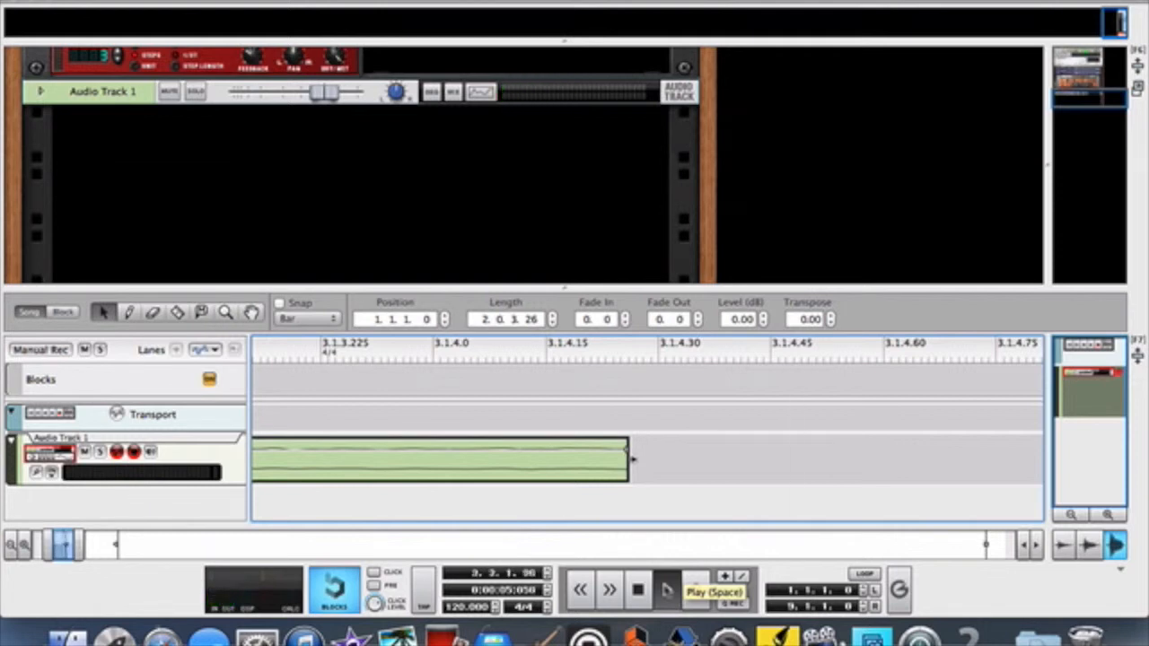
left_click(637, 590)
- Trim the clip's end further to a length of about 2.0.3.17, play it, then stop and return to the start
left_click_drag(632, 460, 567, 464)
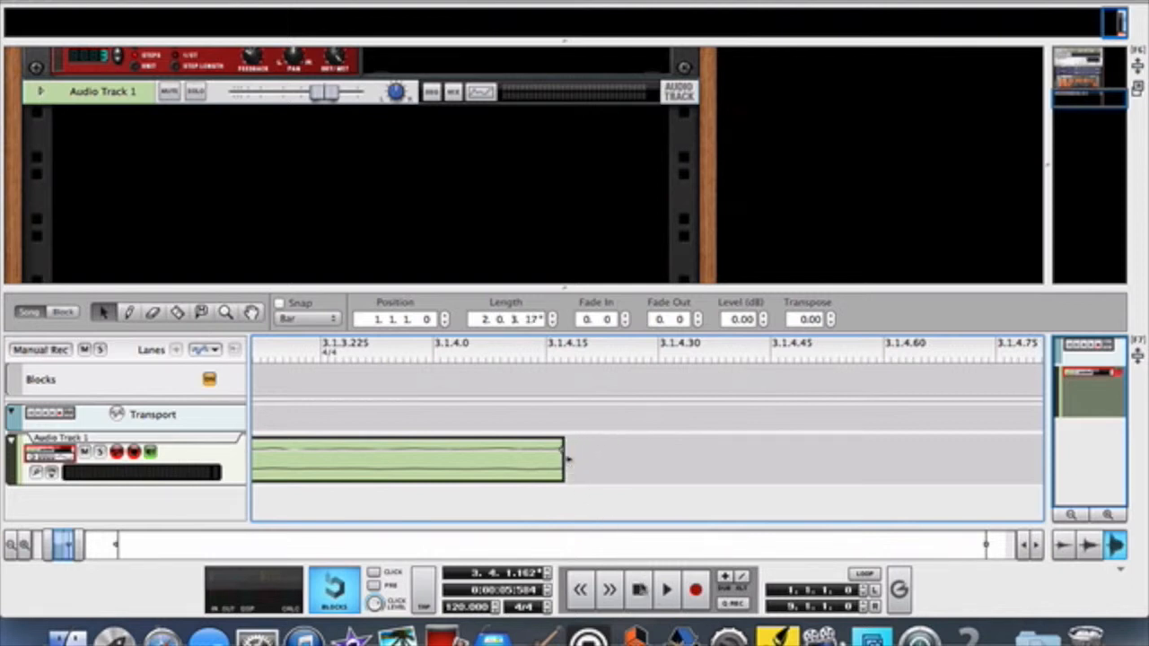
left_click(666, 589)
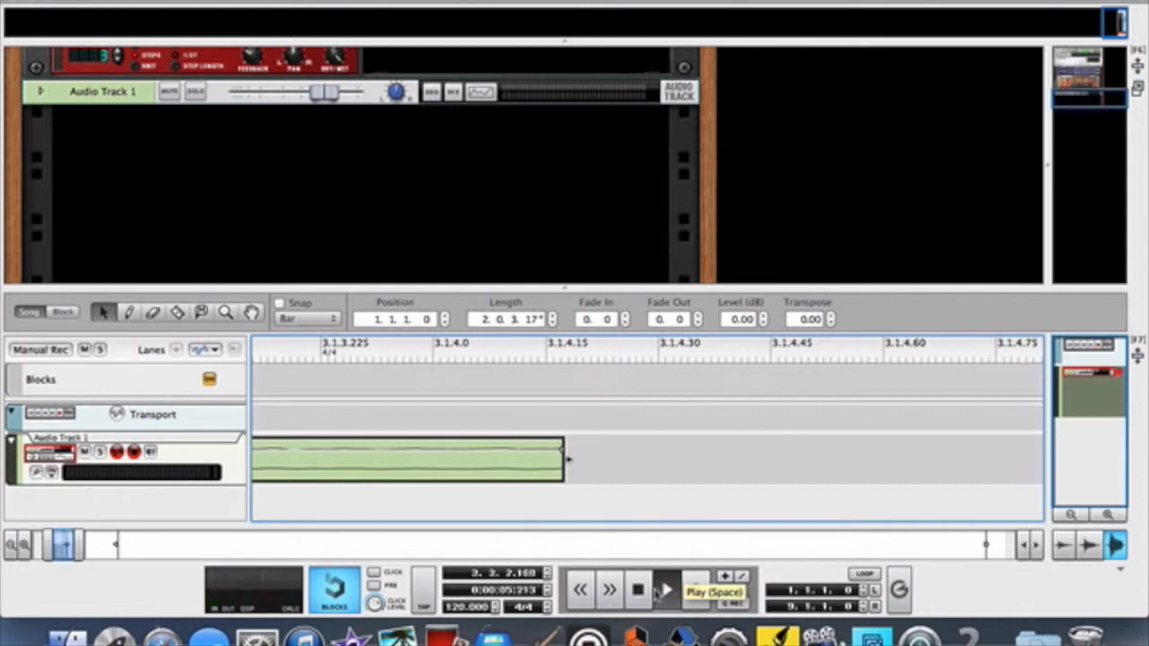
left_click(636, 589)
left_click(636, 590)
- Shorten the clip's end to a length of about 2.0.3.0 and play it, then stop and return to the start
left_click(567, 463)
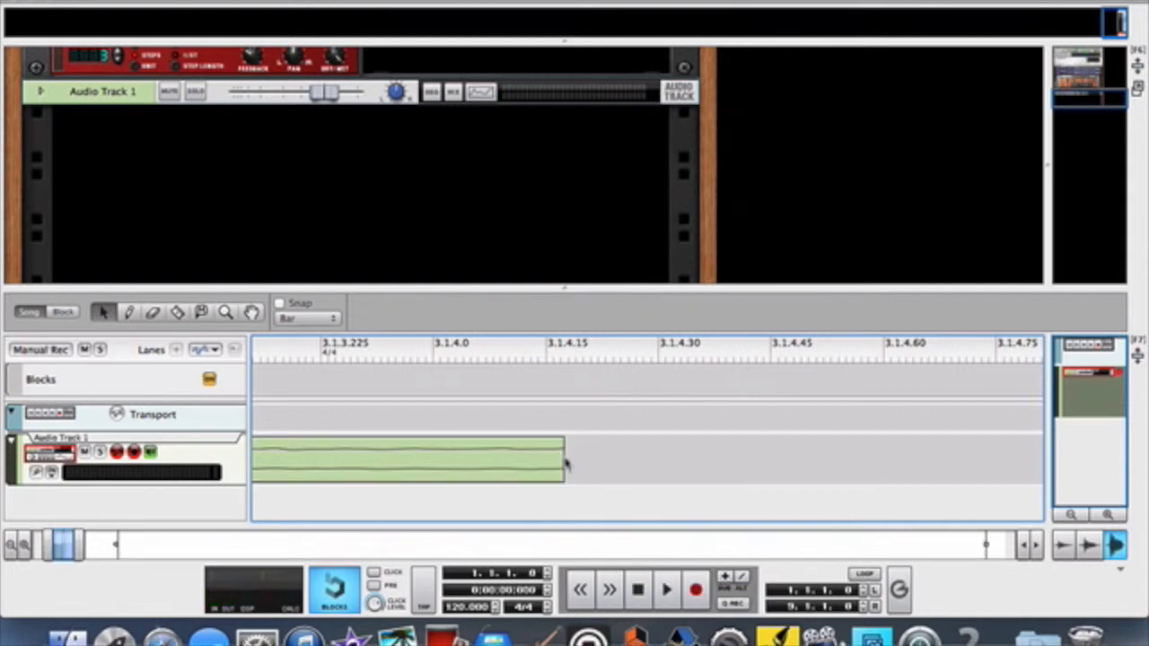
left_click(560, 464)
left_click_drag(566, 459, 444, 460)
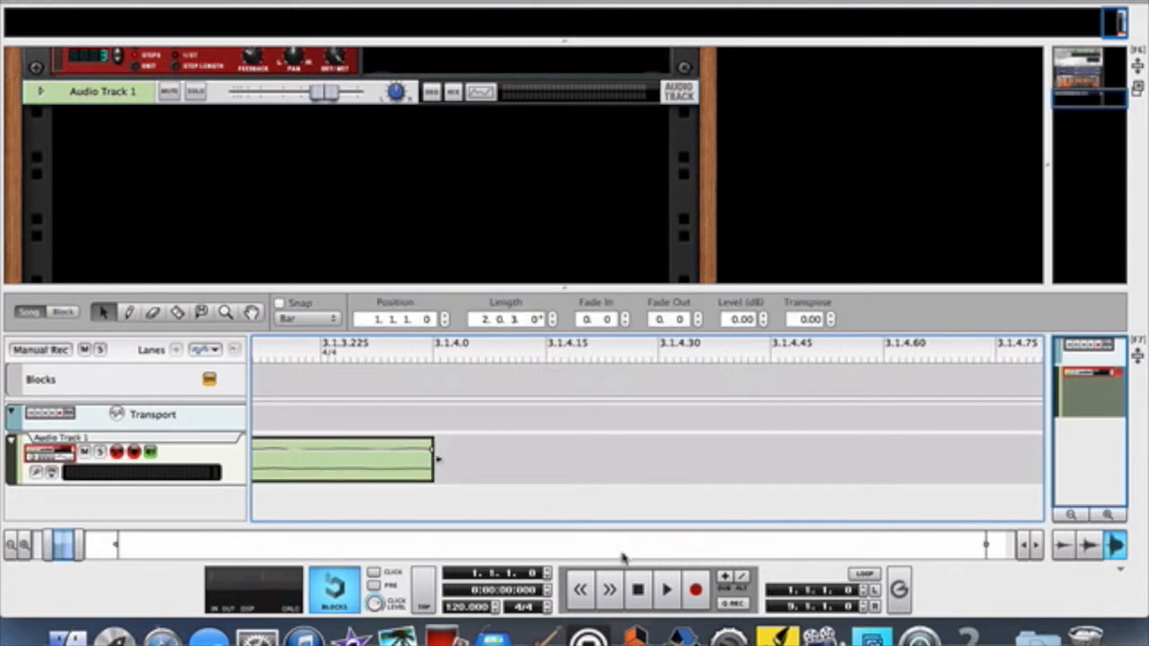
left_click(666, 589)
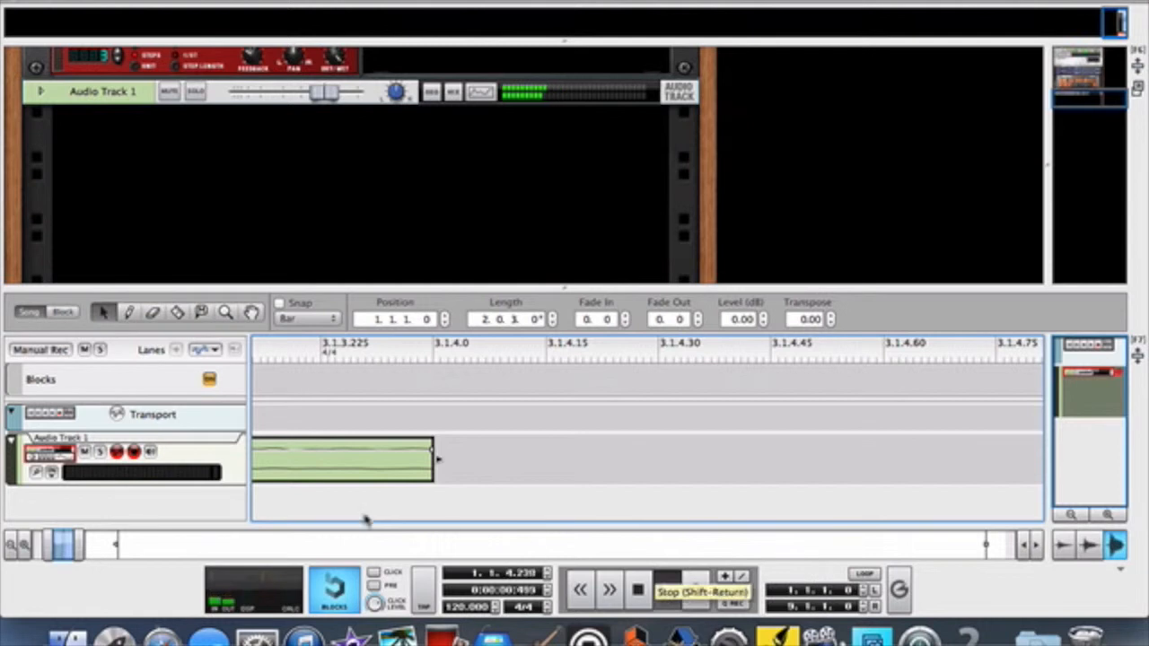
scroll(284, 549, "left", 3)
scroll(284, 550, "left", 3)
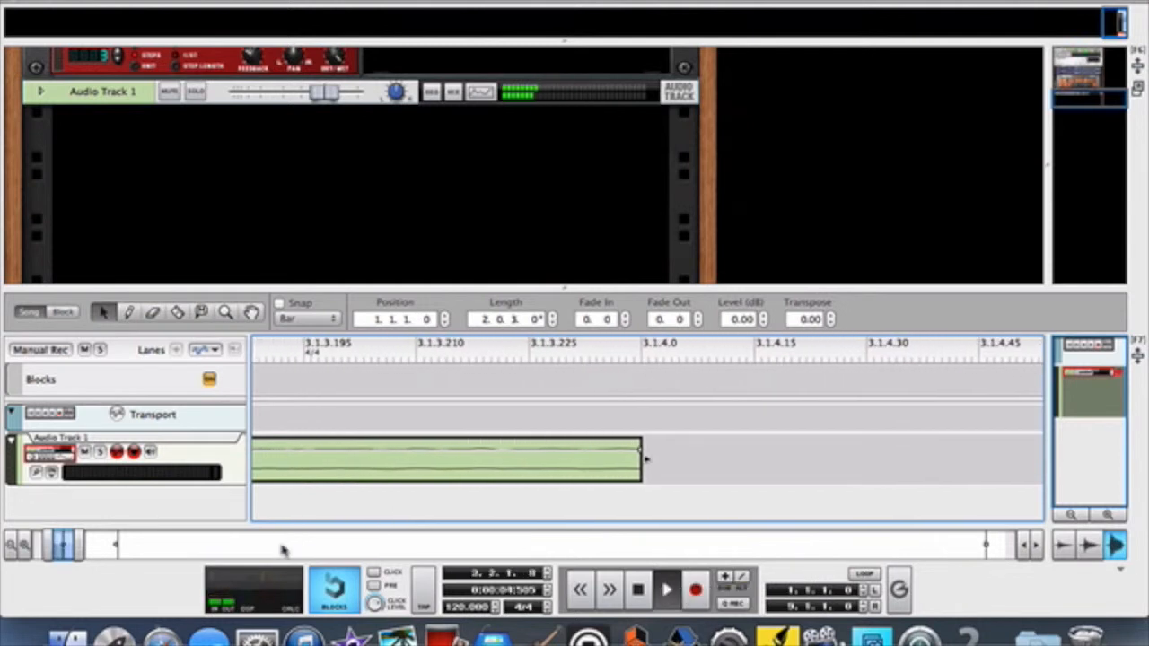
scroll(284, 549, "left", 1)
left_click(638, 590)
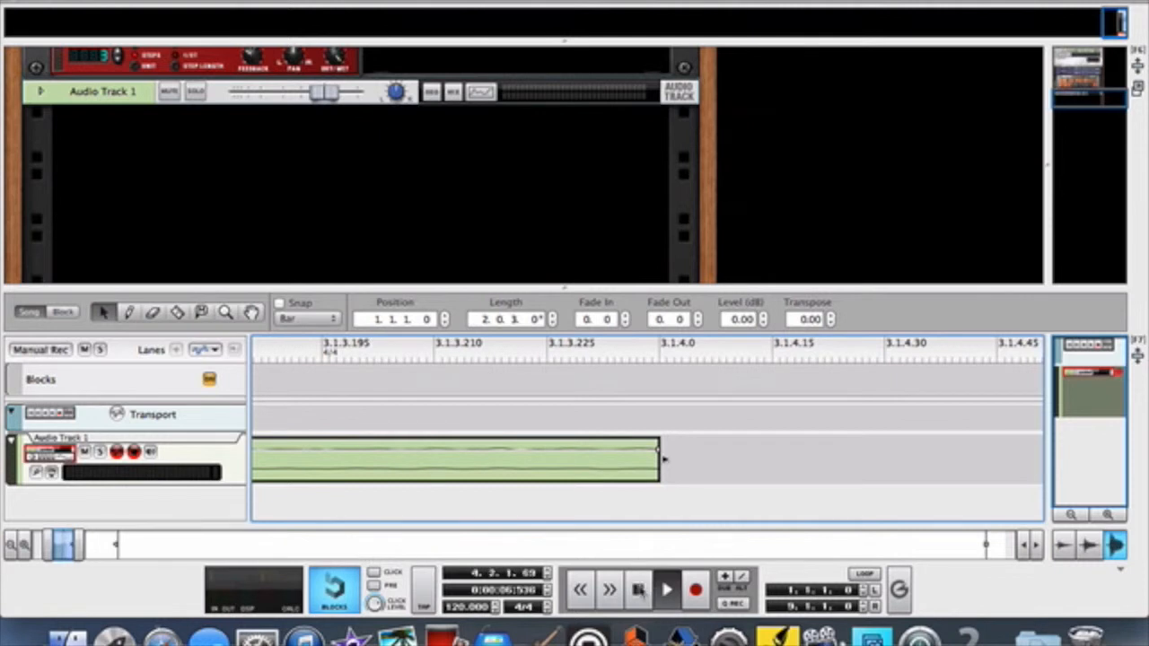
left_click(638, 589)
- Enable Stretch for the trimmed drum clip and turn on Snap with the Bar setting
left_click(11, 547)
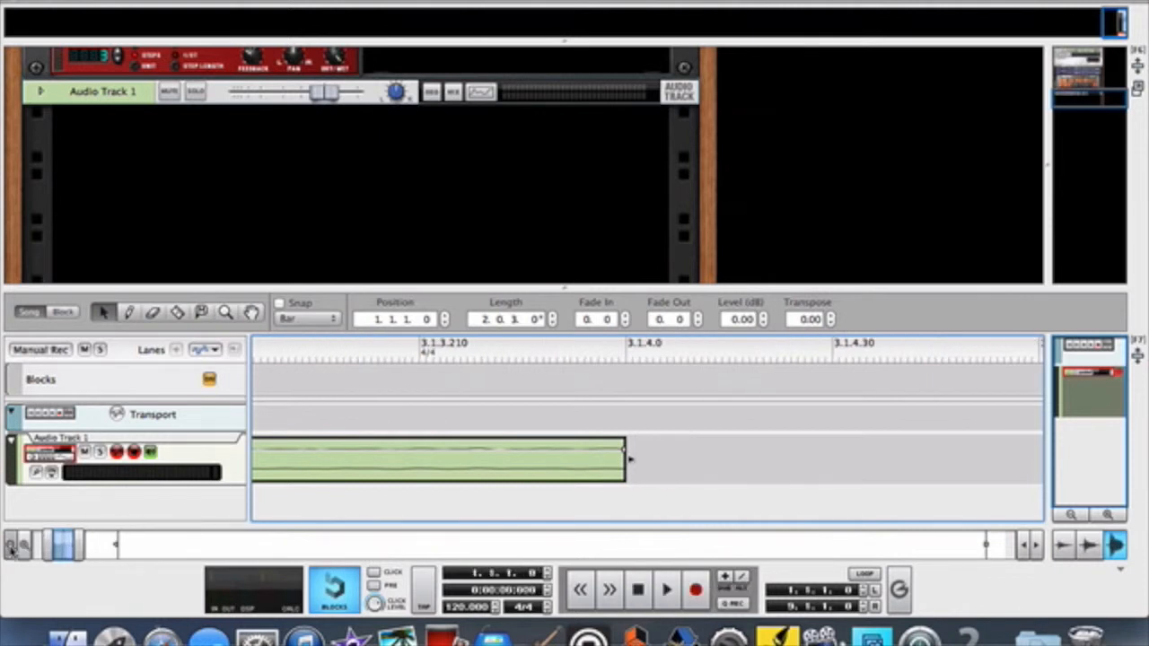
left_click(11, 548)
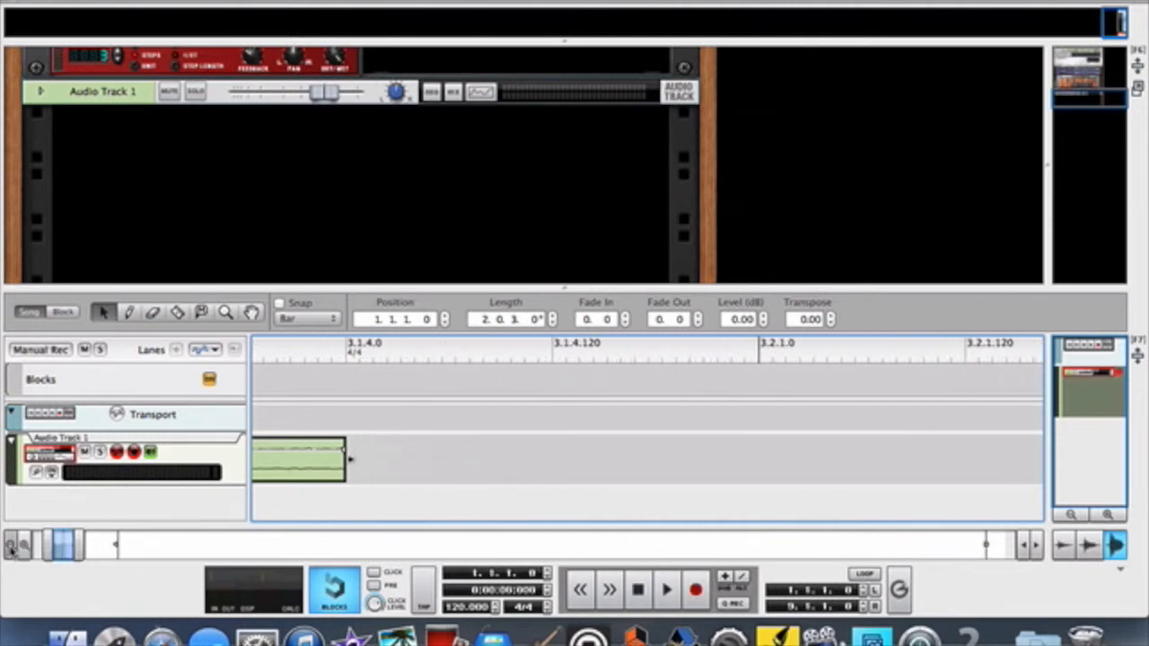
left_click(11, 547)
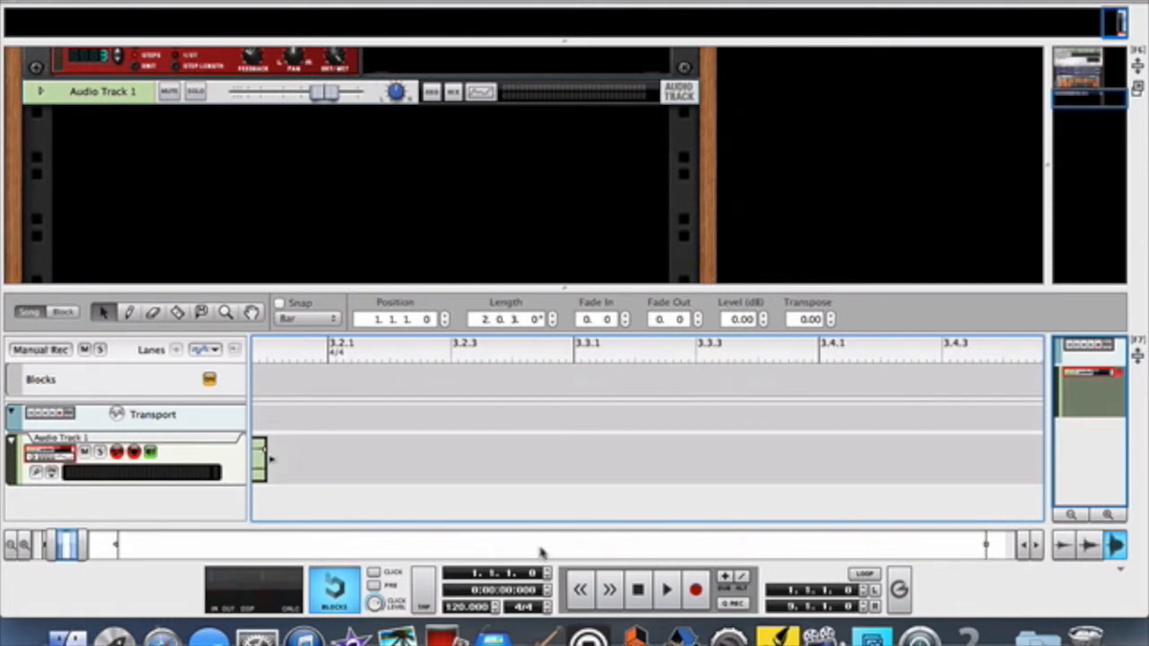
left_click_drag(69, 543, 32, 544)
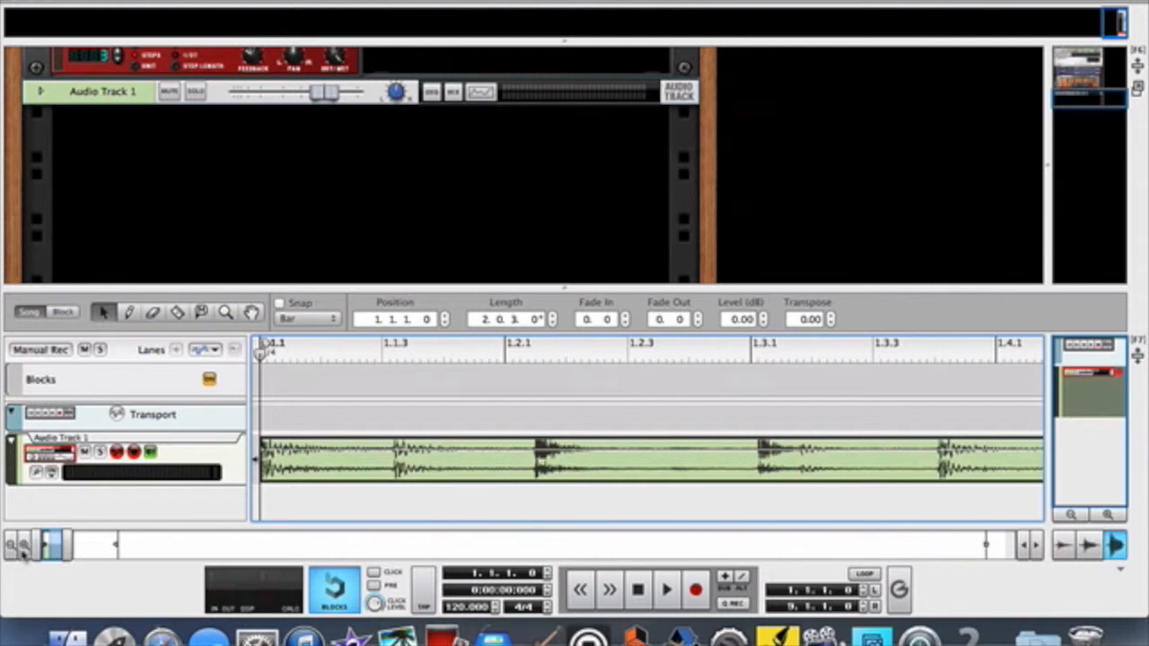
left_click(21, 548)
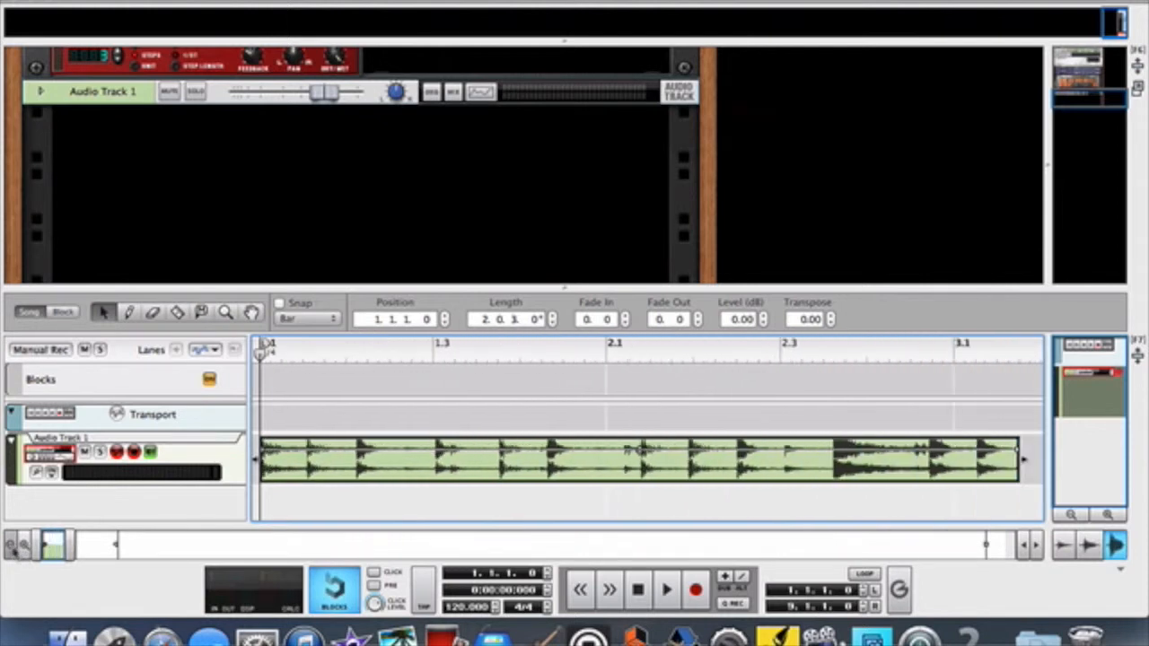
left_click(12, 548)
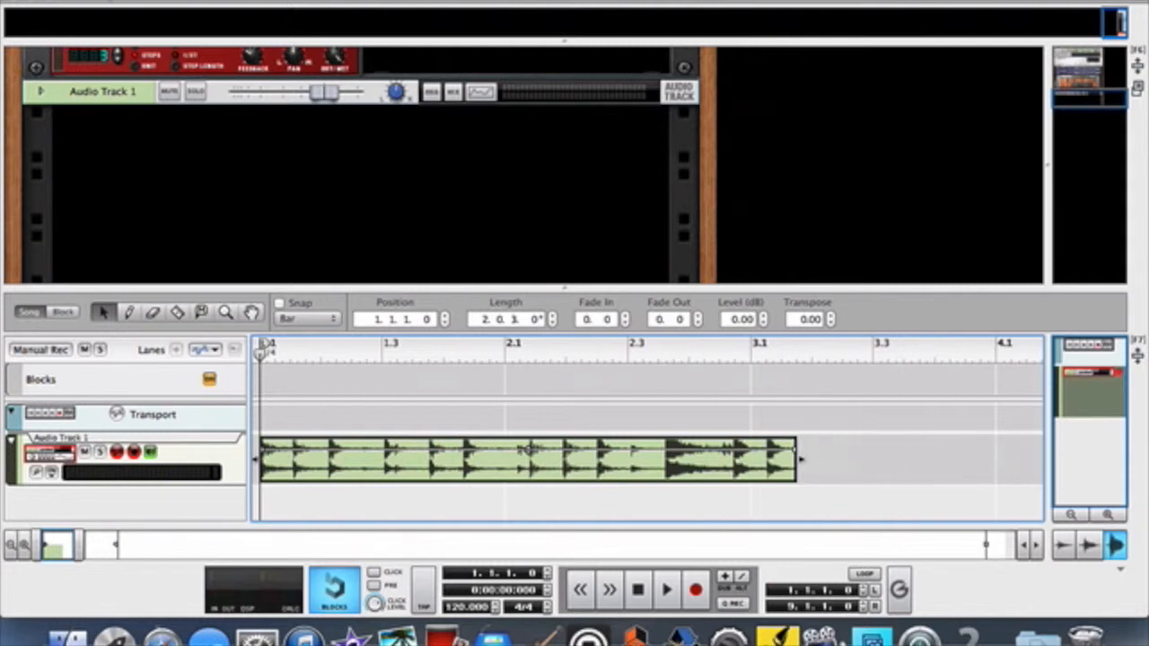
left_click(162, 1)
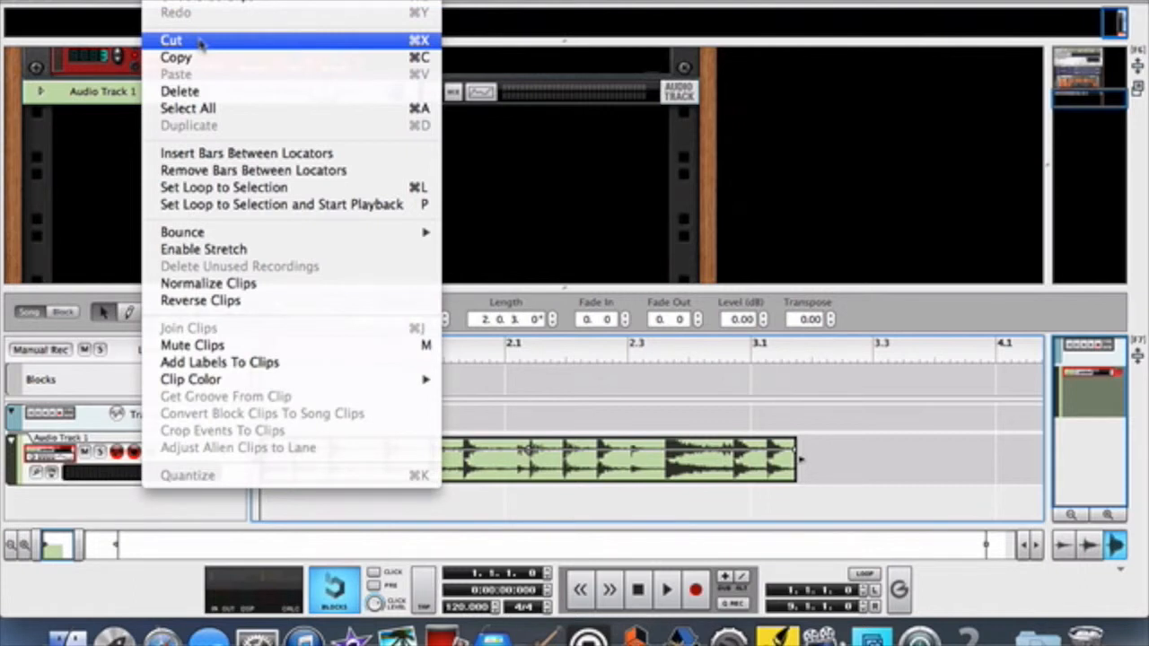
left_click(245, 249)
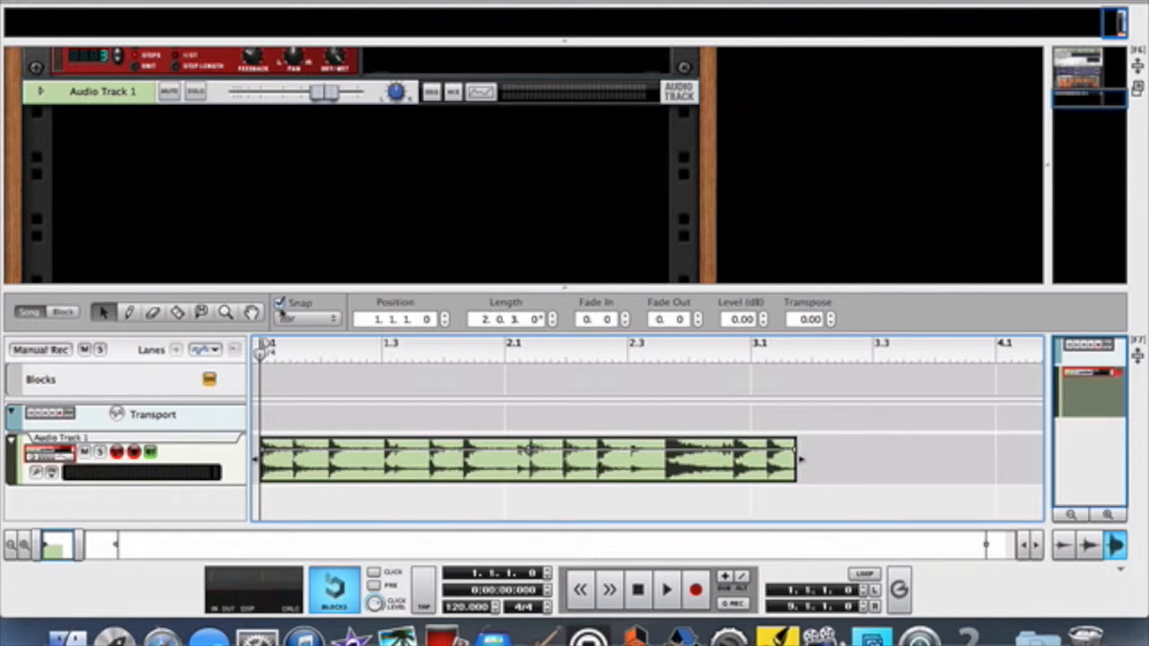
- Set the right locator to 3.1.1.0 and time-stretch the clip's end to it, for a length of 2.0.0.0
left_click(862, 610)
left_click(862, 610)
left_click(863, 611)
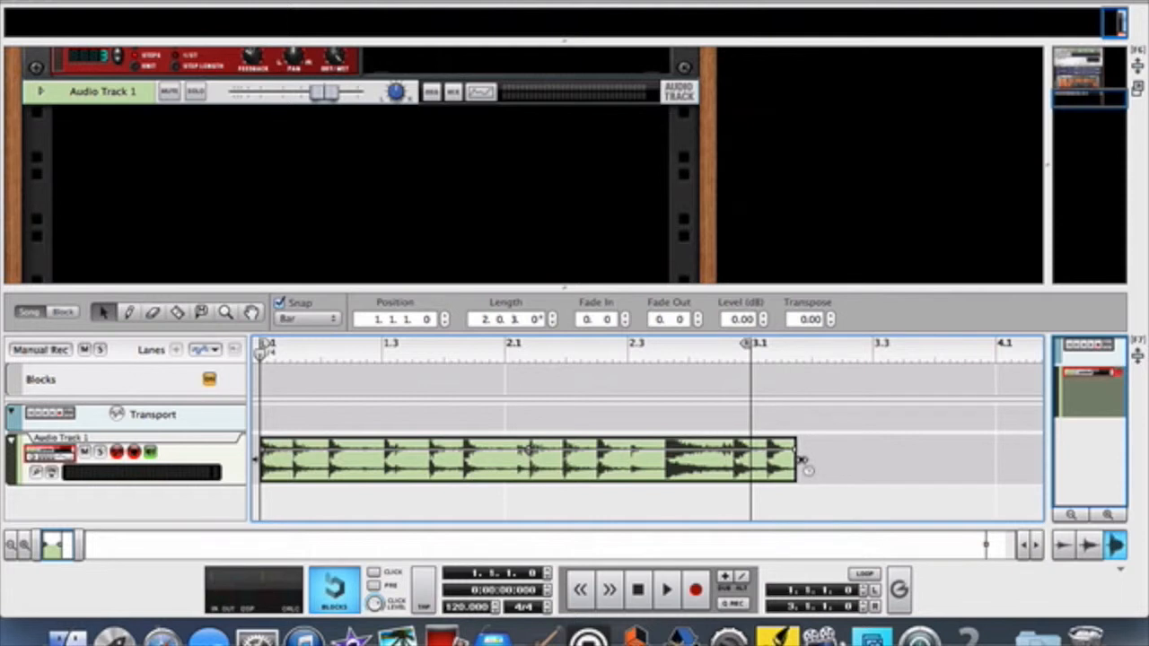
left_click_drag(800, 461, 752, 461)
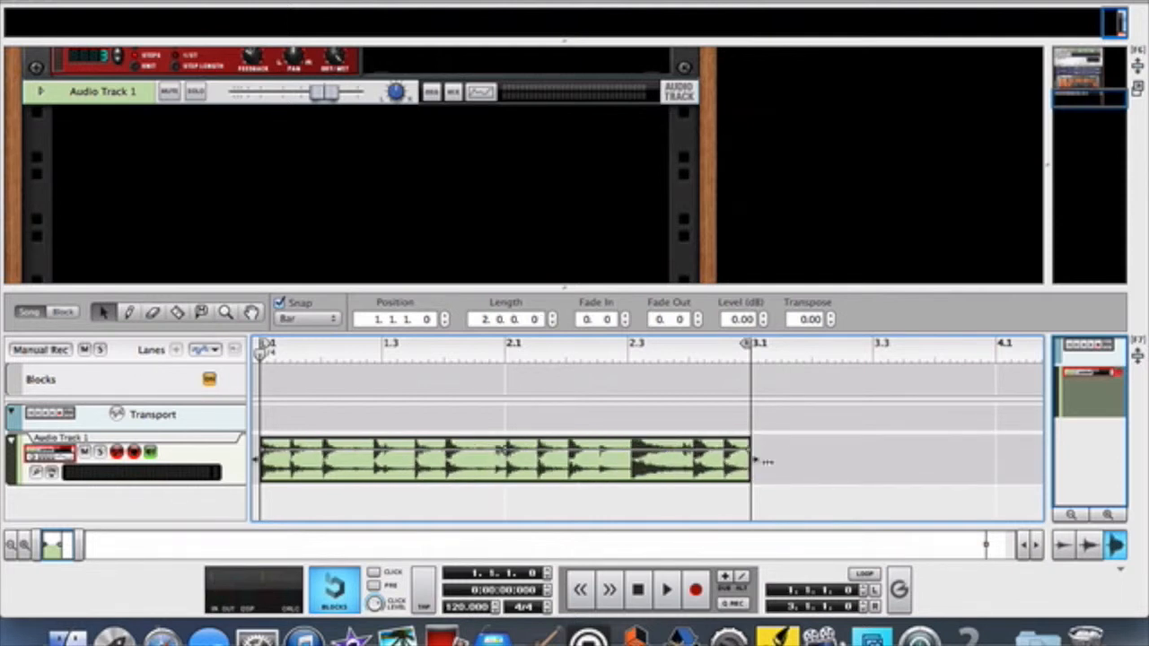
- Turn on looping between the locators and set the song tempo to 90 BPM
left_click(864, 572)
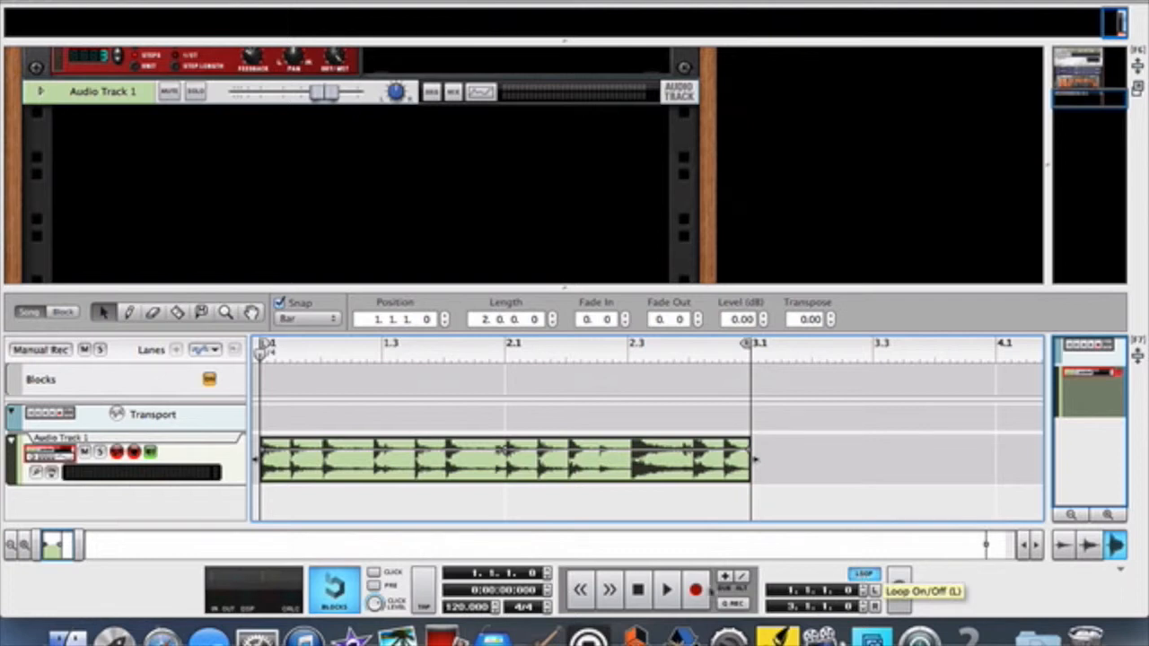
double_click(457, 612)
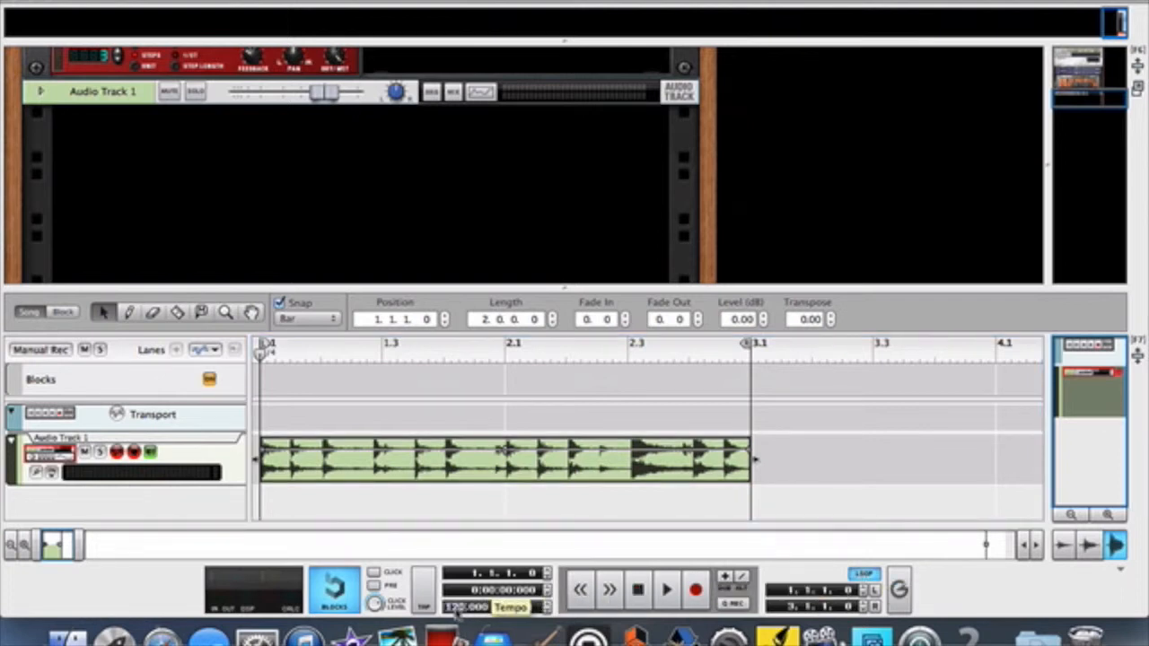
key("Return")
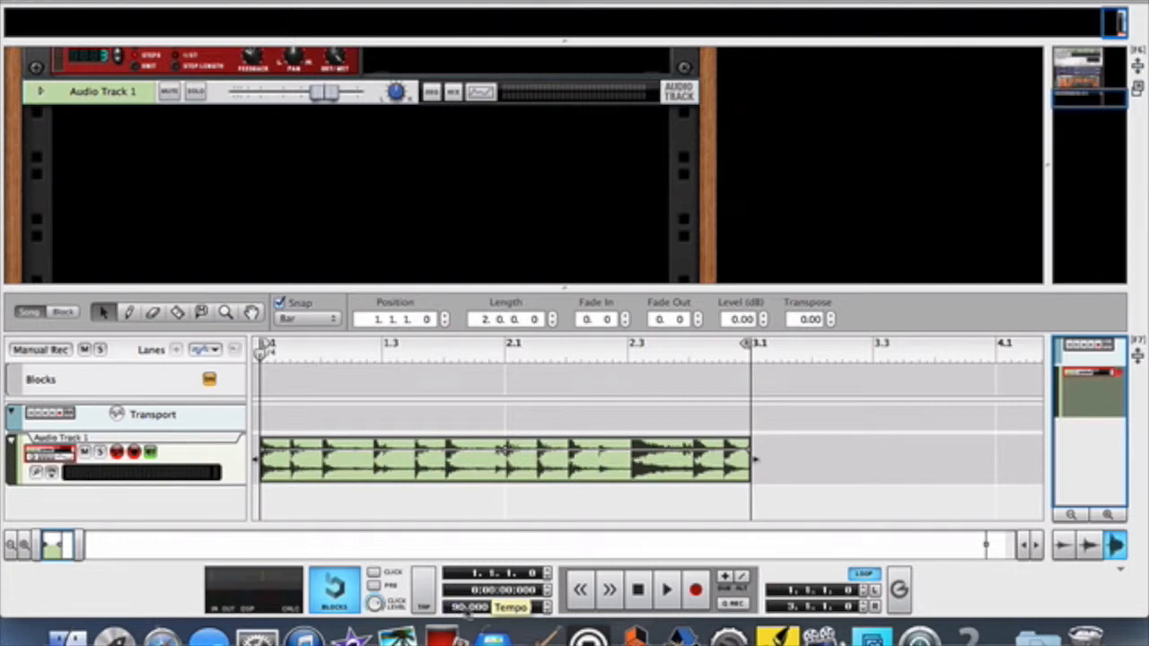
- Play the two-bar drum loop at 90 BPM, then stop and return to the song start
left_click(666, 589)
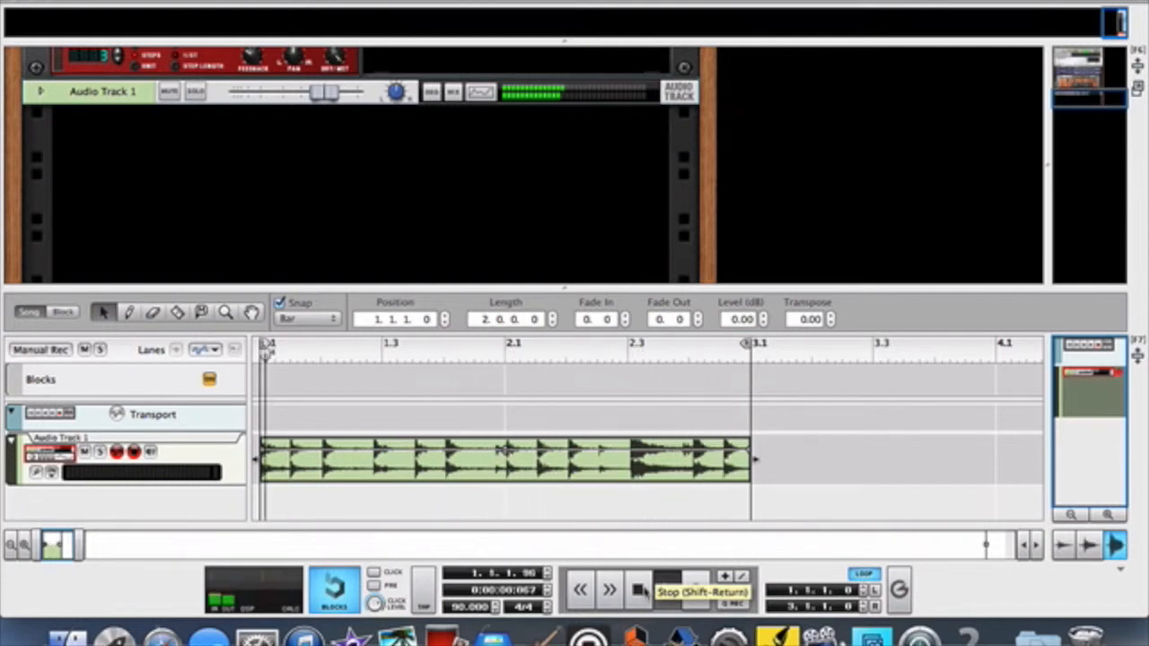
left_click(639, 588)
left_click(639, 588)
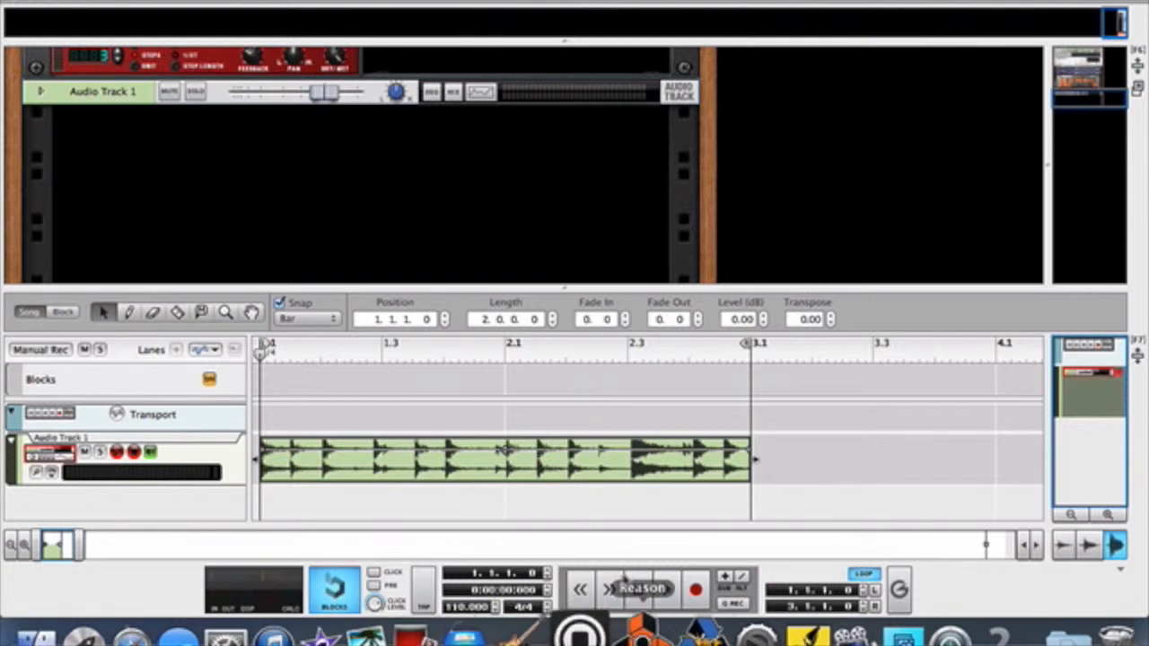
- Set the tempo to 110 BPM and play the looped drum break, then stop and return to the song start
left_click(667, 588)
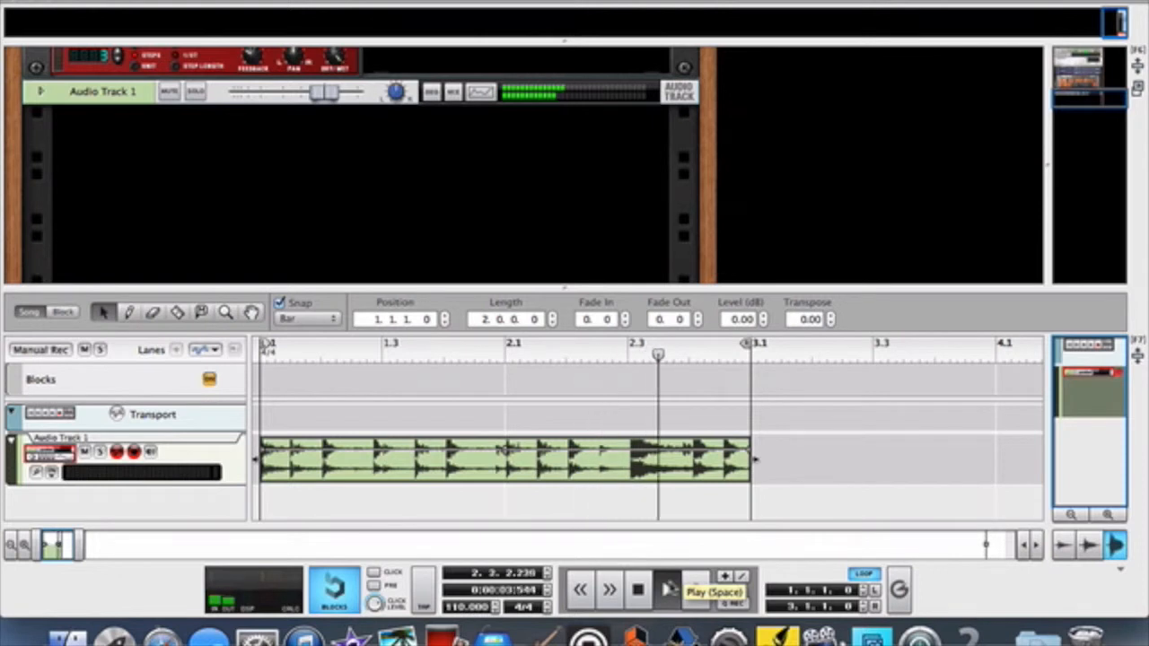
left_click(637, 589)
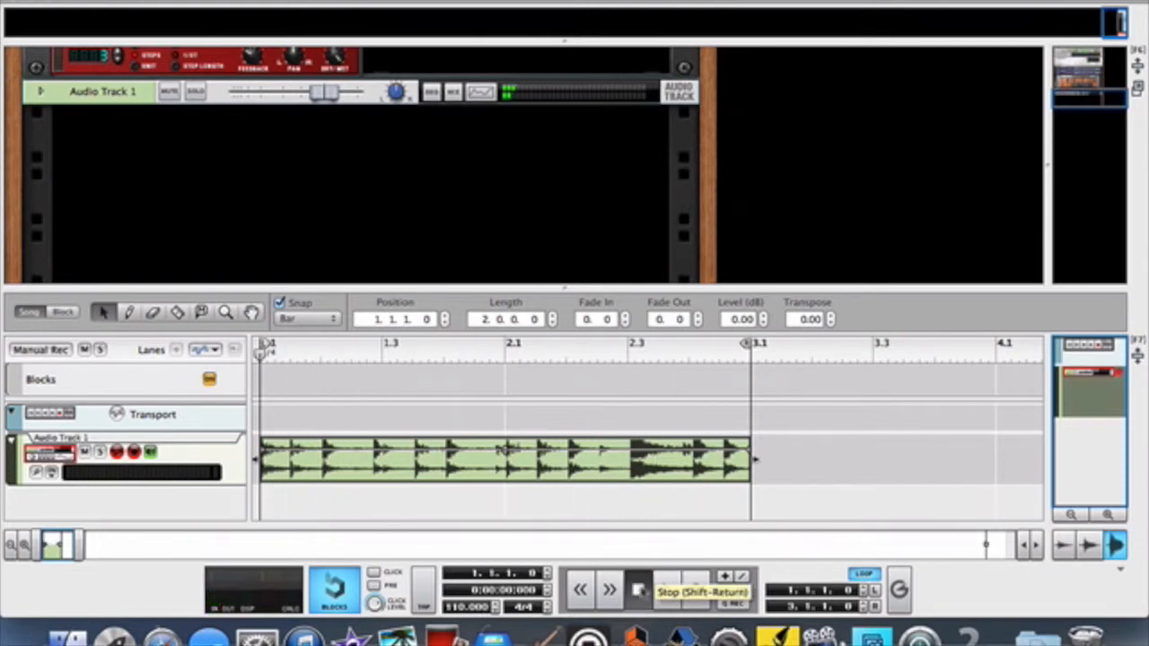
left_click(637, 589)
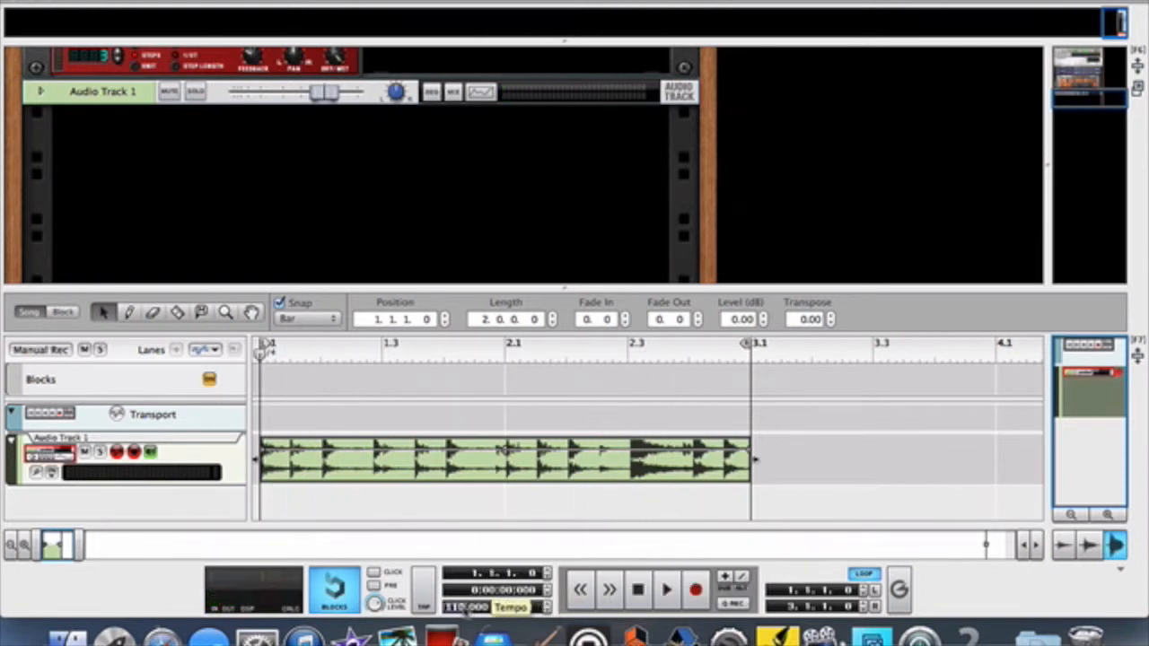
- Set the tempo to 75 BPM and play the looped drum break, then stop and return to the song start
double_click(467, 608)
type("7")
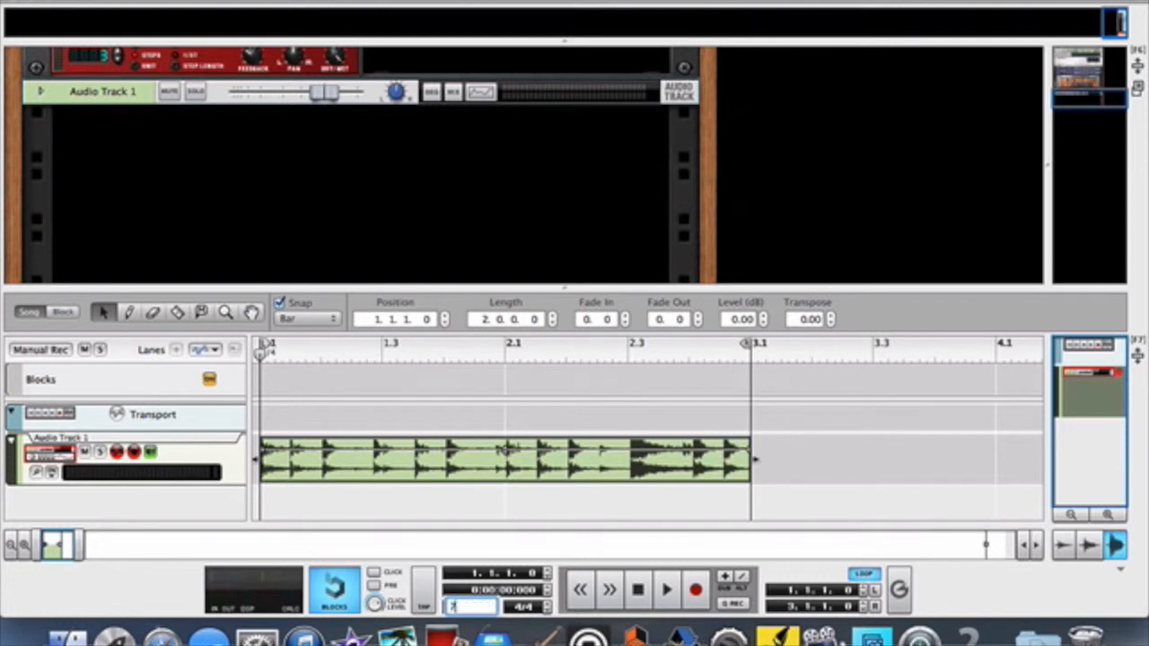
type("5")
key("Return")
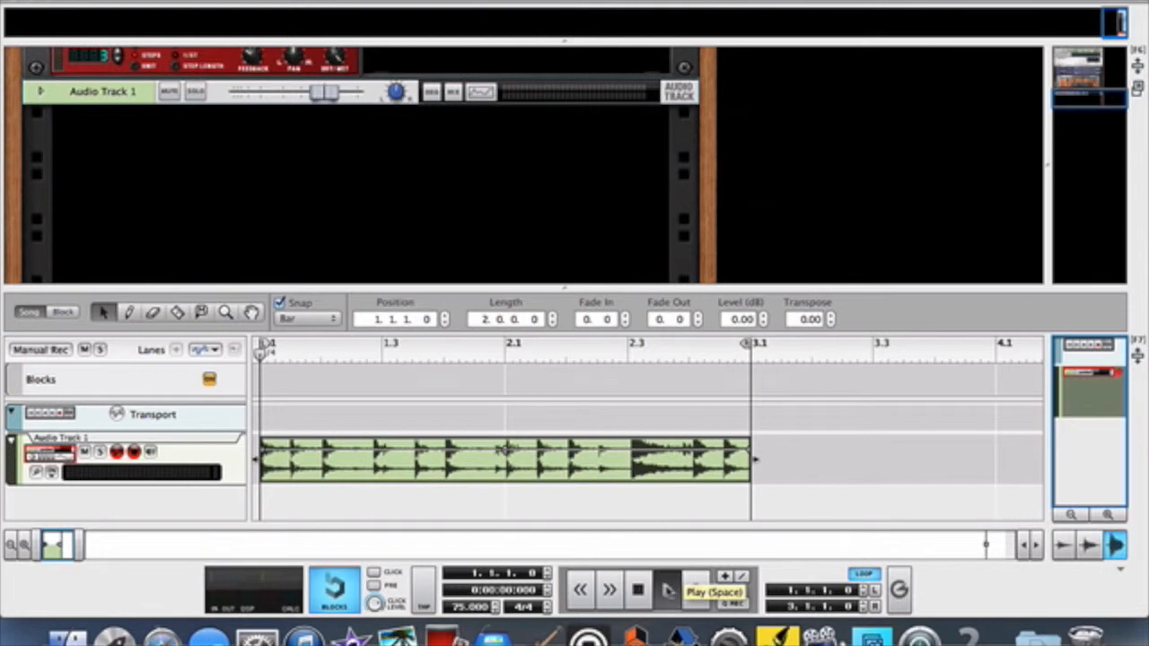
left_click(666, 588)
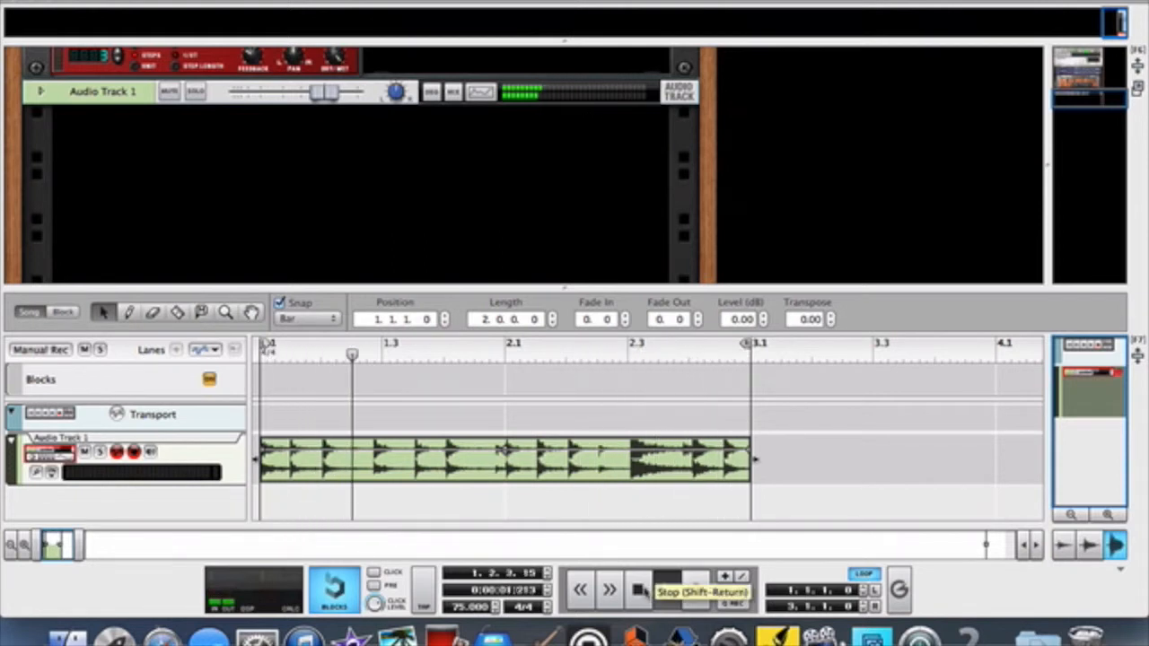
double_click(639, 589)
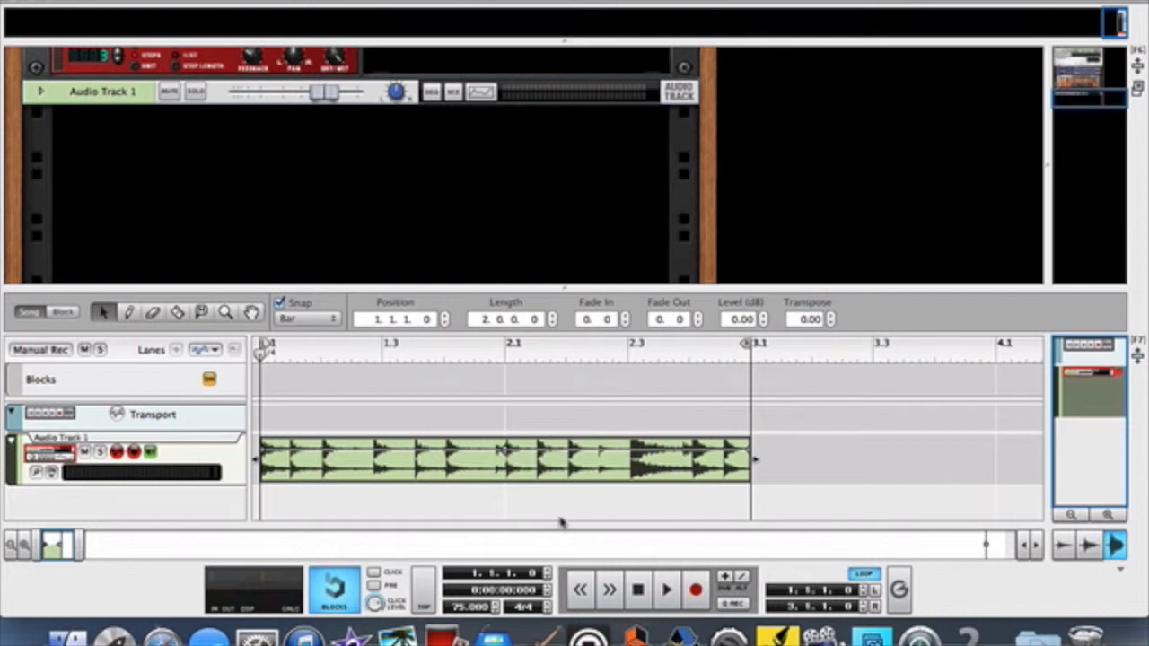
- Set the tempo to 88 BPM and play the drum loop, then stop and return to the song start
double_click(467, 608)
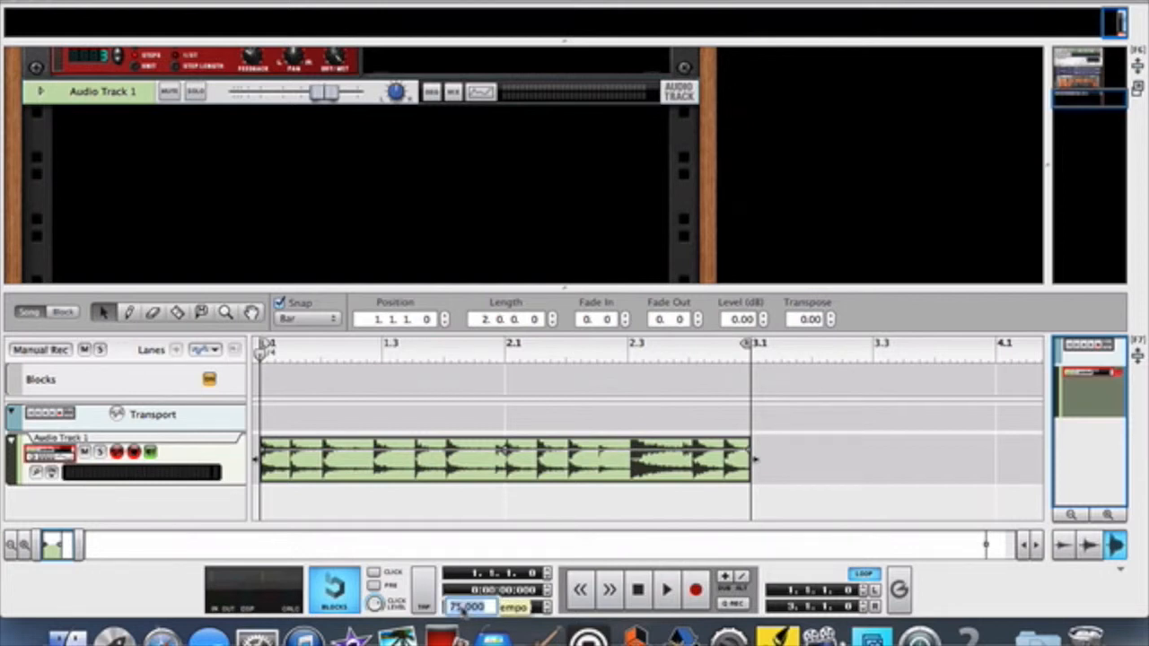
type("80")
key("Return")
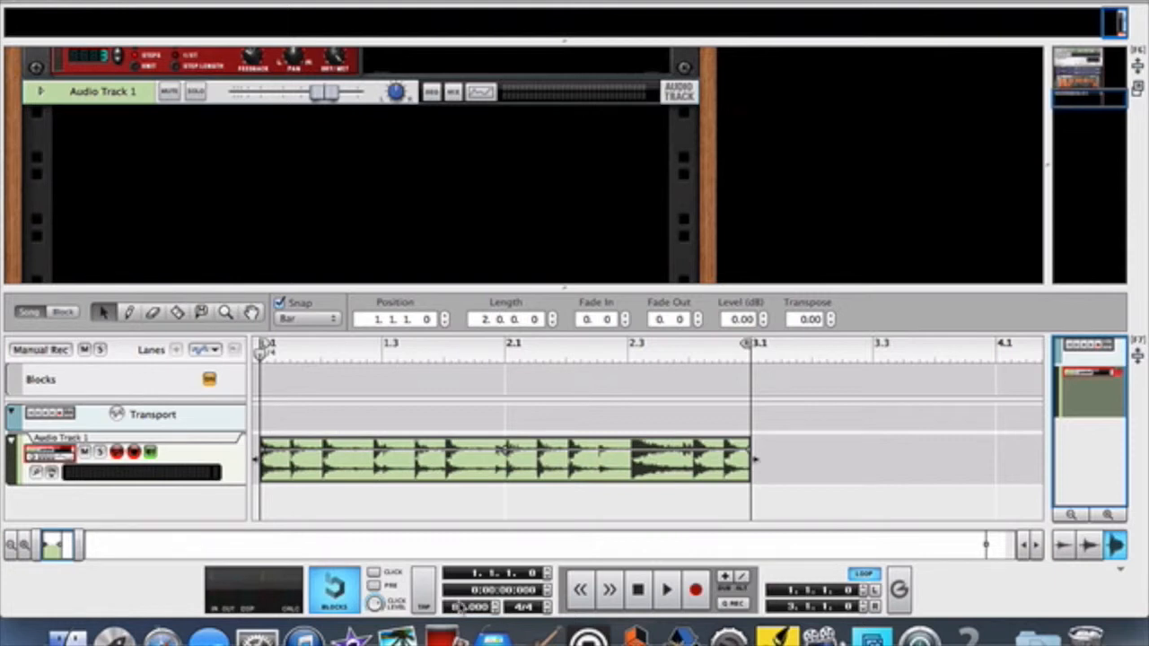
left_click(665, 589)
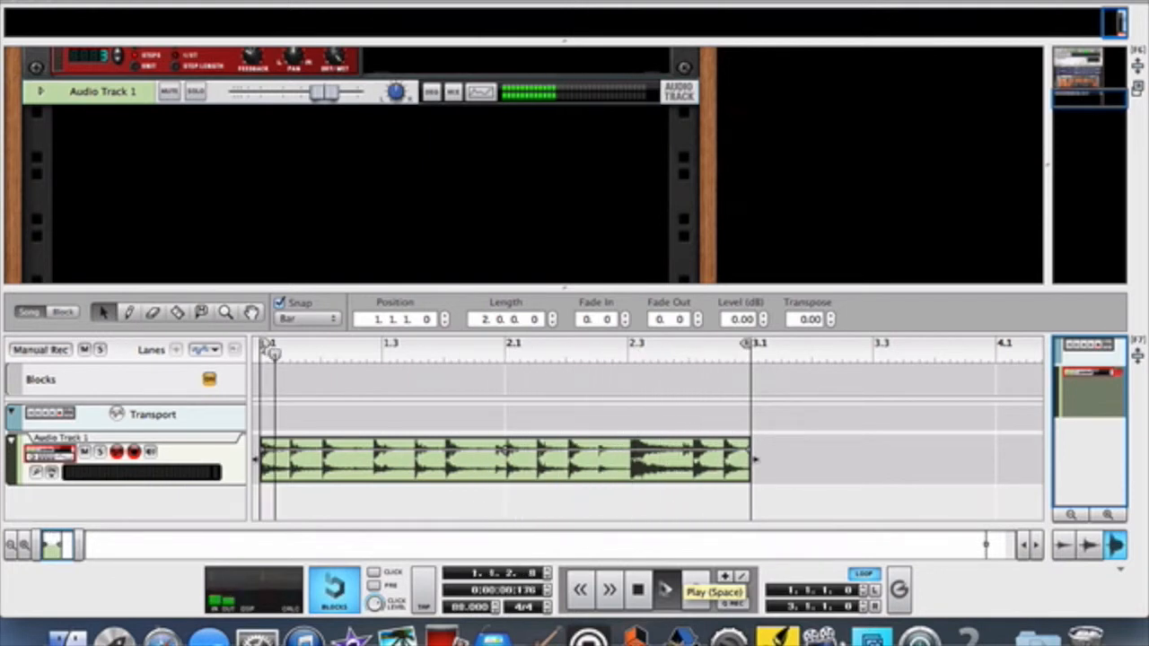
left_click(638, 589)
left_click(637, 588)
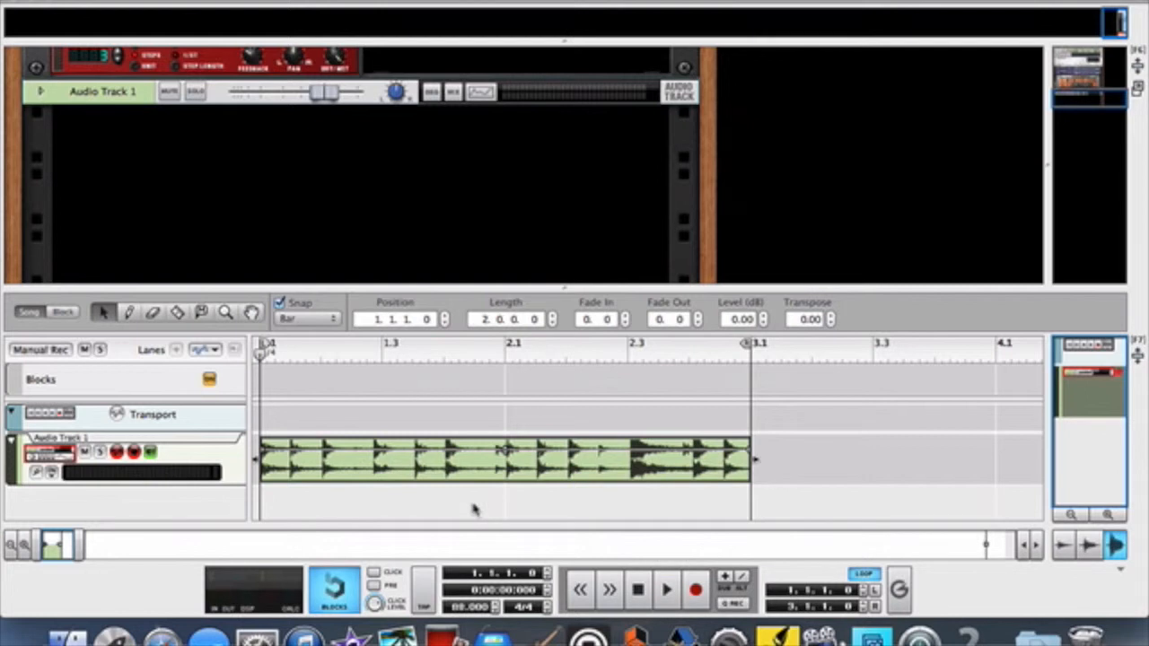
- Open the drum clip for slice editing and audition its slices from the start to just past 1.3
double_click(432, 468)
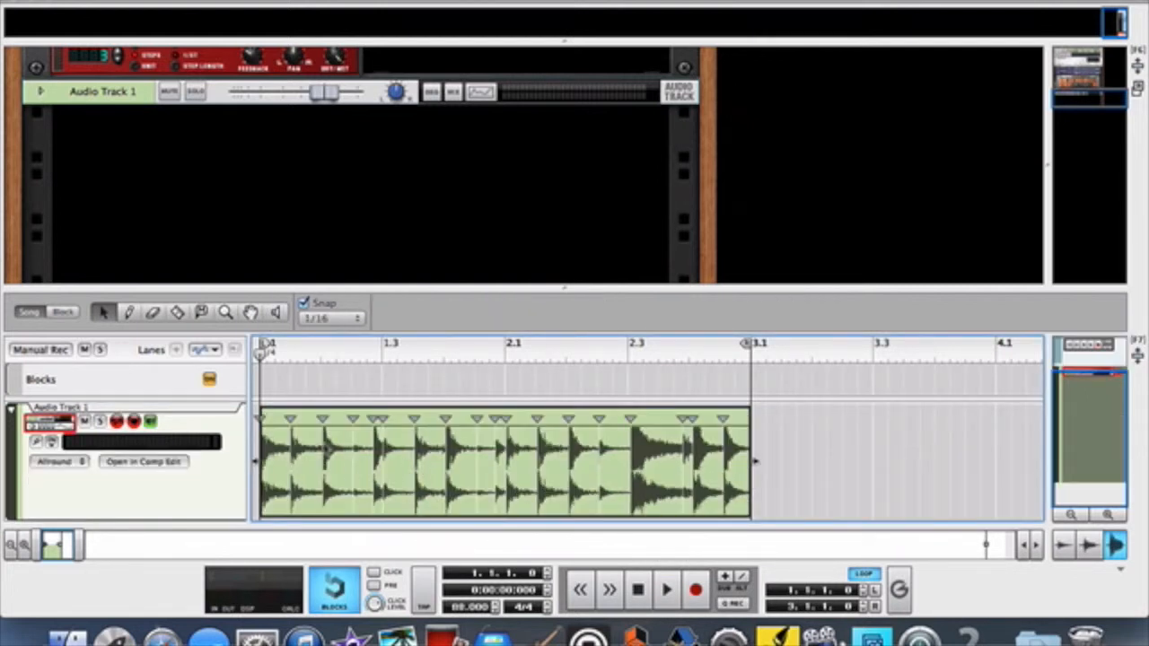
key("i")
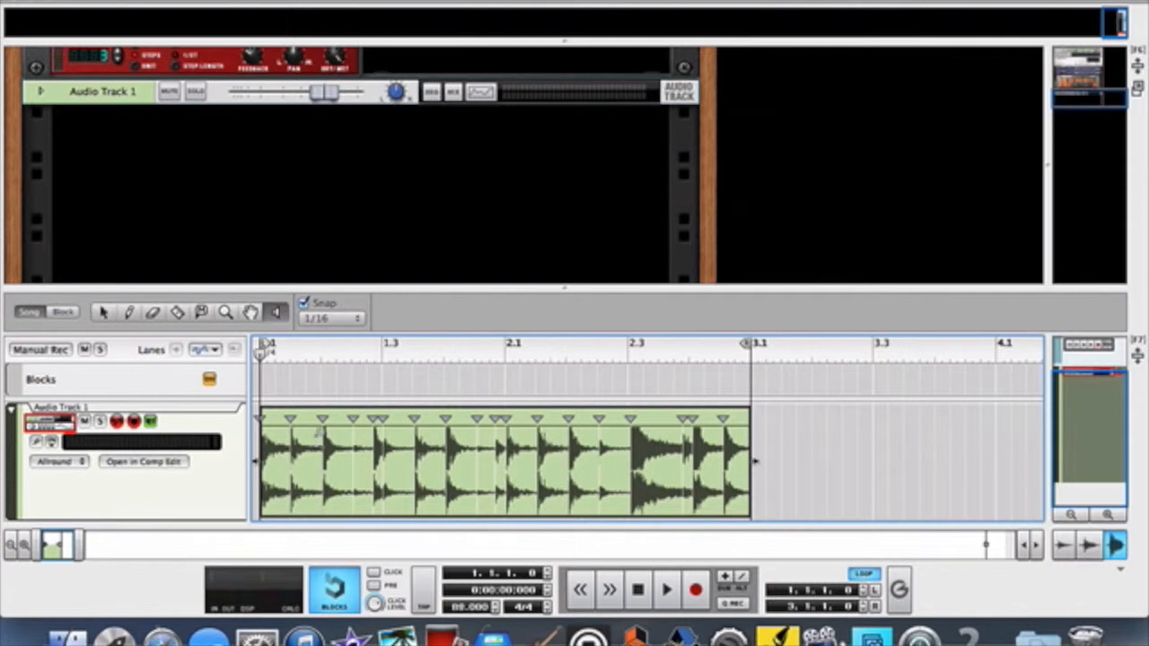
left_click(285, 438)
left_click(284, 438)
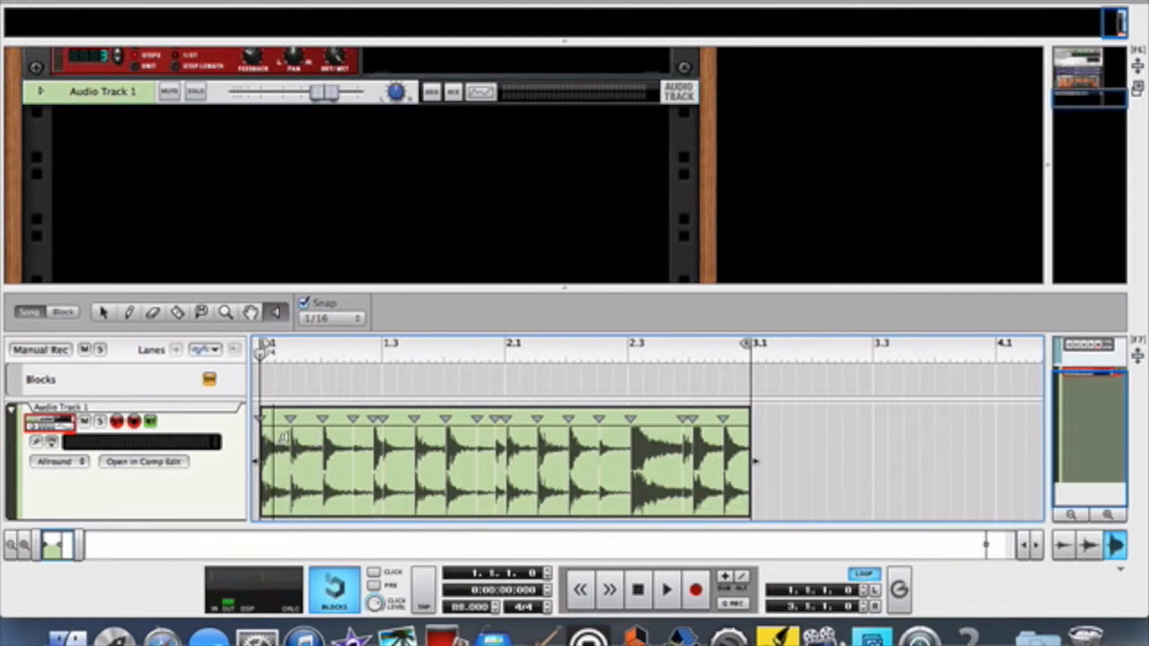
left_click(303, 437)
left_click(329, 438)
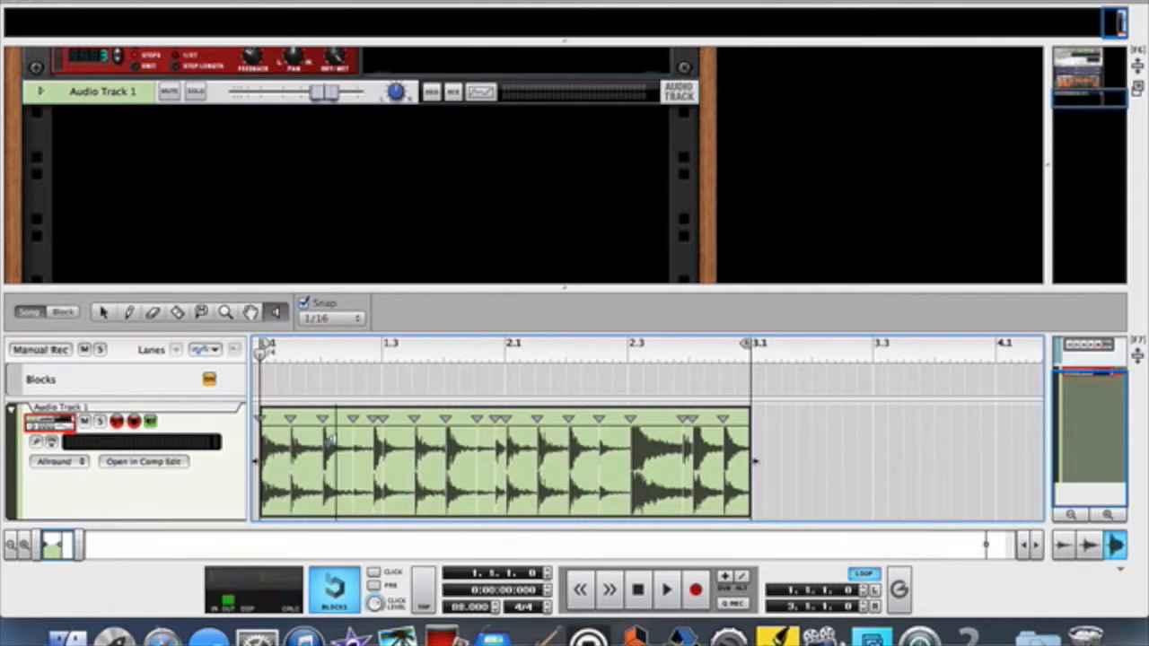
left_click(375, 441)
left_click(375, 440)
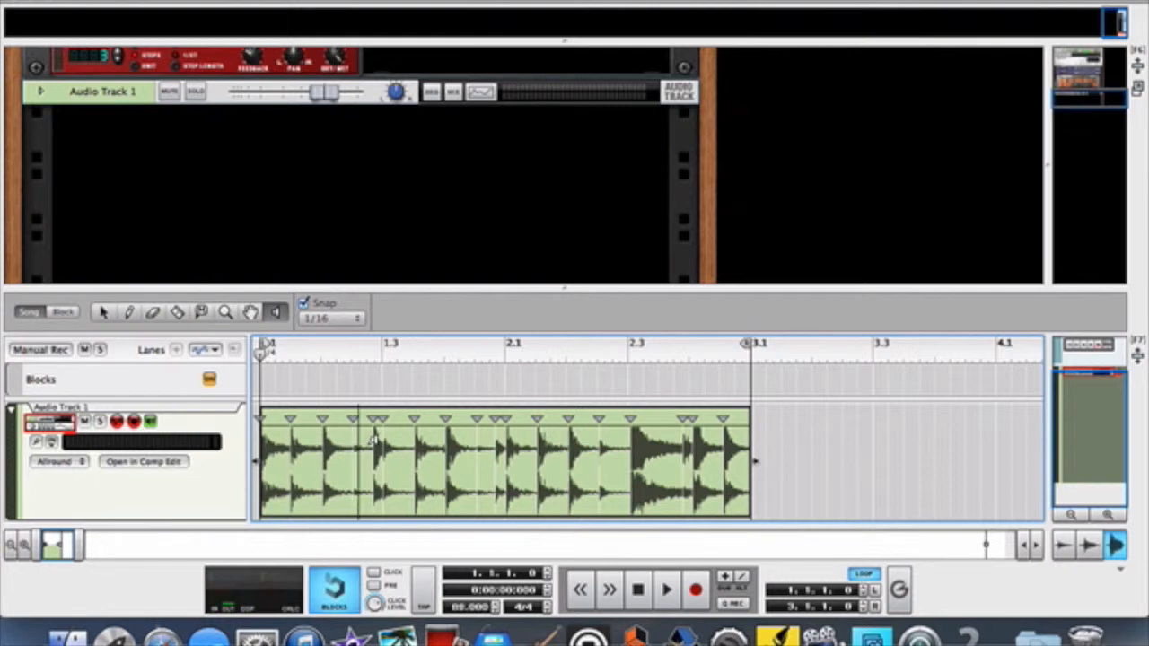
left_click(381, 440)
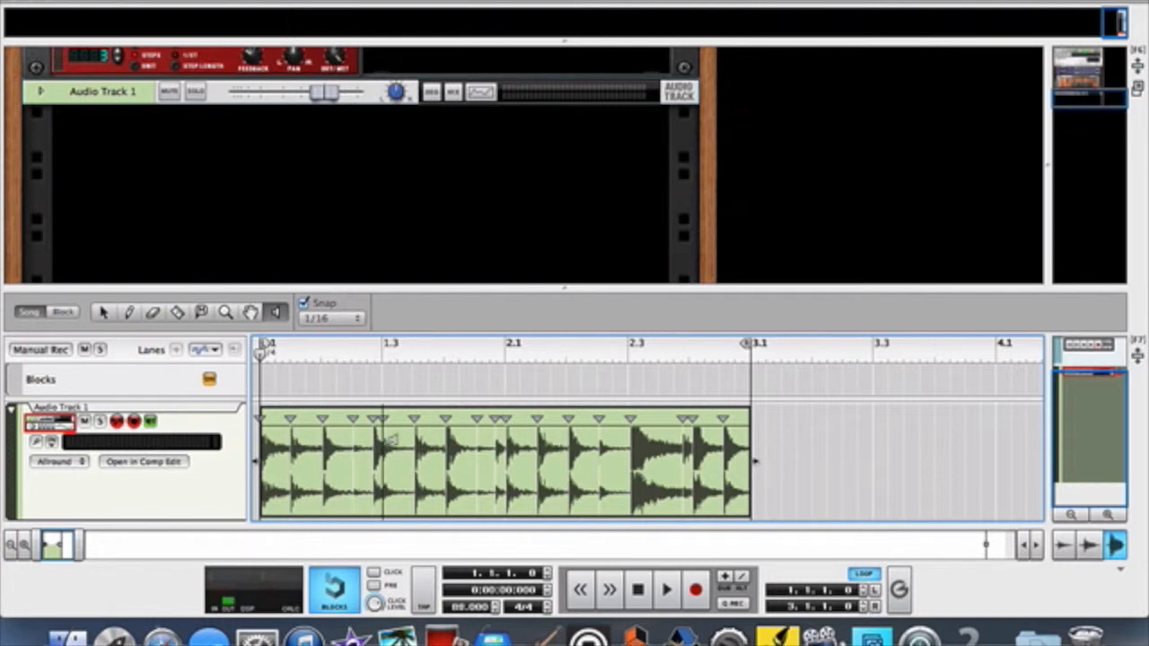
left_click(381, 440)
left_click(391, 440)
left_click(386, 442)
left_click(405, 444)
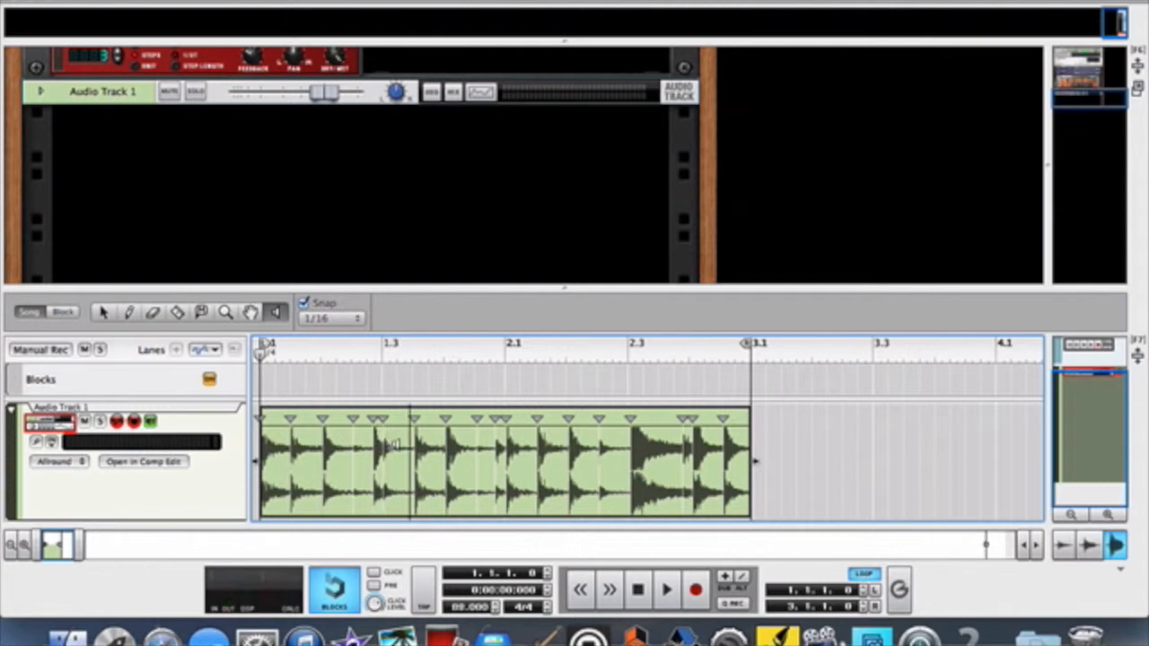
left_click(422, 442)
- Audition the clip's opening slices again, followed by the second-bar slices up to the loop's end
left_click(286, 468)
left_click(285, 468)
left_click(296, 455)
left_click(529, 443)
left_click(549, 444)
left_click(581, 441)
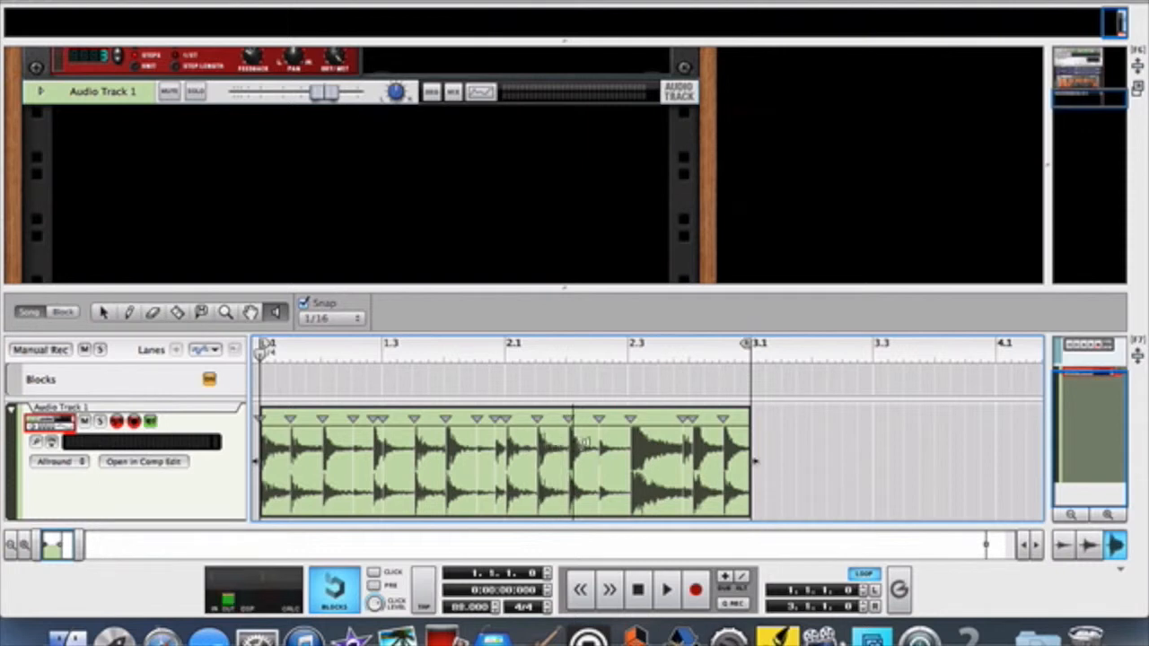
left_click(616, 442)
left_click(643, 438)
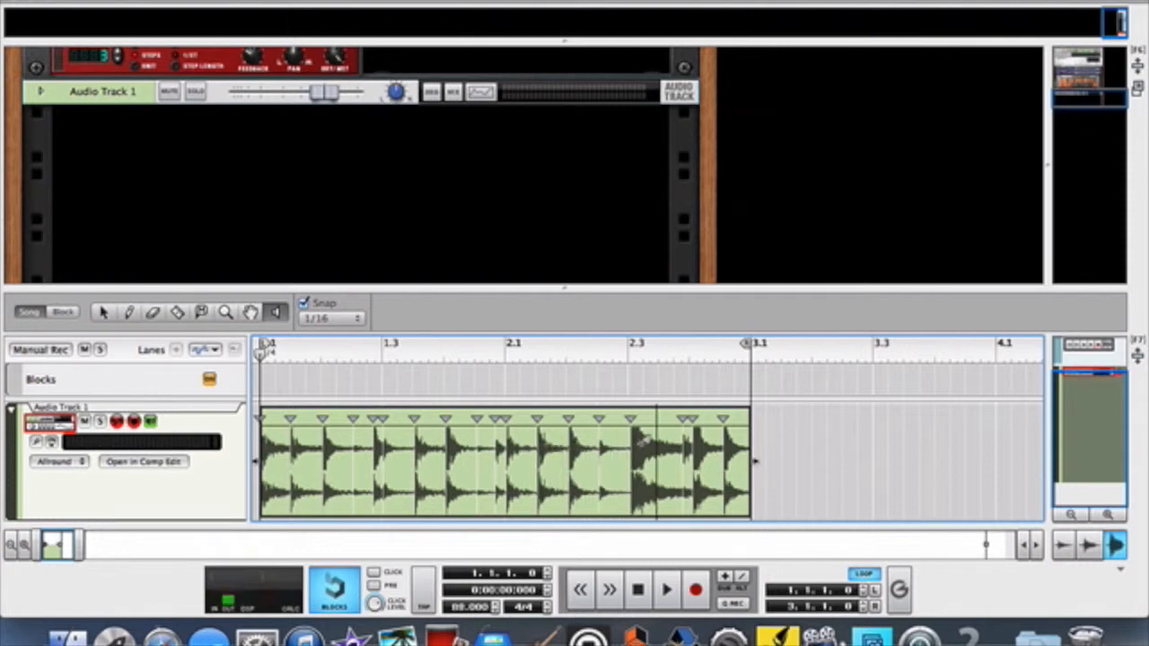
left_click(705, 440)
left_click(730, 441)
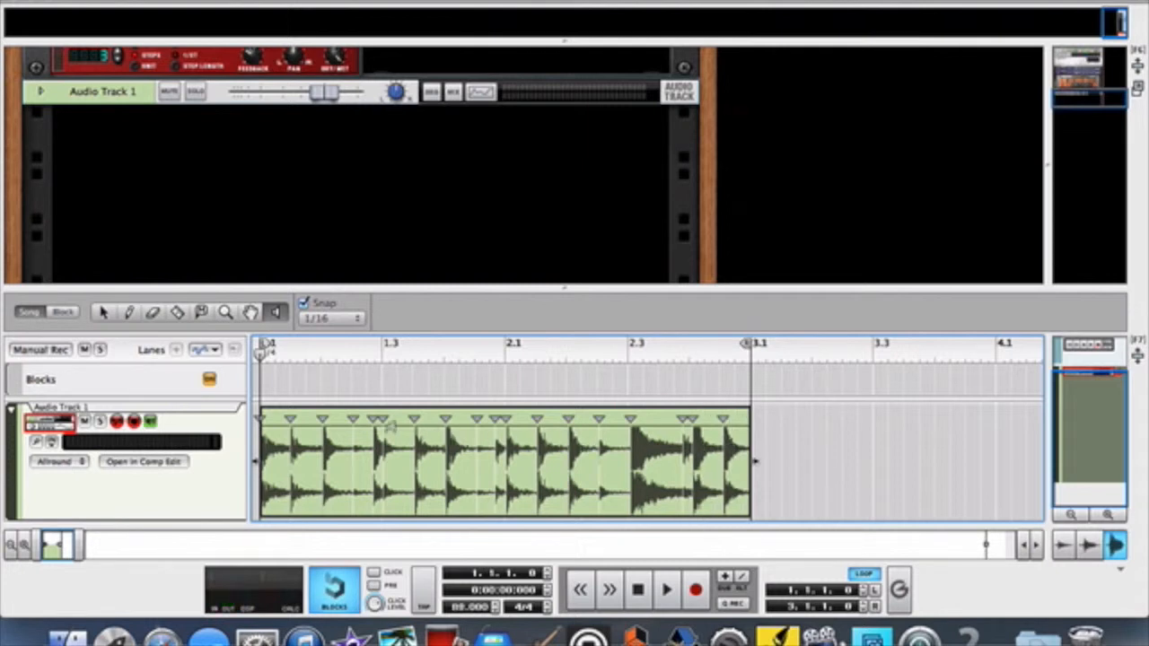
- Delete the extra slice markers at 1.3 and just before 2.4, and audition the slices from the clip's start through 1.3
key("w")
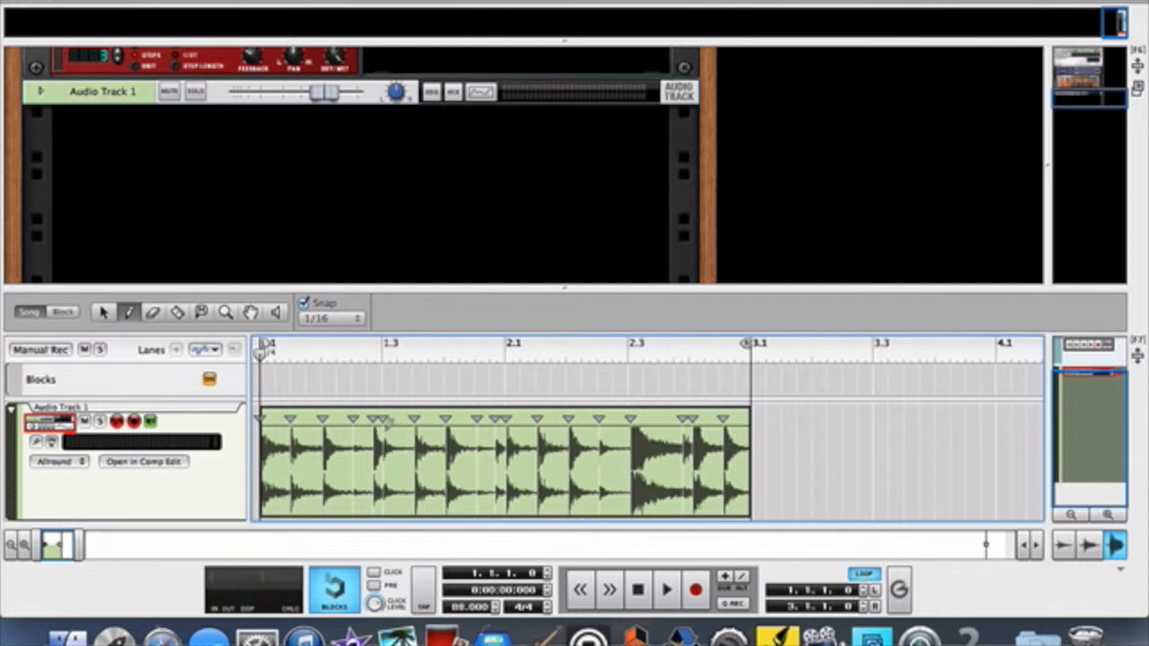
key("q")
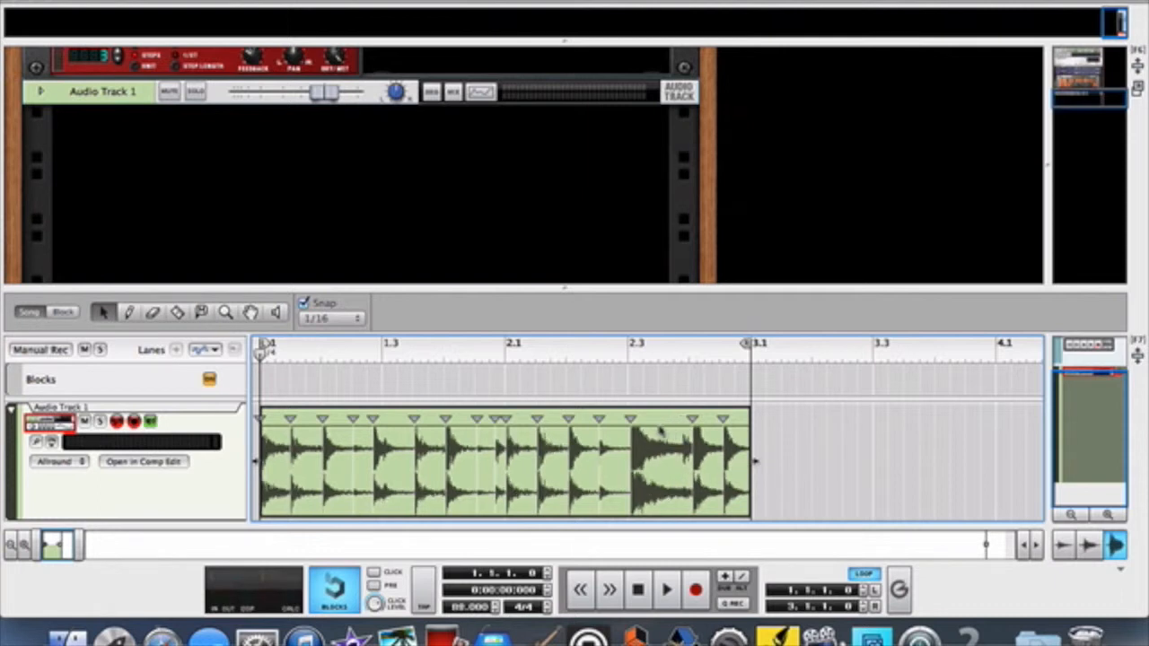
left_click(274, 311)
left_click(279, 440)
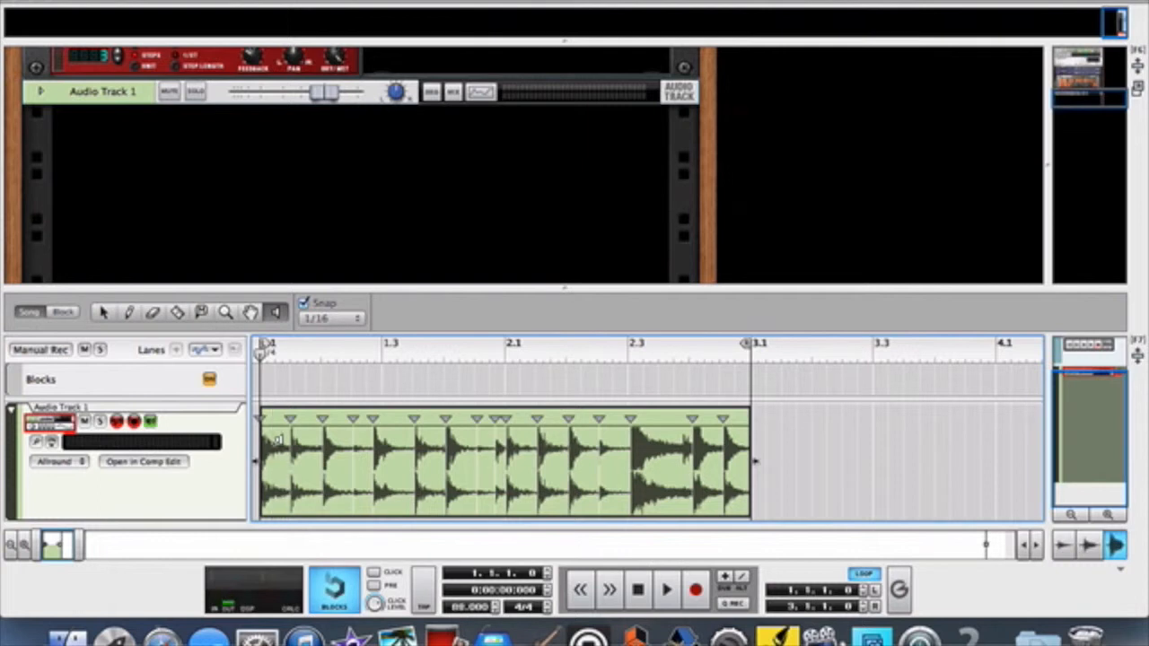
left_click(302, 442)
left_click(341, 443)
left_click(363, 444)
left_click(385, 444)
left_click(385, 445)
left_click(384, 444)
left_click(385, 445)
left_click(387, 445)
left_click(384, 445)
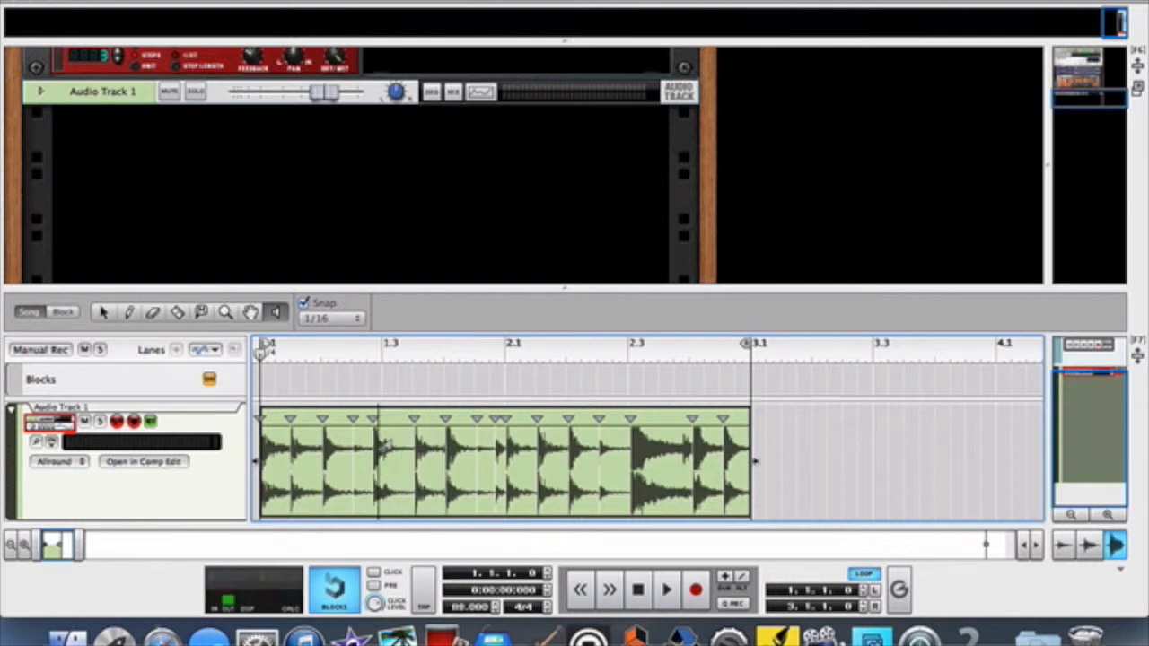
left_click(384, 445)
left_click(384, 445)
- Audition the slices between 1.3 and 2.3, repeating the short slice just before 2.1
left_click(422, 450)
left_click(422, 450)
left_click(447, 448)
left_click(480, 446)
left_click(491, 446)
left_click(498, 445)
left_click(501, 446)
left_click(500, 446)
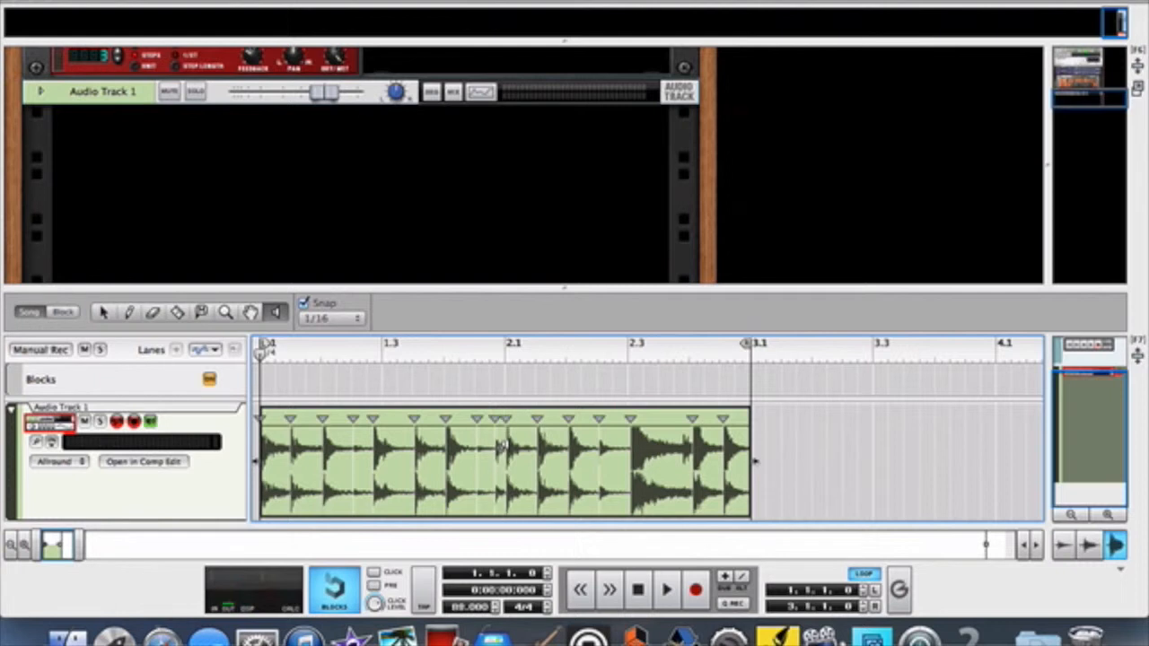
left_click(500, 446)
left_click(449, 446)
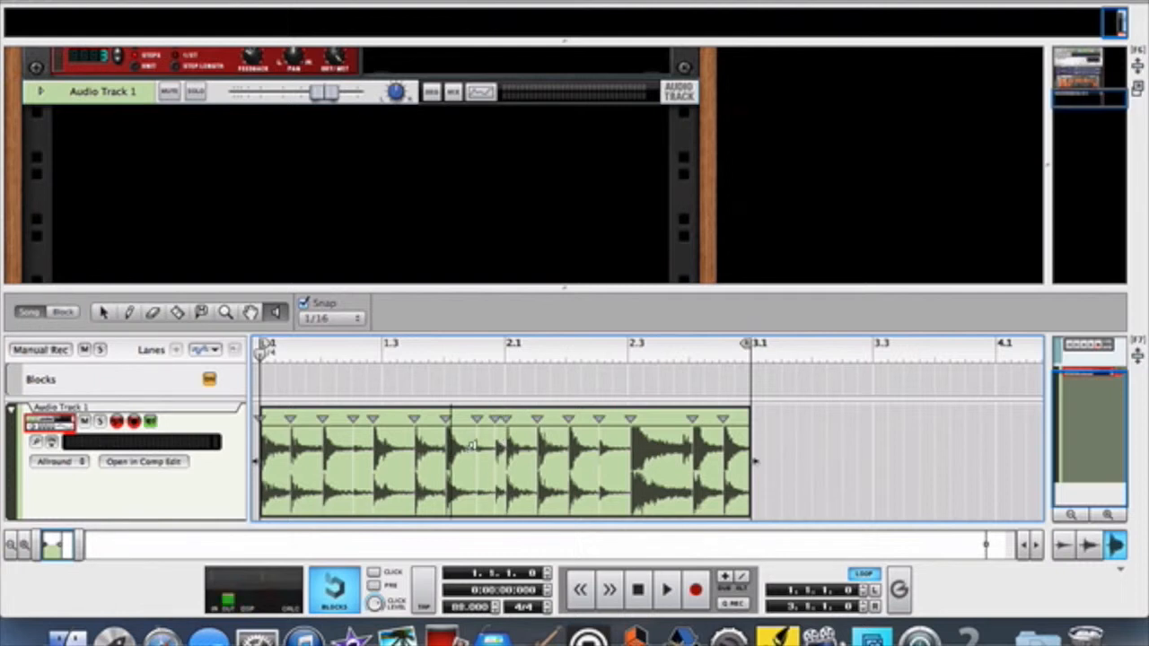
left_click(512, 444)
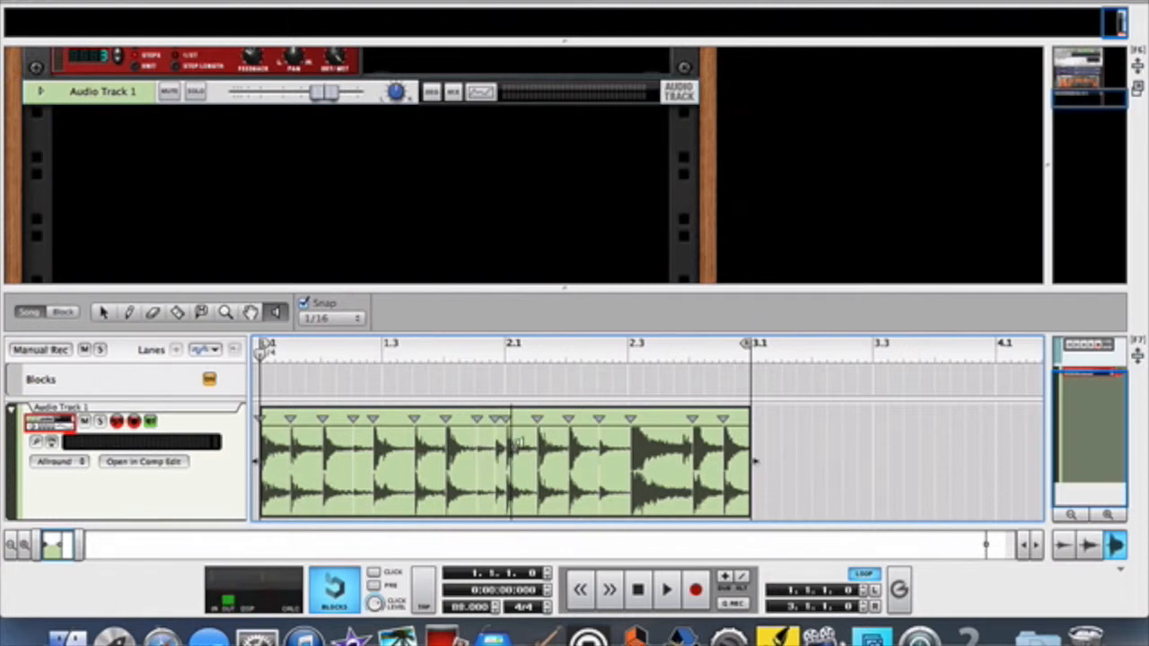
left_click(542, 445)
left_click(579, 442)
left_click(481, 456)
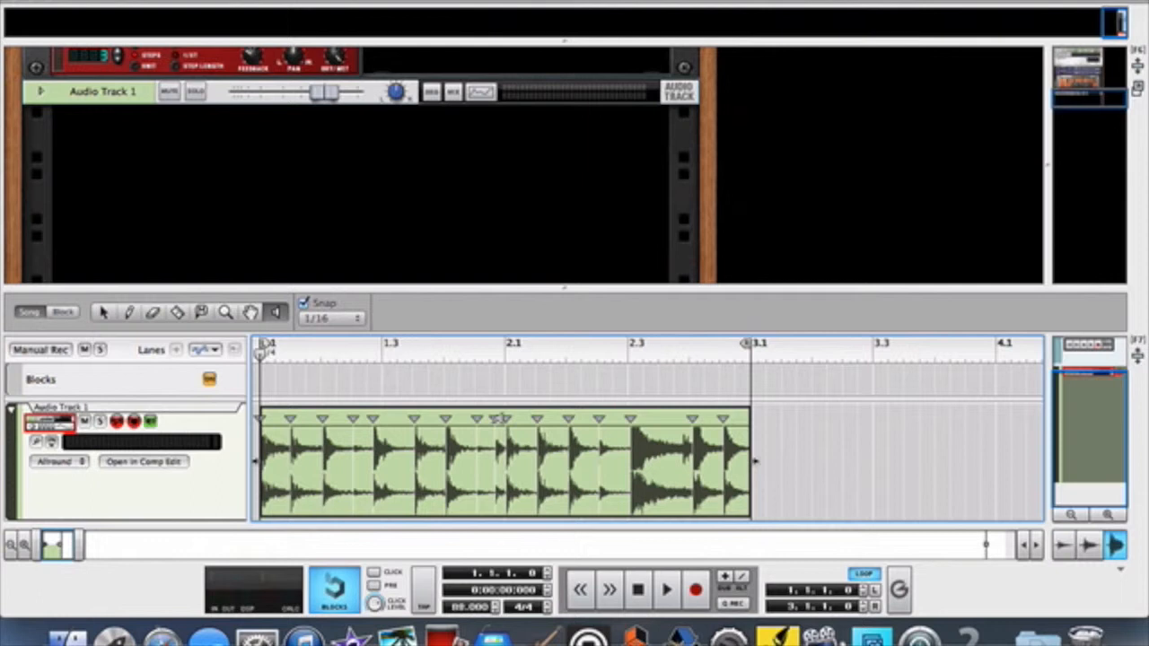
- Delete the extra slice marker just before 2.1 and audition the merged slice
key("q")
key("Delete")
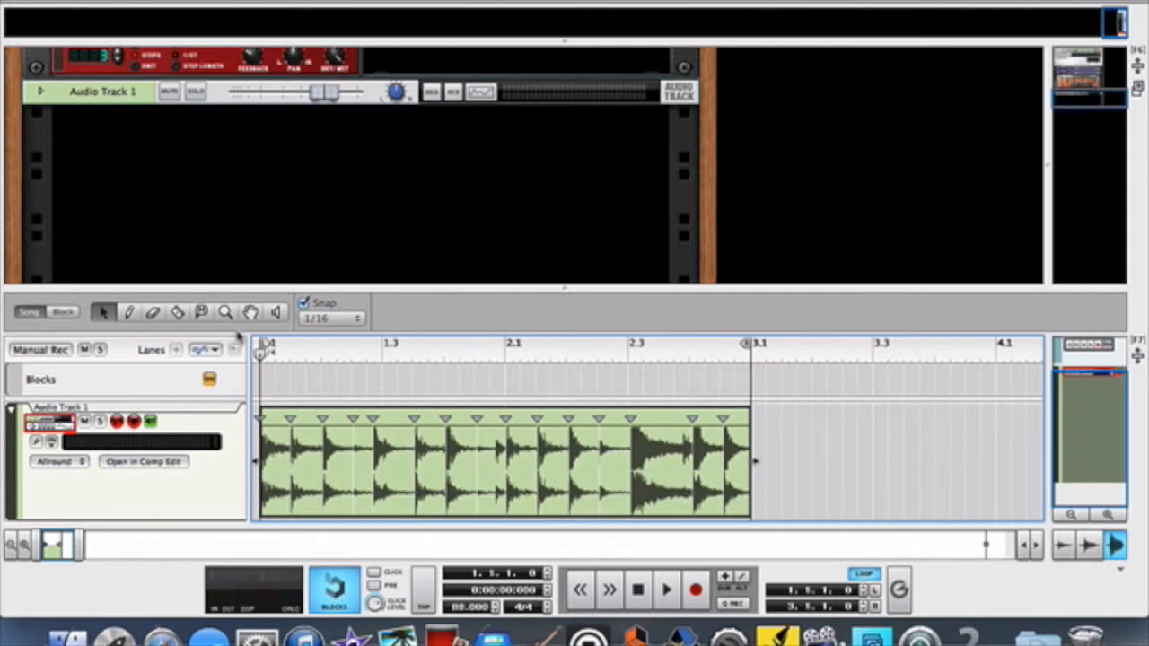
key("i")
left_click(500, 448)
left_click(500, 448)
left_click(500, 448)
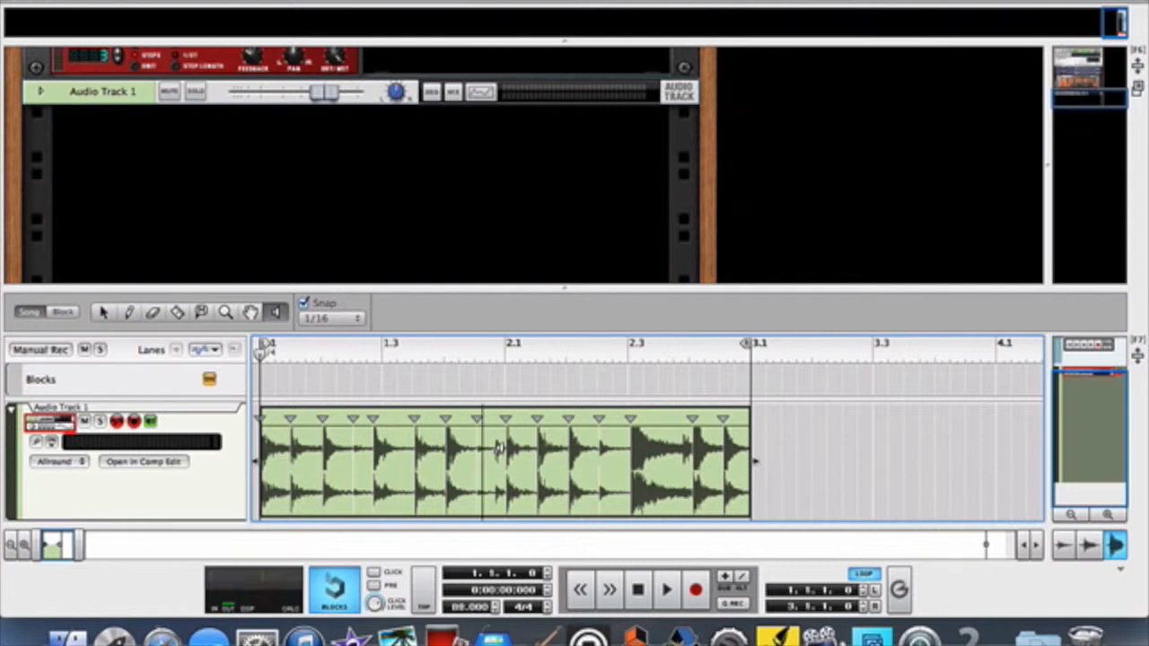
left_click(500, 448)
left_click(500, 448)
- Audition the slices from 2.1 to the end of the loop and the clip's first slice again
left_click(517, 447)
left_click(543, 446)
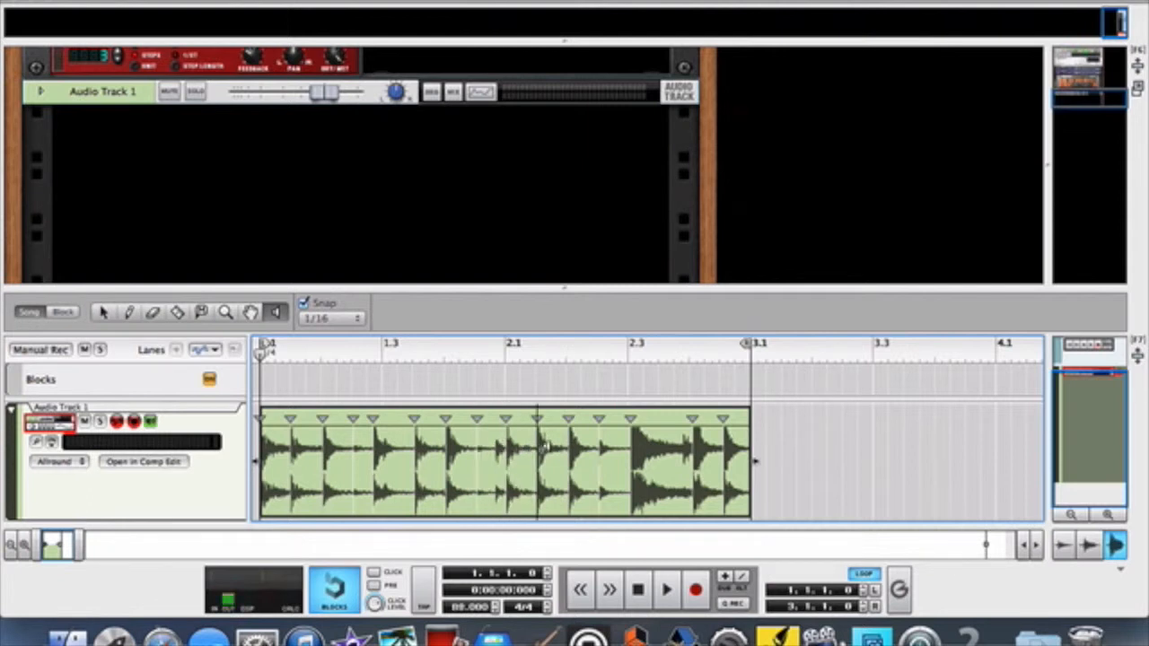
left_click(574, 445)
left_click(602, 443)
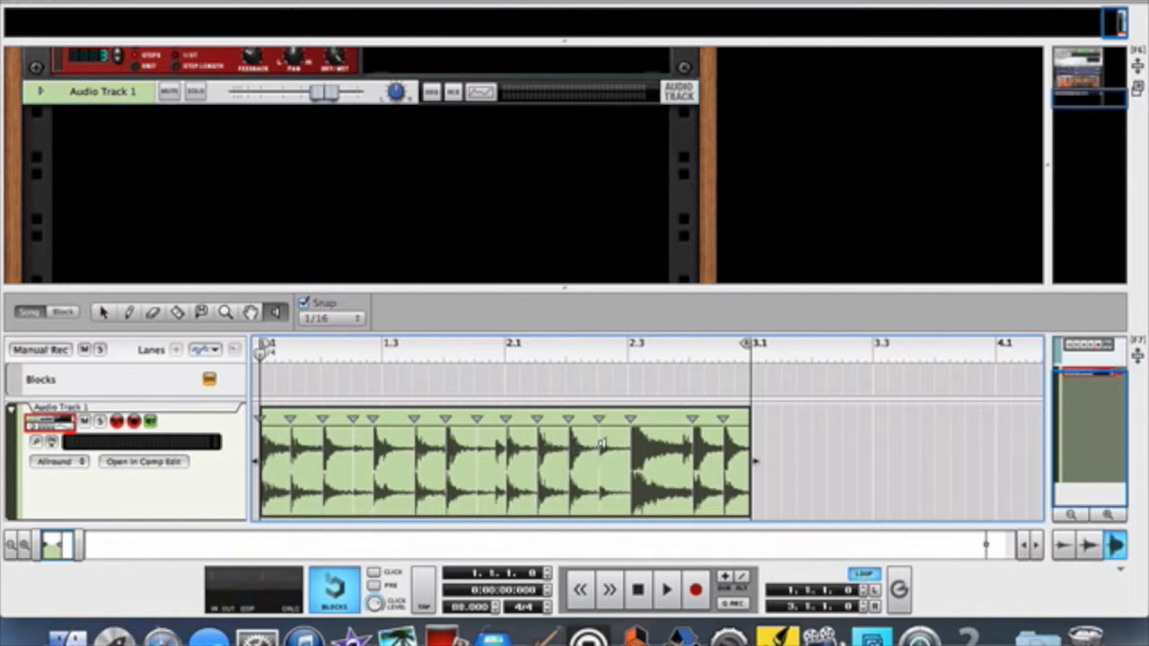
left_click(637, 453)
left_click(652, 450)
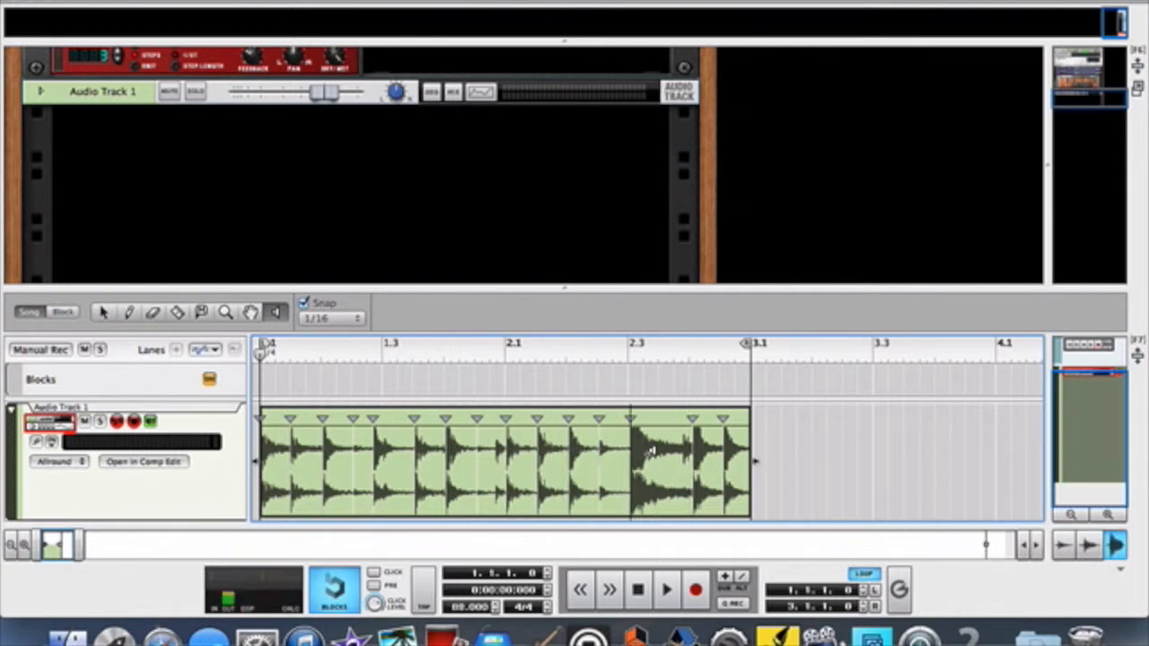
left_click(734, 446)
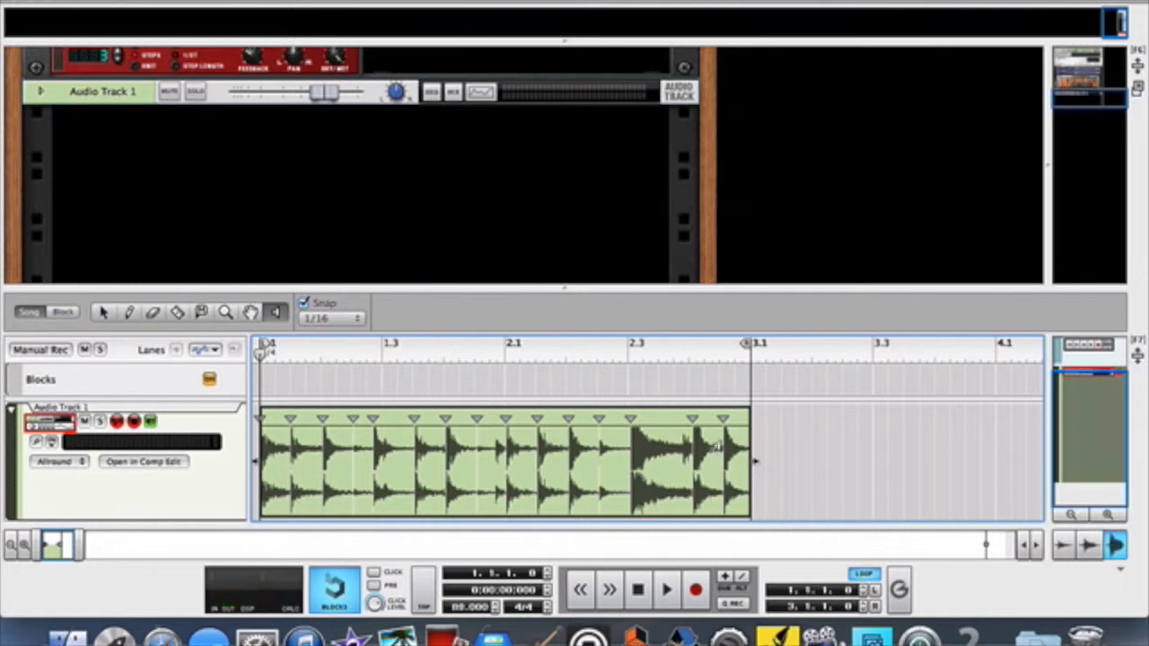
left_click(280, 435)
- Turn Snap off and nudge the slice marker at 1.1.3 slightly earlier than its hit
left_click(27, 548)
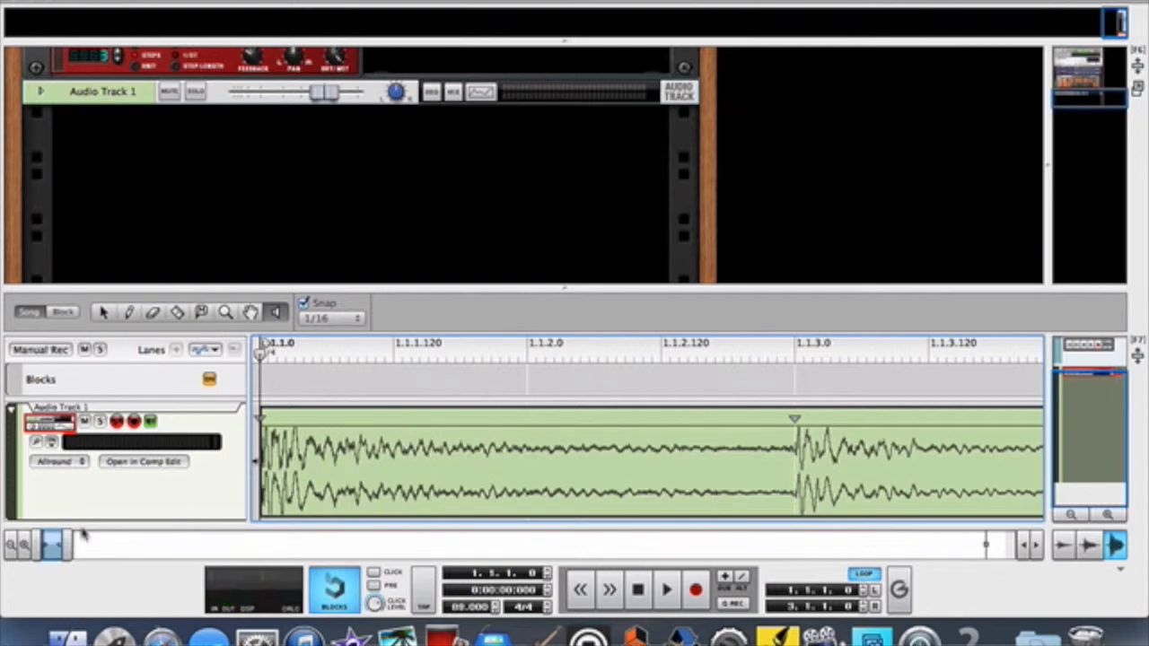
left_click(26, 547)
left_click(26, 548)
left_click(26, 548)
left_click(26, 547)
left_click(26, 547)
left_click(26, 547)
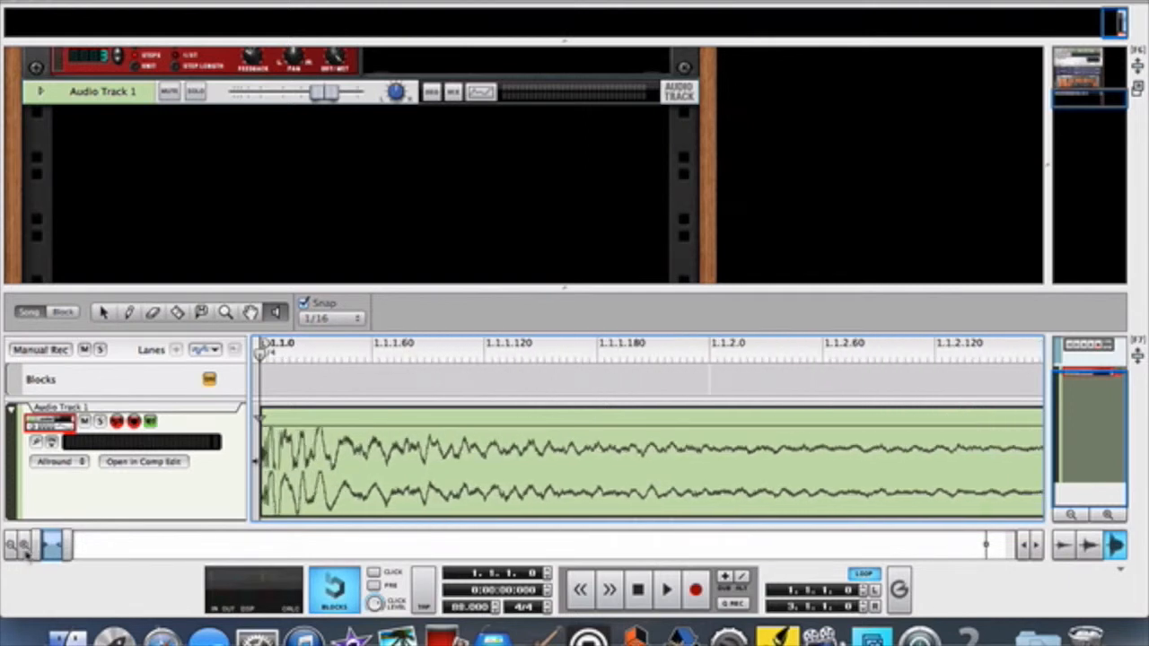
left_click(26, 547)
double_click(26, 547)
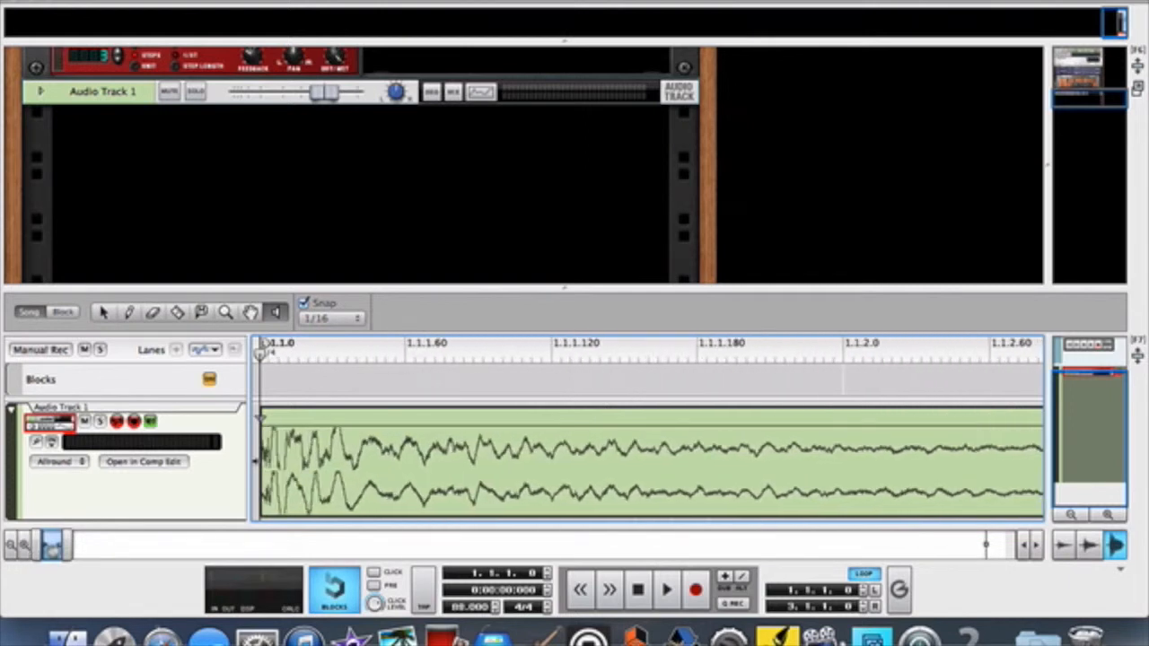
left_click_drag(52, 549, 54, 551)
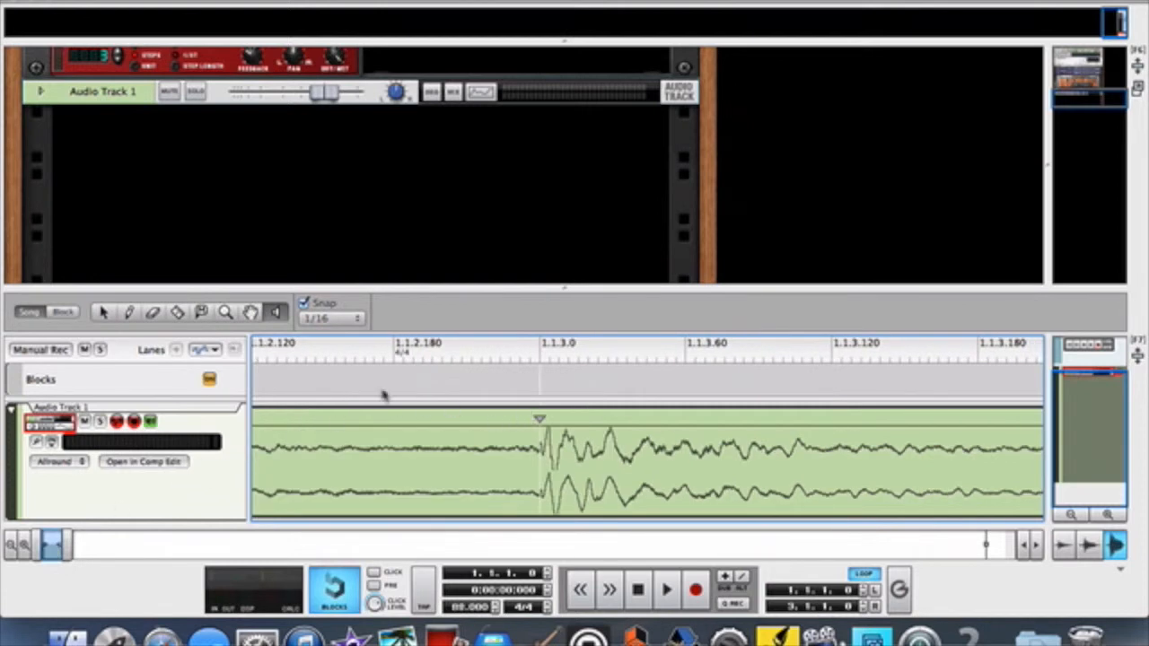
key("q")
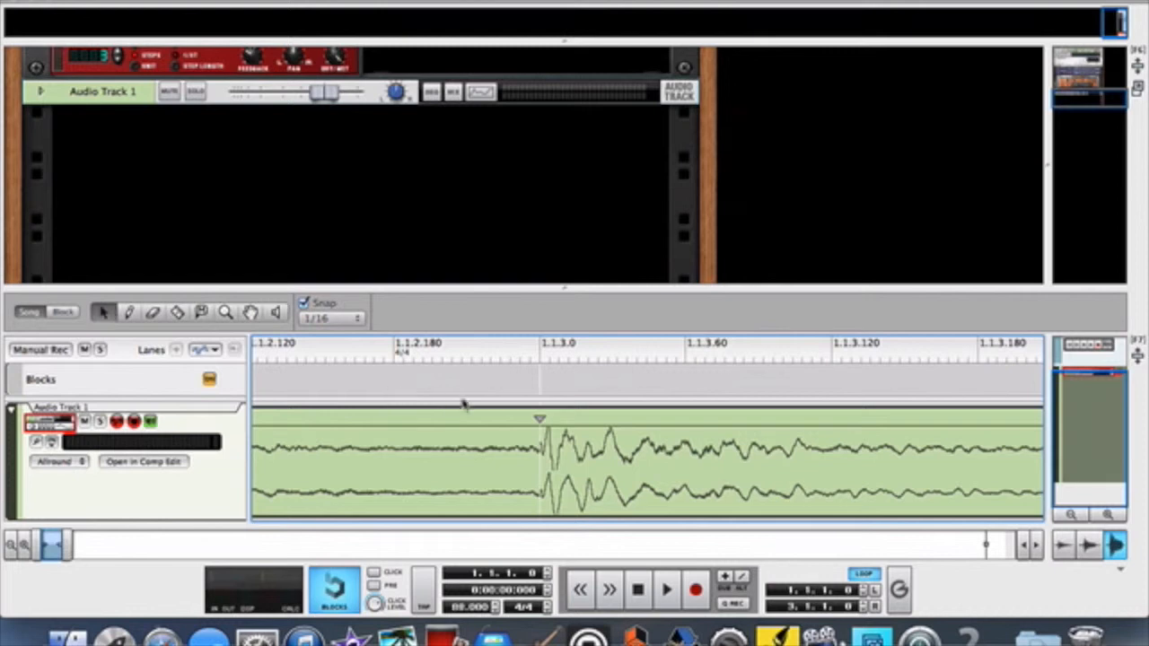
left_click_drag(541, 419, 537, 418)
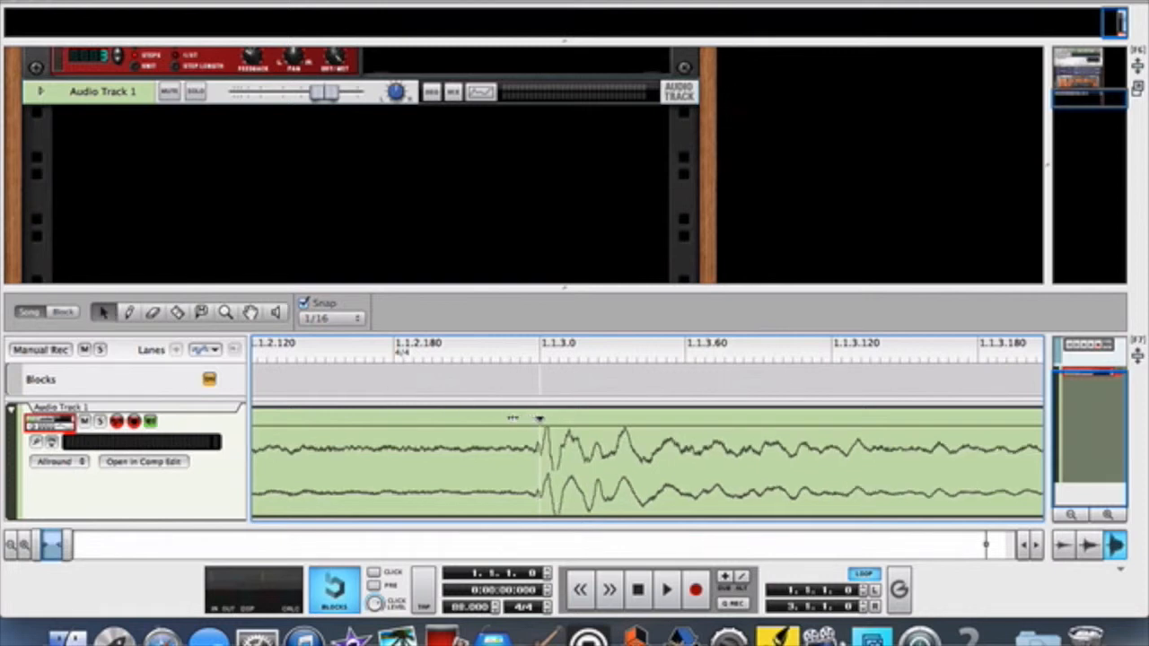
left_click(304, 305)
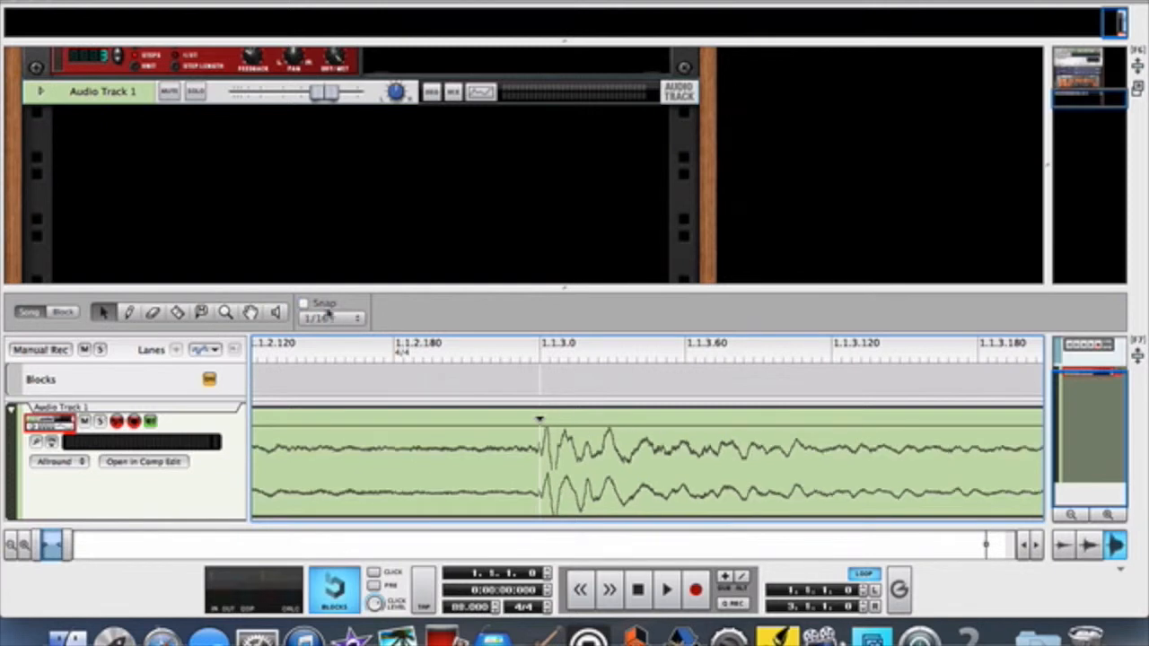
left_click_drag(538, 419, 538, 420)
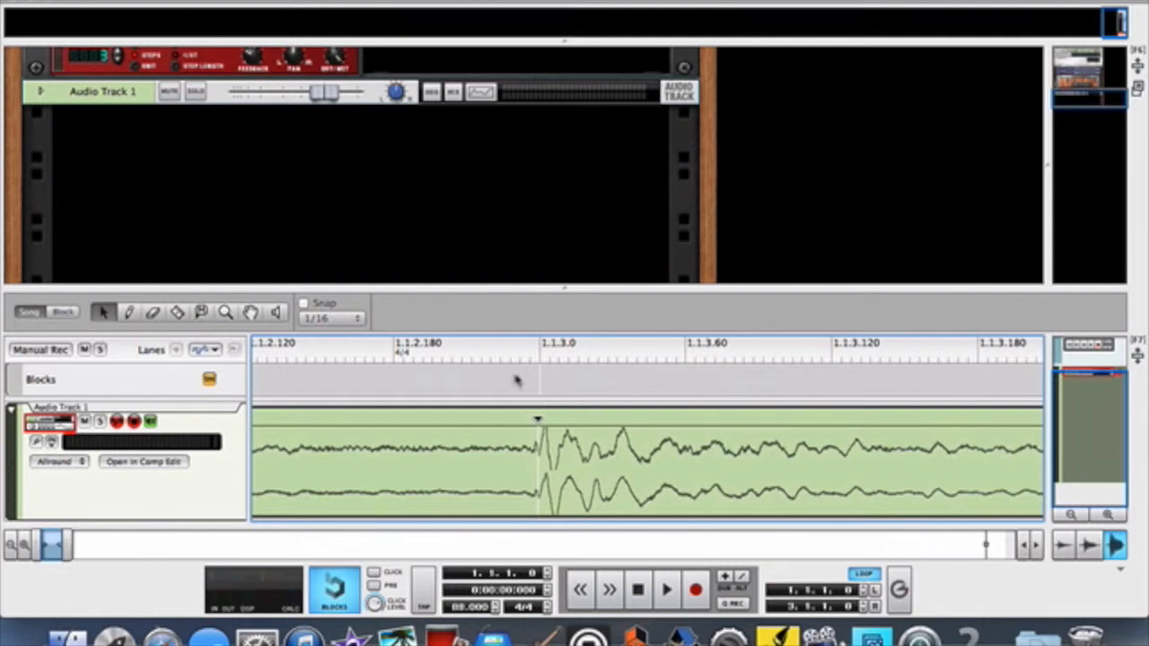
- Undo the last marker move and delete the slice marker at 1.1.3
left_click(154, 0)
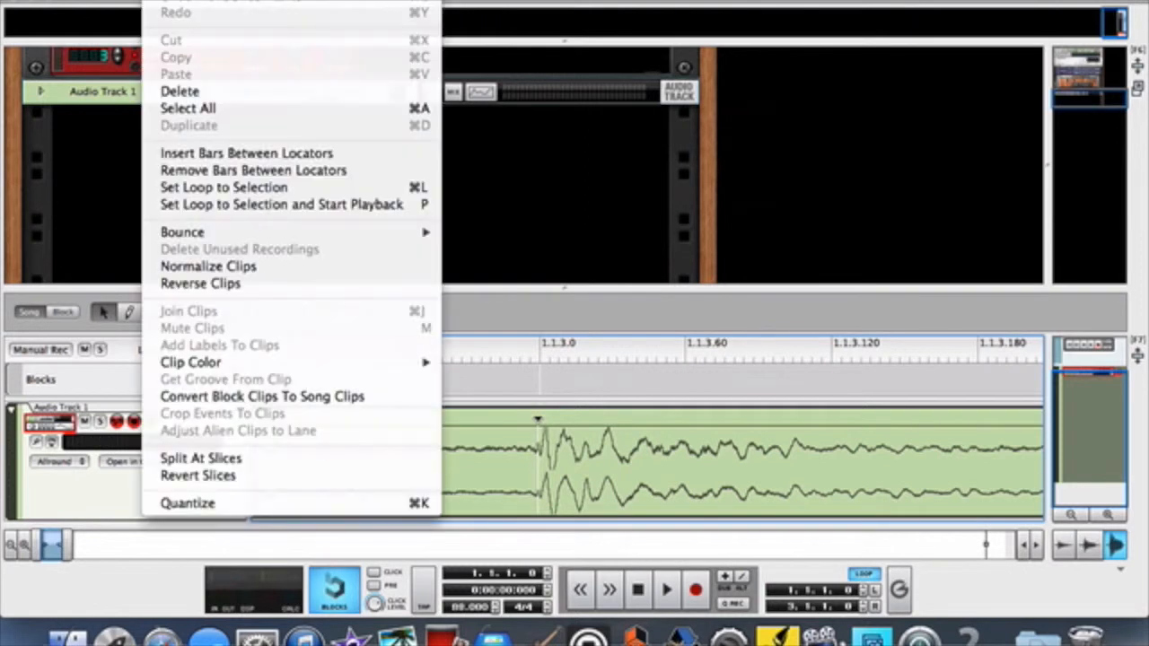
left_click(184, 2)
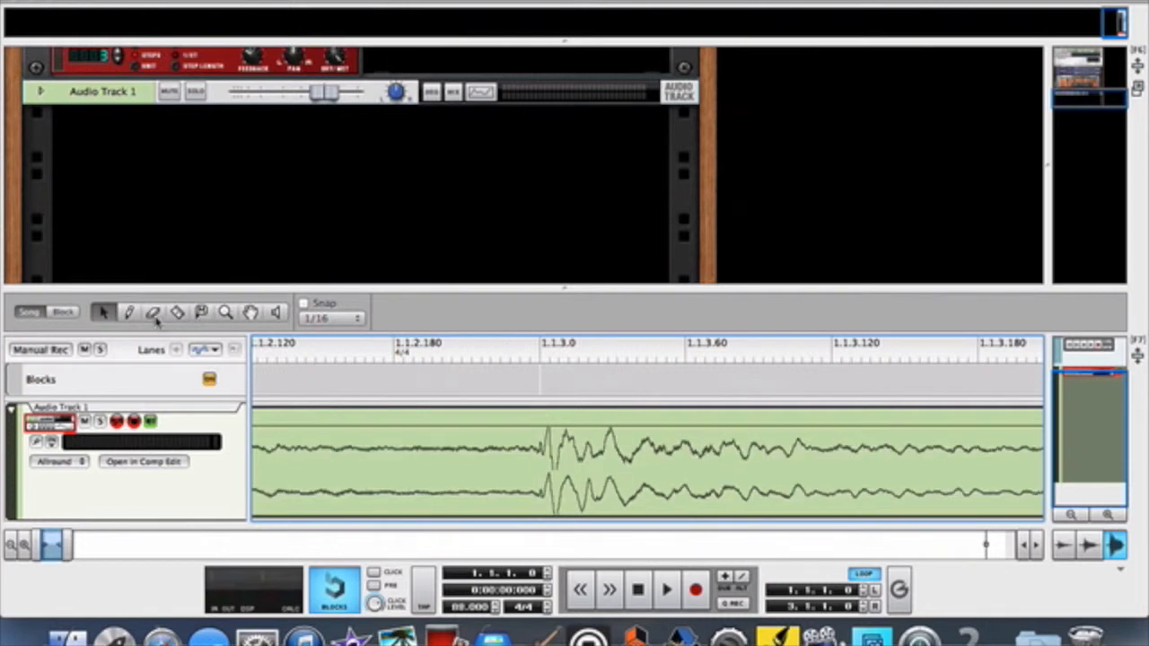
- Try a new slice marker at about 1.1.2.237, audition the slice before it, and undo the new marker
left_click(128, 311)
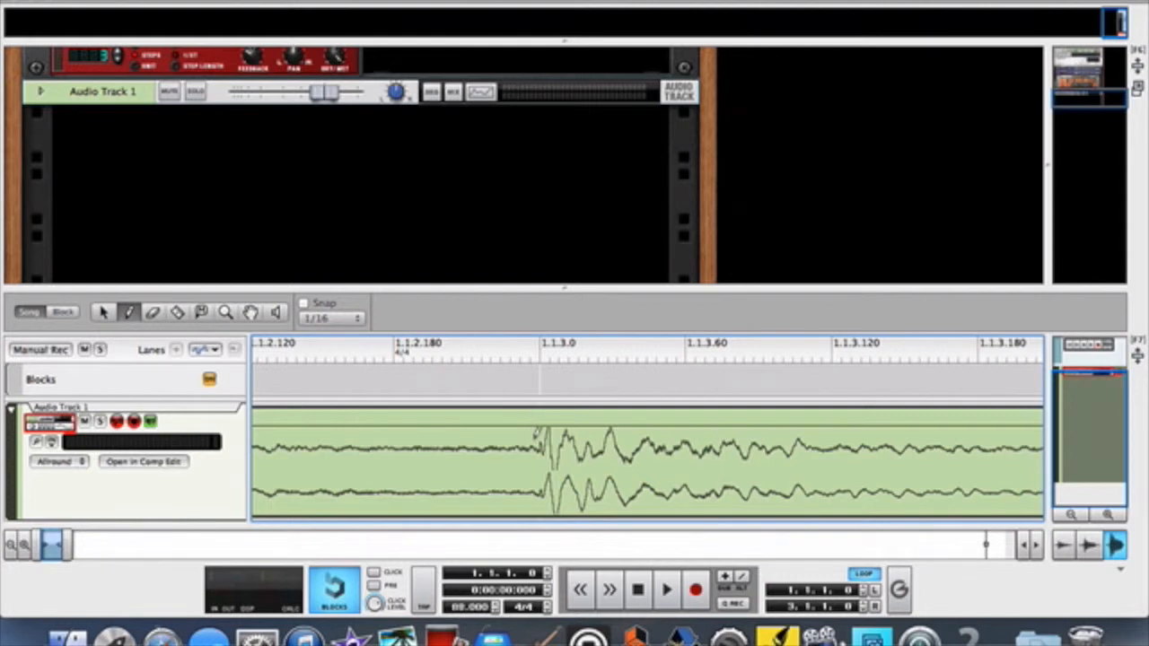
left_click(534, 439)
key("i")
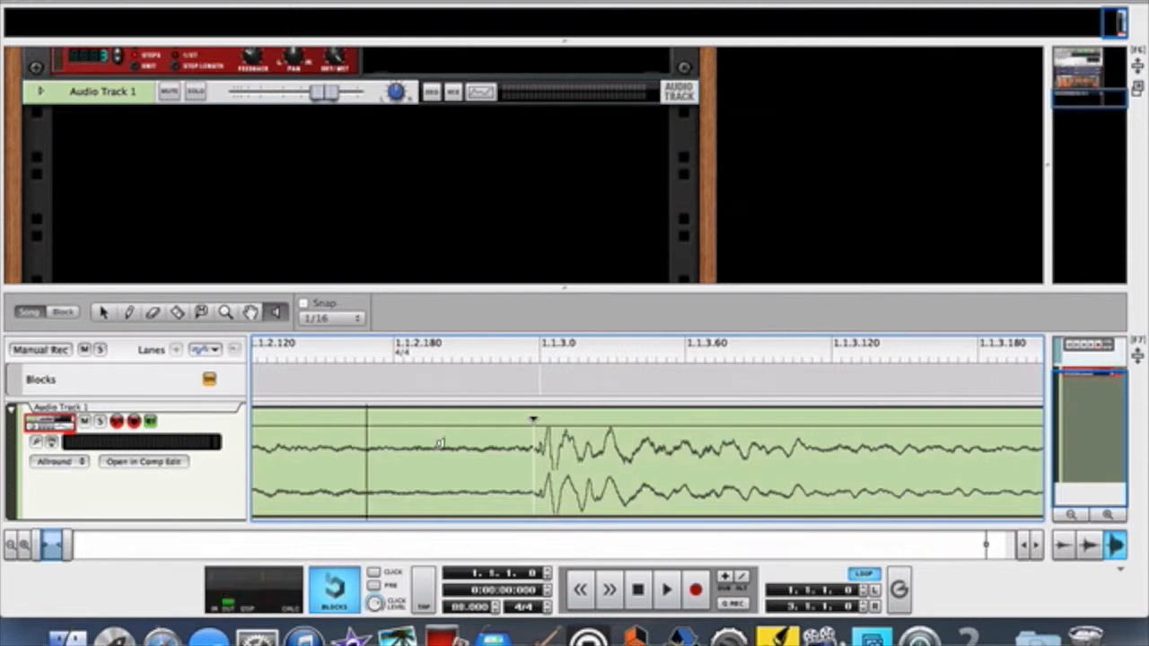
key("super+z")
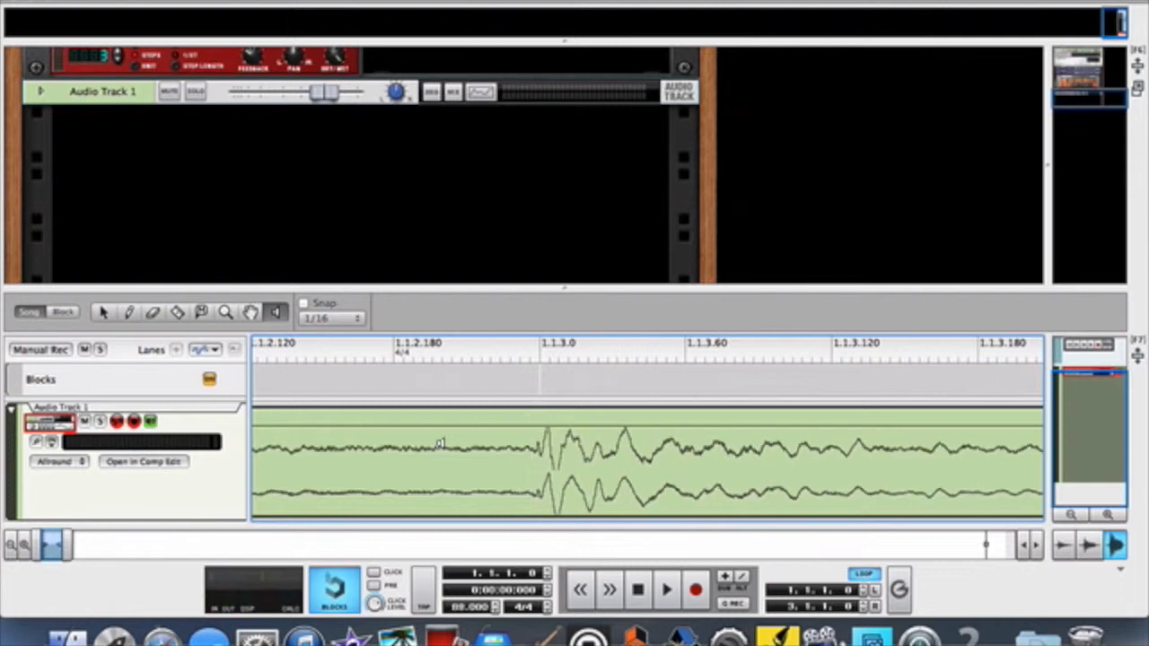
key("super+z")
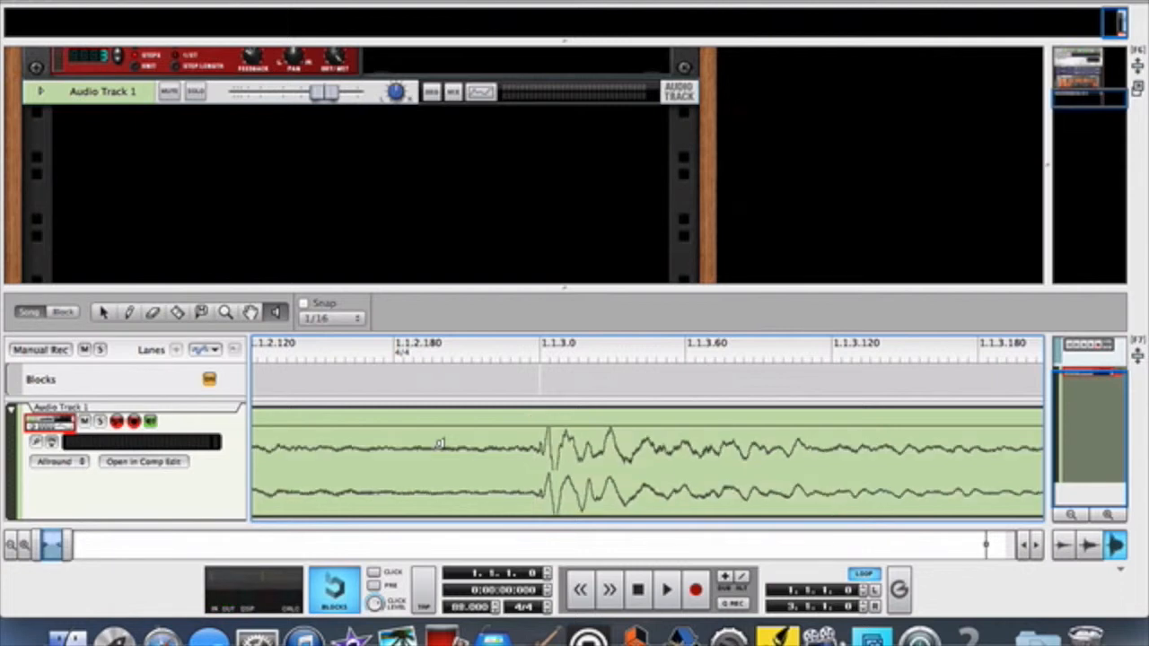
- Draw a slice marker at about 1.1.2.235, just before the hit, and audition the slices on both sides of it
key("w")
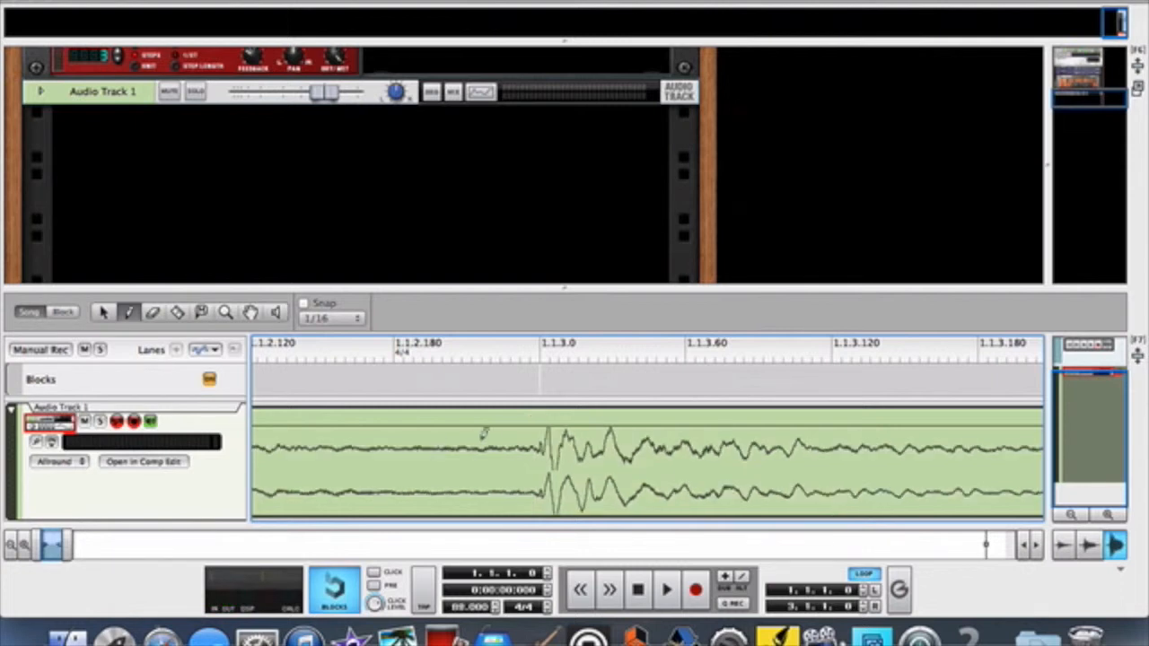
left_click(527, 443)
key("i")
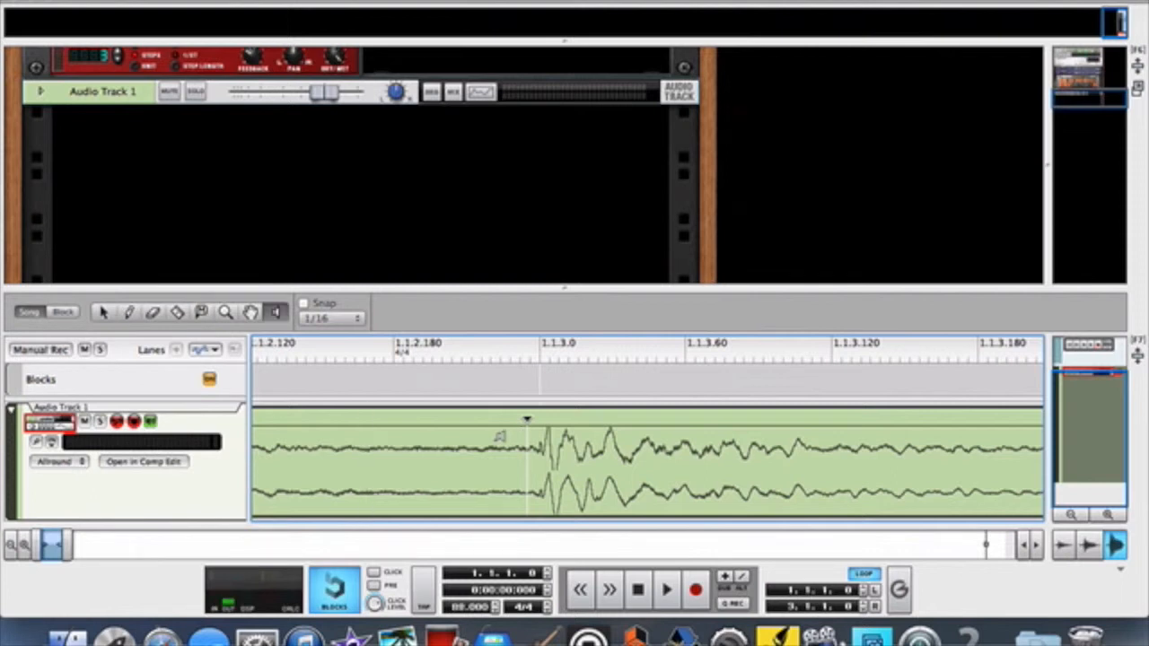
left_click(566, 441)
left_click(567, 441)
left_click(566, 441)
left_click(567, 441)
left_click(460, 449)
left_click(460, 449)
left_click(544, 441)
left_click(545, 441)
left_click(546, 440)
- Audition the slice before 1.1.3 again and redraw its end marker at about 1.1.2.235, just ahead of the hit
left_click(25, 547)
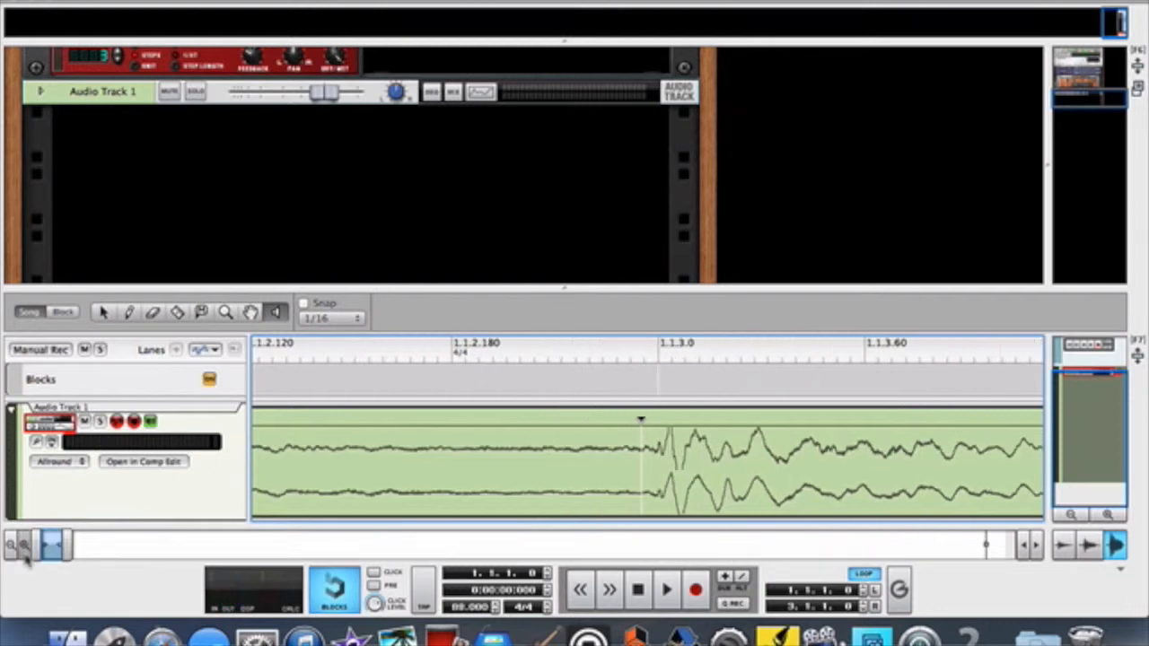
left_click(556, 475)
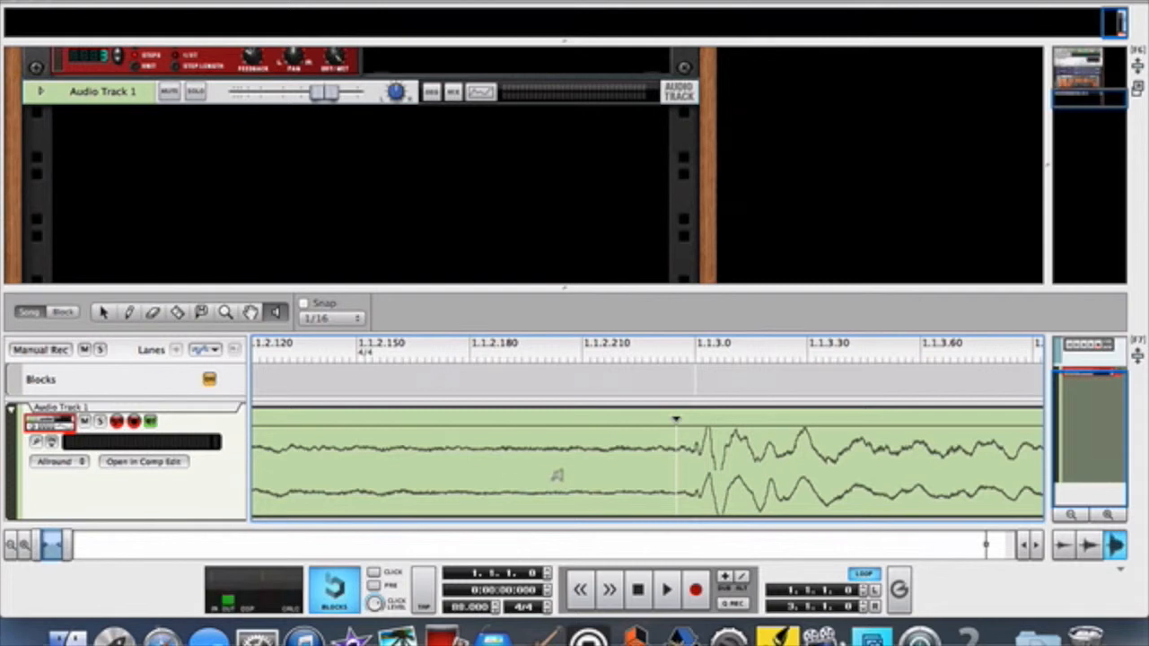
left_click(557, 475)
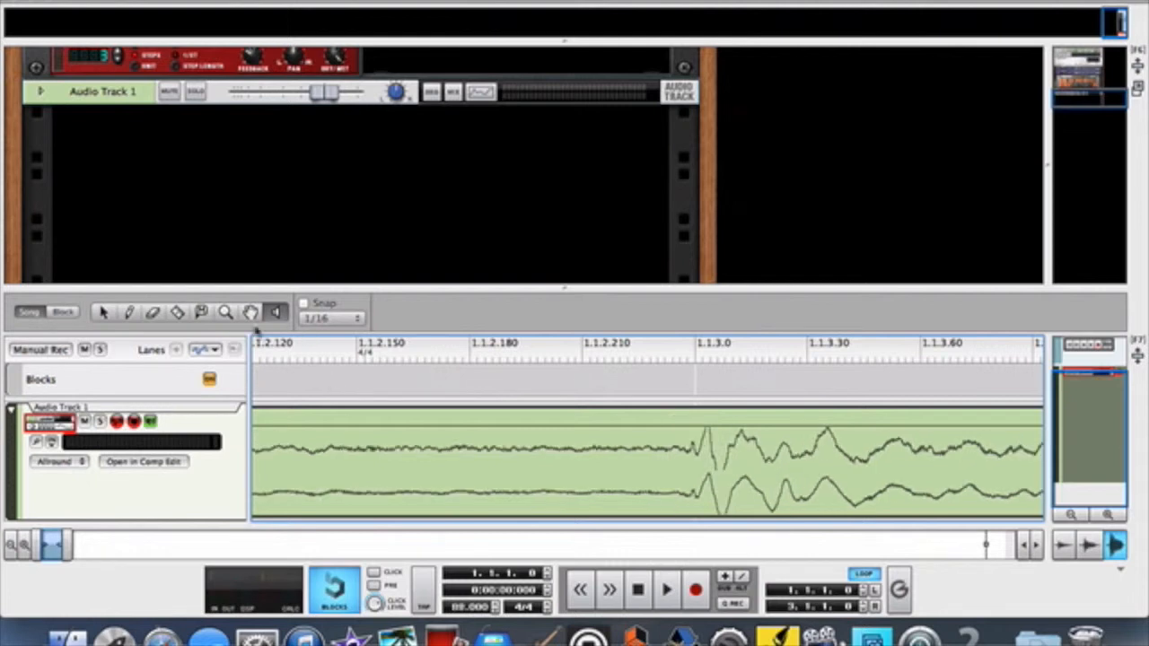
left_click(129, 313)
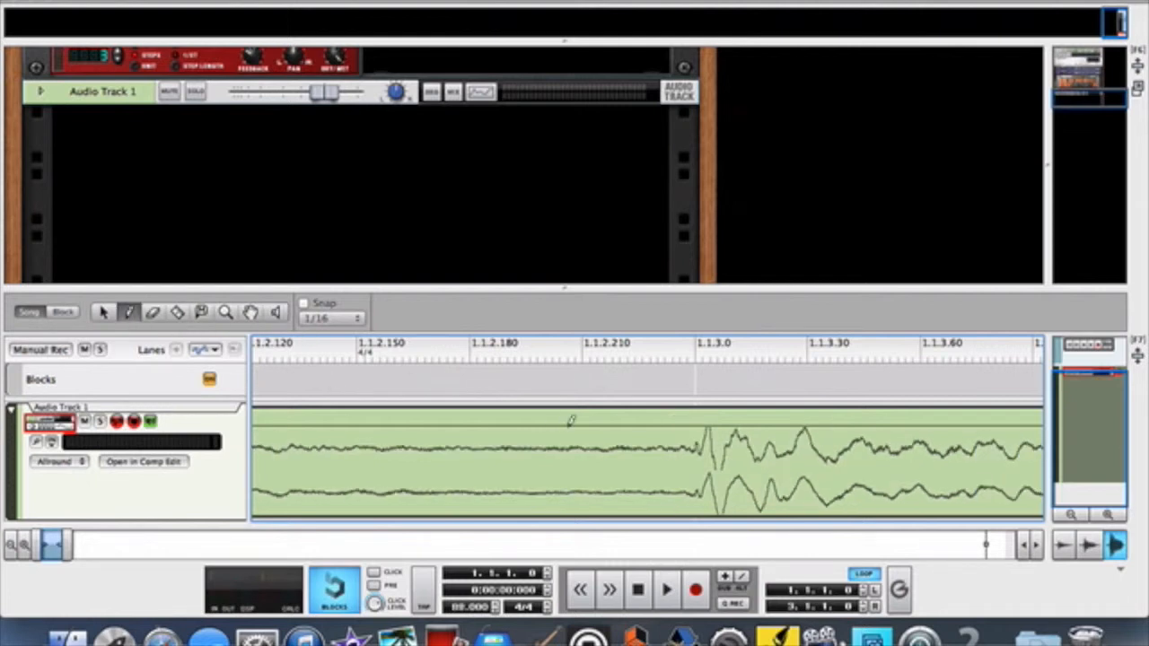
left_click(676, 443)
key("i")
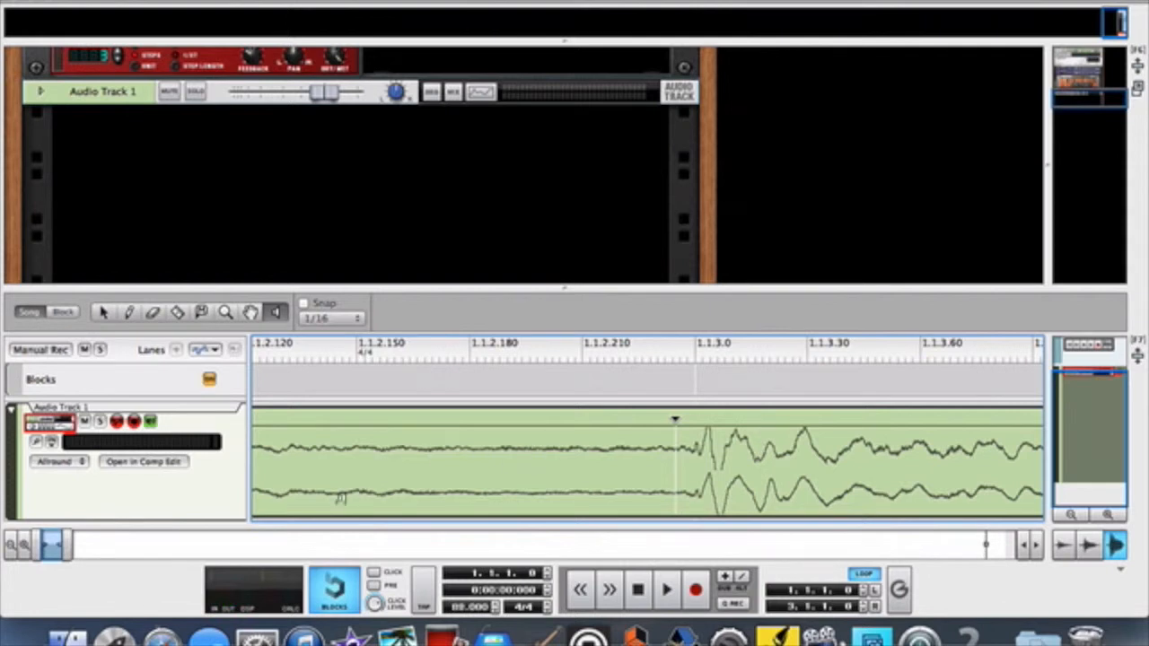
- Examine how the slice markers line up with their hits from 1.1.3 through 1.4, then return to the clip's start
left_click(9, 551)
left_click(9, 551)
left_click(9, 551)
left_click(9, 551)
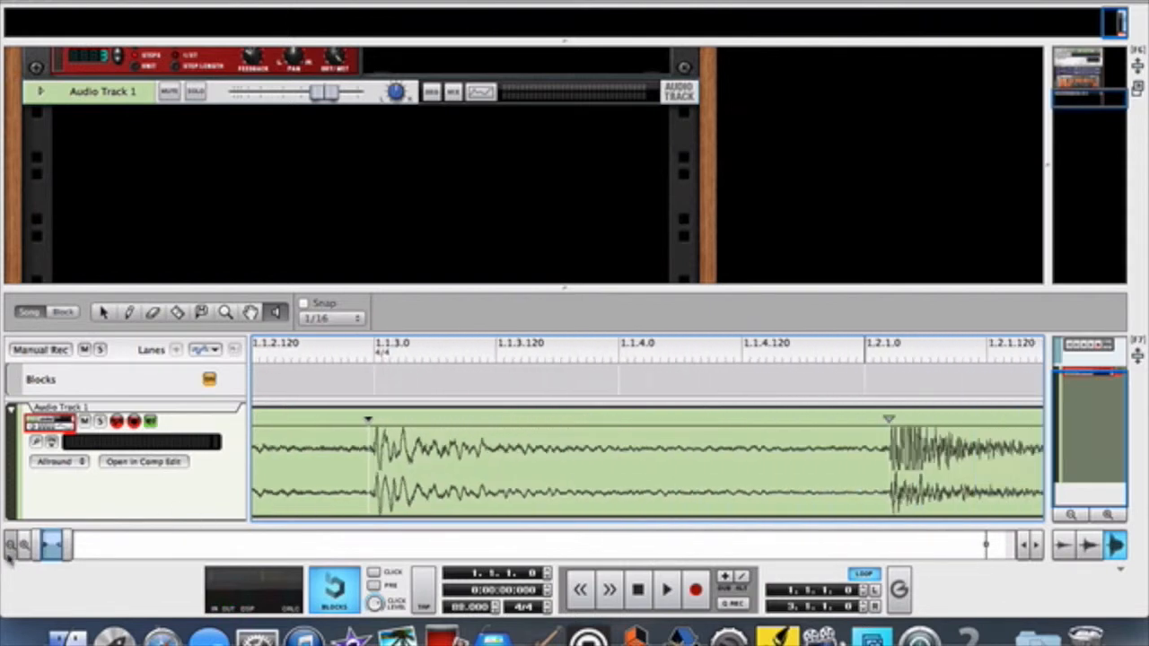
left_click(9, 551)
left_click_drag(51, 545, 51, 545)
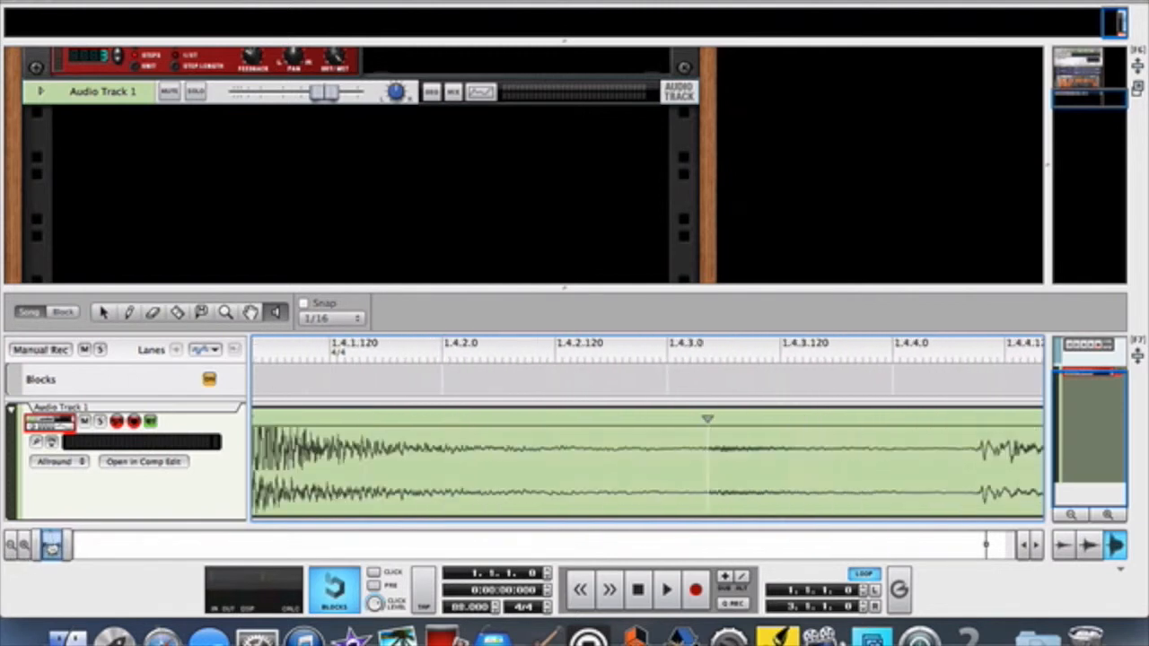
left_click_drag(51, 545, 52, 545)
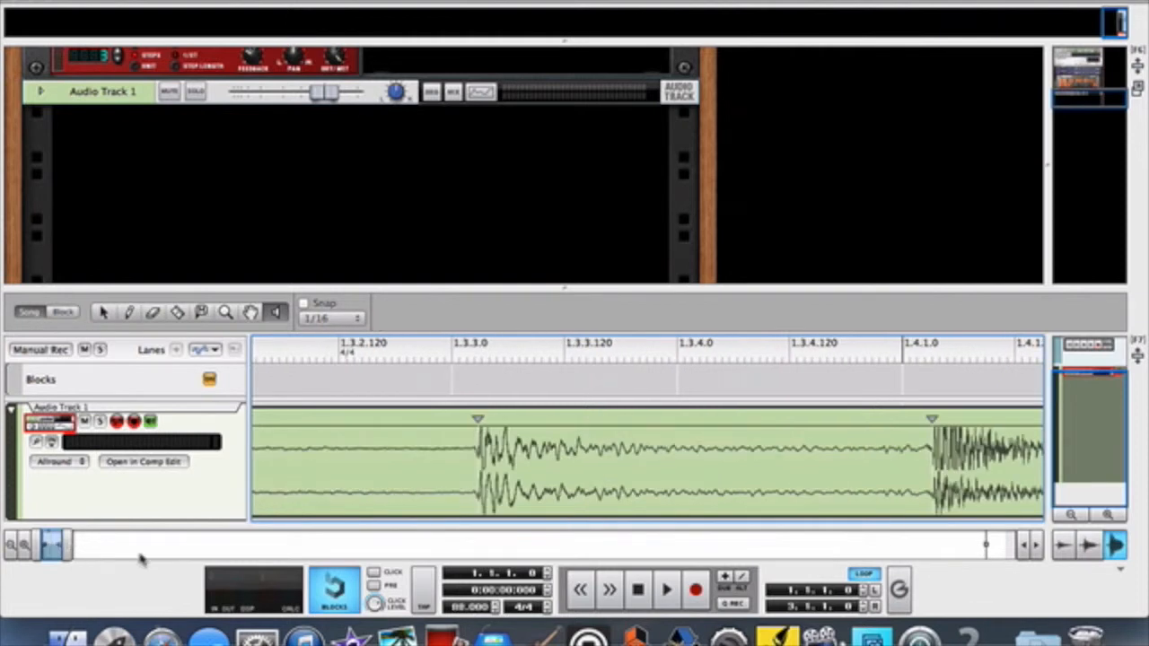
left_click(12, 548)
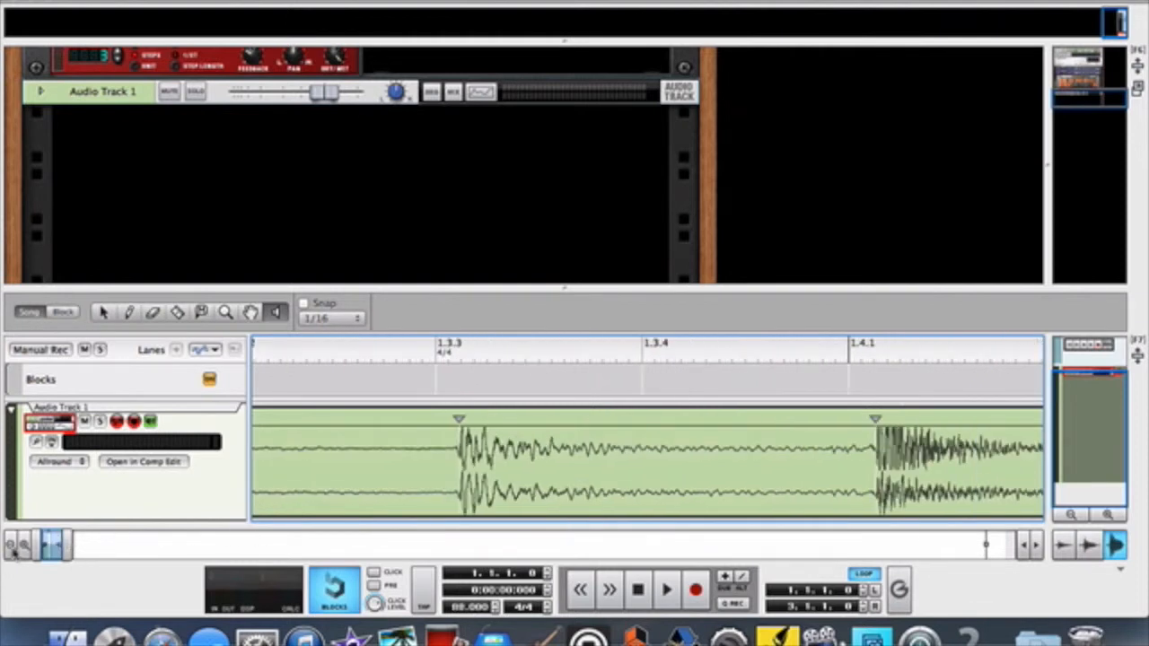
left_click(11, 547)
left_click(12, 548)
left_click(12, 547)
left_click(12, 547)
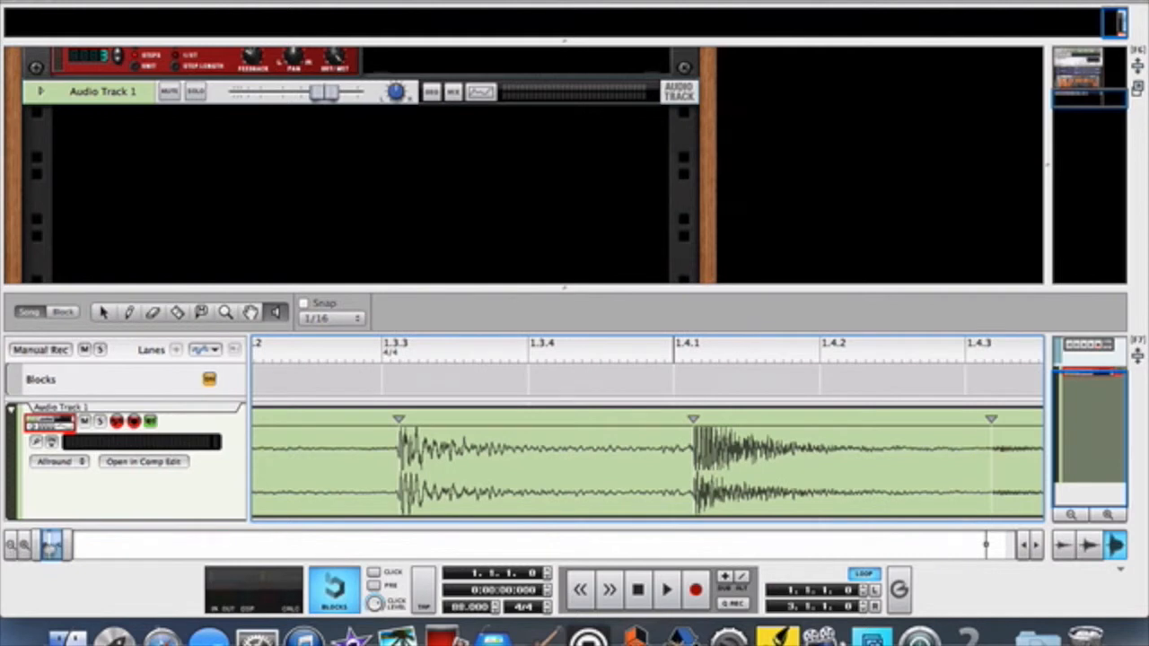
left_click_drag(51, 545, 42, 547)
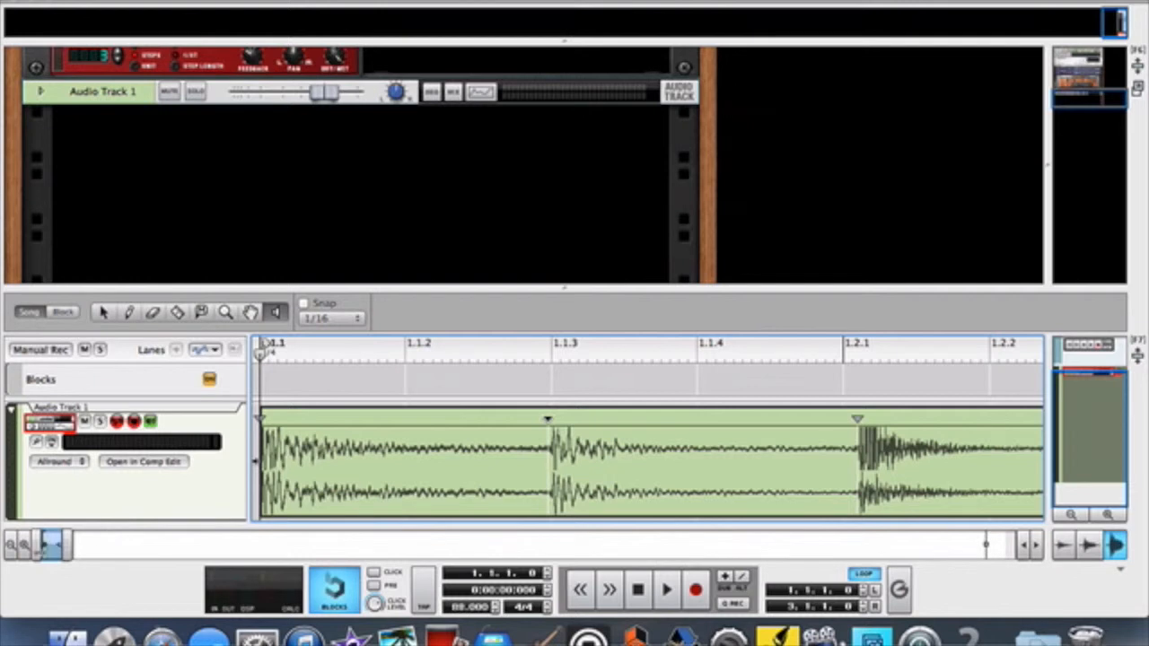
- Delete the slice marker at the hit just after 1.2.1
left_click(26, 549)
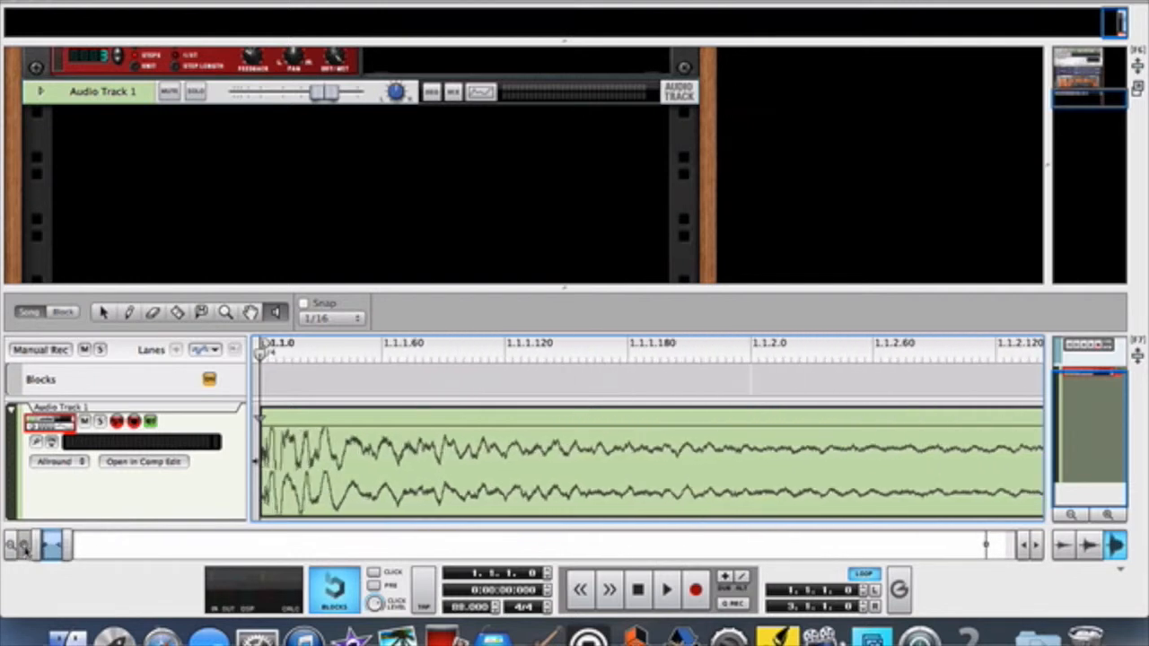
left_click(1034, 546)
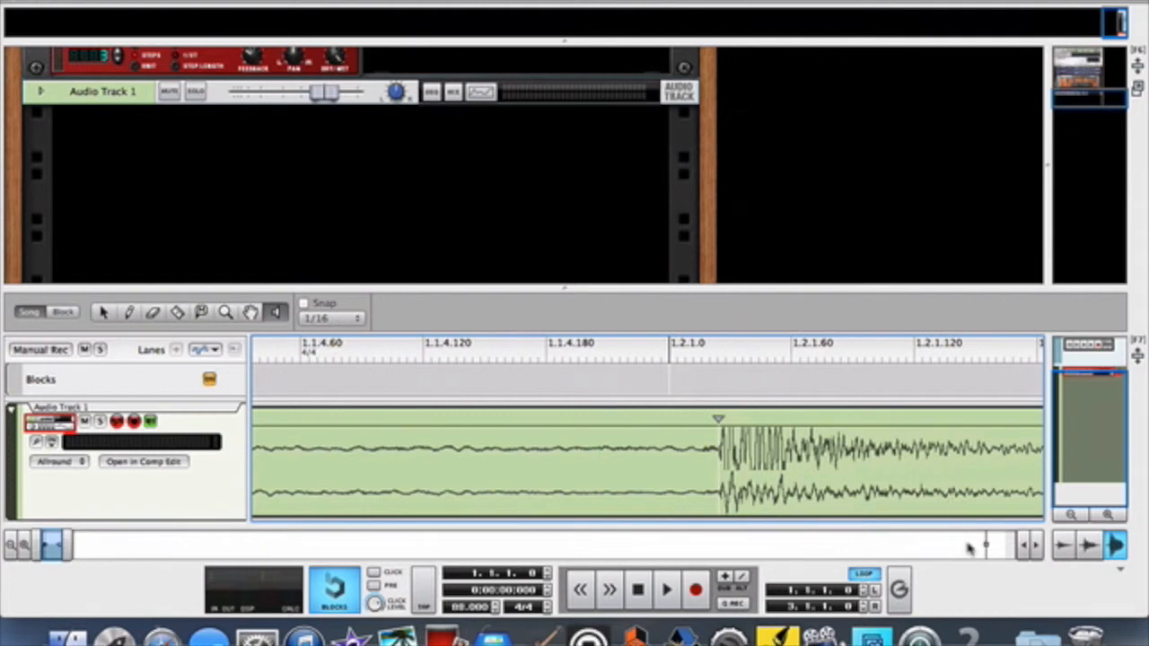
left_click(1035, 546)
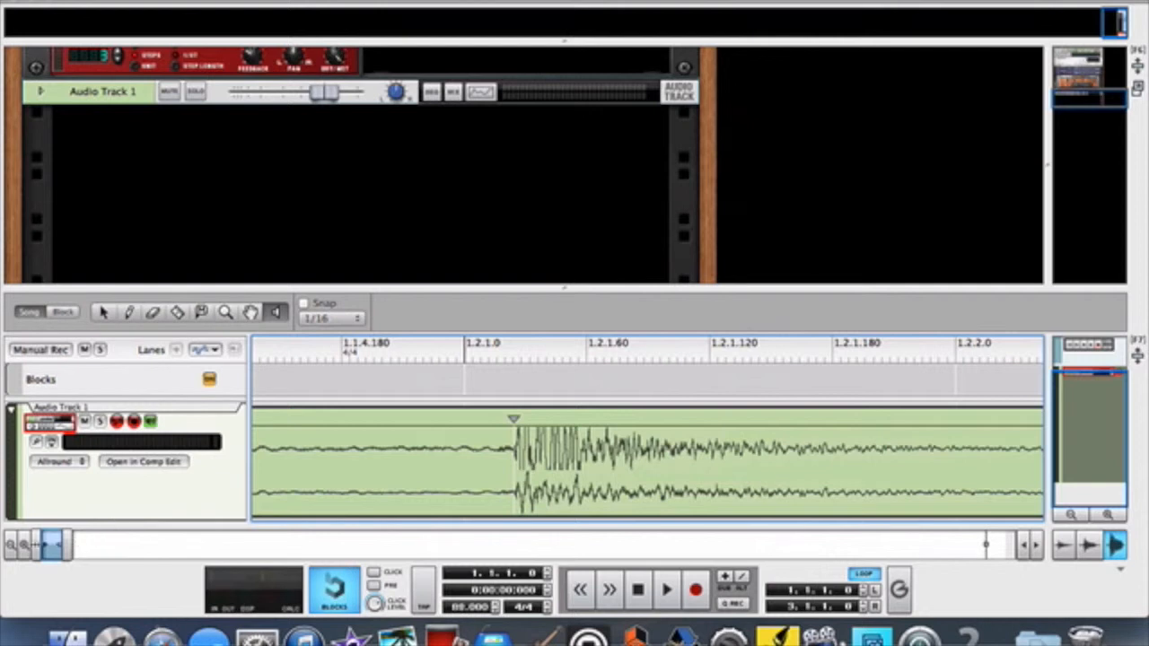
left_click(25, 548)
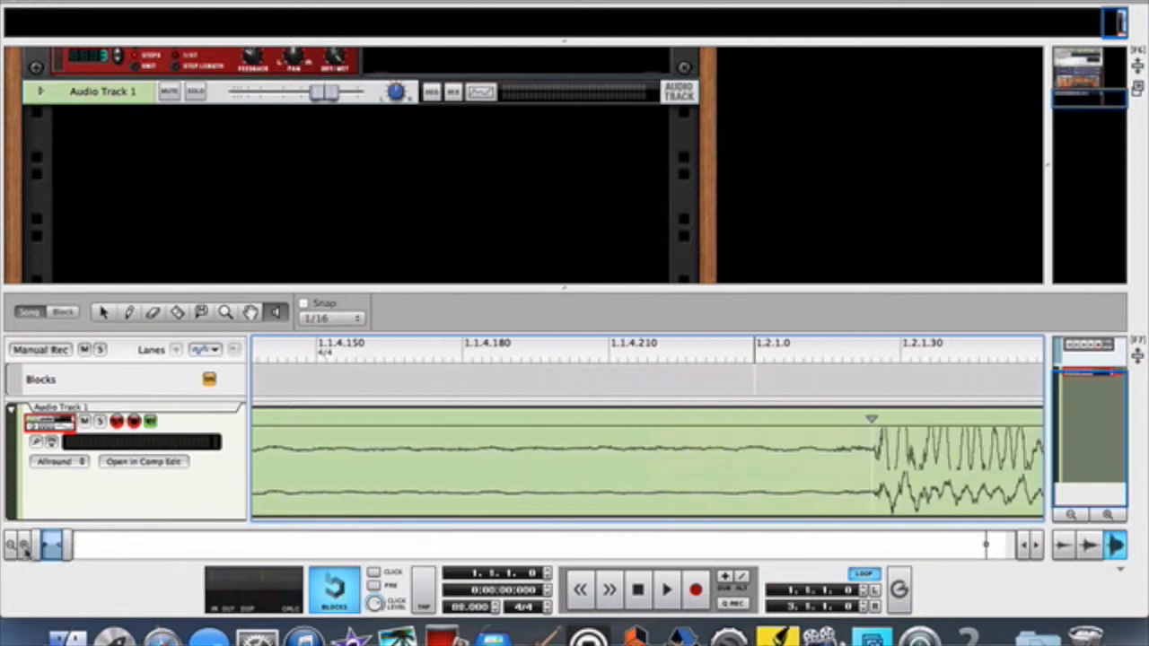
left_click(1035, 546)
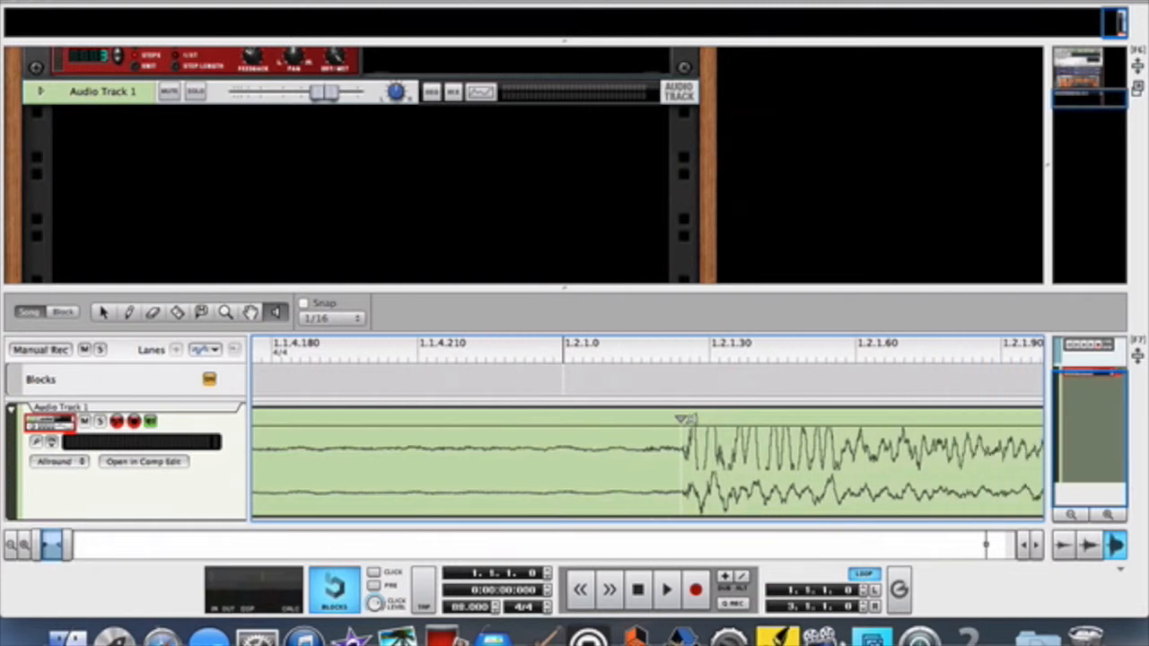
key("q")
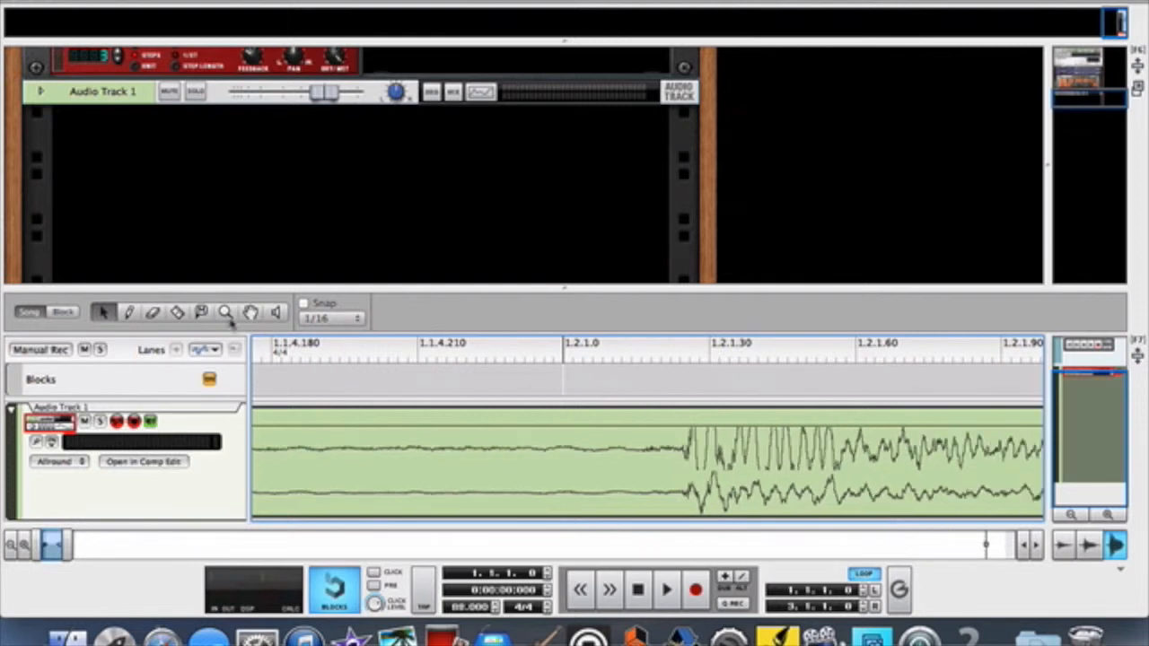
- Try a slice marker at about 1.2.1.17, ahead of the hit that follows 1.2.1, and switch to auditioning
left_click(133, 314)
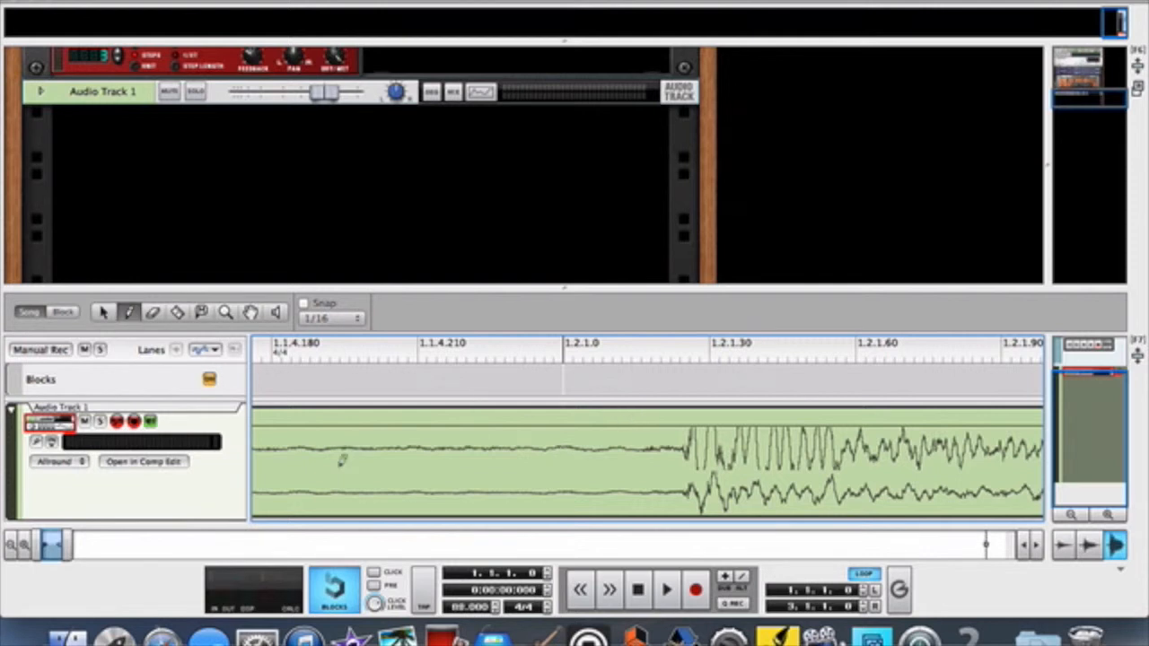
left_click(25, 547)
left_click(25, 546)
left_click(25, 547)
left_click(25, 546)
left_click(25, 547)
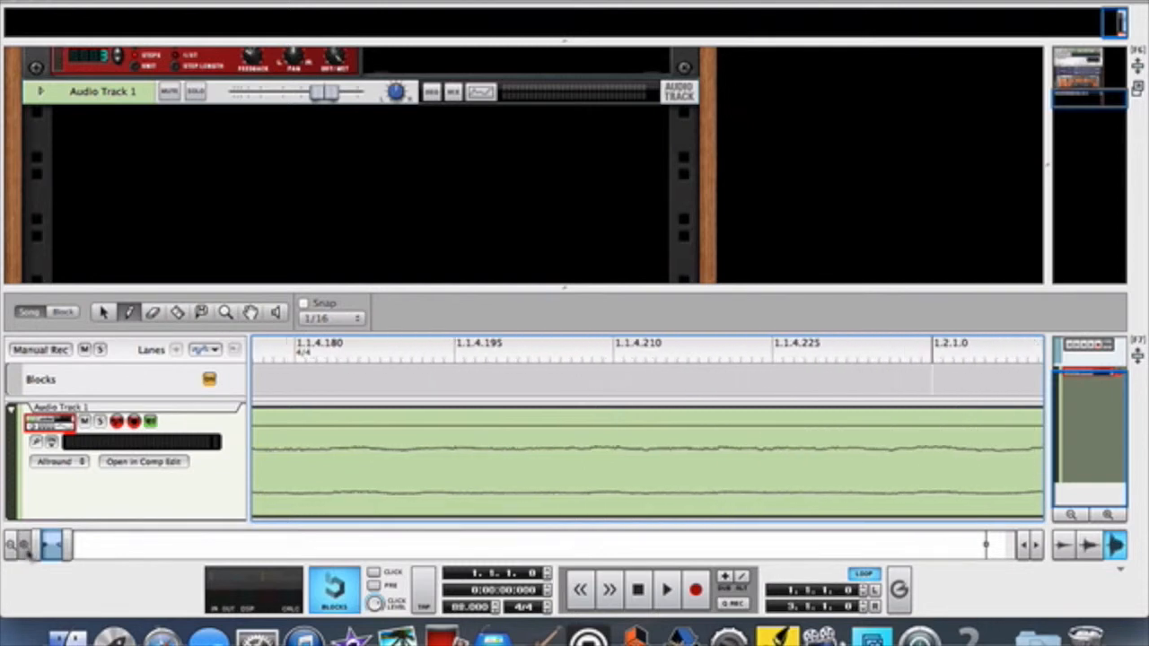
left_click_drag(1035, 544, 1035, 545)
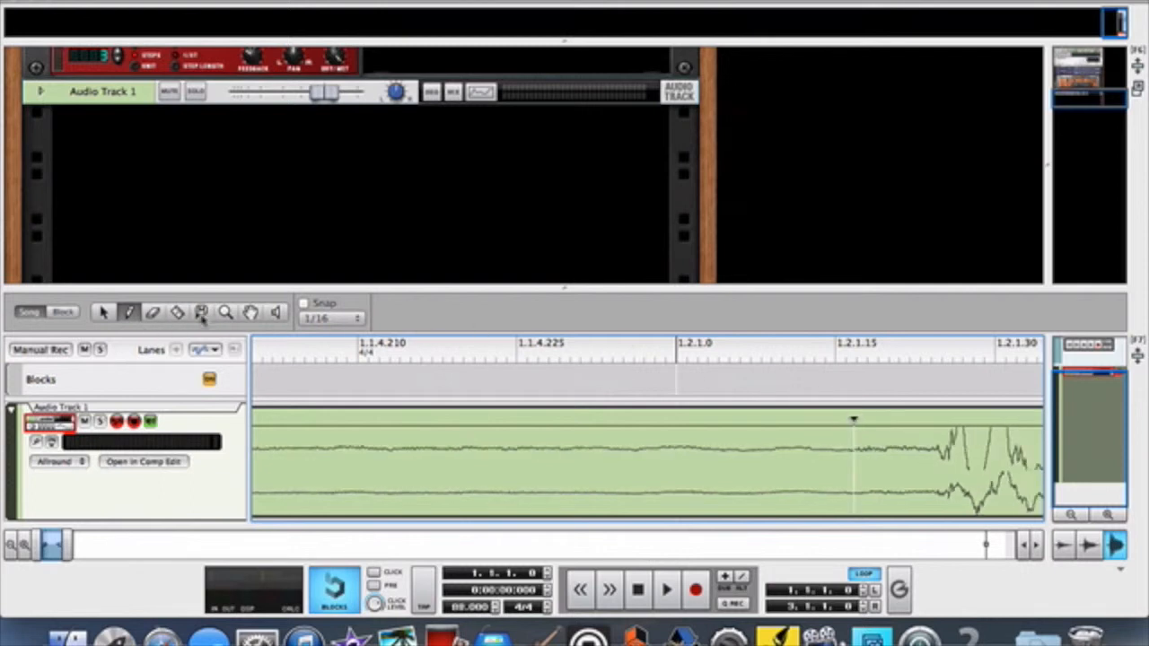
left_click(275, 313)
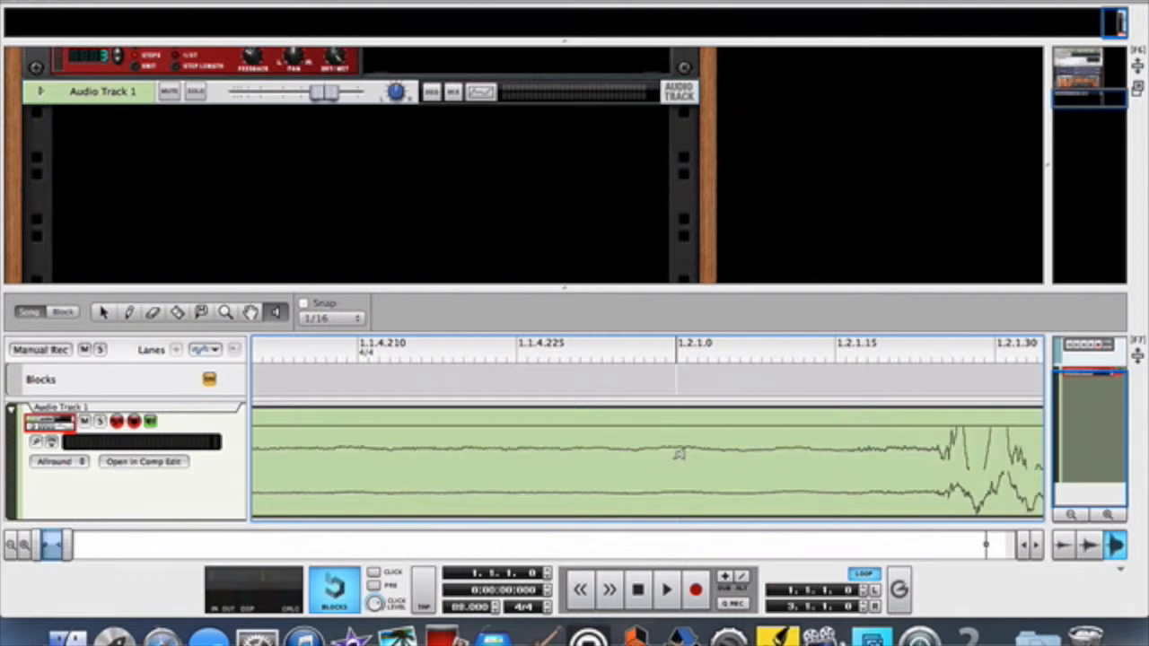
- Try a slice marker at about 1.2.1.22, closer to the hit, and audition the slice before it
key("w")
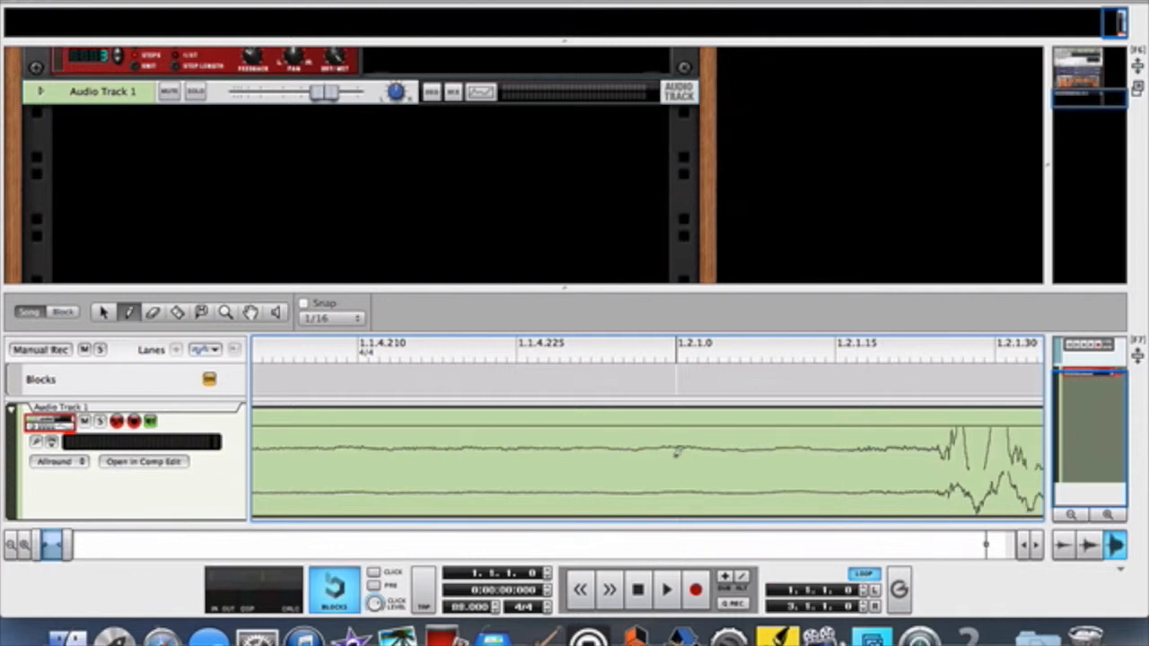
left_click(909, 439)
left_click(276, 312)
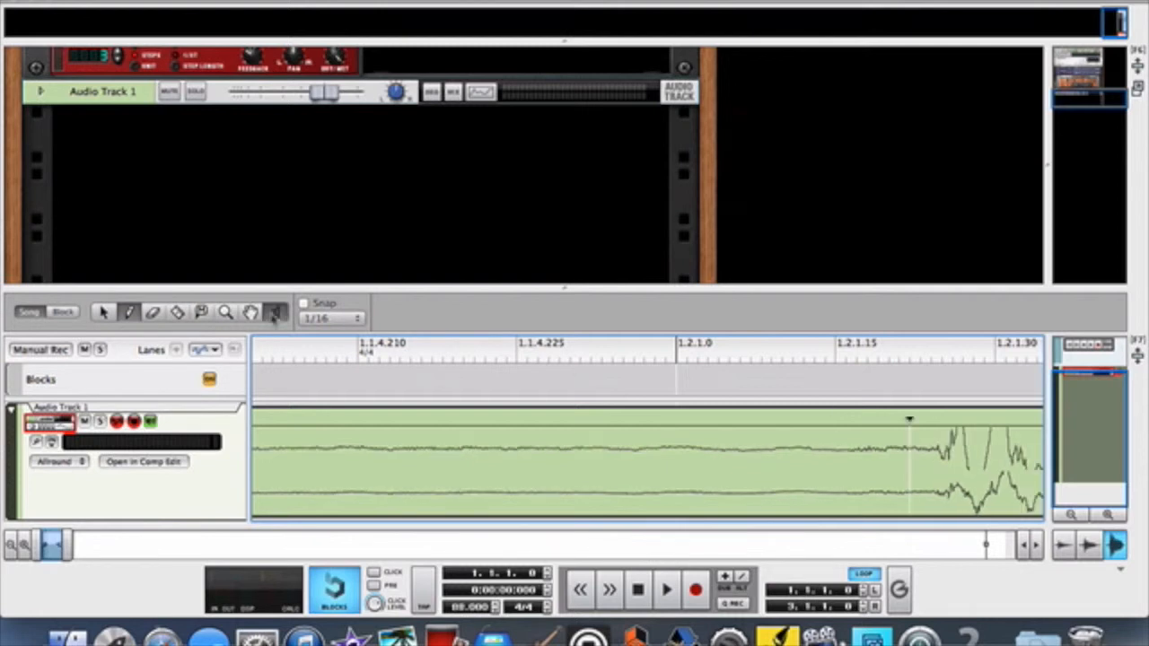
left_click(491, 453)
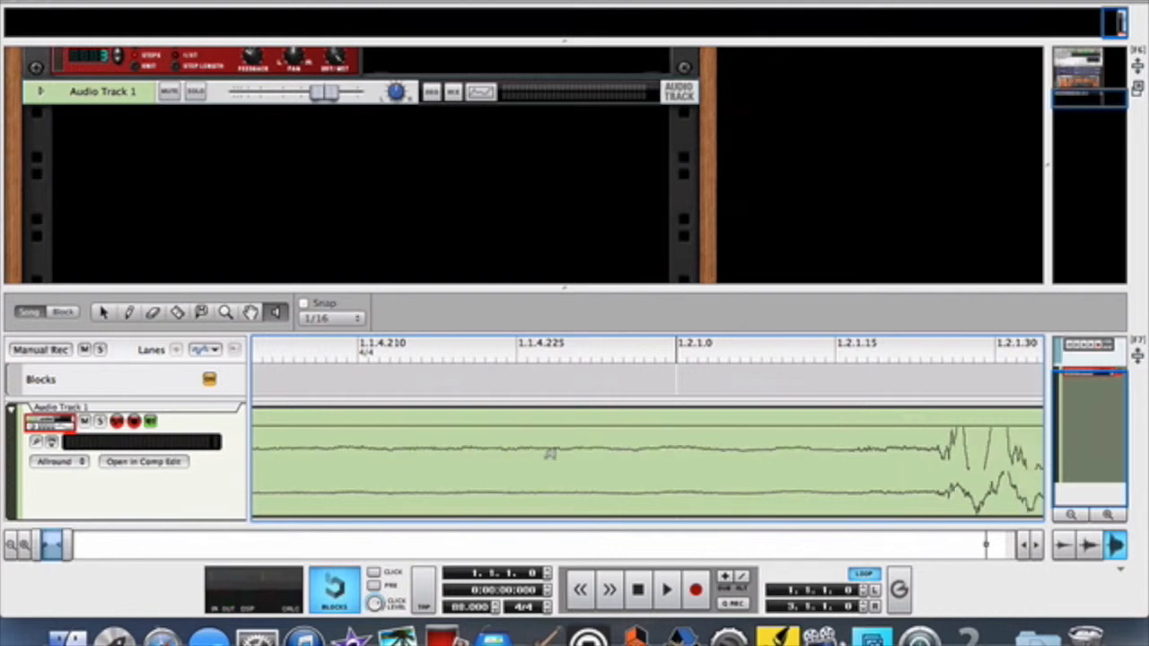
- Try a slice marker at about 1.2.1.18 and audition the slice that ends there
key("w")
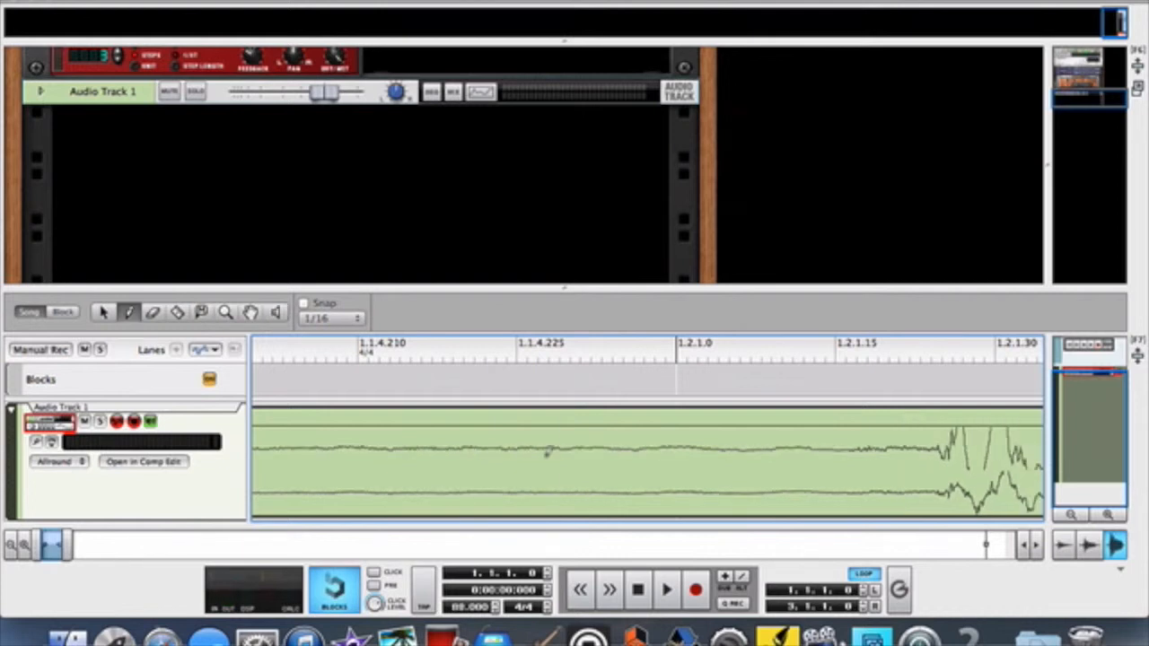
left_click(867, 442)
key("i")
left_click(816, 443)
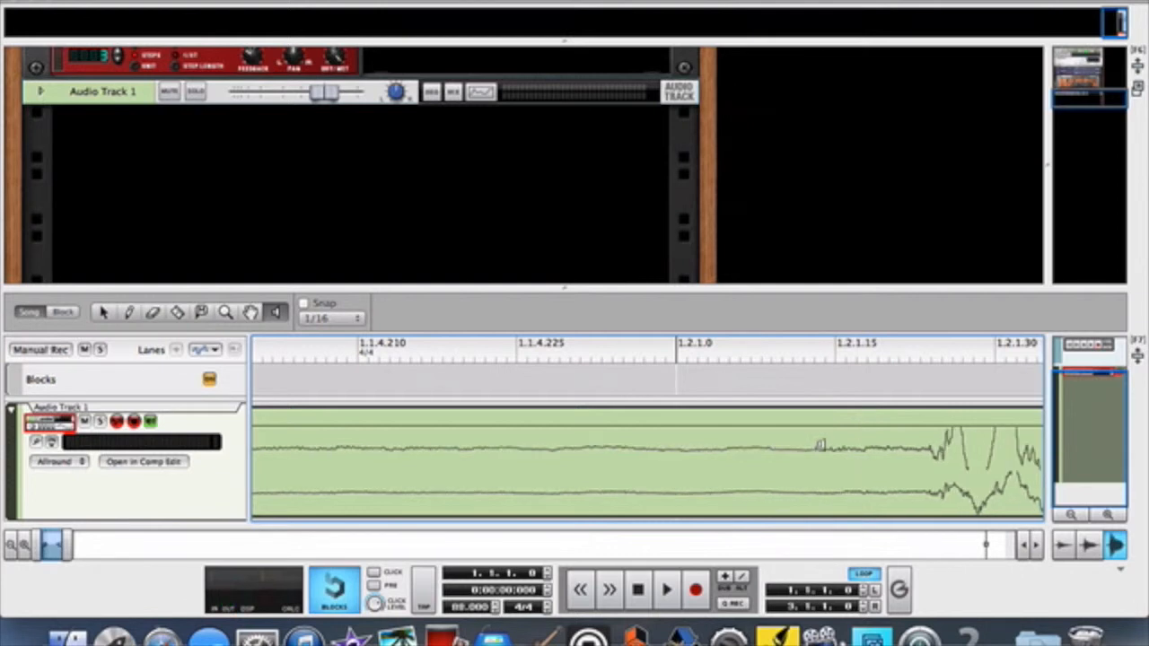
- Draw a slice marker at about 1.2.1.17, just before the hit, and switch back to auditioning
key("w")
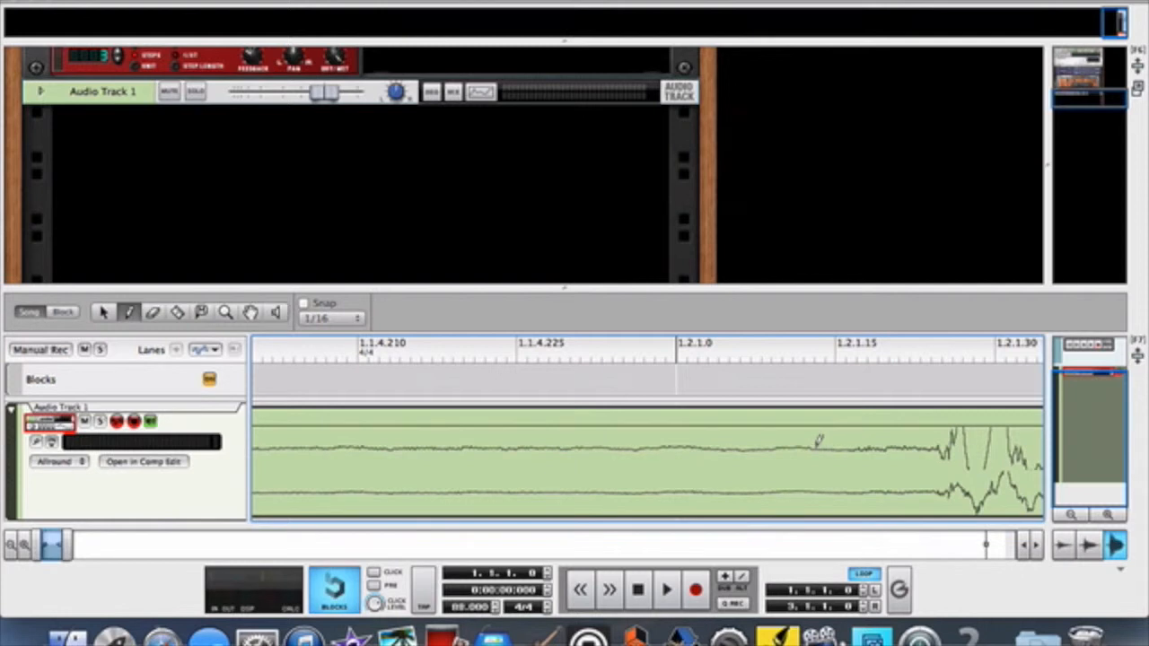
left_click(855, 444)
key("i")
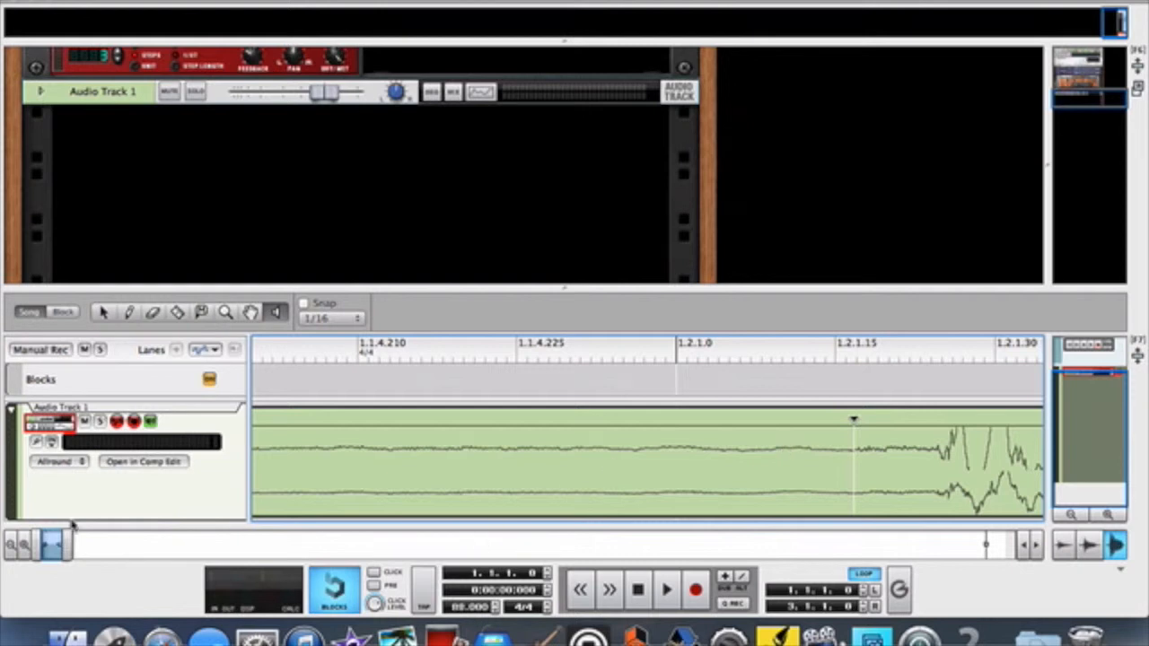
- Examine the slice markers across the whole loop, then more closely from 1.2.1 up to the hit before 1.3.1
left_click(12, 545)
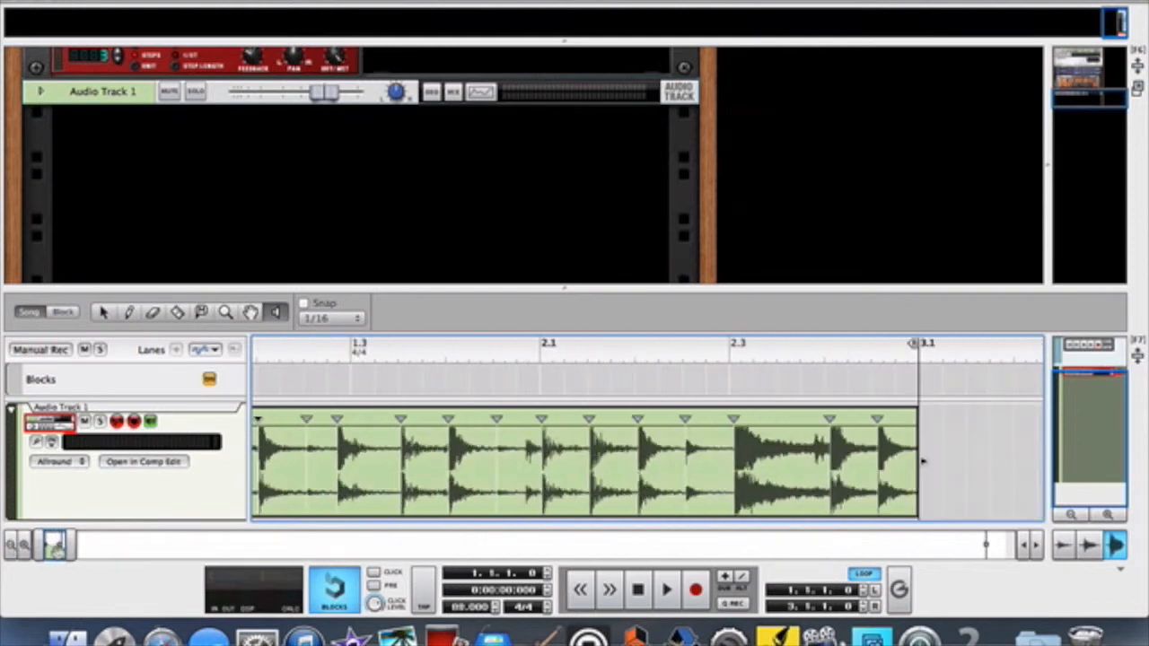
left_click_drag(57, 553, 31, 555)
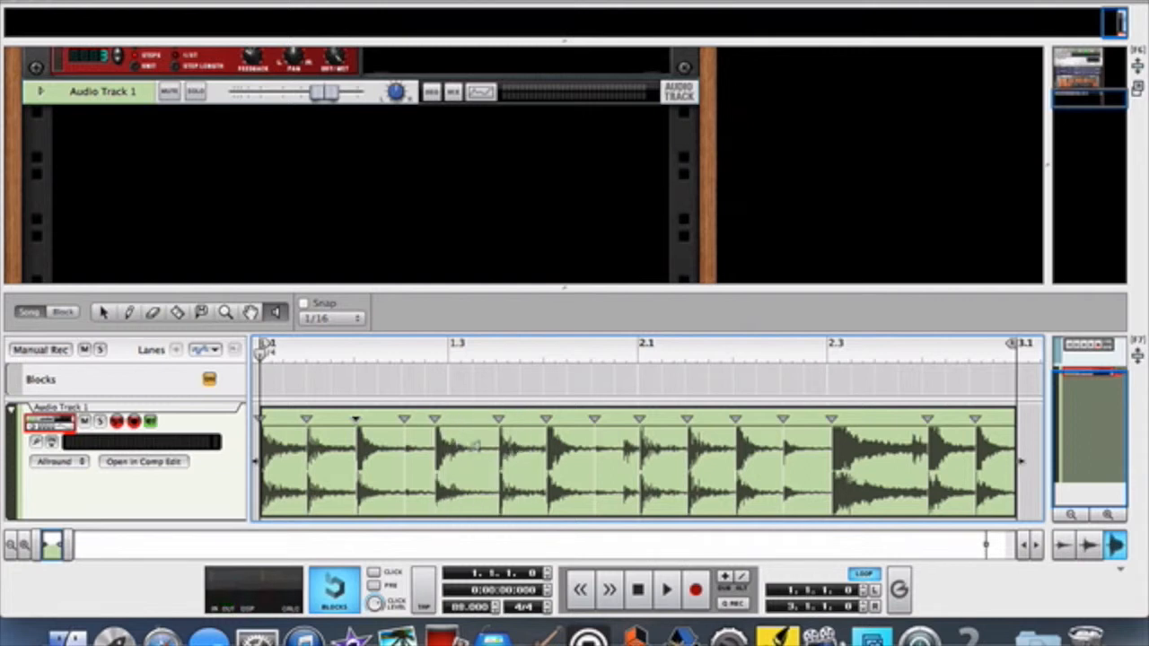
left_click(22, 553)
left_click(21, 553)
left_click(21, 553)
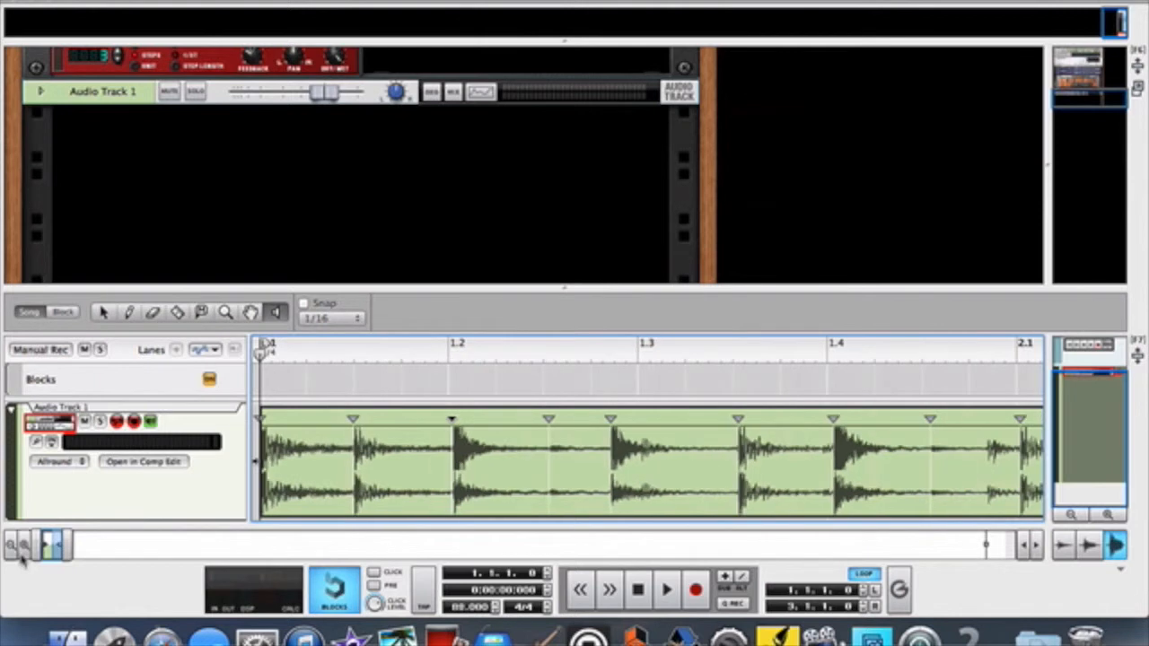
left_click(21, 552)
left_click_drag(51, 545, 53, 545)
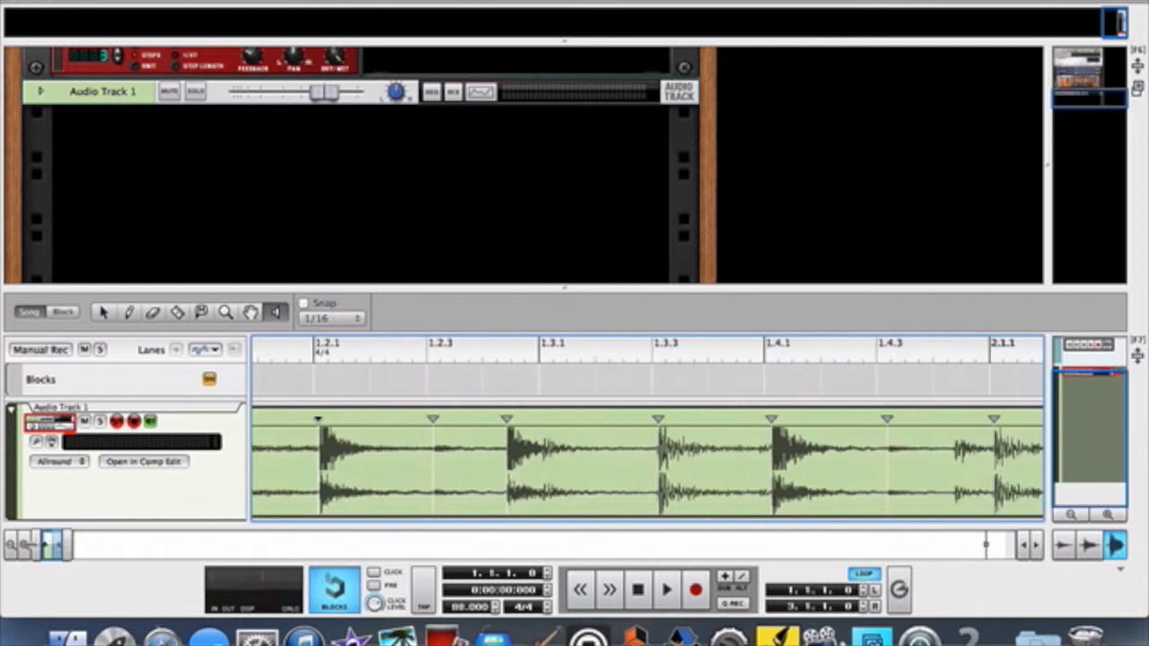
left_click(28, 545)
left_click(28, 544)
left_click(28, 545)
left_click(28, 544)
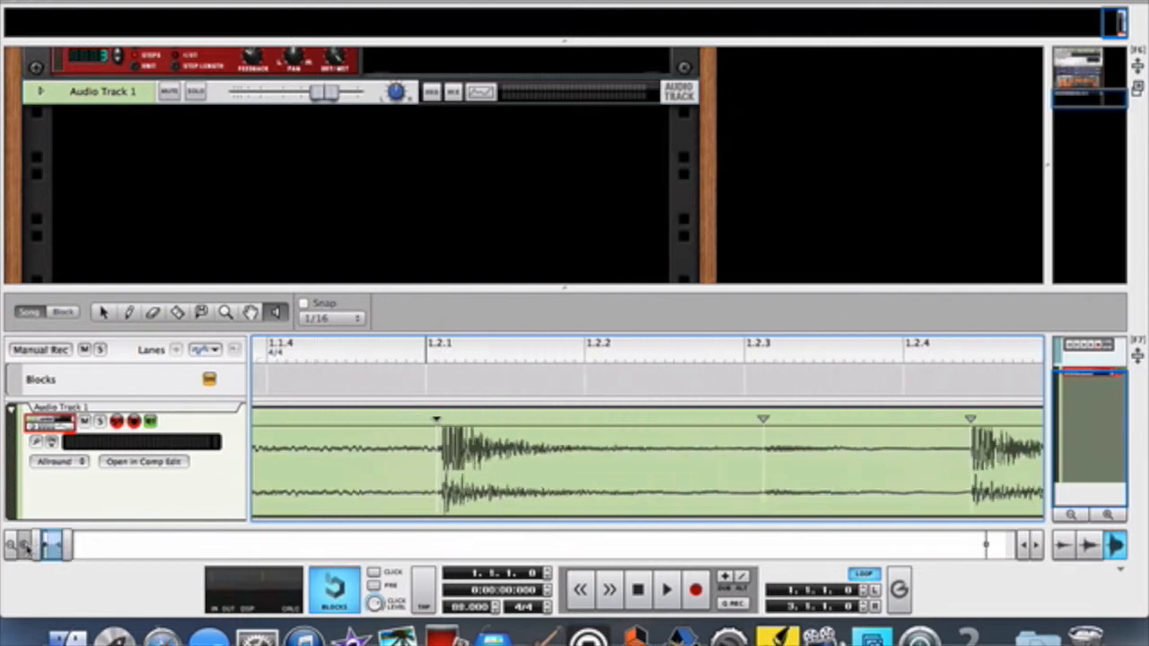
left_click(27, 545)
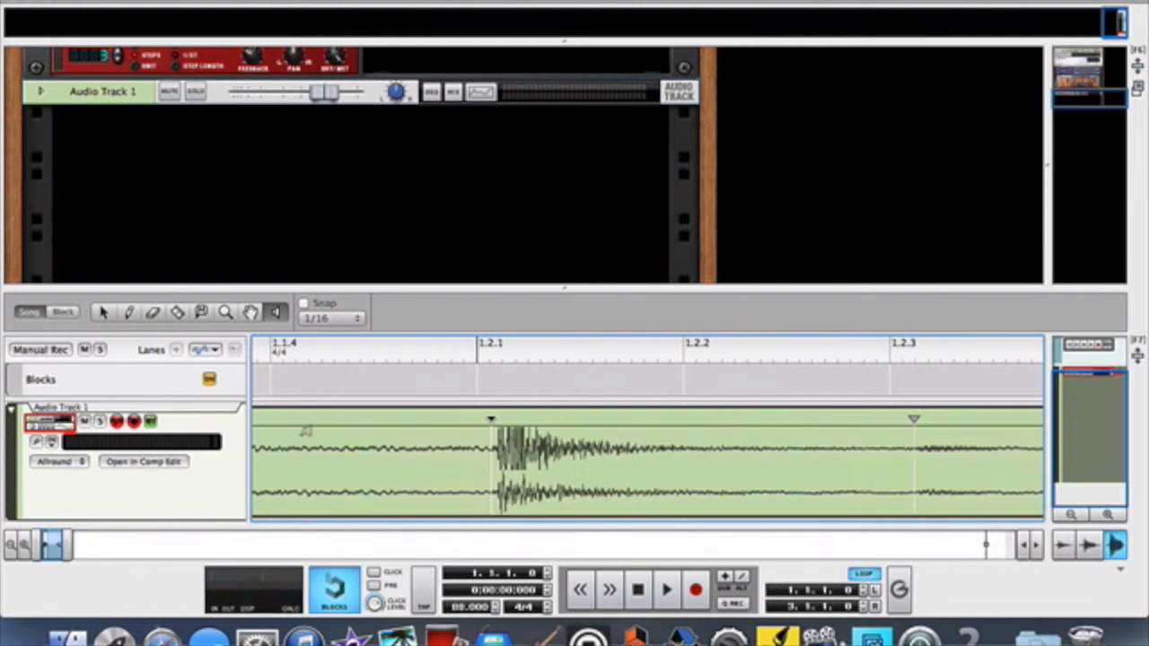
scroll(675, 450, "right", 1)
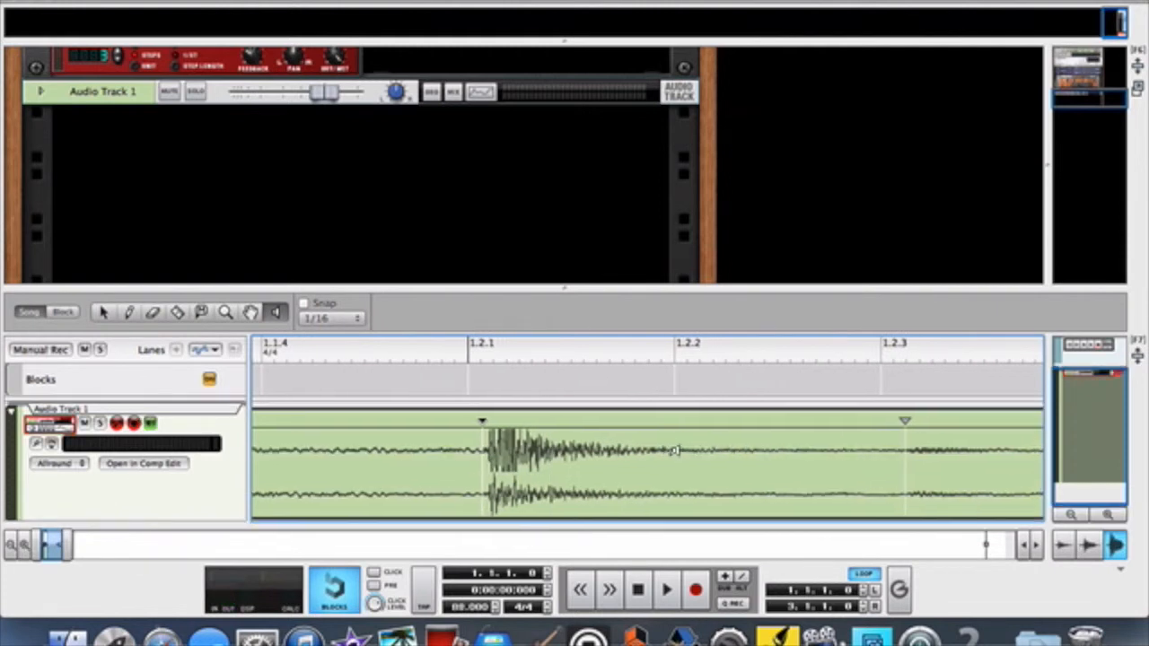
scroll(675, 449, "right", 10)
scroll(675, 450, "right", 1)
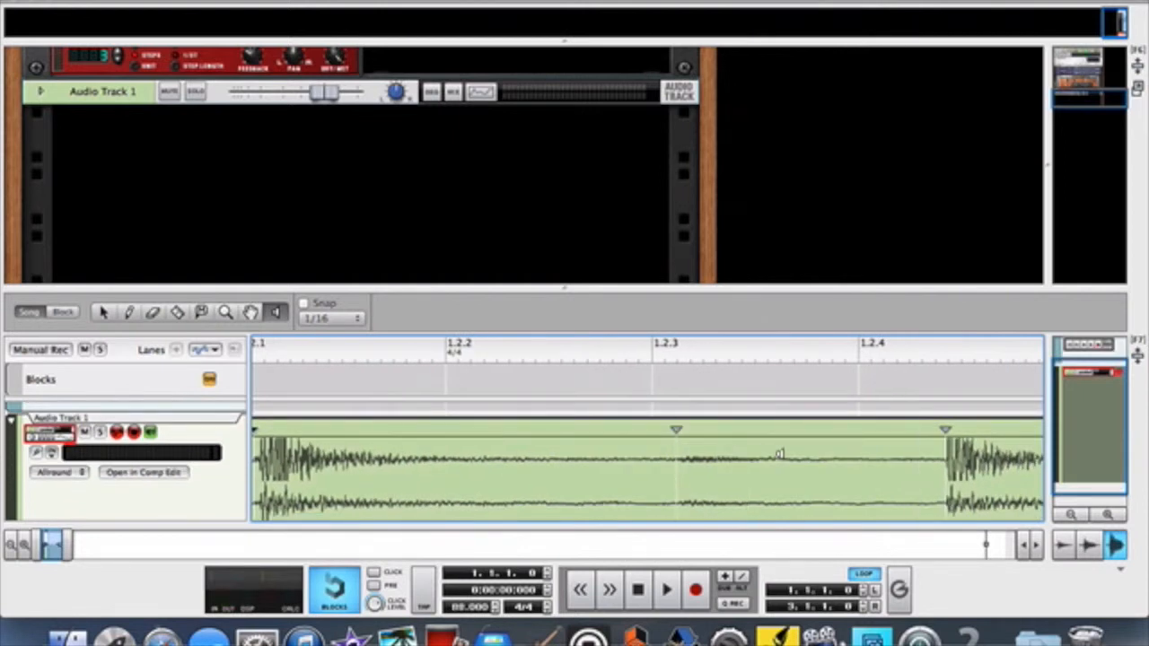
scroll(817, 456, "right", 3)
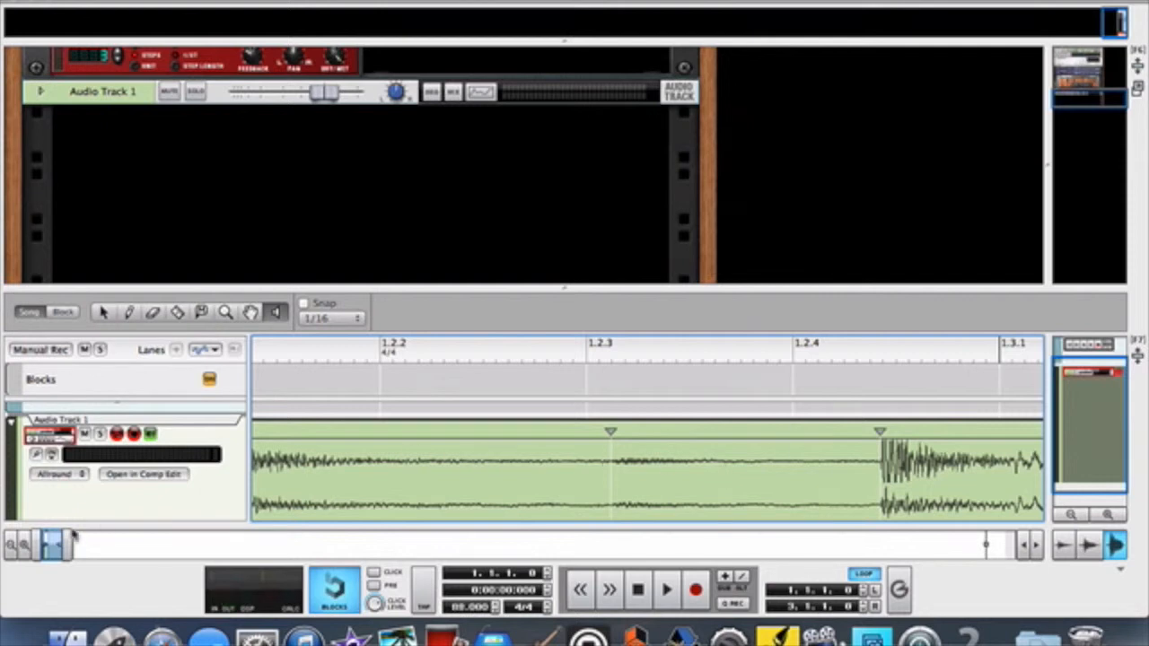
- Delete the slice marker at the faint hit just after 1.2.3
left_click(26, 547)
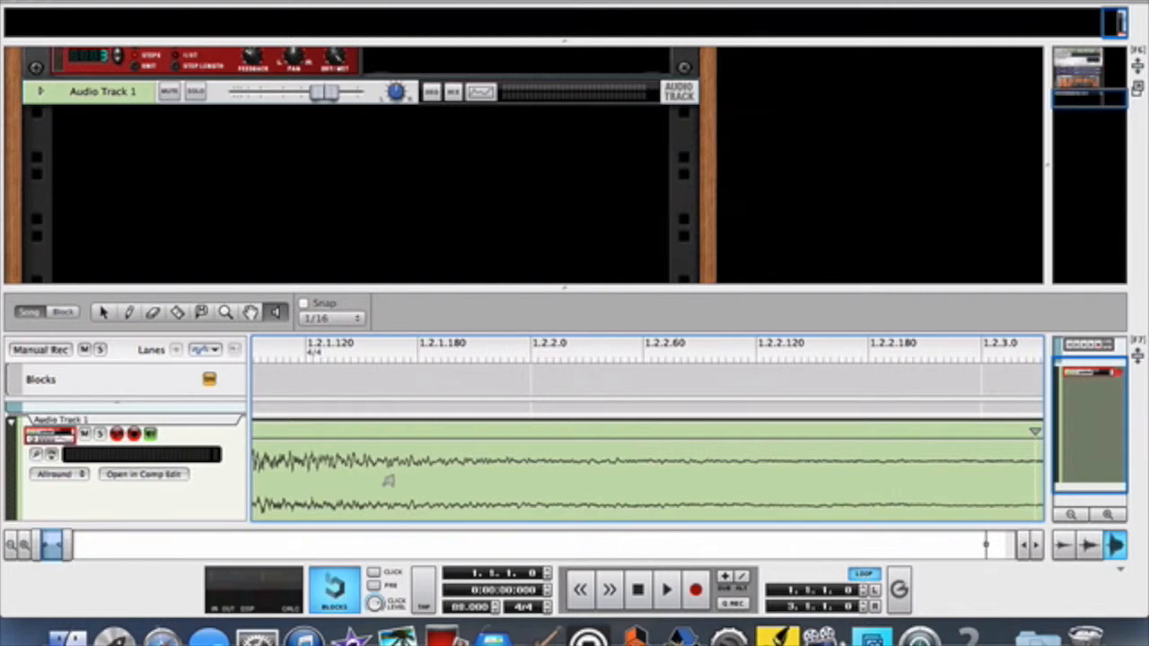
scroll(385, 477, "up", 1)
scroll(385, 476, "right", 5)
scroll(388, 480, "right", 5)
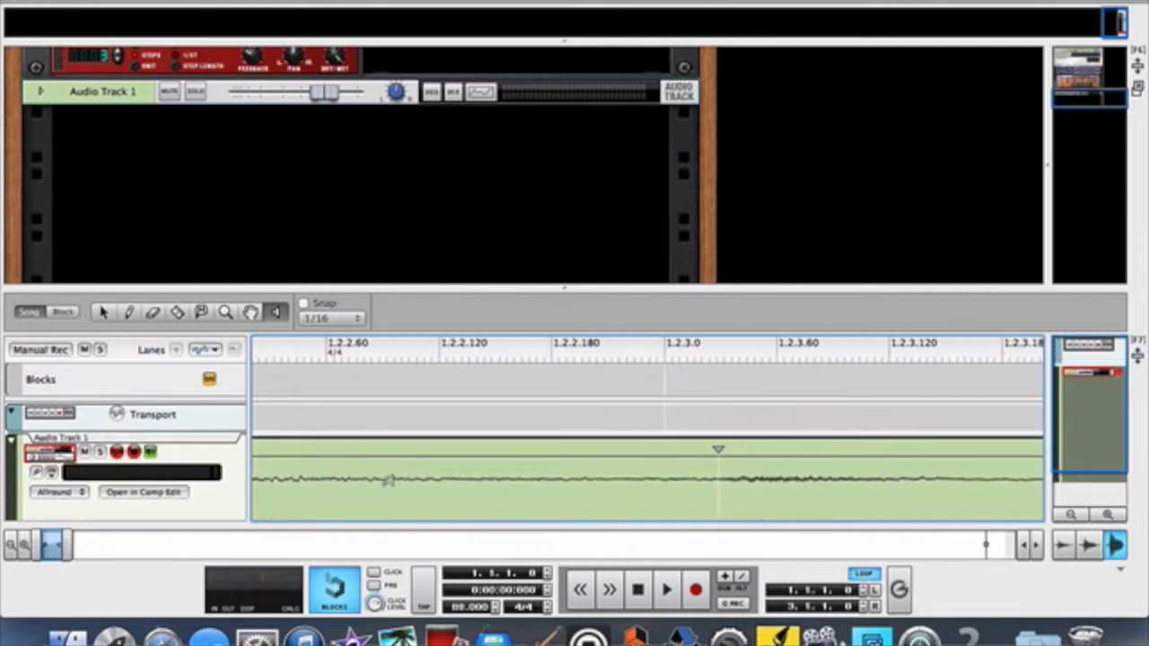
scroll(388, 480, "right", 1)
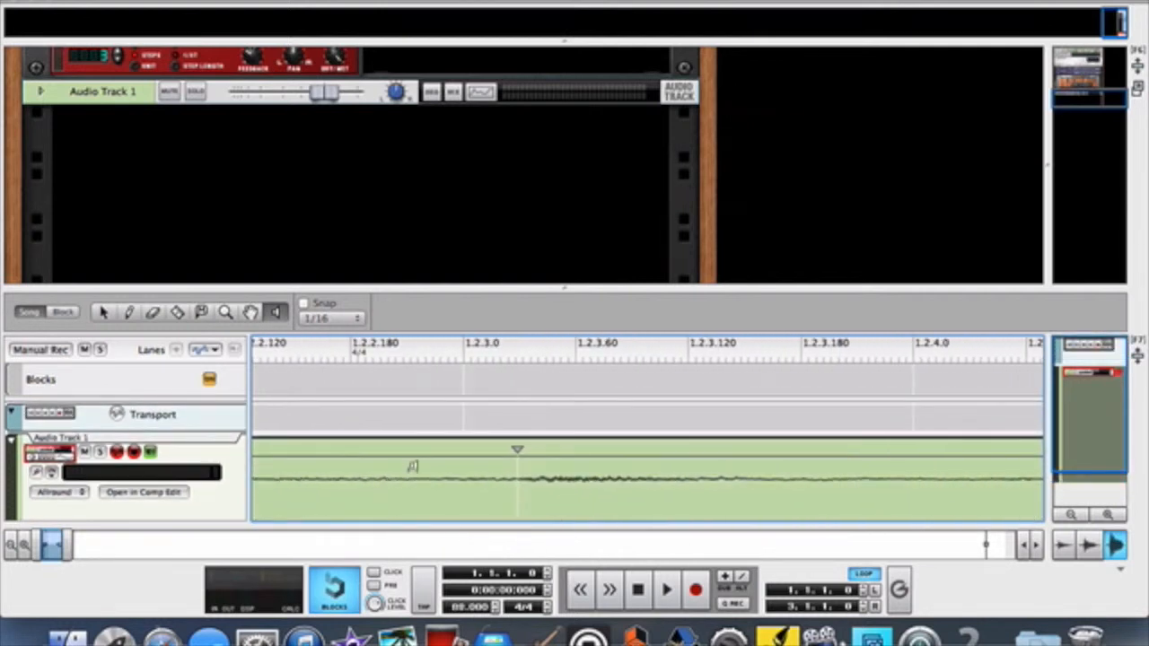
key("q")
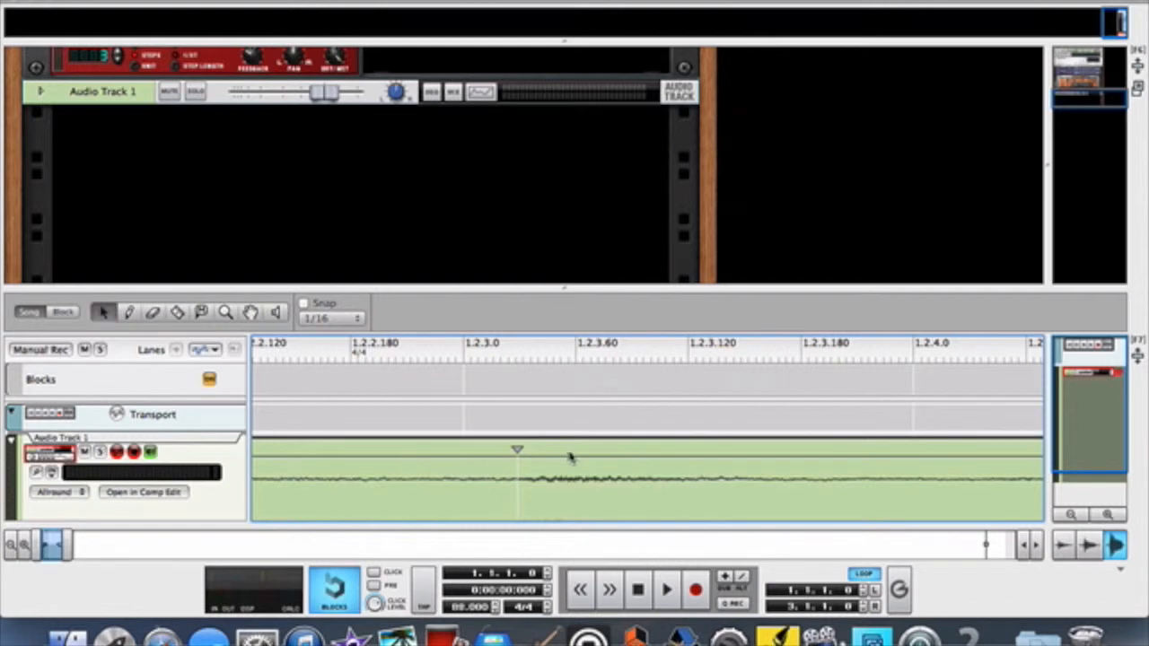
key("Delete")
- Try a replacement slice marker at about 1.2.3.45 on the faint hit and switch to auditioning
left_click(28, 551)
left_click(28, 551)
left_click(28, 551)
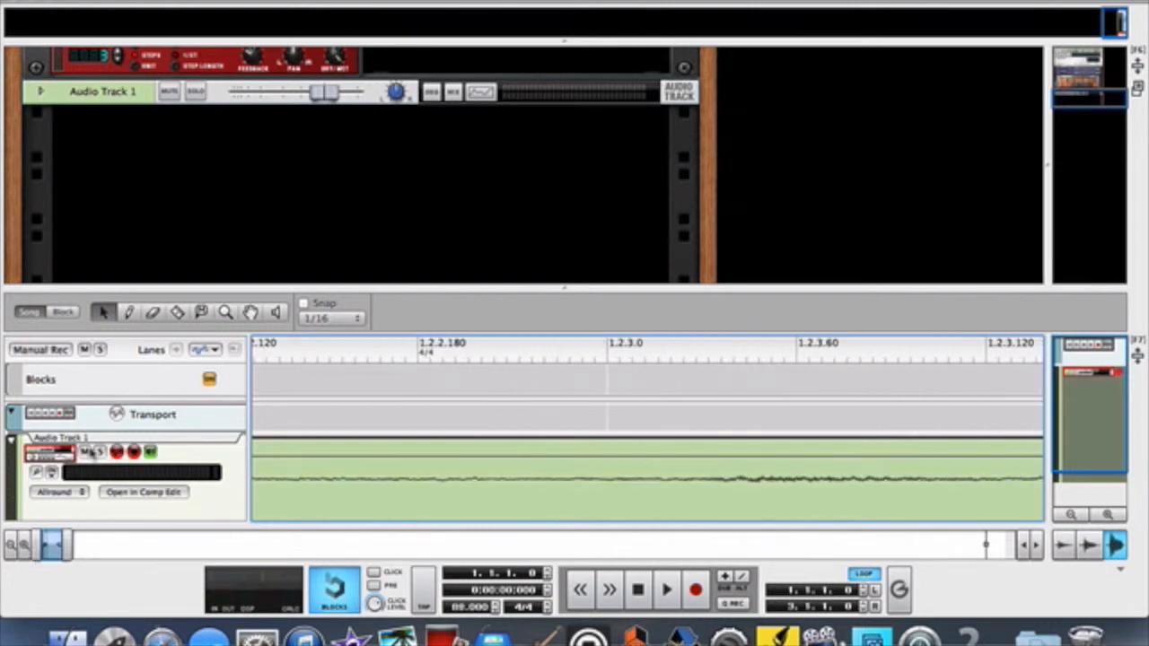
left_click(130, 313)
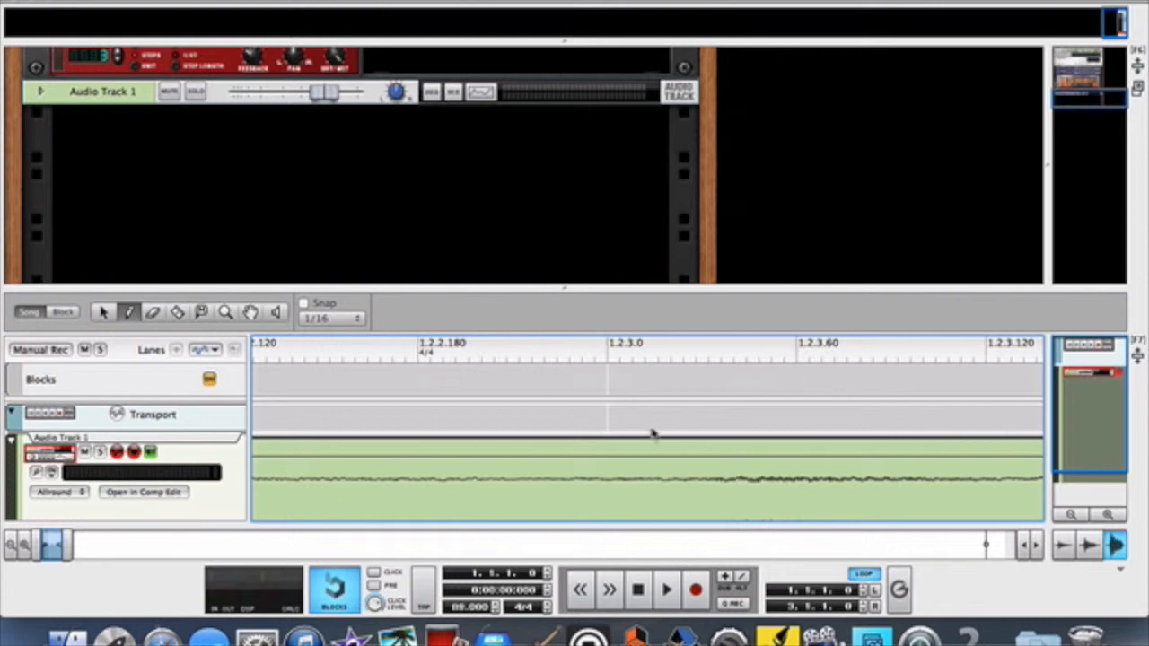
left_click(748, 455)
key("i")
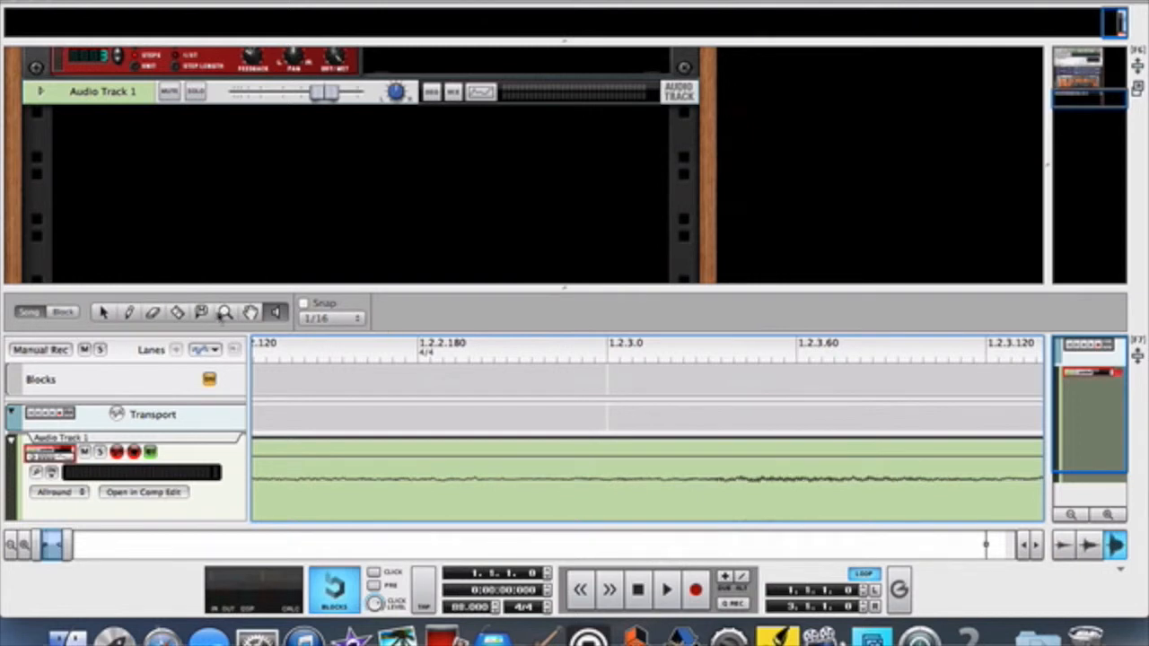
- Draw a slice marker at about 1.2.3.31, just before the faint hit, and audition the slices on both sides of it
left_click(130, 314)
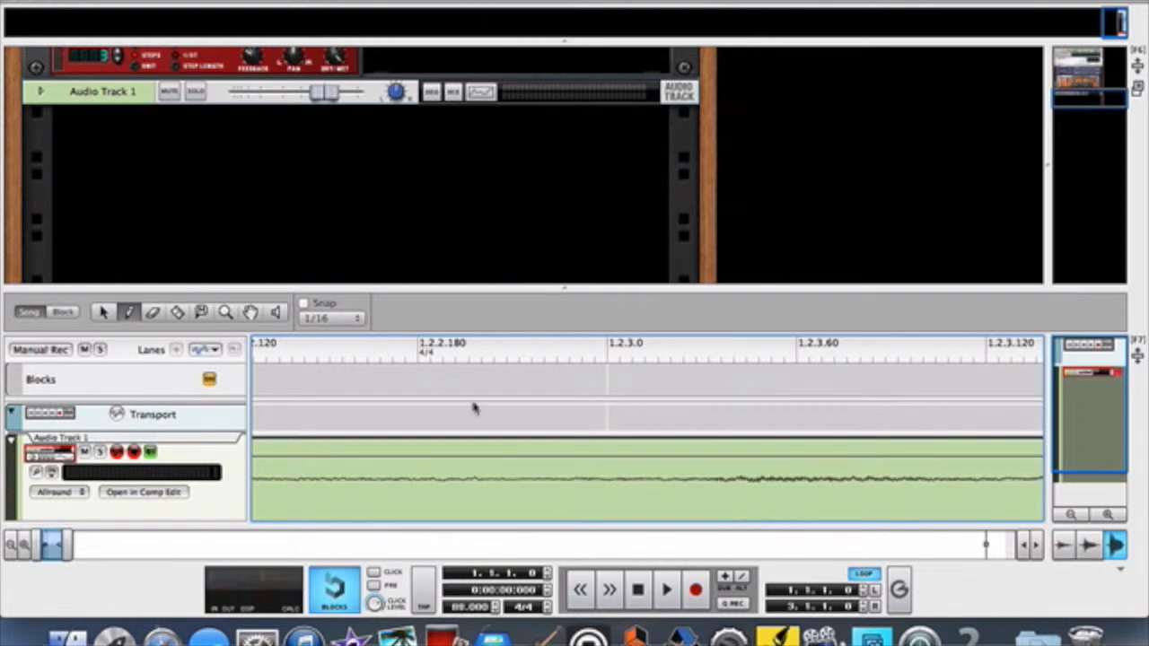
left_click(706, 454)
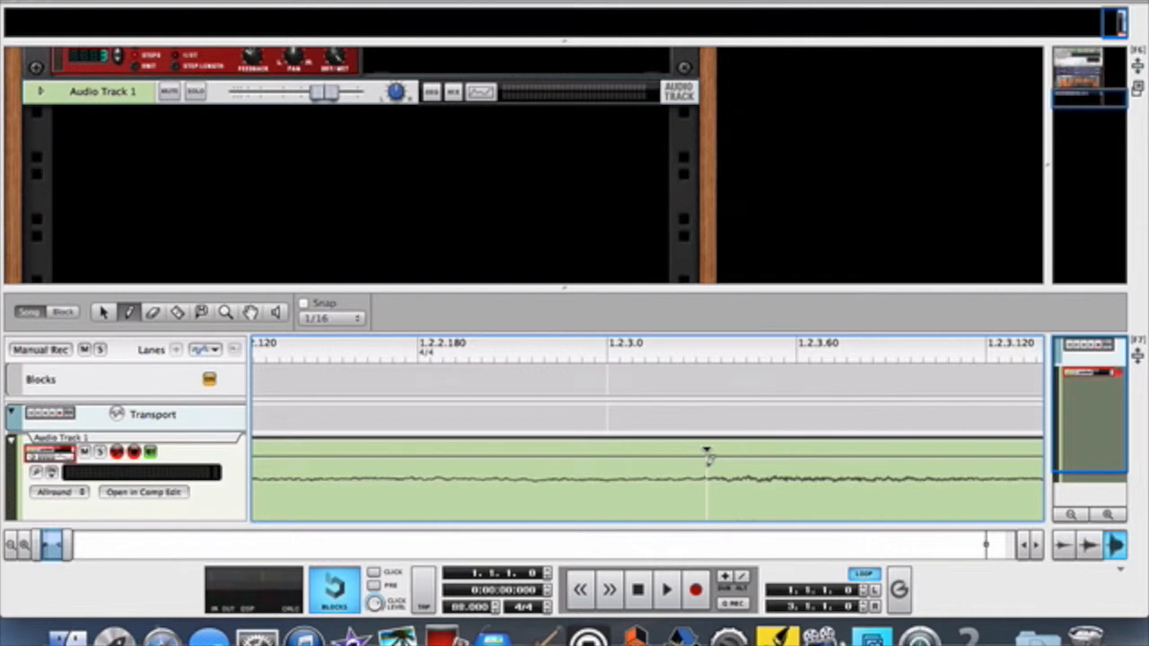
key("i")
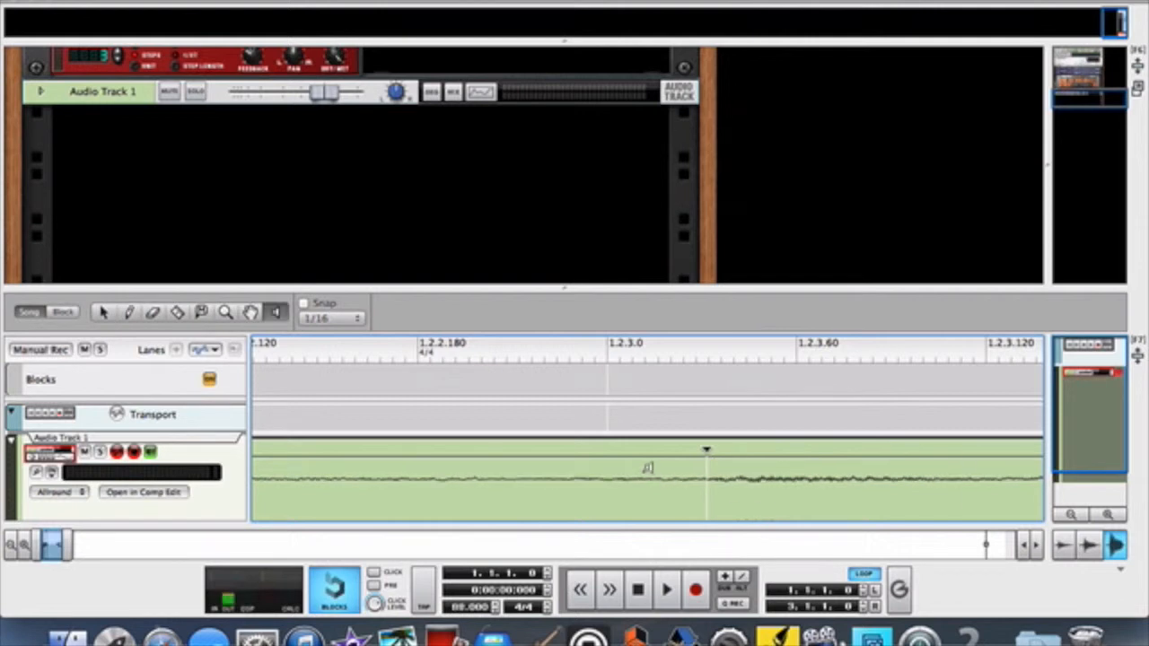
left_click(779, 494)
left_click(779, 493)
left_click(779, 494)
left_click(777, 491)
scroll(743, 546, "right", 2)
scroll(741, 546, "down", 1)
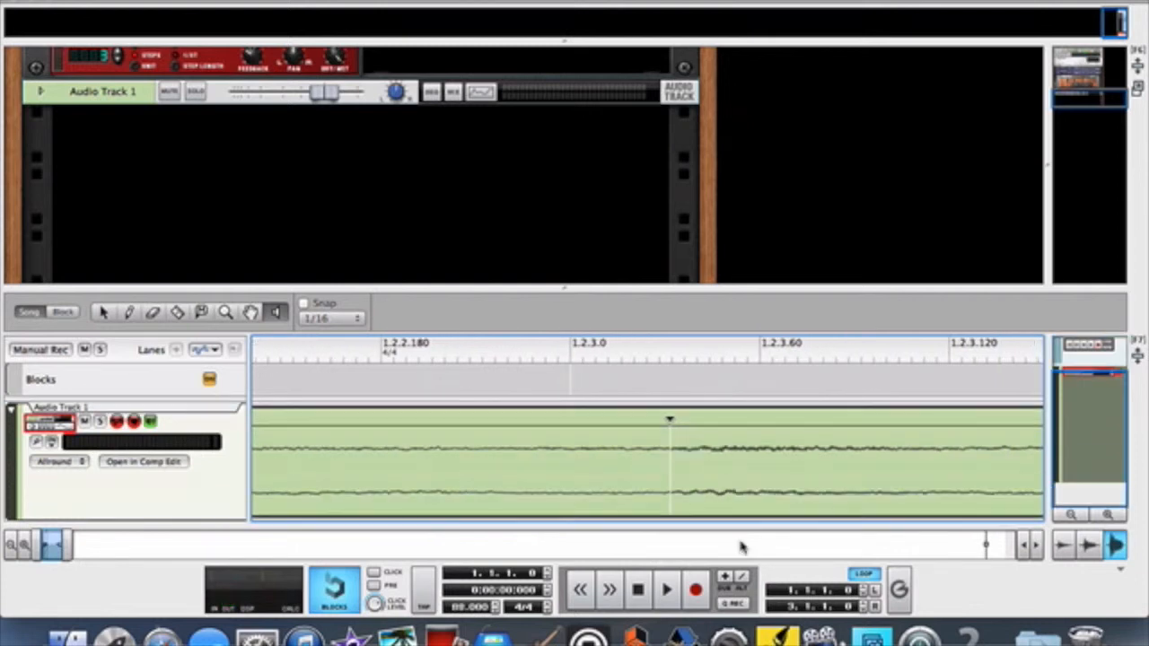
- Delete the slice marker at the hit just after 1.3.3
left_click(11, 544)
left_click(11, 545)
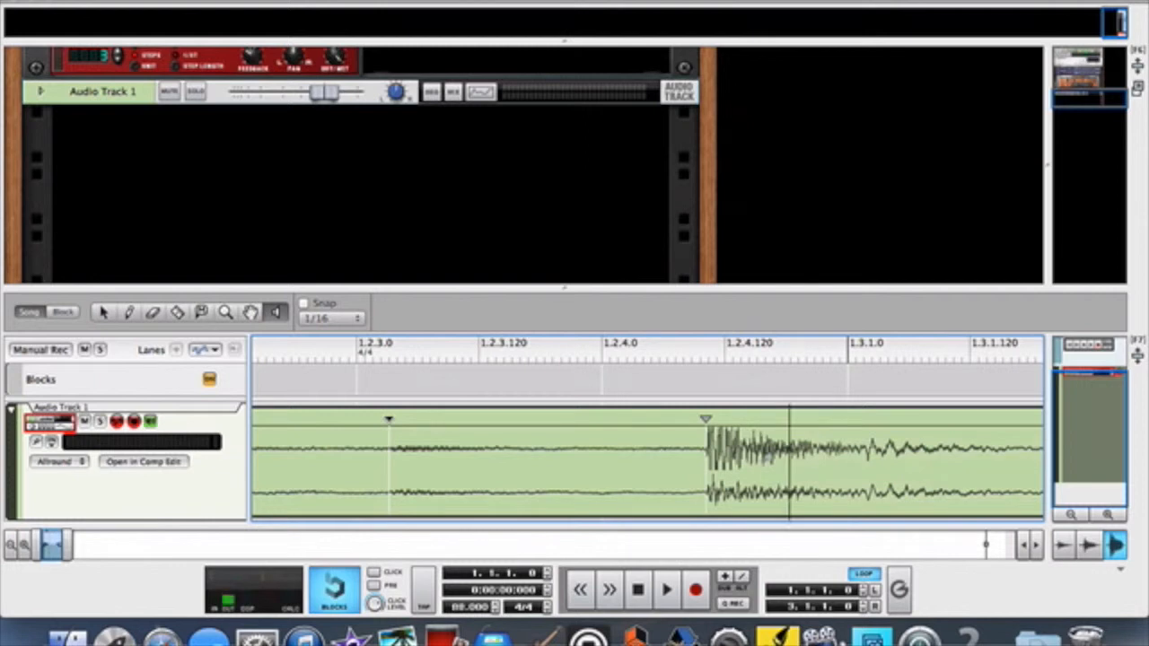
scroll(767, 458, "right", 10)
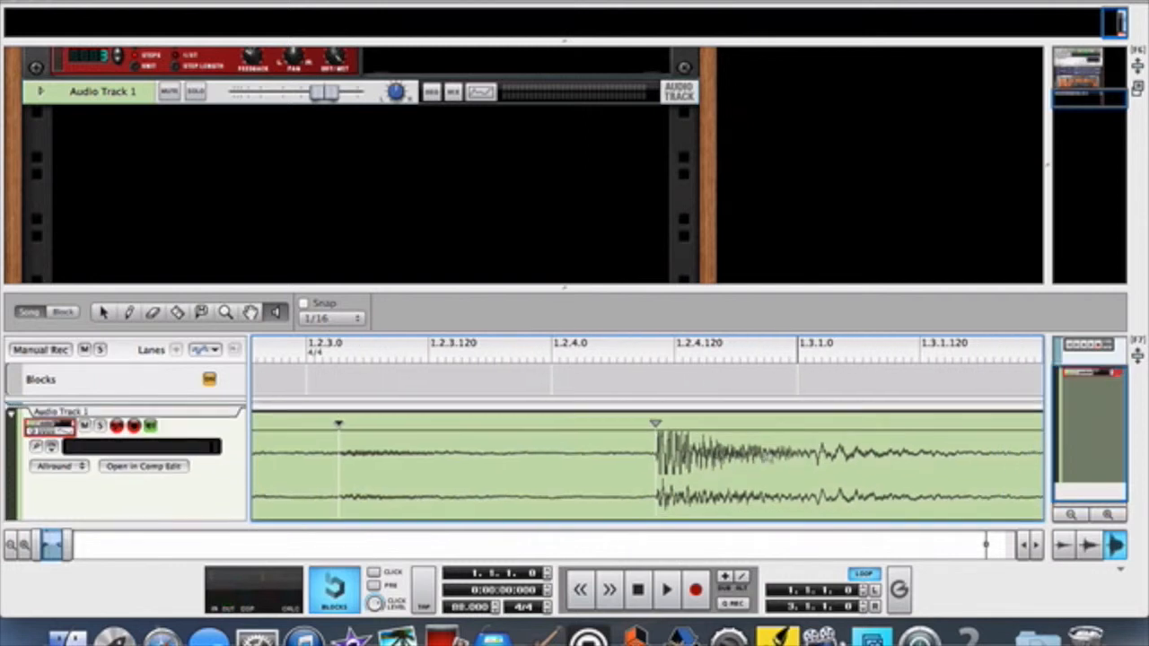
scroll(767, 458, "right", 3)
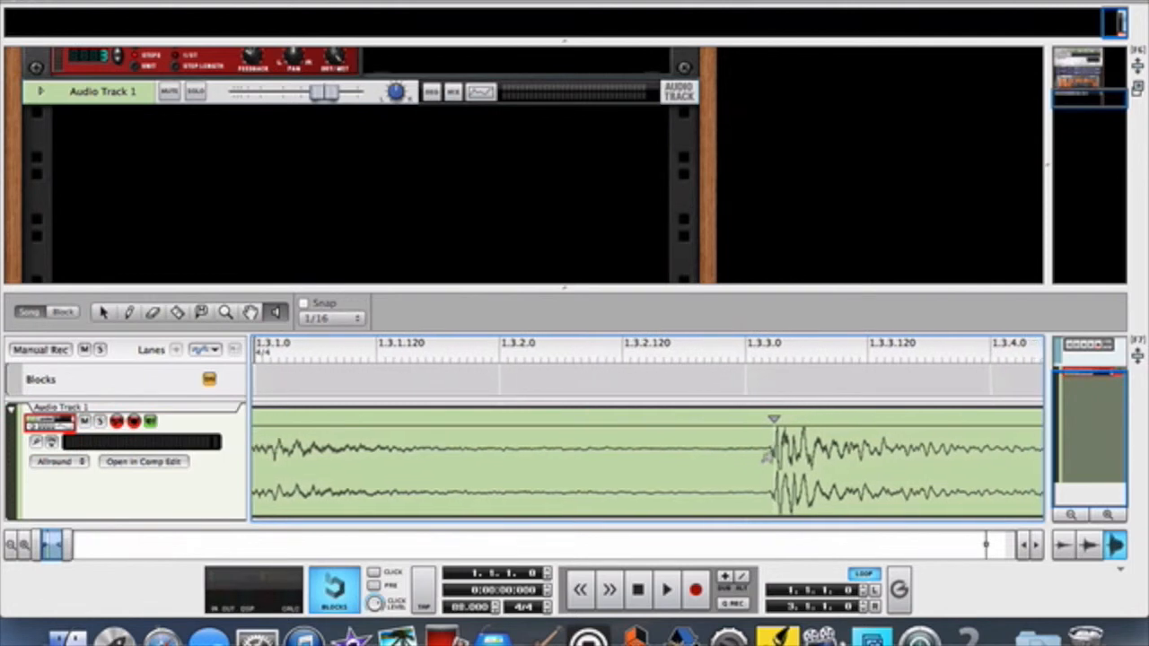
scroll(768, 457, "right", 1)
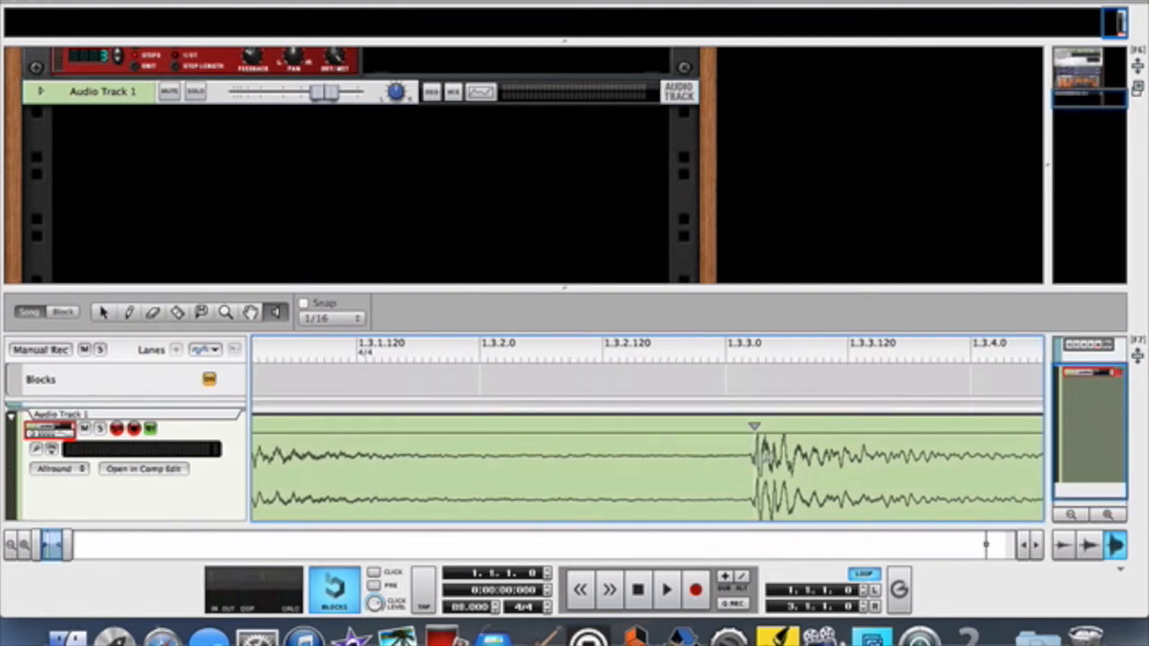
scroll(767, 456, "right", 1)
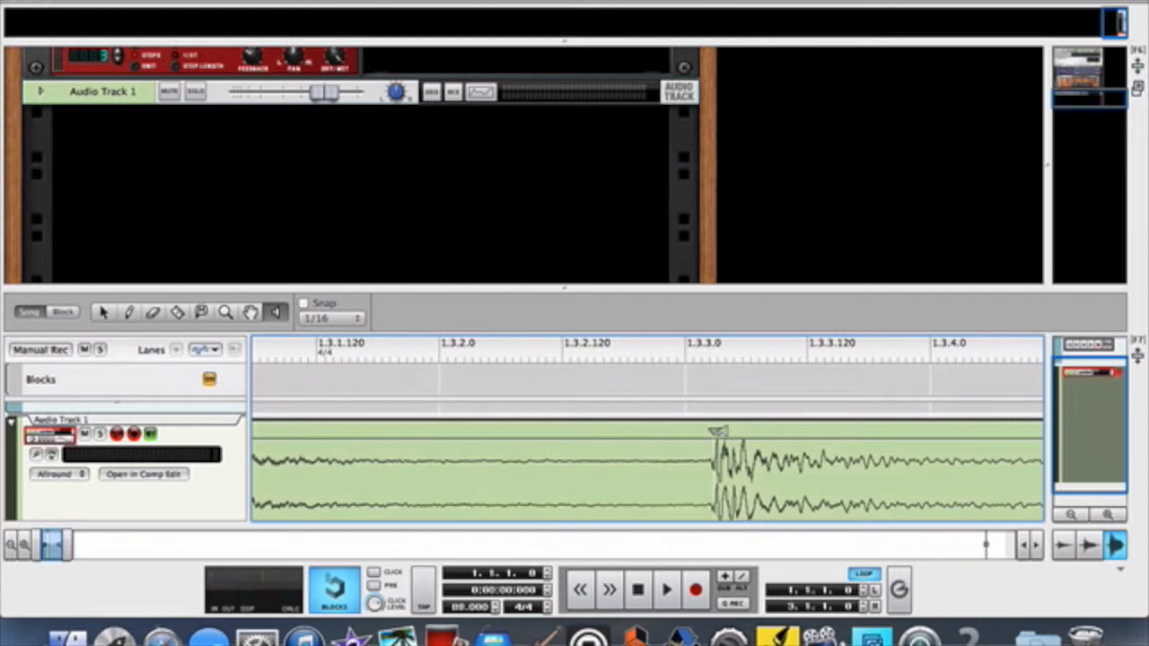
key("q")
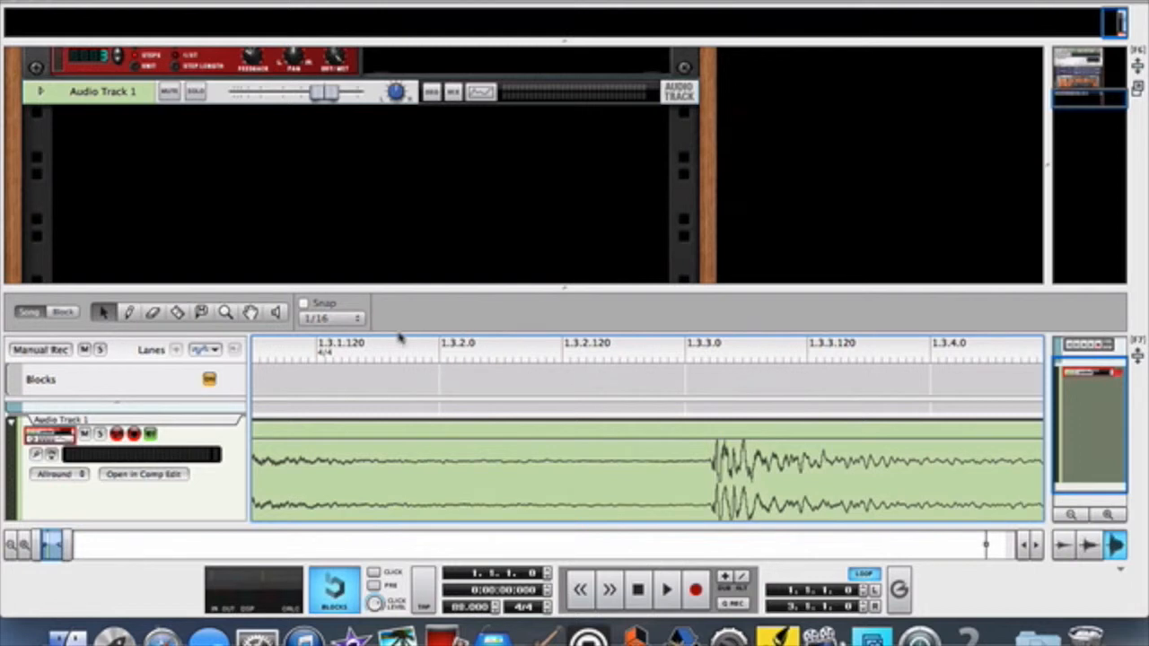
- Draw a slice marker at about 1.3.3.22, just before the hit, and audition the slices on both sides of it
left_click(132, 316)
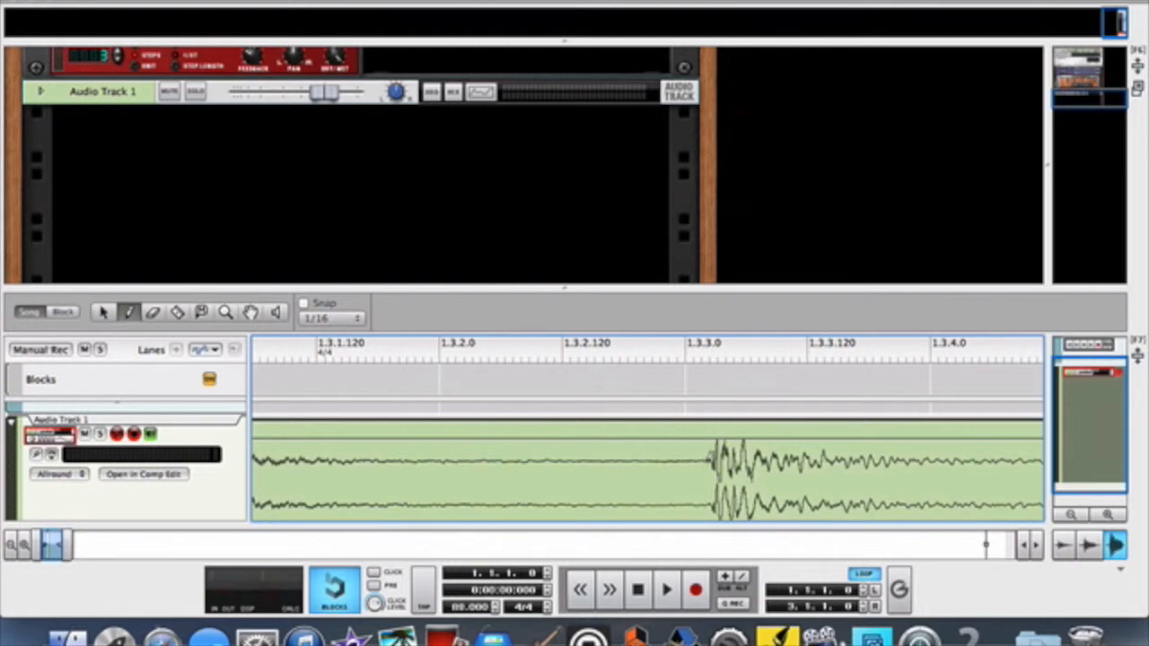
left_click(708, 447)
key("i")
left_click(666, 474)
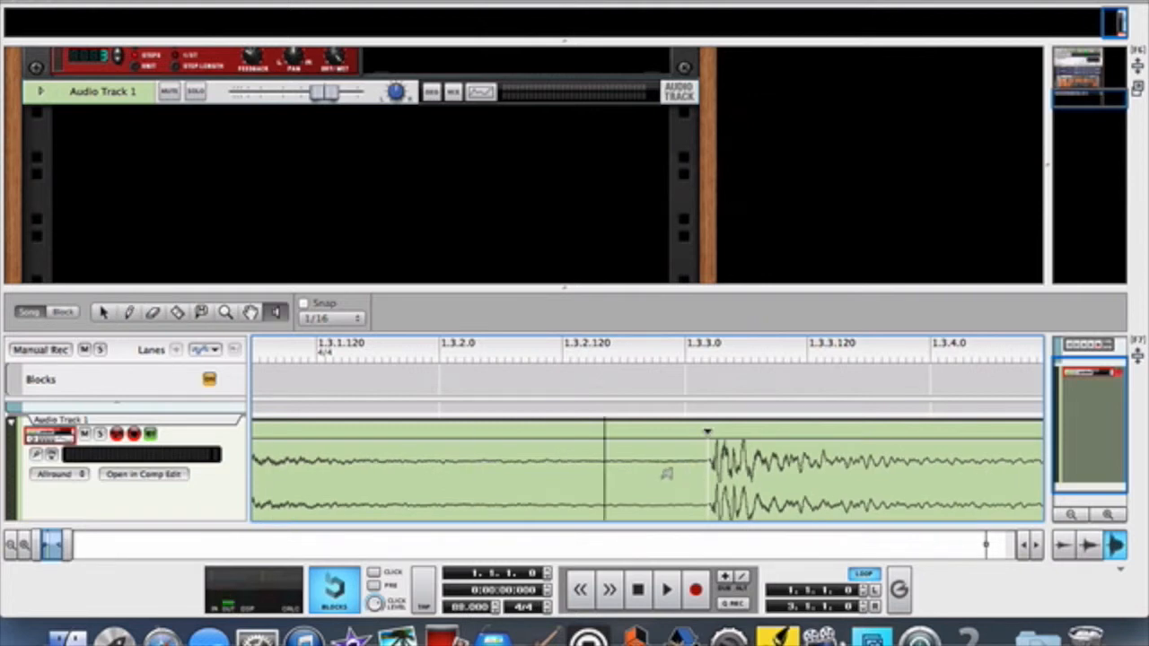
left_click(739, 472)
left_click(739, 472)
left_click(659, 465)
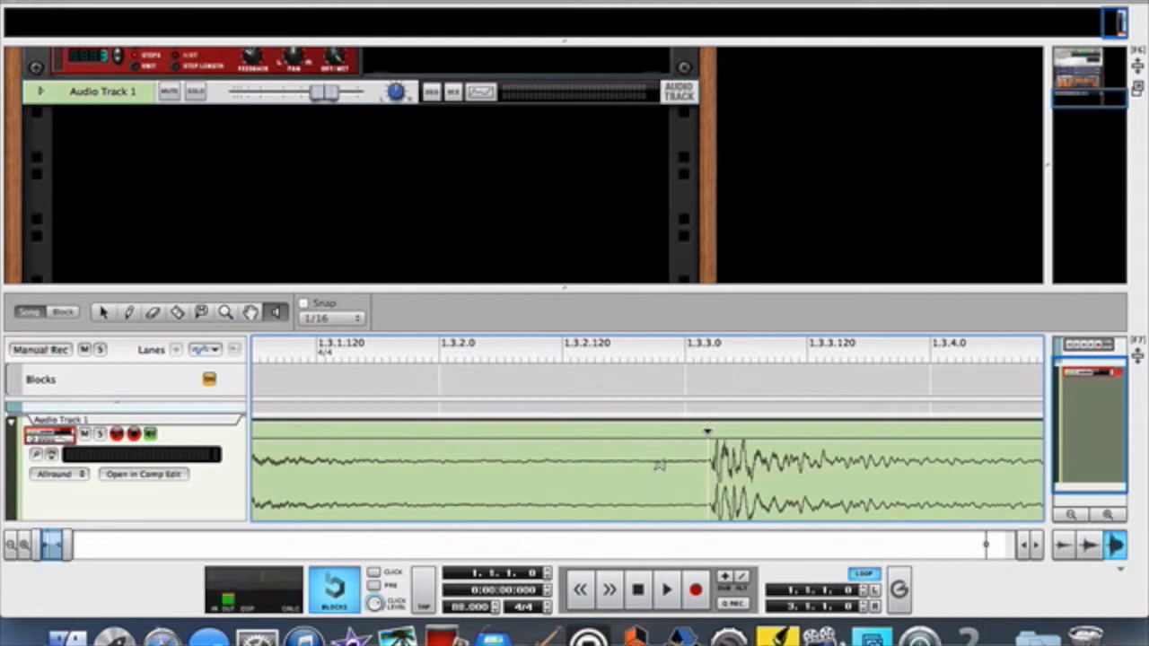
left_click(747, 470)
- Delete the slice marker at the hit just after 1.4.1
scroll(754, 473, "right", 10)
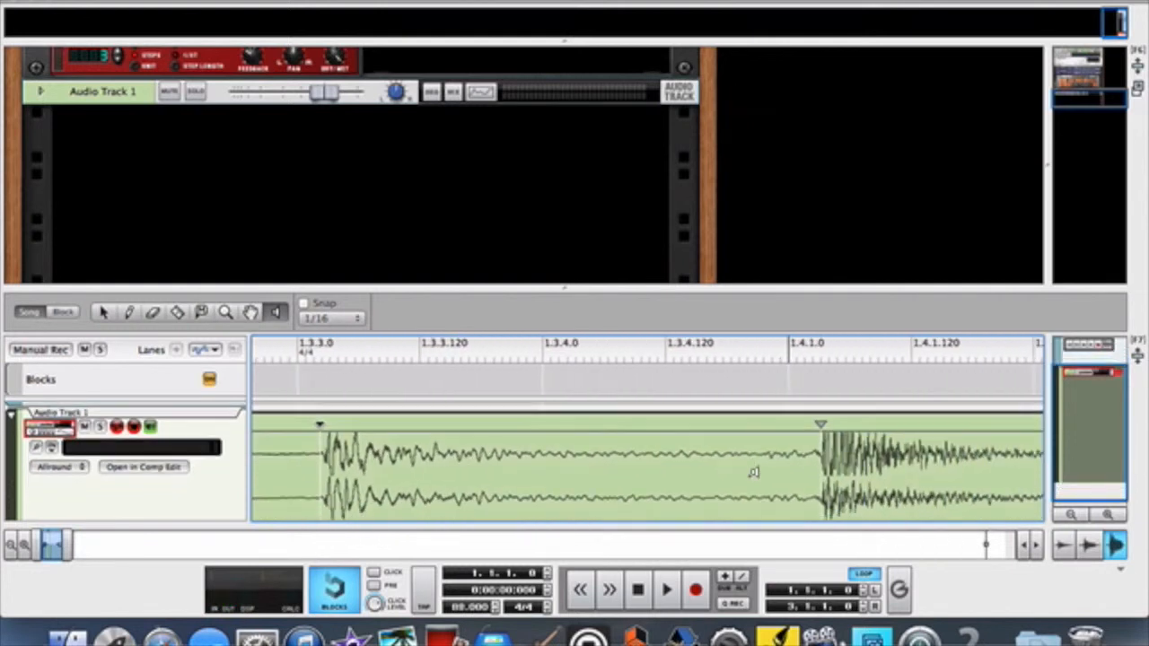
key("q")
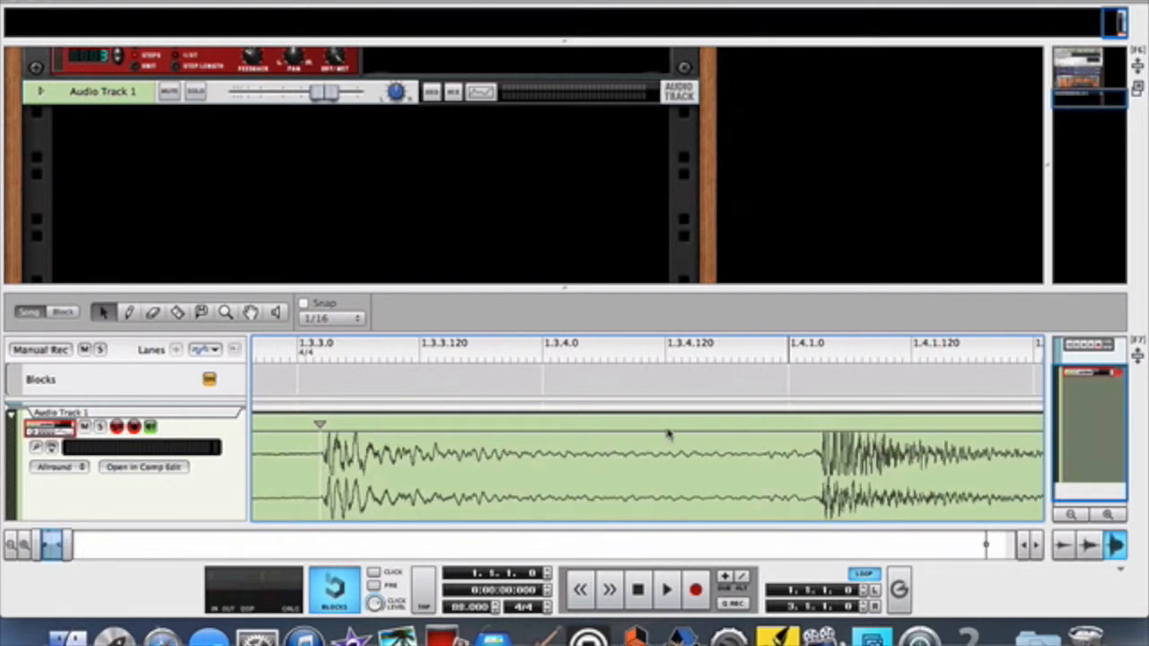
- Try a slice marker at about 1.4.1.27, audition the slice before it, and undo the marker
left_click(129, 312)
left_click(819, 449)
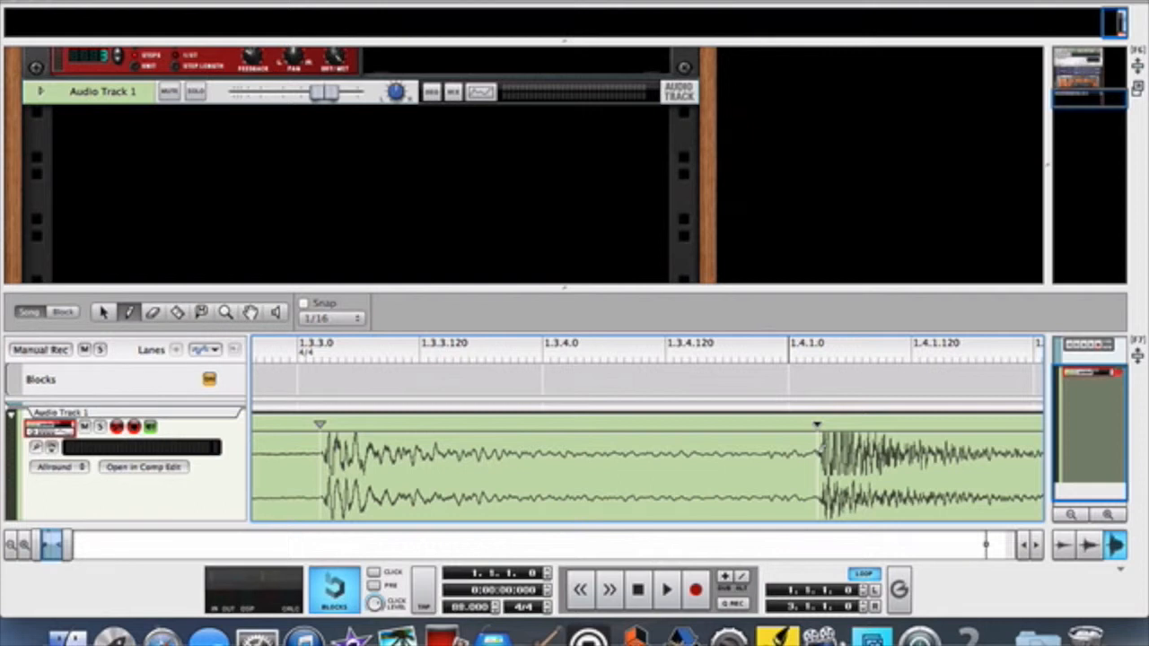
key("i")
left_click(771, 456)
left_click(772, 456)
key("super+z")
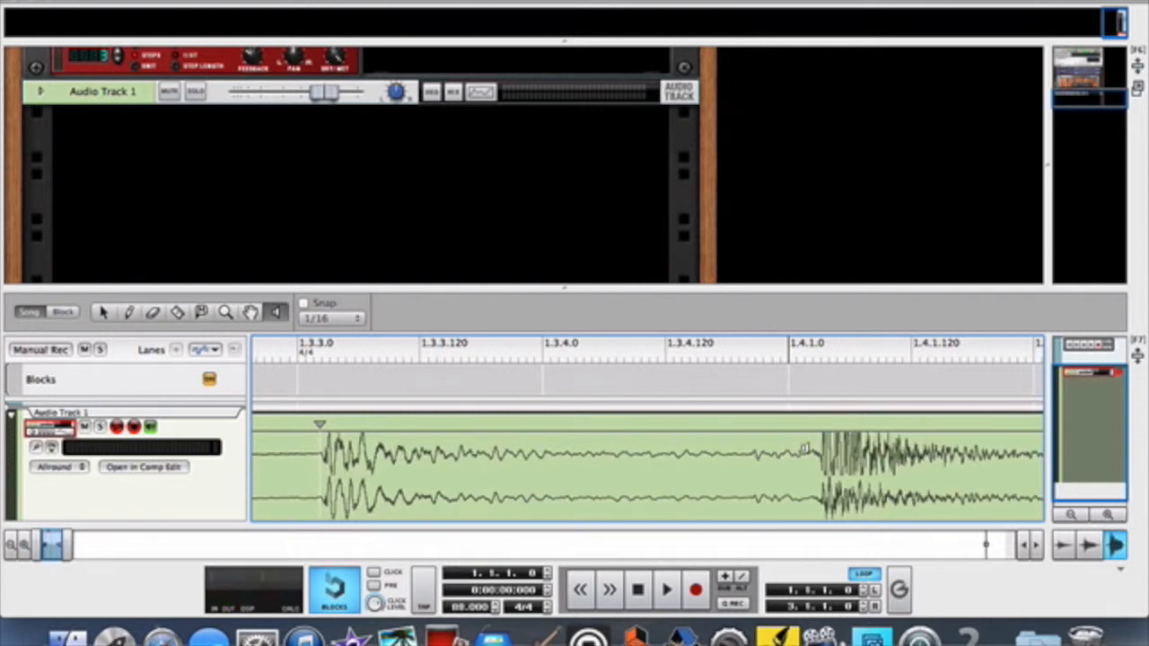
- Draw a slice marker at about 1.4.1.22, just before the hit, and audition the slice before it
key("w")
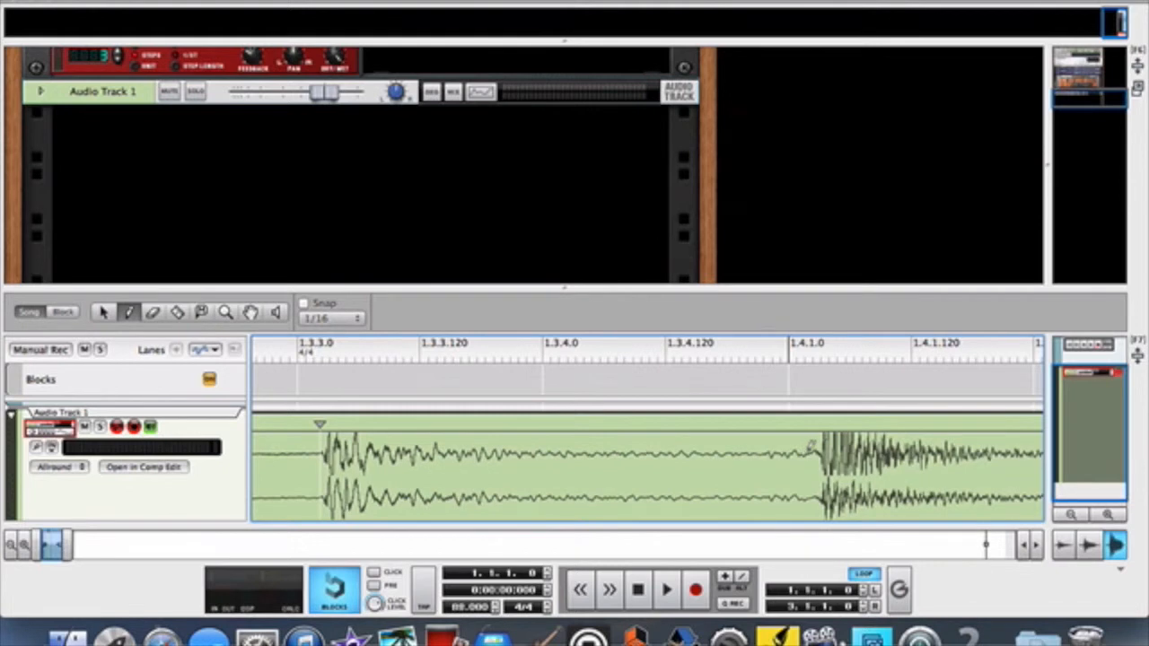
left_click(813, 445)
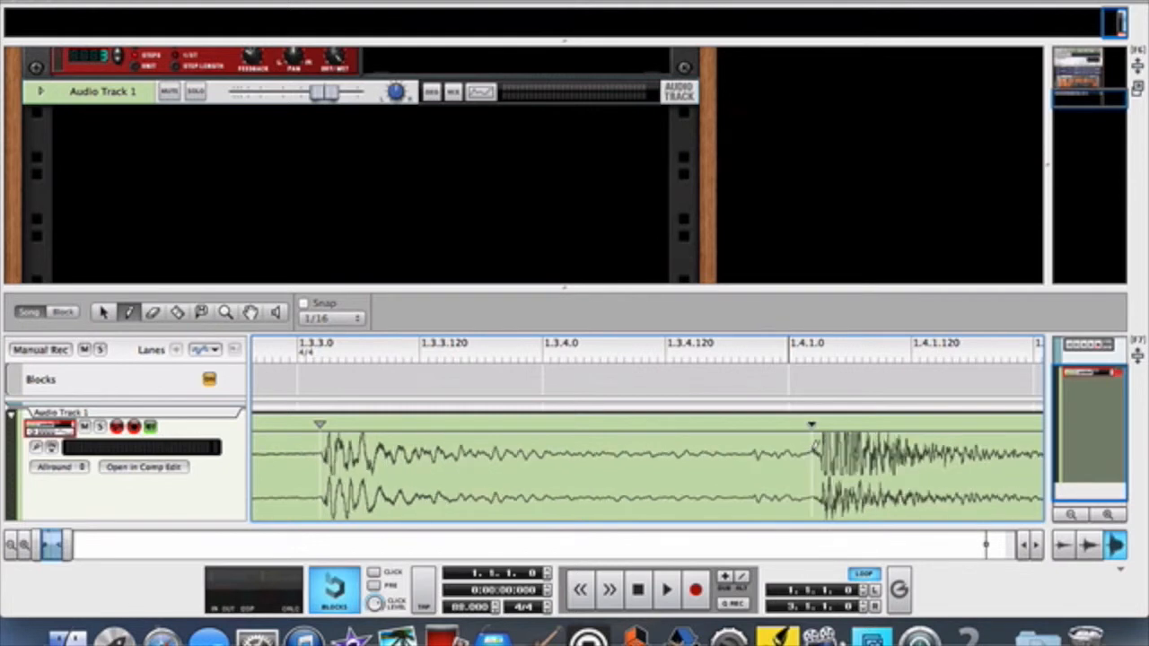
key("i")
left_click(806, 451)
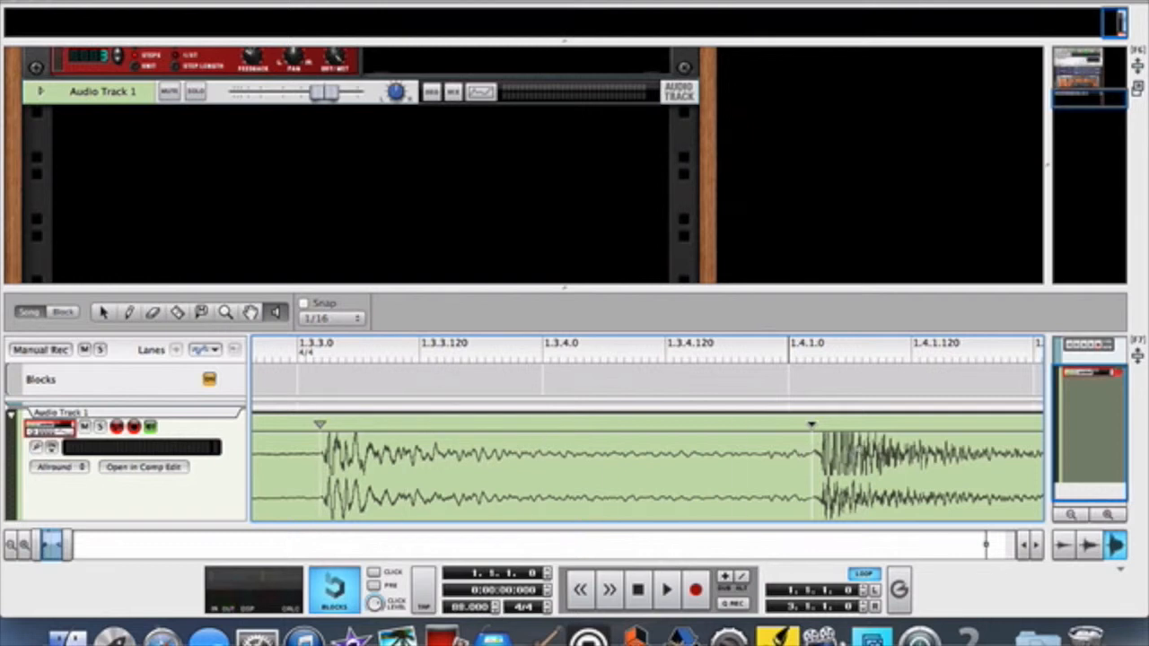
- Delete the slice marker at the hit just after 2.1.1
scroll(857, 449, "right", 10)
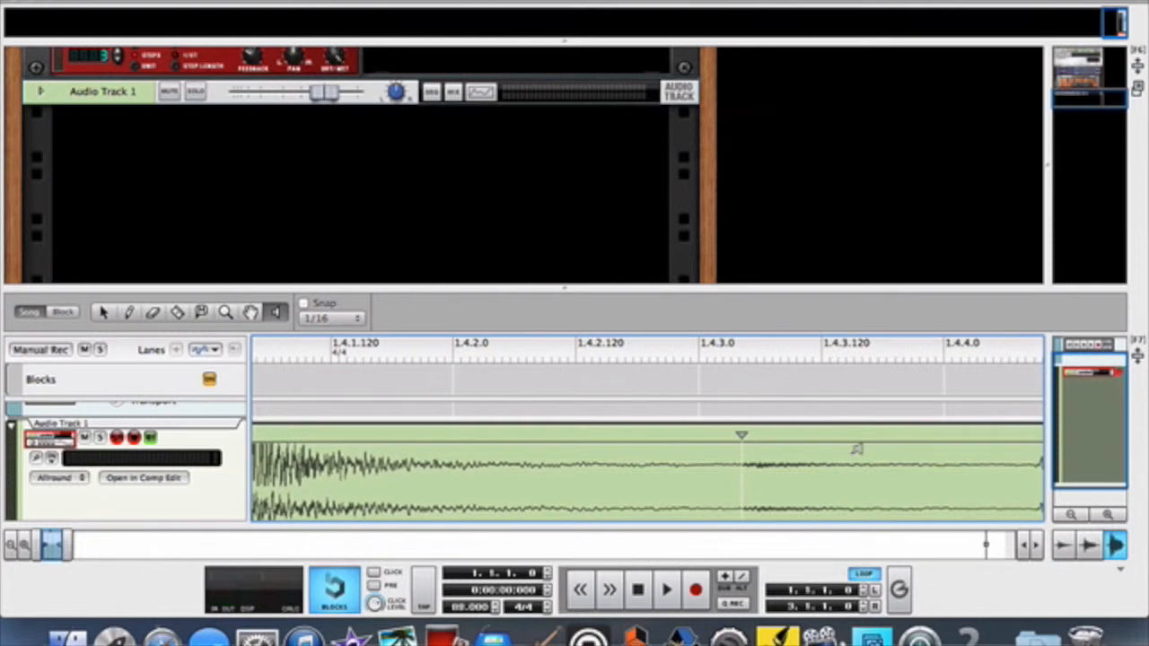
scroll(923, 455, "right", 5)
scroll(924, 460, "right", 3)
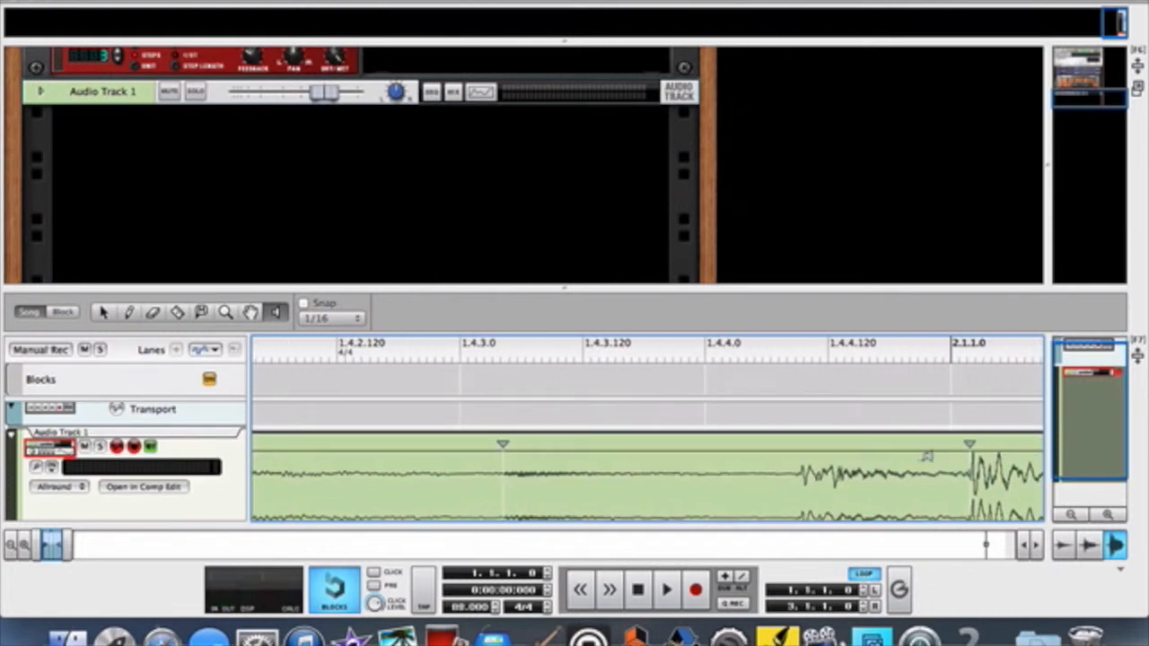
key("q")
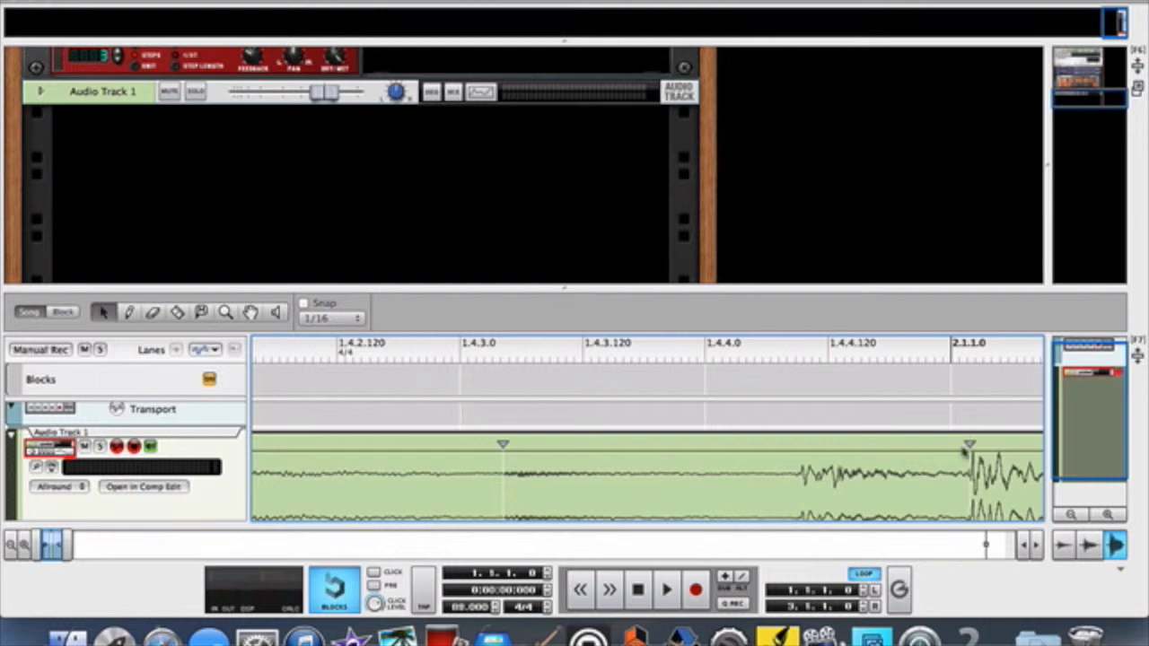
left_click_drag(969, 446, 970, 446)
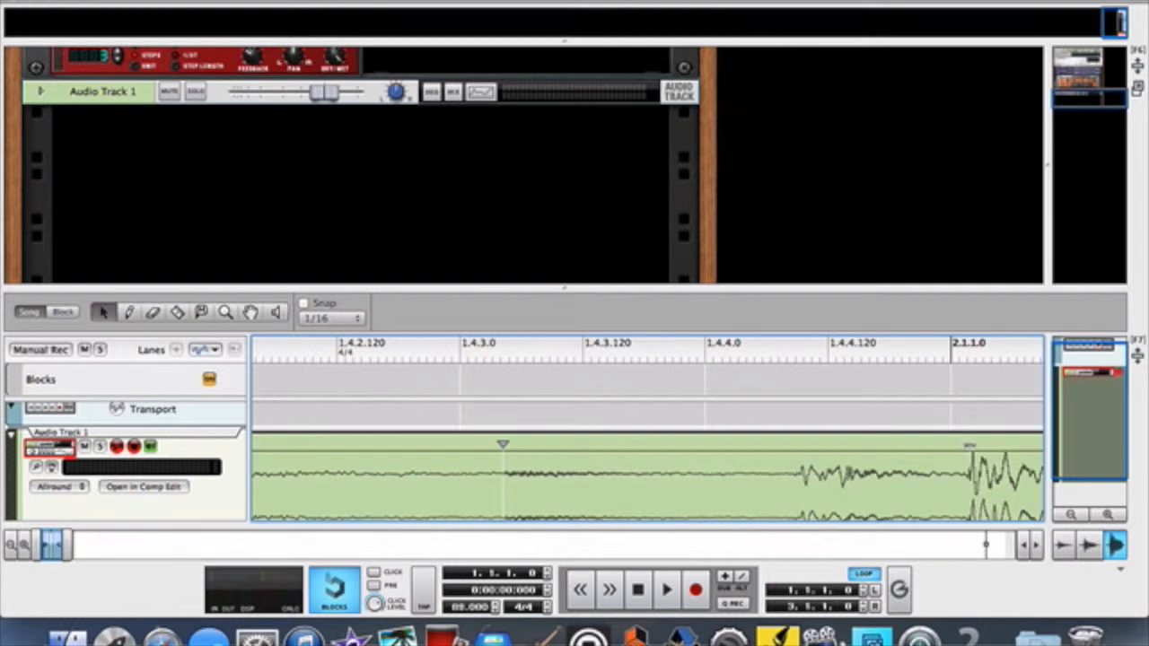
key("t")
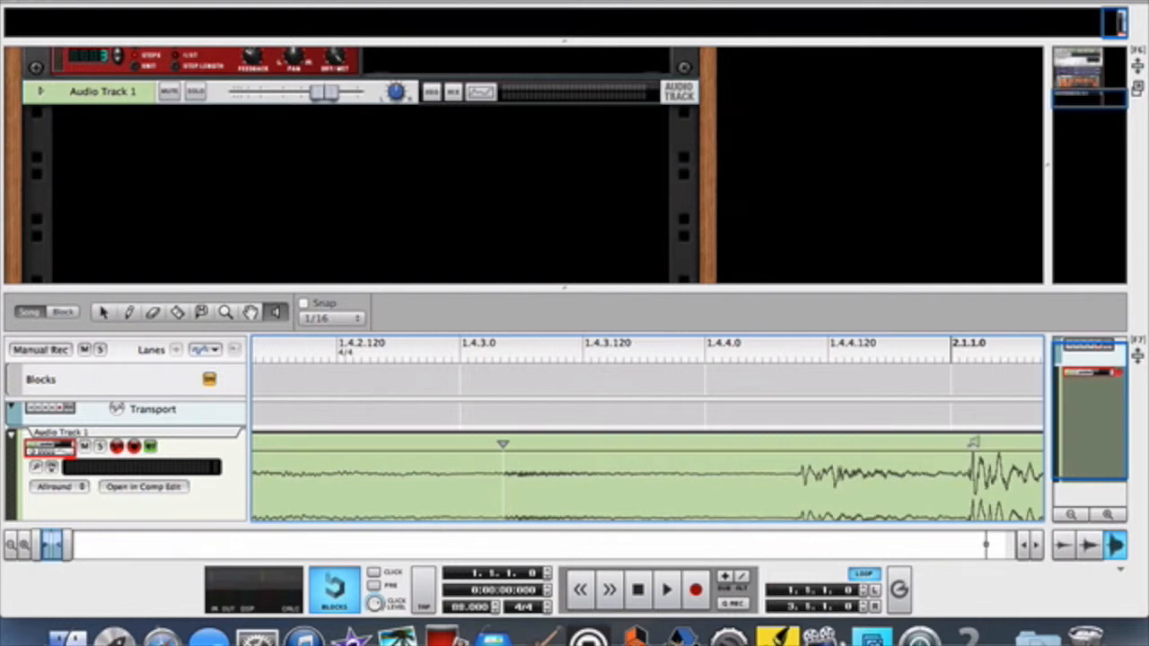
- Draw a slice marker at about 2.1.1.8, before the hit, and audition the slices on both sides of it
key("w")
left_click(961, 448)
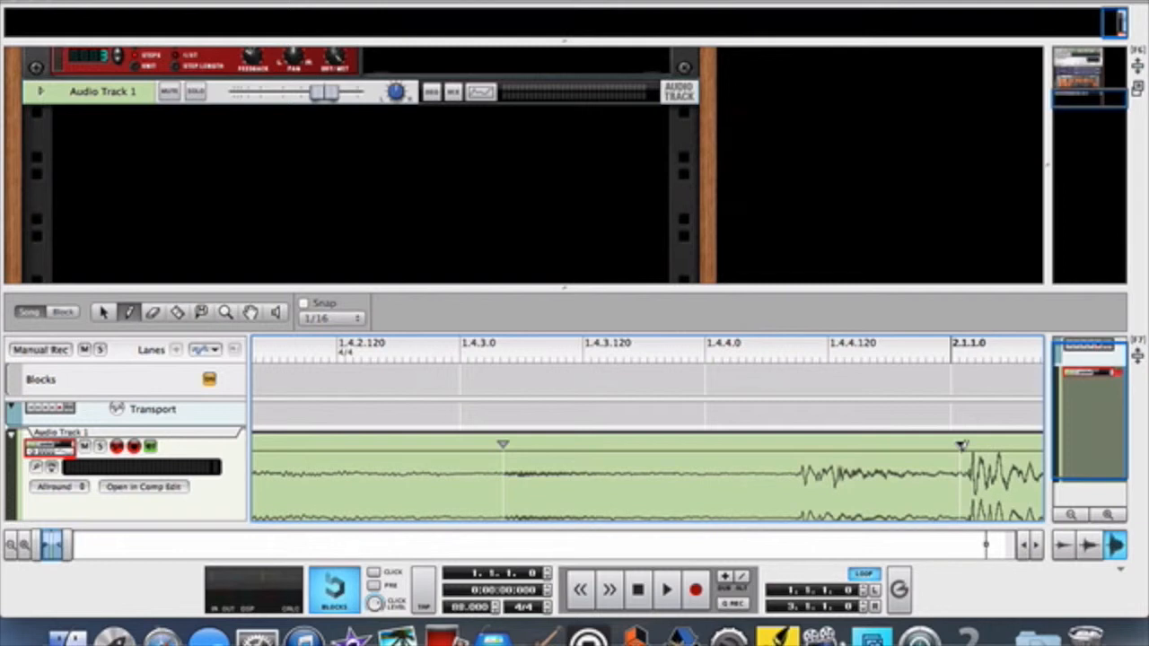
key("q")
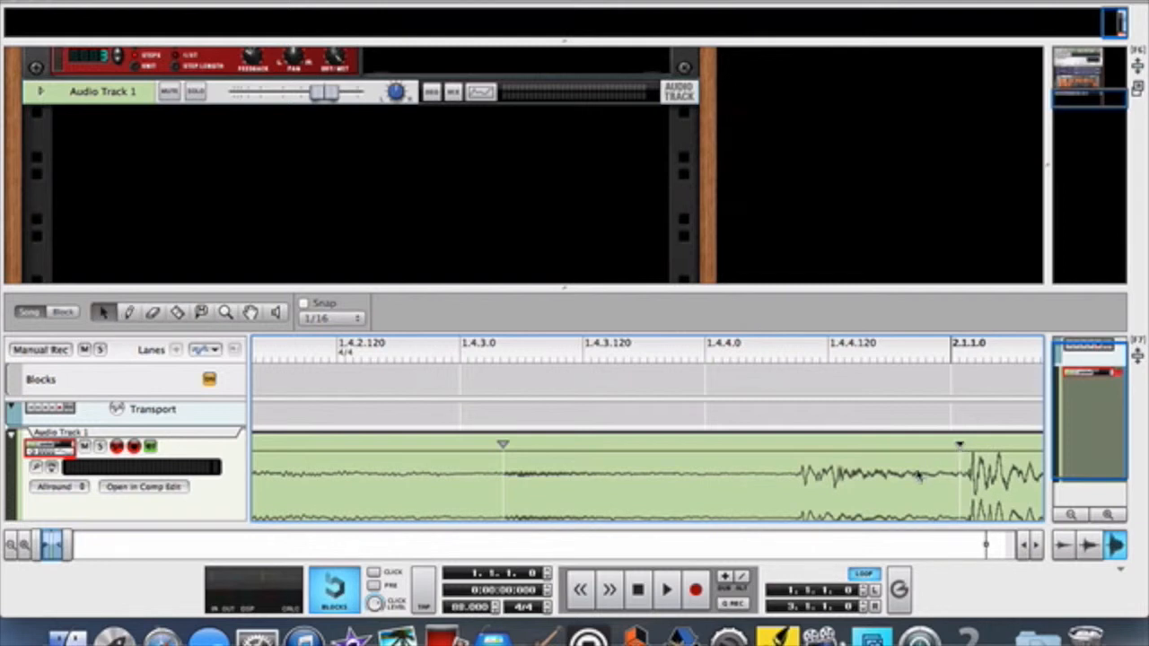
key("i")
left_click(900, 473)
left_click(980, 473)
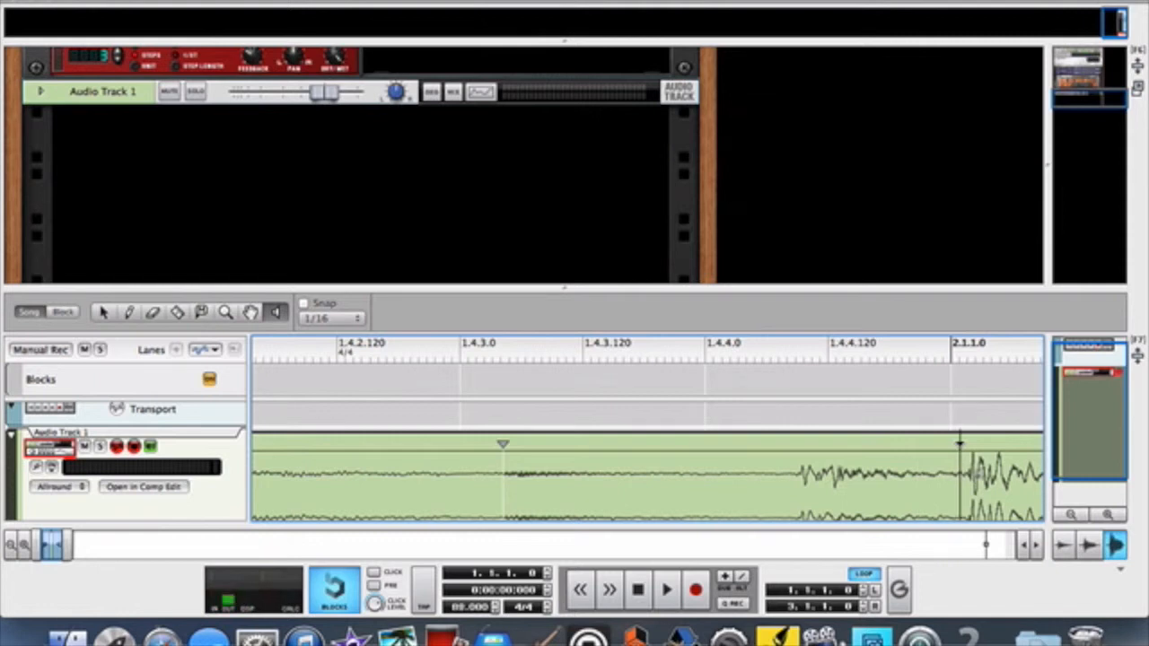
- Delete the slice marker at the hit just after 2.1.3
scroll(979, 473, "right", 5)
scroll(980, 473, "right", 4)
scroll(979, 473, "down", 1)
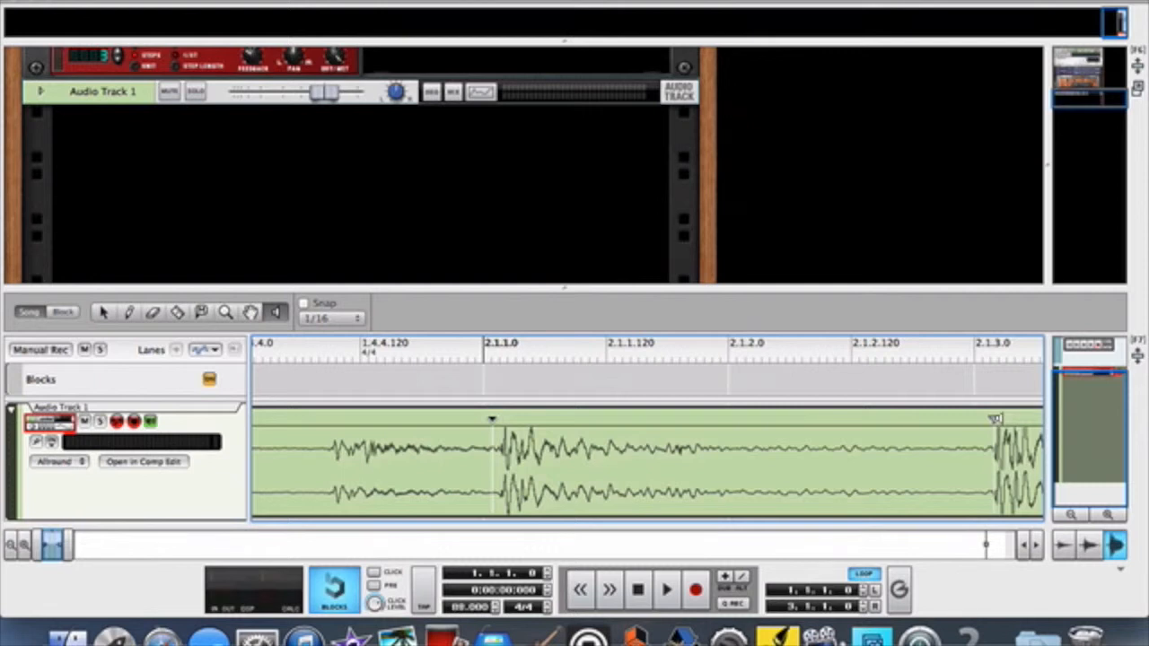
key("q")
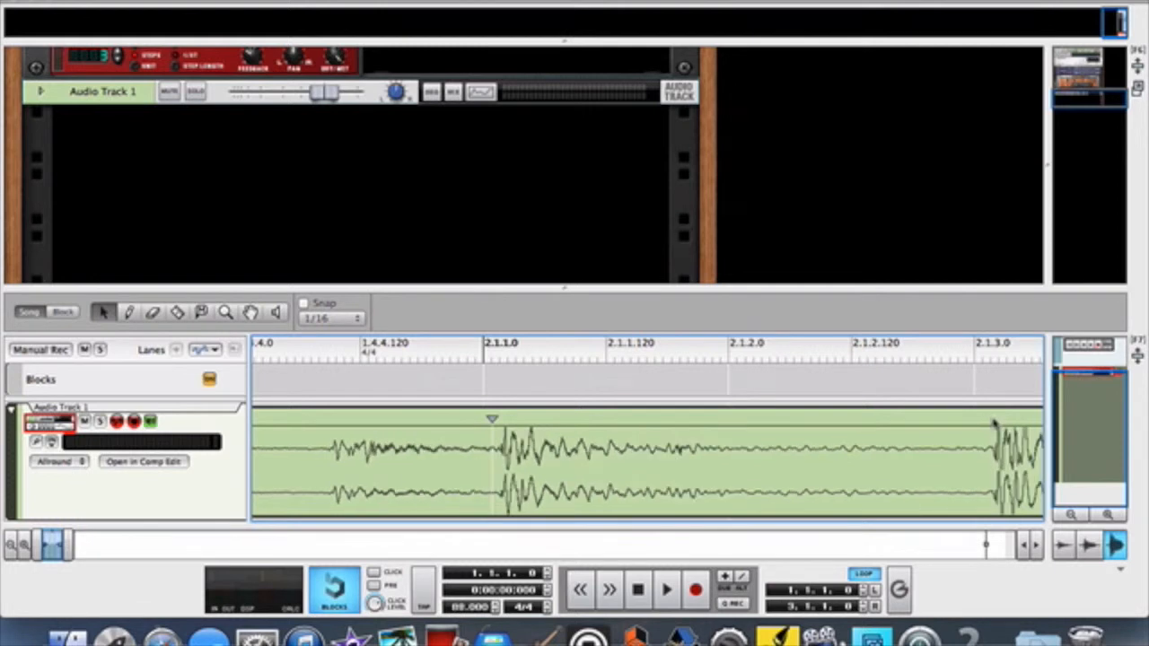
- Try a slice marker at about 2.1.3.14, audition the slice before it, and undo the marker
key("w")
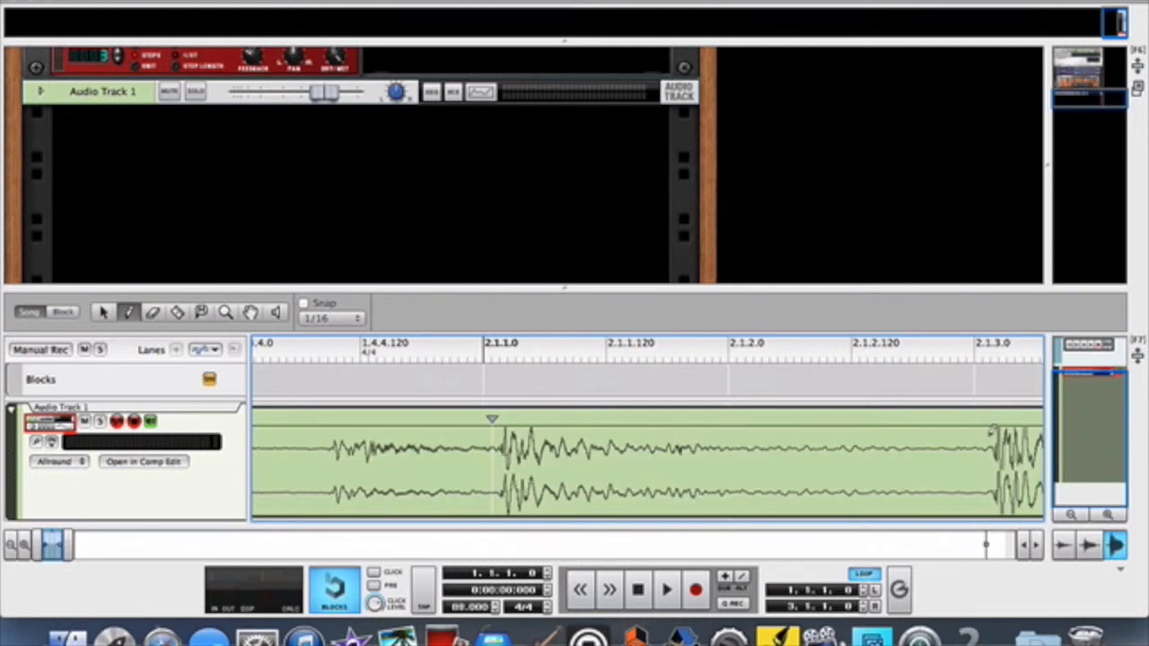
left_click(992, 431)
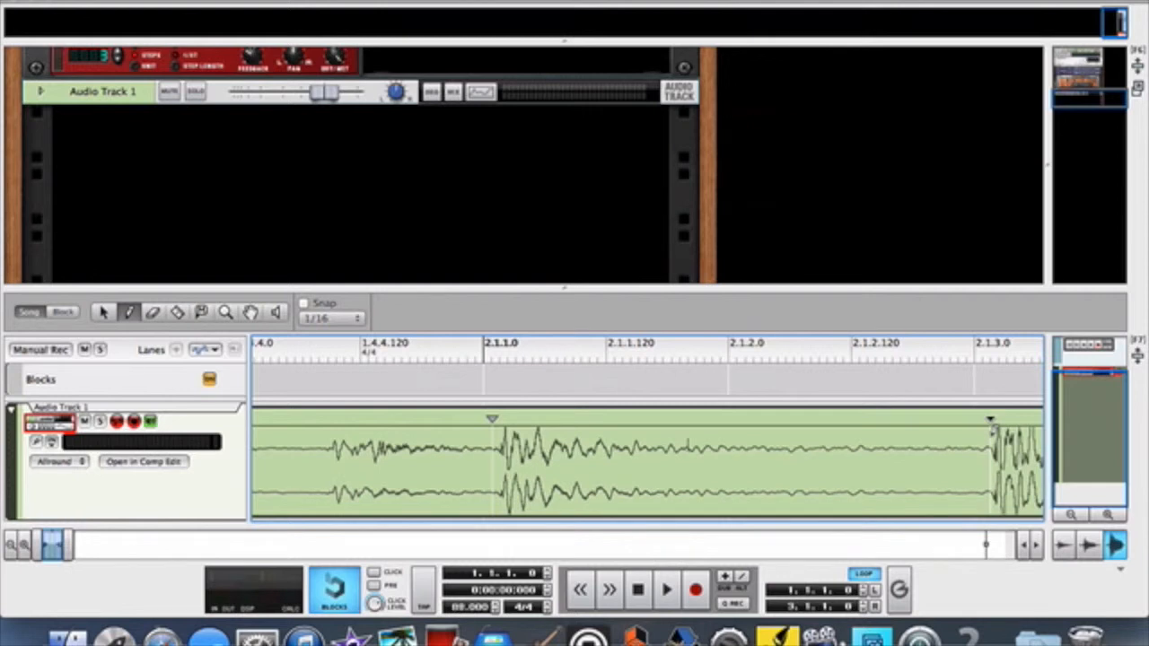
key("i")
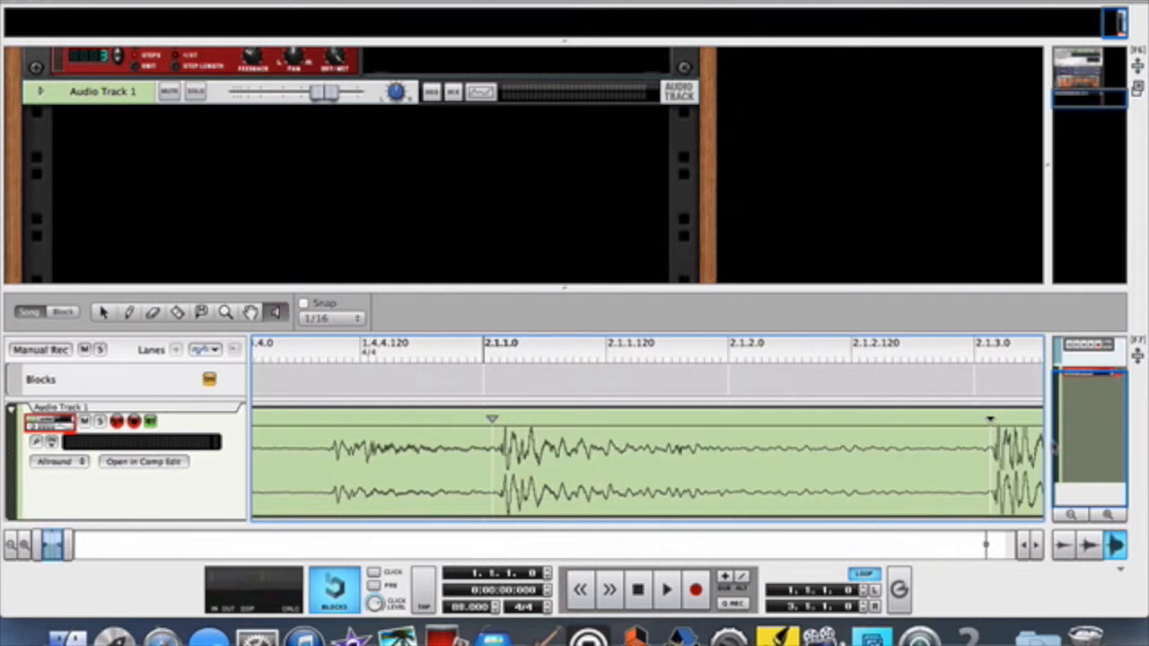
left_click(951, 454)
left_click(951, 454)
key("super+z")
- Try a slice marker at about 2.1.3.12, audition the slice before it, and remove the marker
key("w")
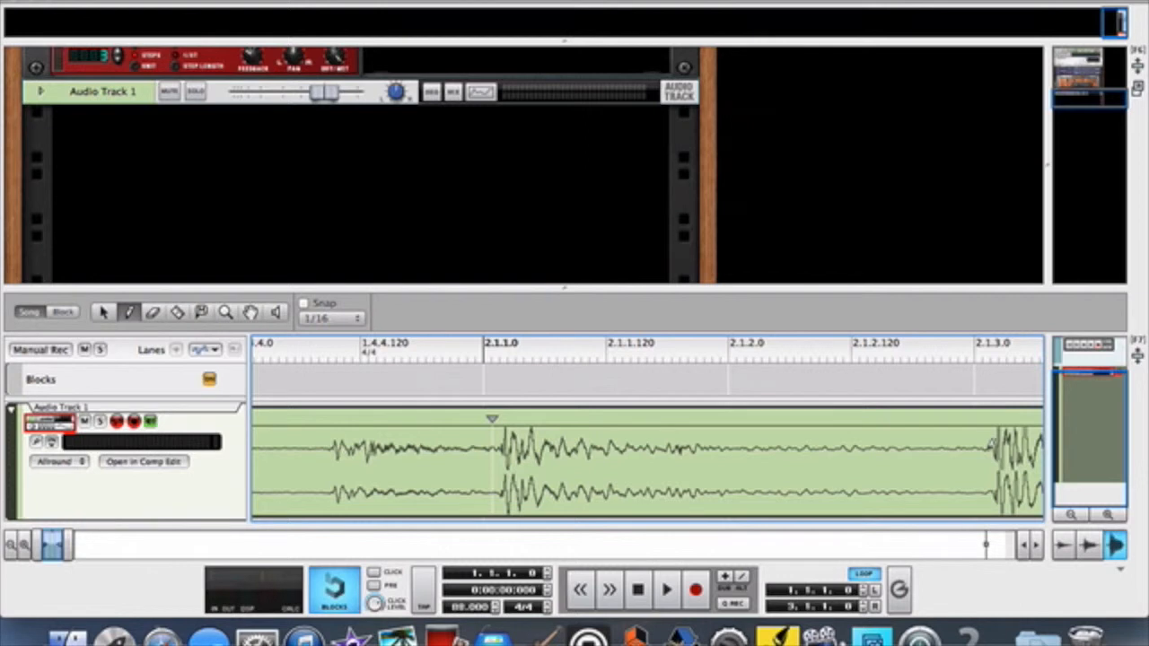
left_click(989, 442)
key("i")
left_click(946, 452)
left_click(945, 453)
left_click(946, 452)
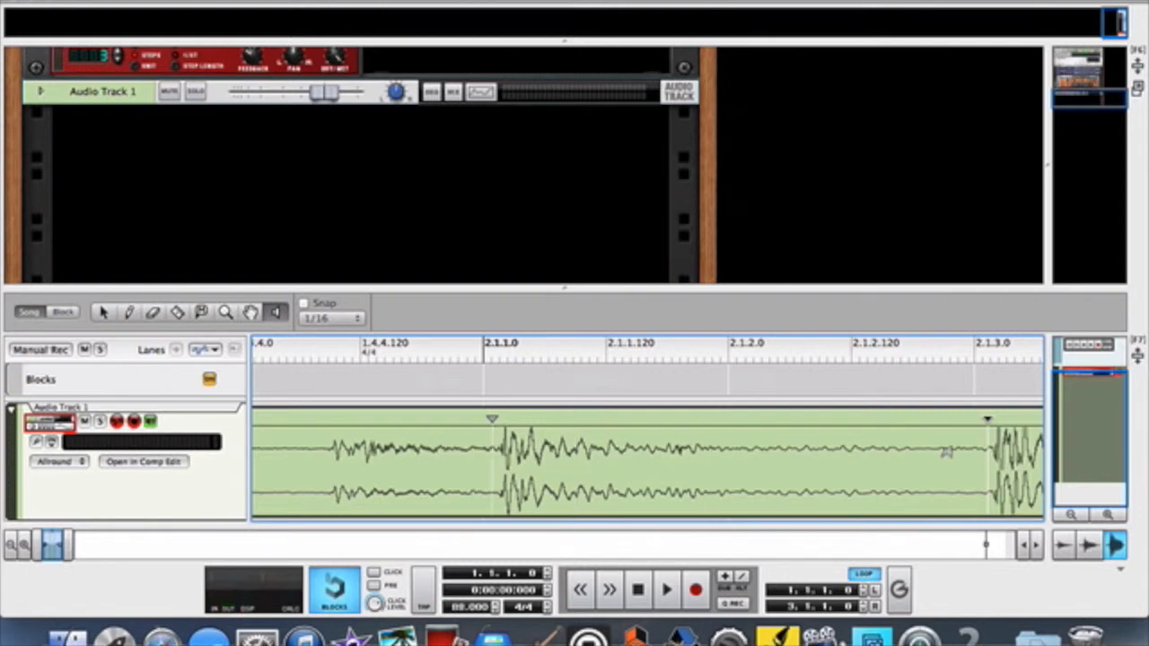
key("Delete")
- Try a slice marker at about 2.1.3.8, ahead of the hit, and audition the slice before it
key("w")
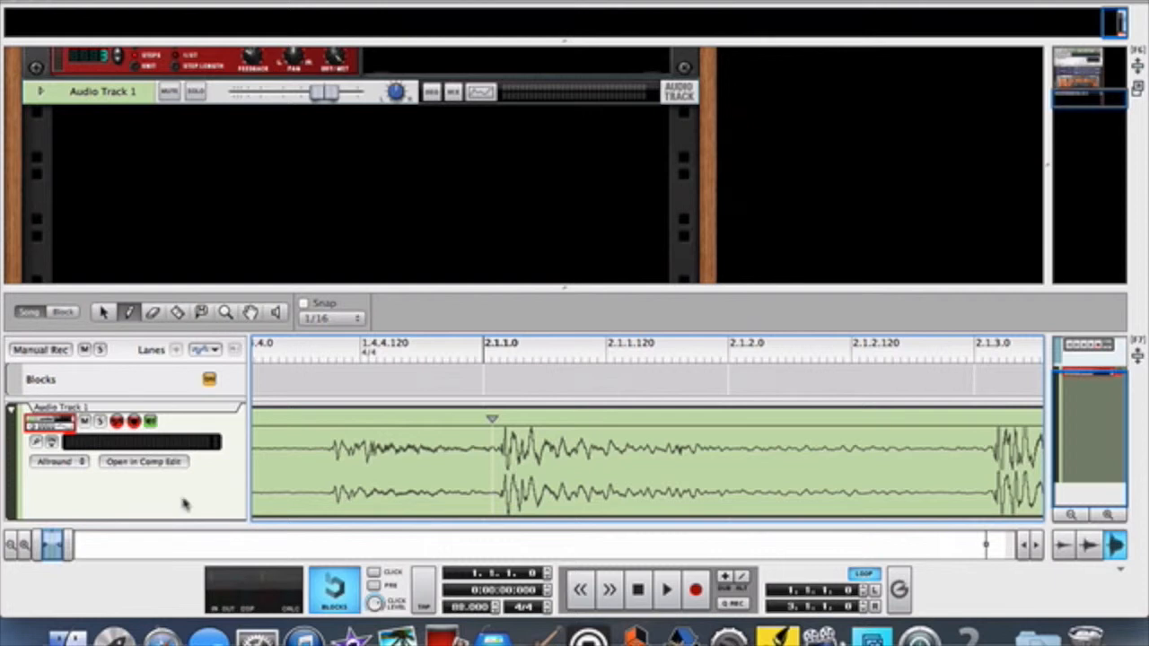
left_click(25, 547)
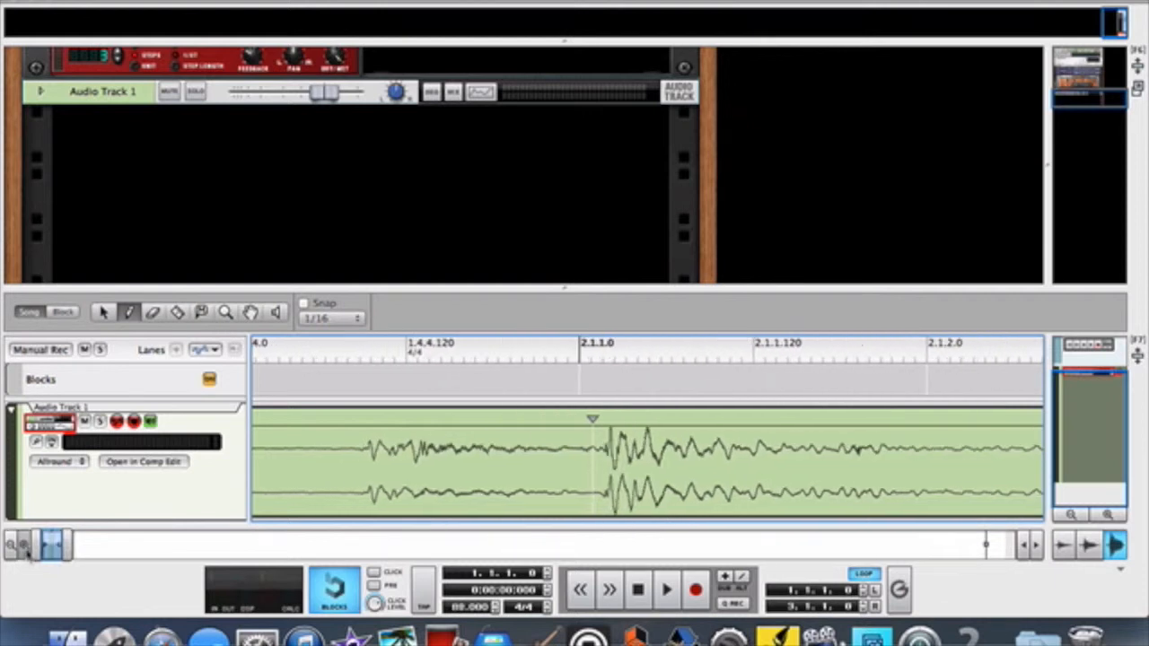
left_click(26, 549)
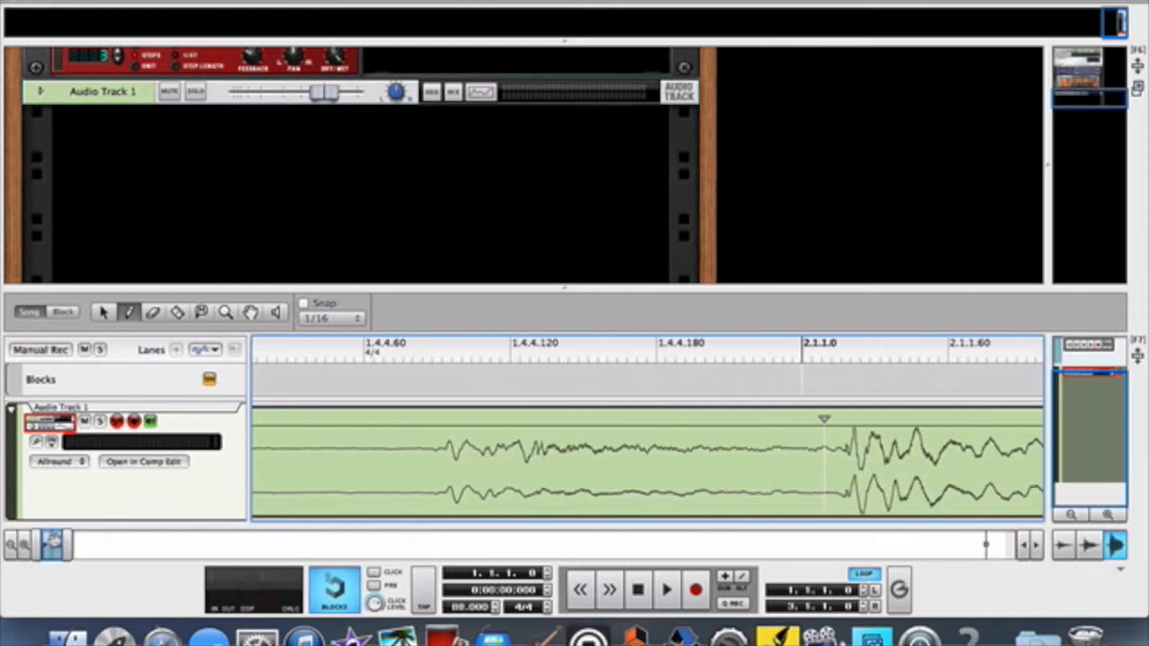
scroll(48, 538, "right", 4)
scroll(49, 537, "up", 1)
scroll(646, 467, "up", 1)
scroll(646, 467, "right", 8)
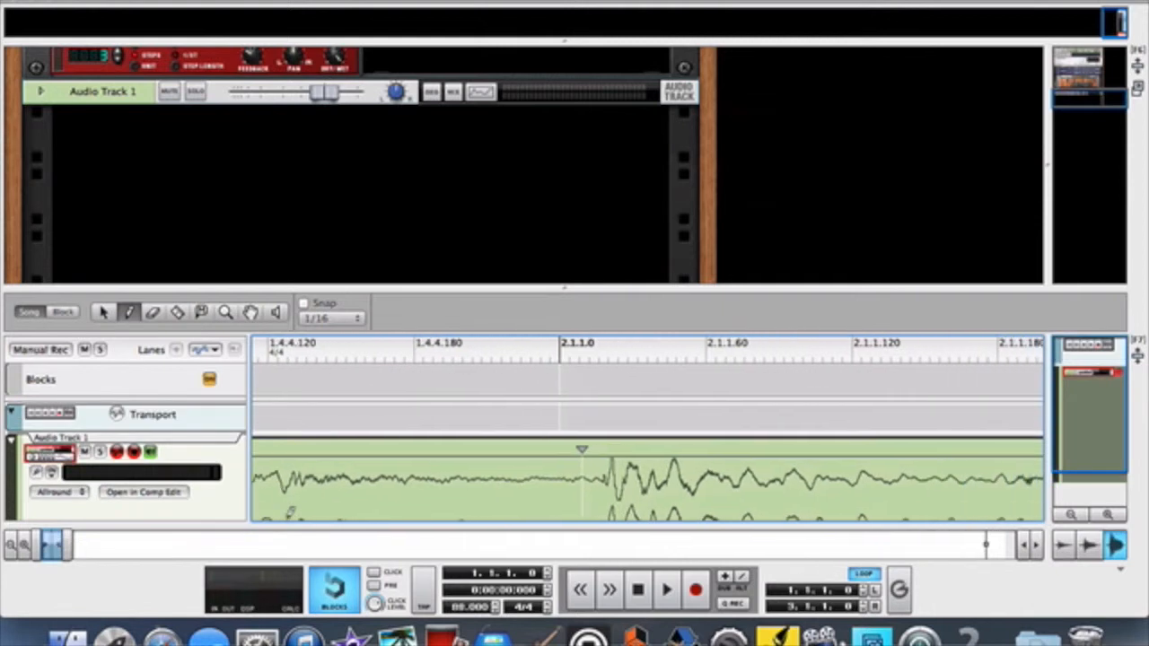
scroll(686, 478, "right", 10)
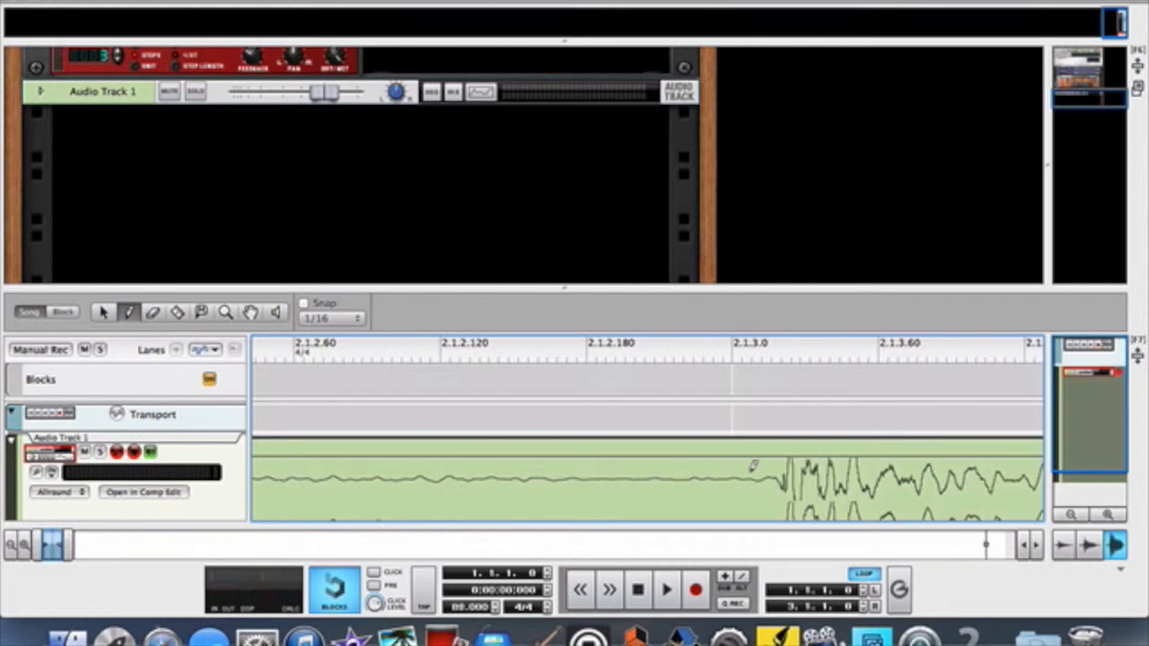
left_click(752, 470)
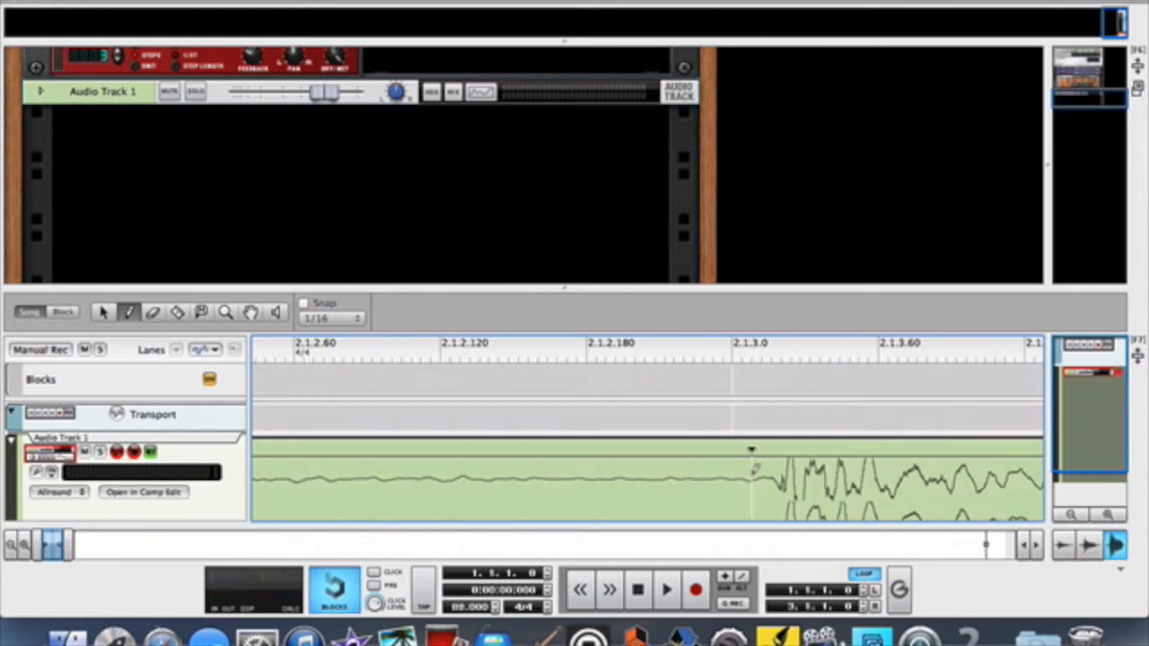
key("i")
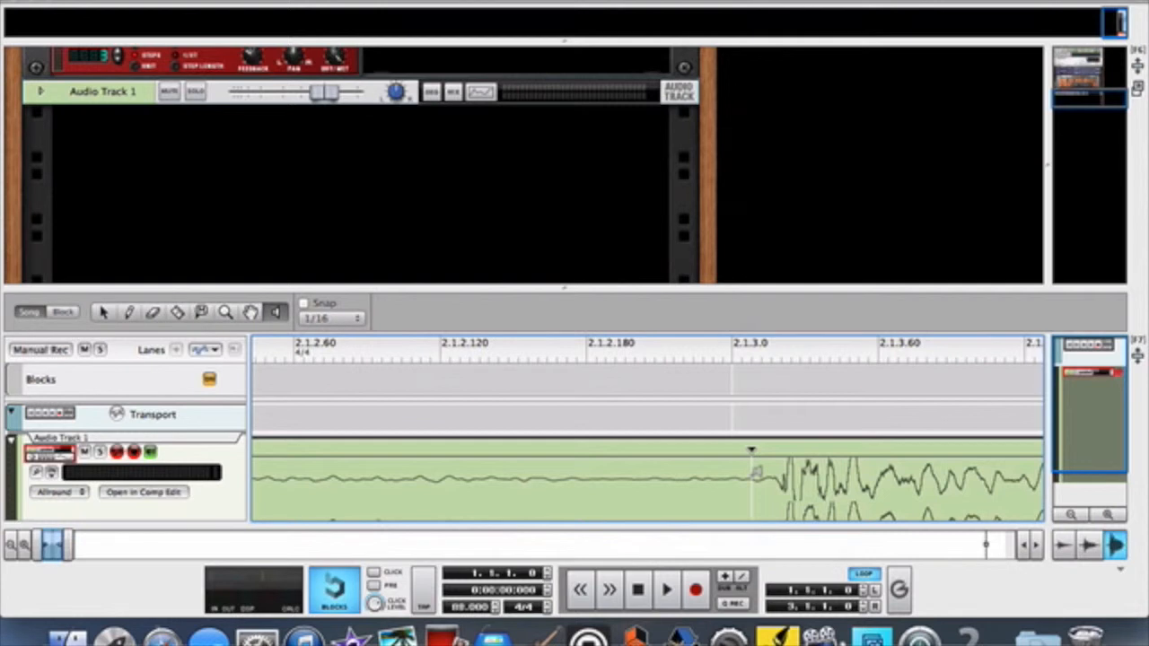
left_click(691, 482)
- Place the slice marker at about 2.1.3.14 instead, just before the hit, and audition the slices on both sides of it
key("w")
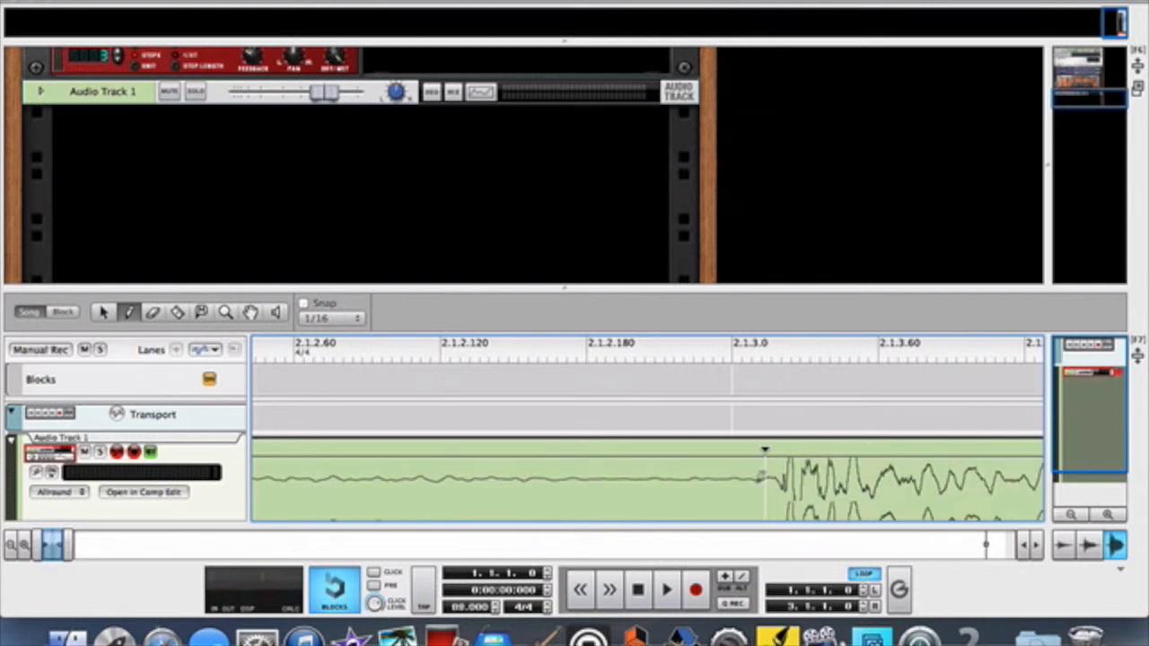
key("i")
left_click(743, 485)
left_click(743, 486)
left_click(744, 485)
left_click(828, 480)
scroll(829, 480, "right", 10)
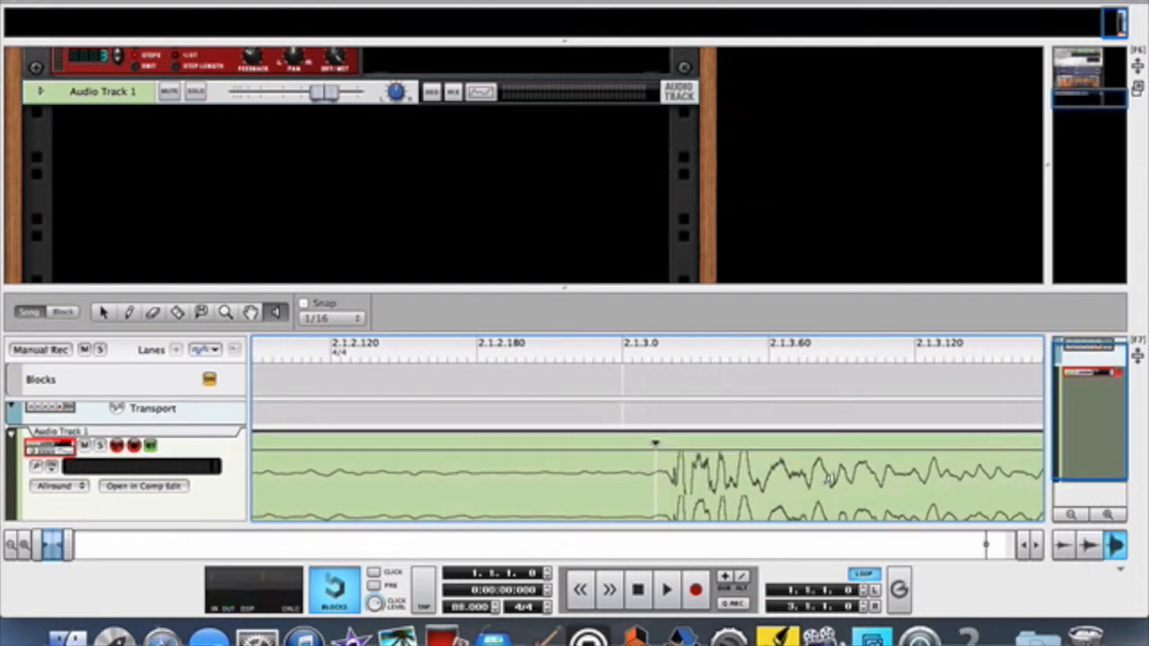
- Audition the slice after 2.1.3.0 on Audio Track 1 and delete the slice marker at the hit just after 2.2.1.0
scroll(828, 481, "down", 1)
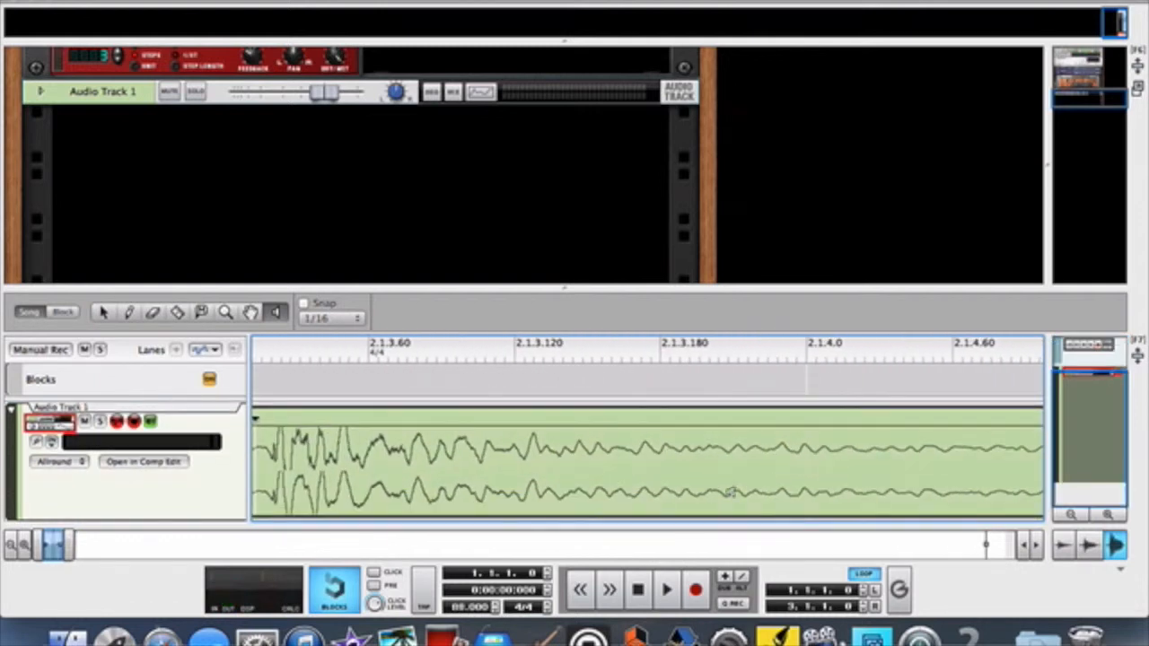
left_click(687, 482)
scroll(688, 482, "right", 8)
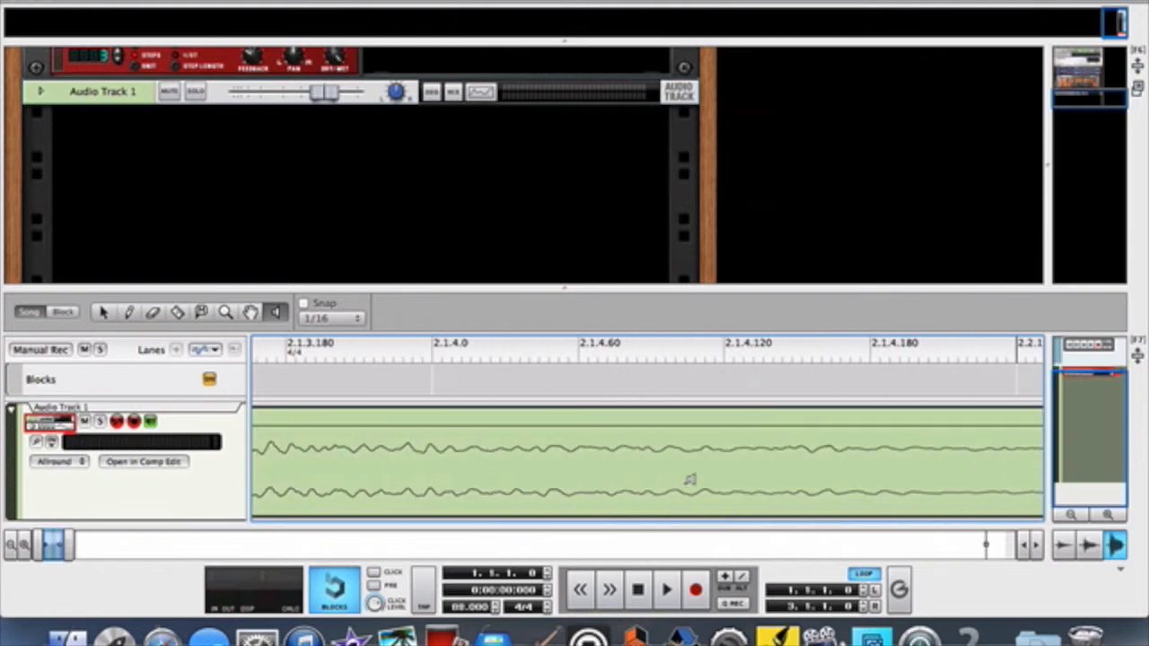
scroll(718, 474, "right", 1)
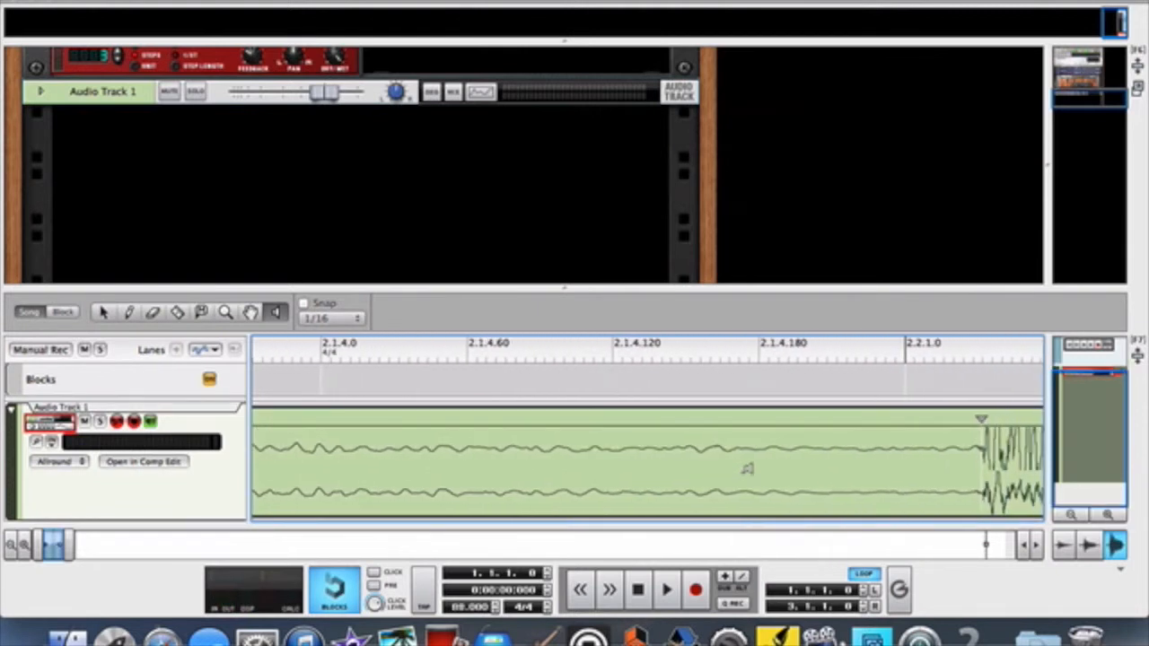
key("w")
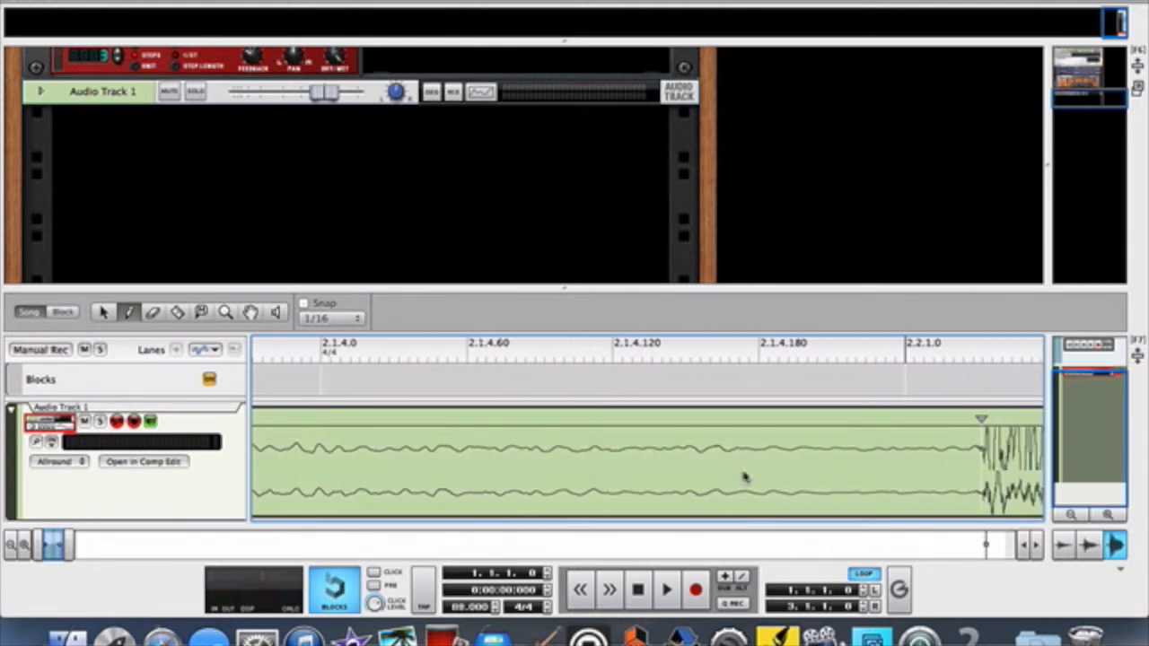
key("q")
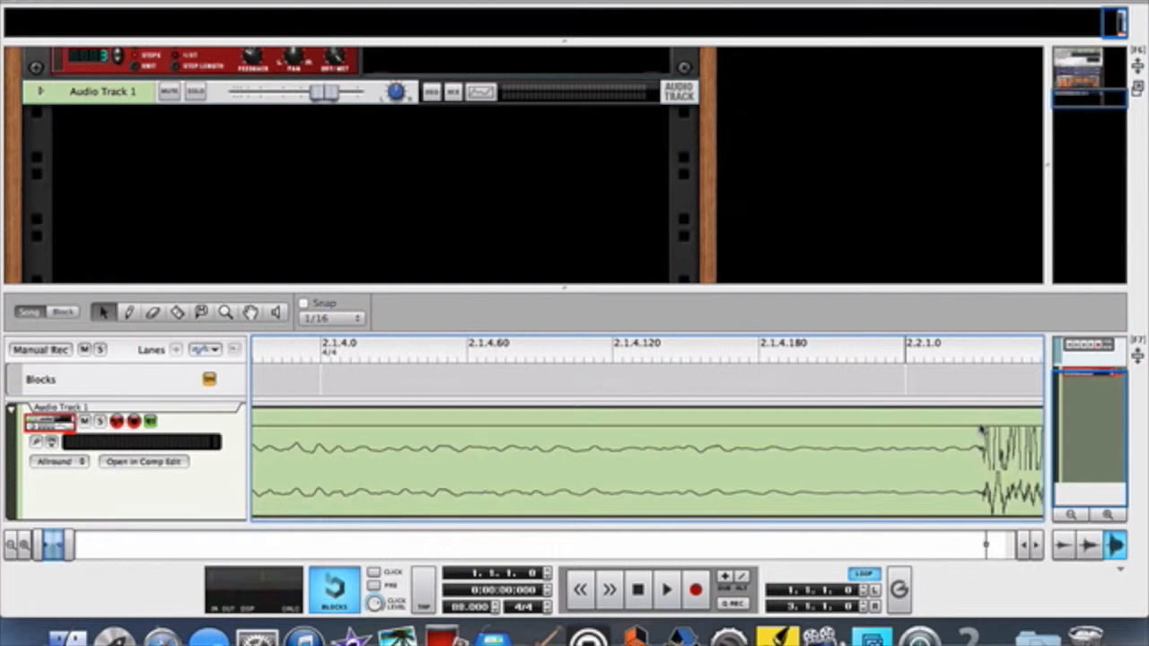
key("i")
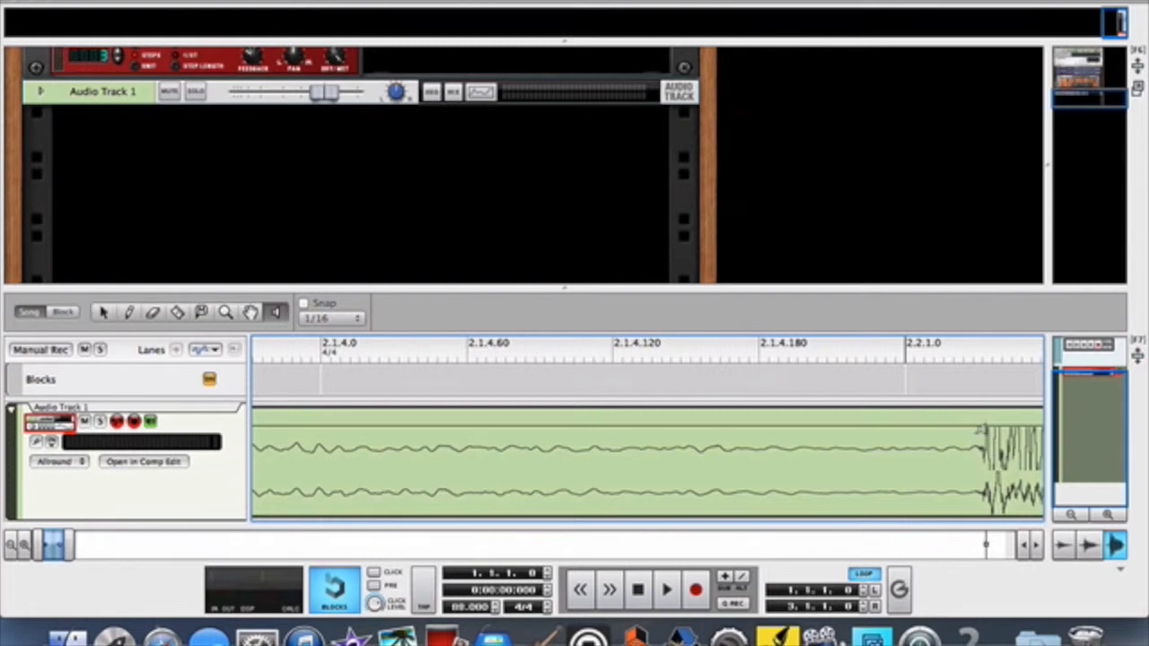
- Try to add a slice marker just ahead of the hit after 2.2.1.0 and audition the preceding slice
key("w")
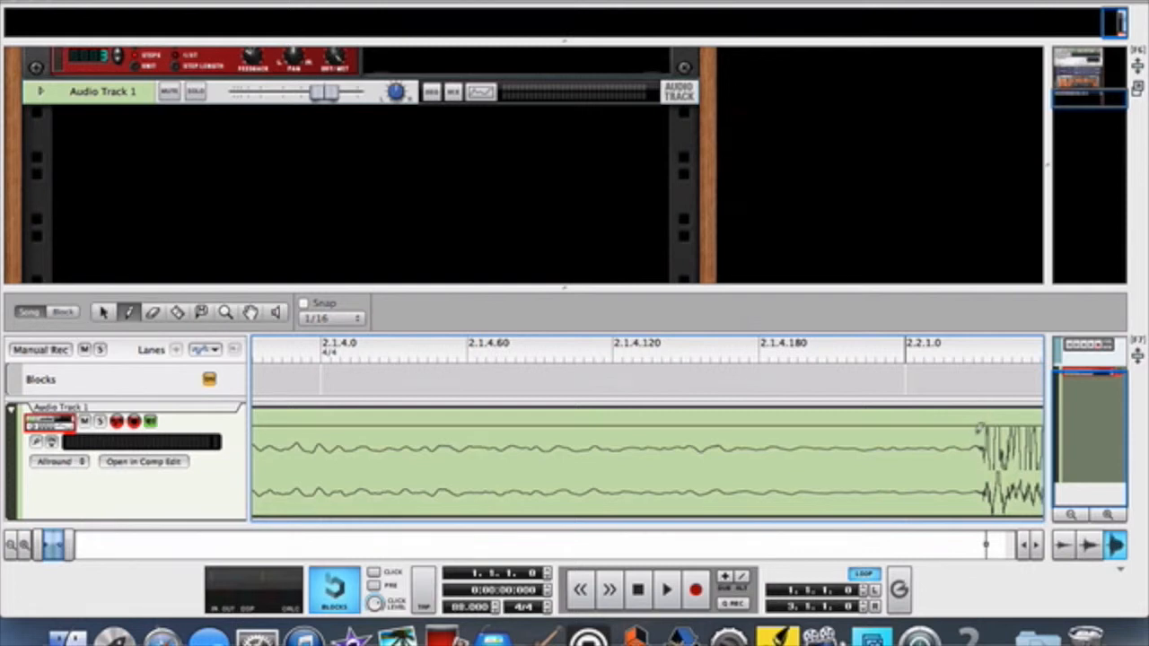
left_click(975, 431)
key("i")
left_click(936, 448)
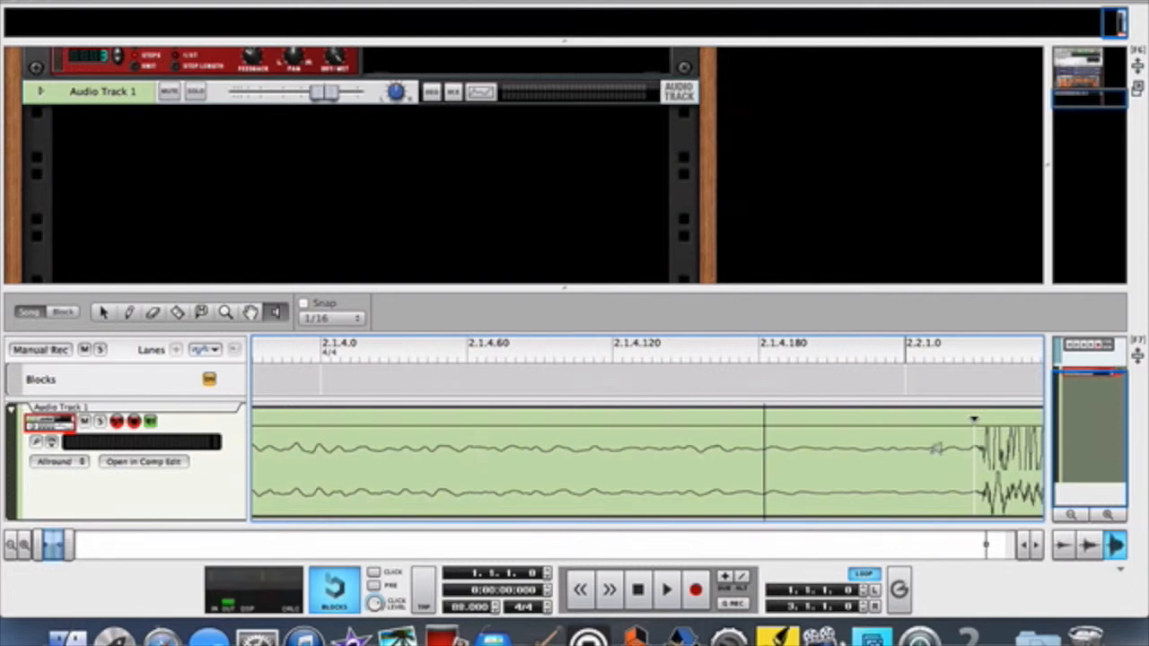
key("super+z")
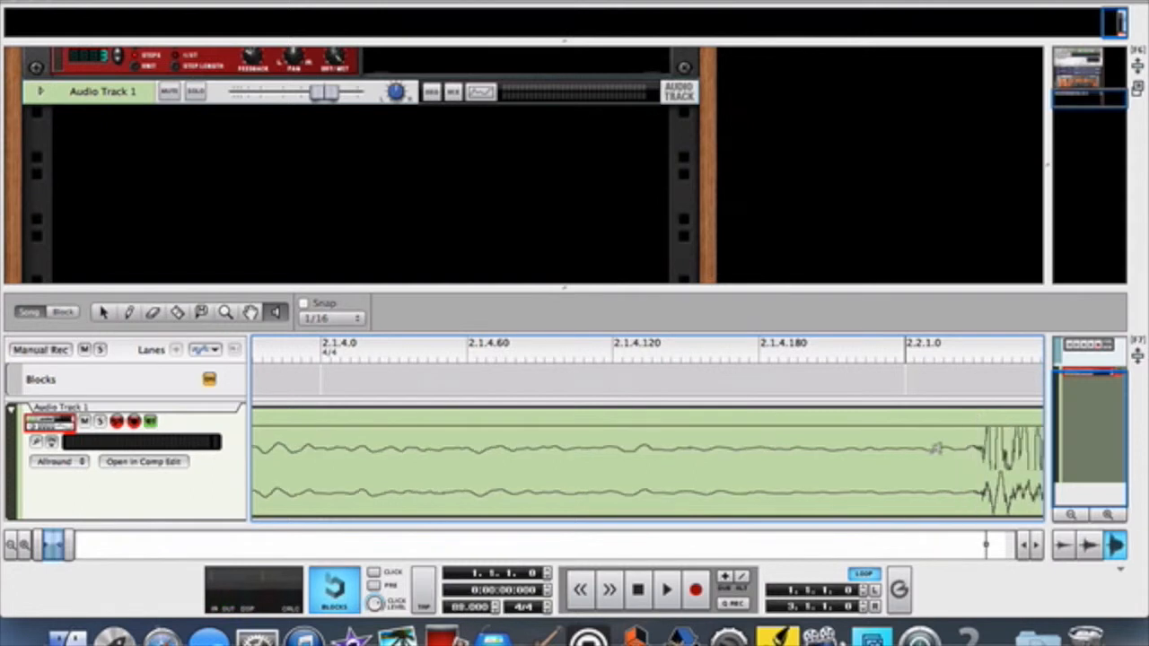
- Place a slice marker slightly before the transient that follows 2.2.1.0 on Audio Track 1
key("w")
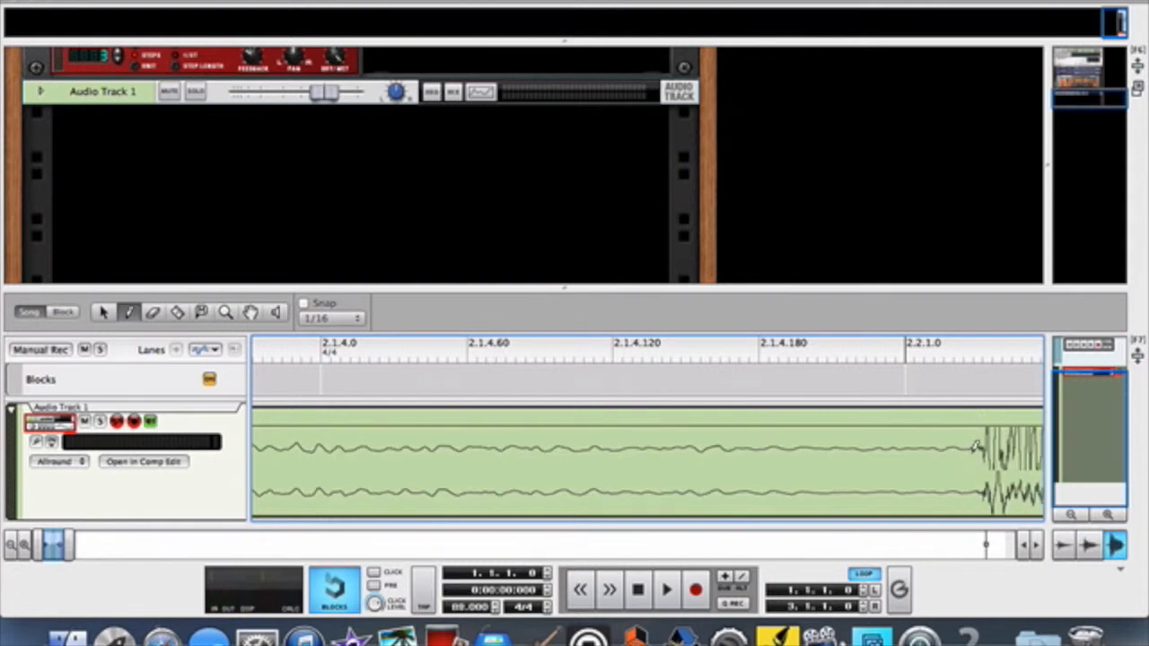
left_click(974, 449)
key("i")
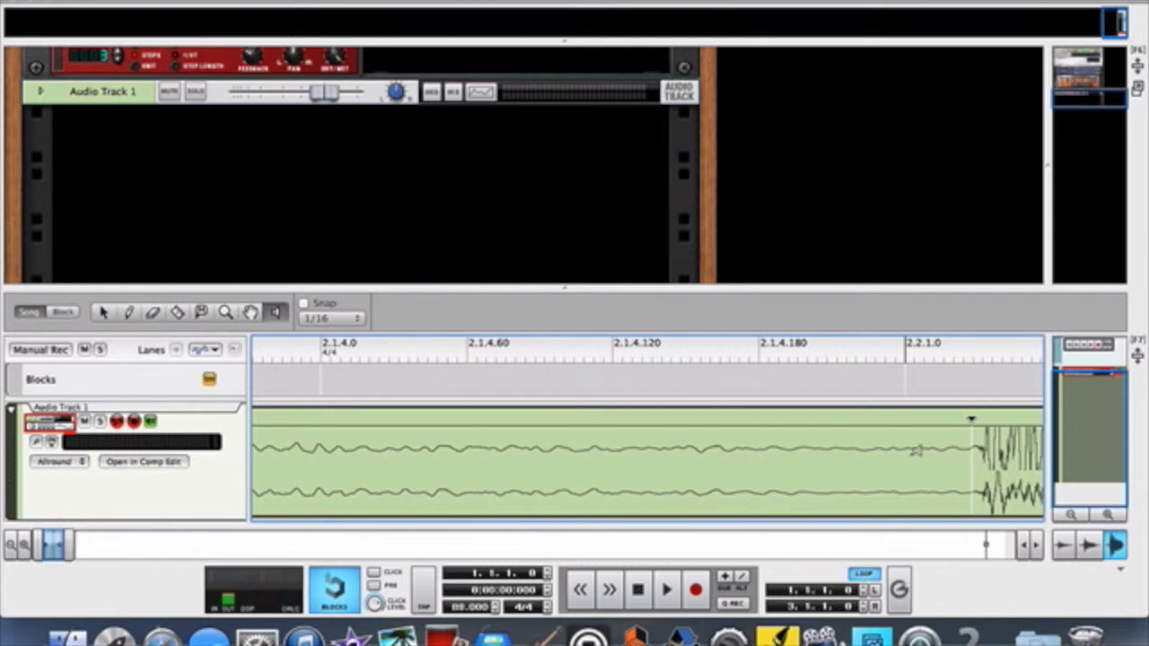
- Examine the remaining slice markers against their transients from 2.2.1.0 to the clip's end at bar 3
scroll(942, 446, "right", 4)
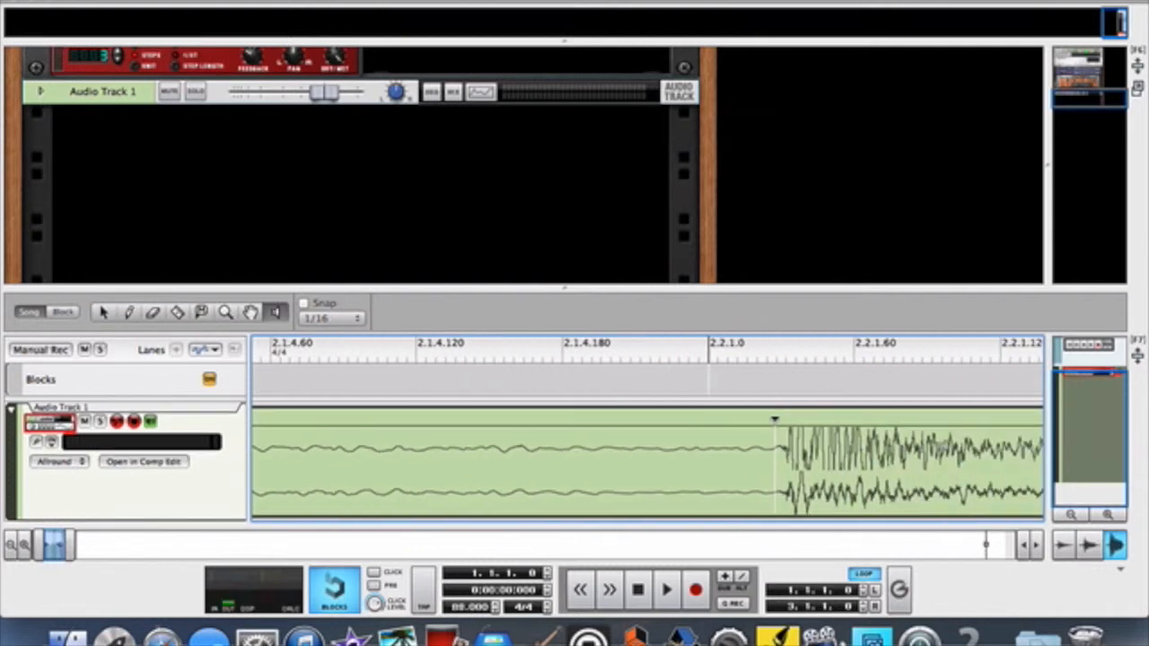
scroll(938, 442, "right", 15)
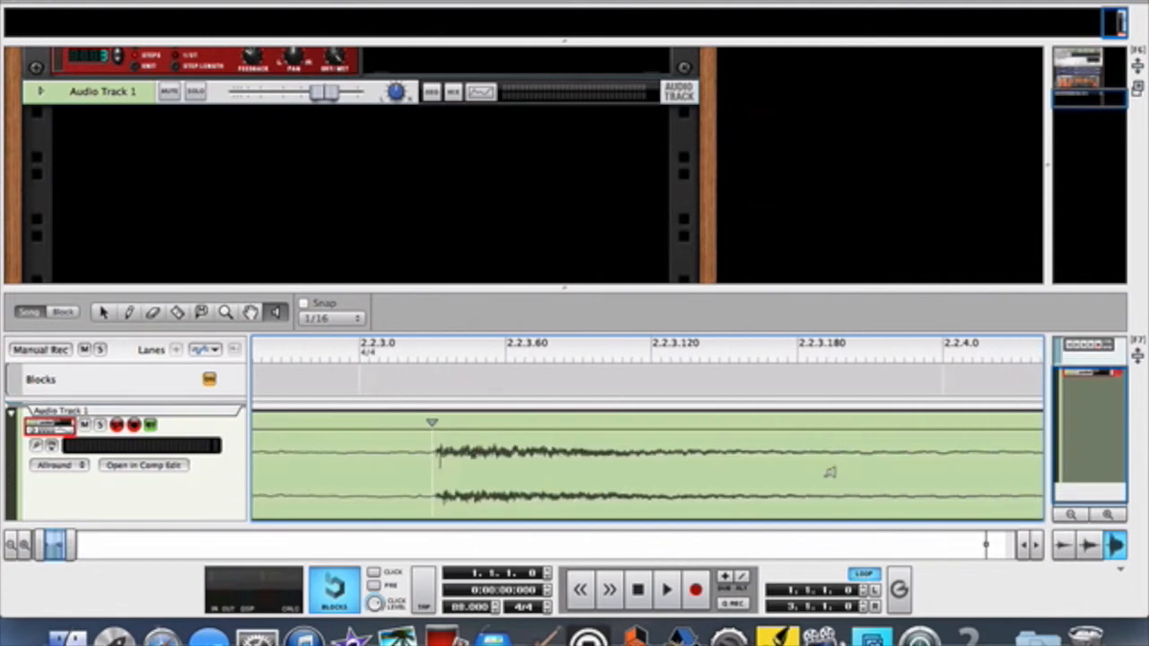
scroll(837, 473, "right", 16)
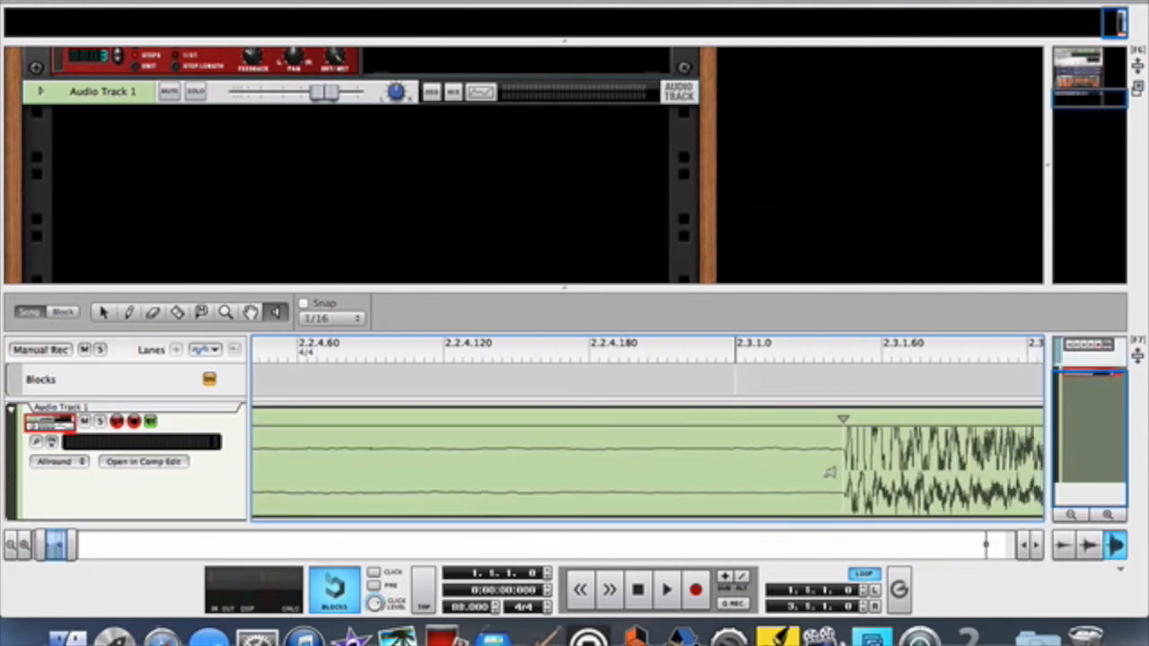
scroll(829, 473, "right", 6)
scroll(884, 464, "right", 18)
scroll(884, 464, "right", 18)
scroll(847, 539, "right", 4)
scroll(846, 475, "right", 18)
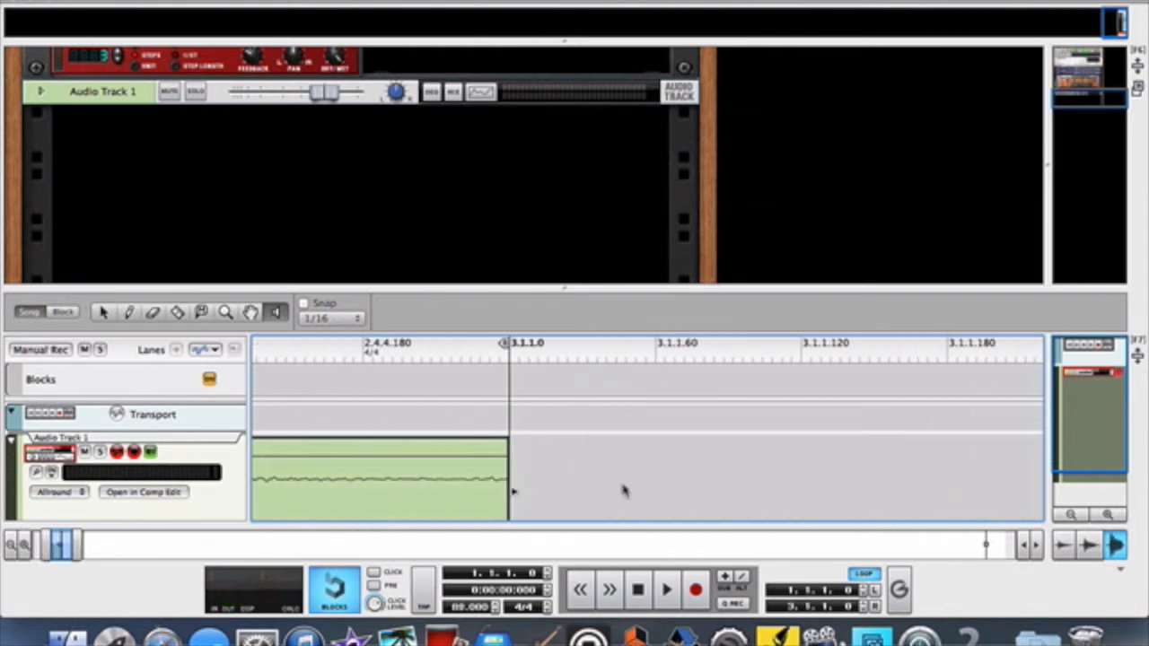
scroll(477, 475, "down", 1)
scroll(477, 475, "left", 12)
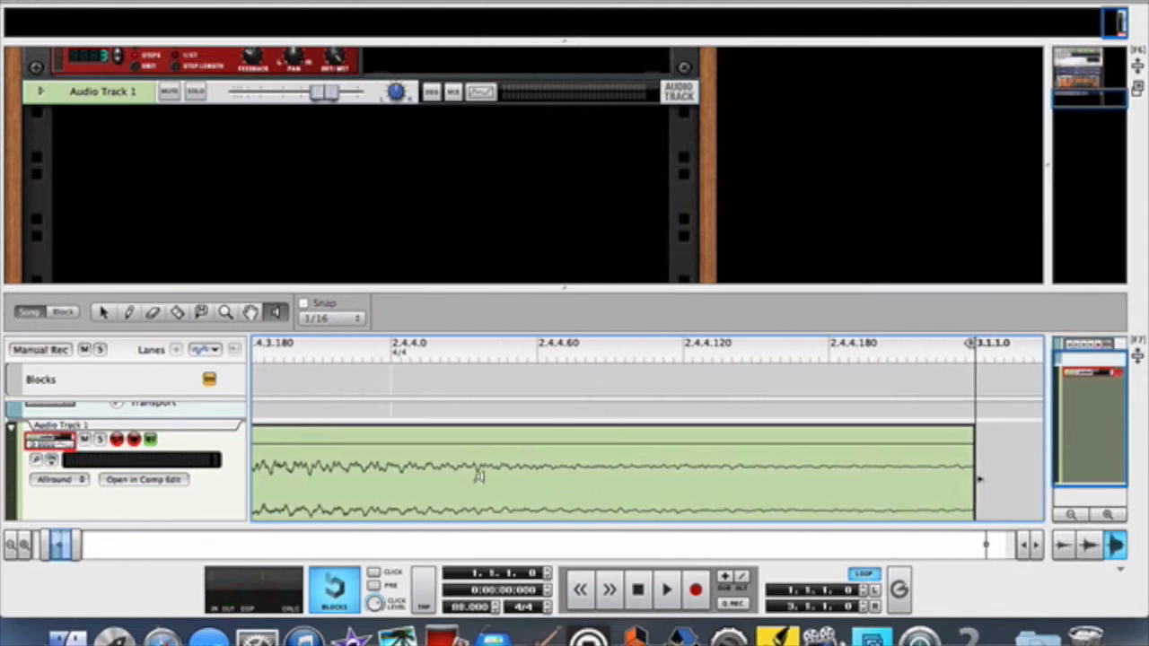
scroll(478, 475, "left", 20)
scroll(478, 476, "down", 1)
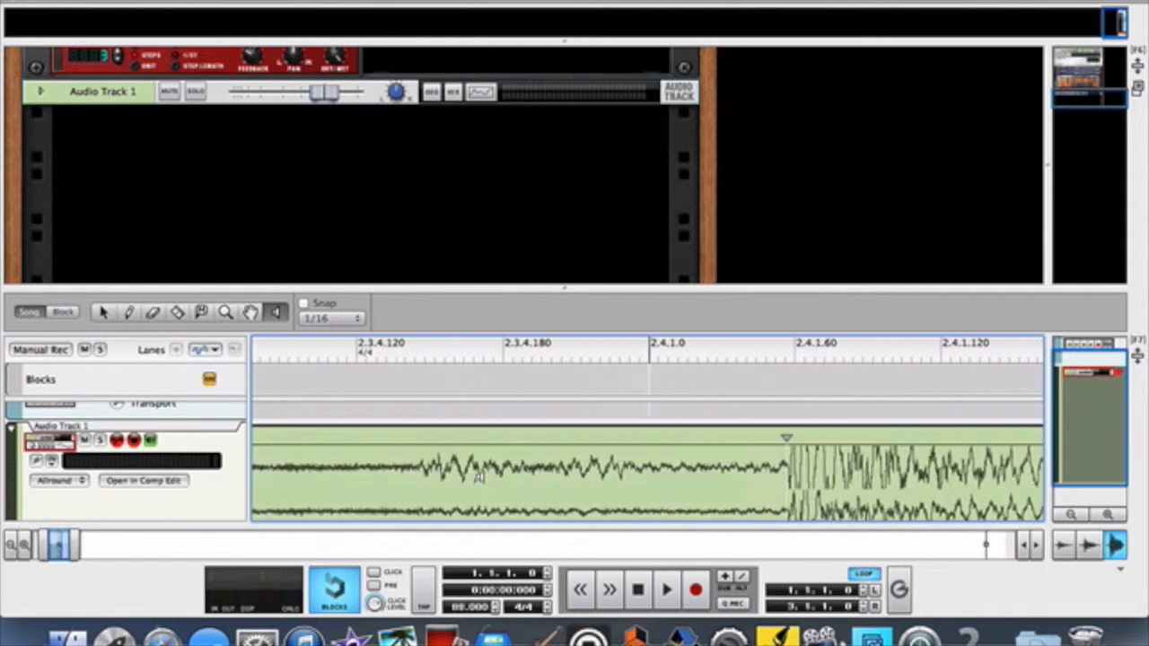
scroll(478, 476, "left", 10)
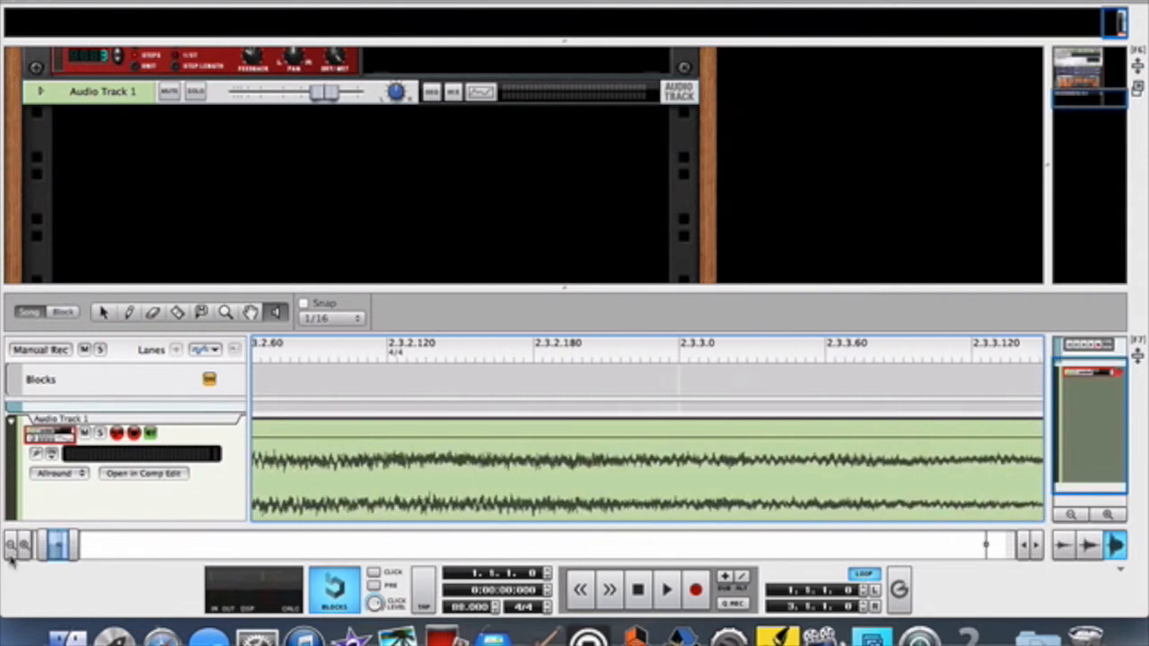
- Play the two-bar loop from its beginning to check the sliced audio as a whole
left_click(9, 547)
left_click(9, 547)
left_click(9, 547)
left_click(9, 547)
left_click(9, 547)
left_click(9, 547)
left_click(9, 548)
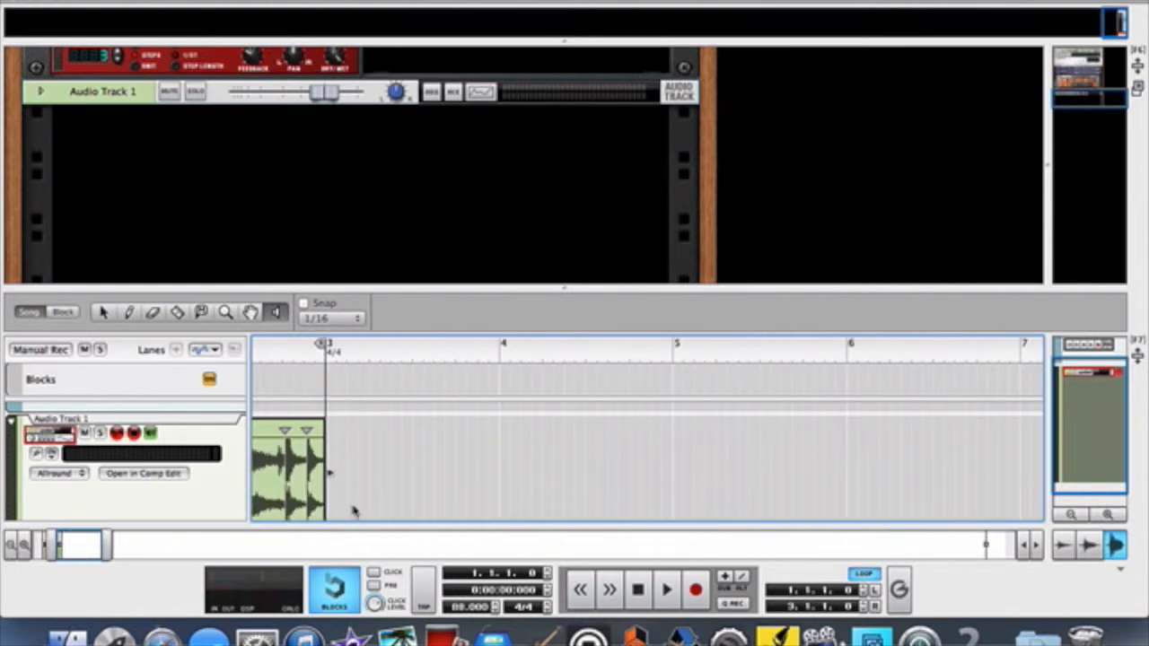
left_click_drag(94, 546, 51, 545)
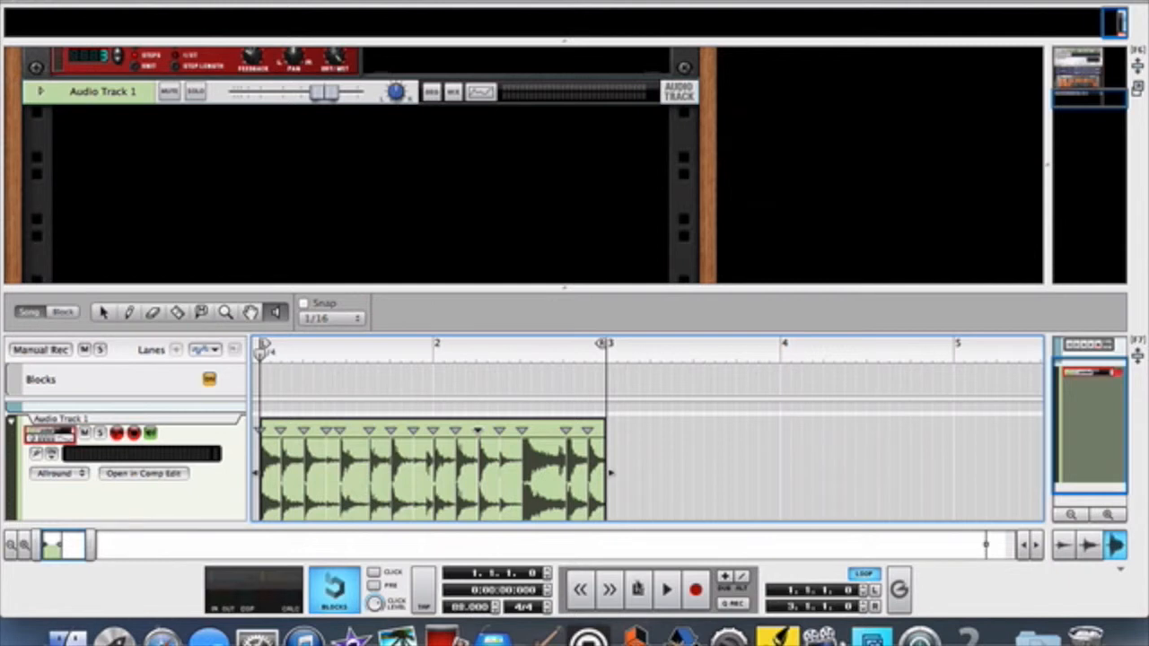
left_click(666, 588)
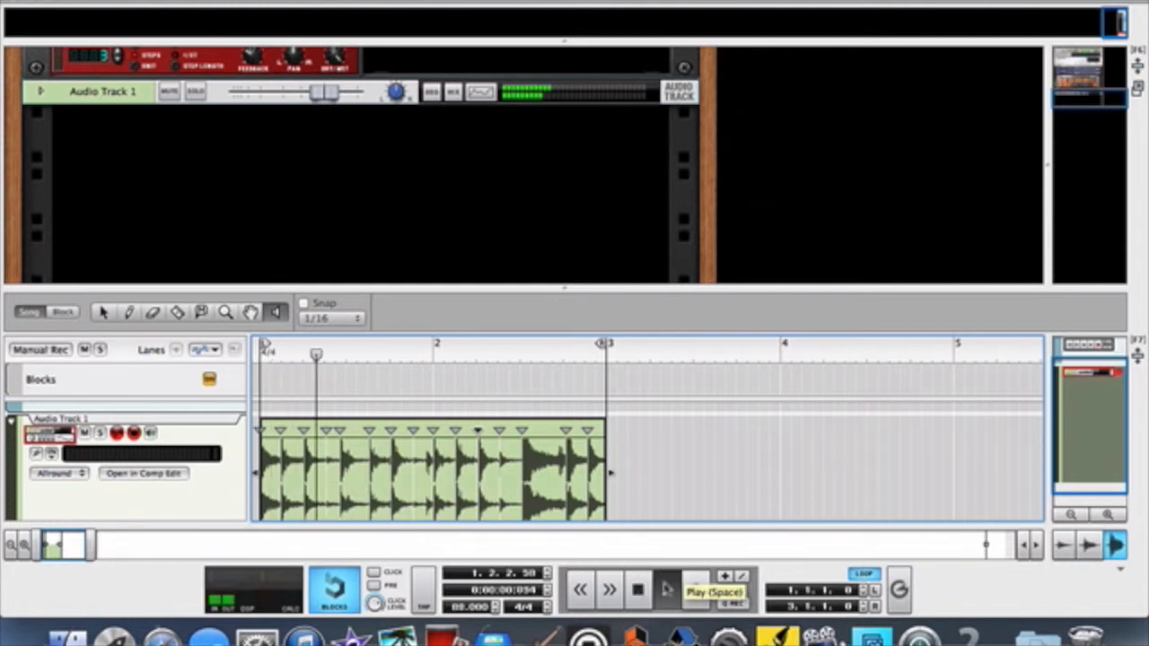
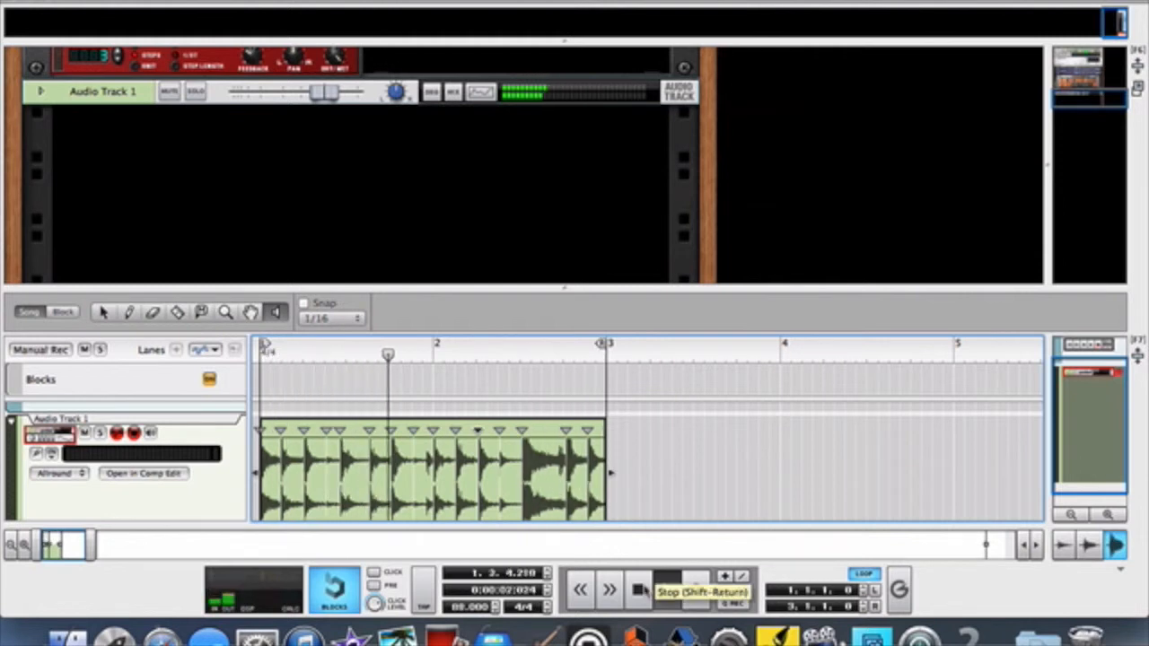
left_click(639, 589)
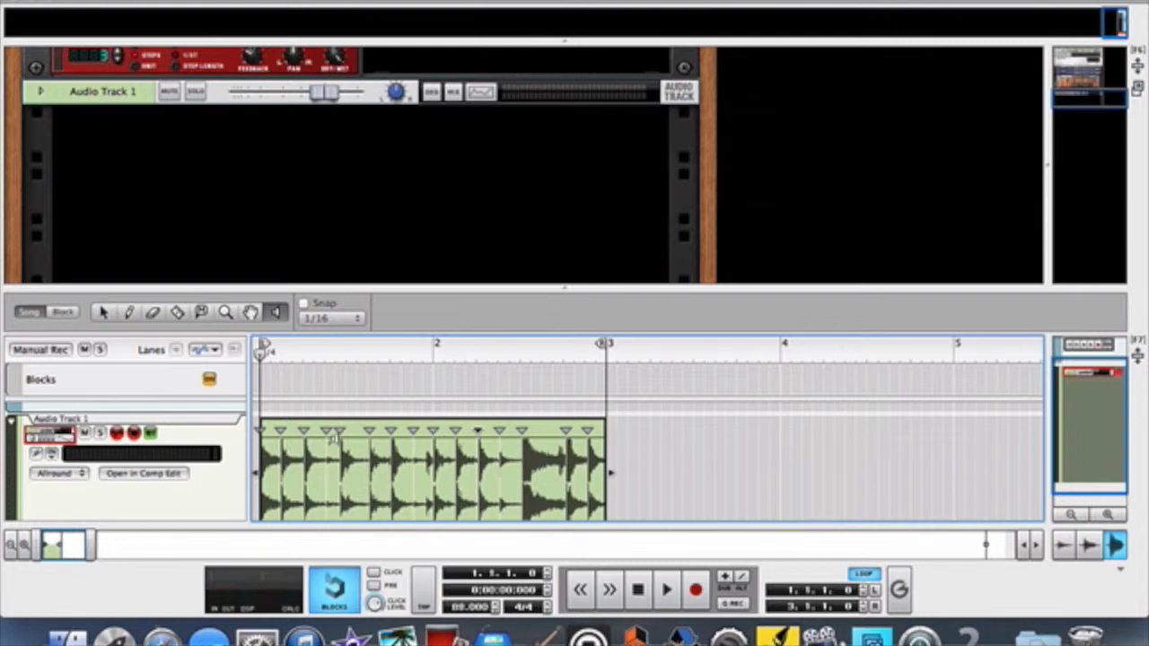
key("q")
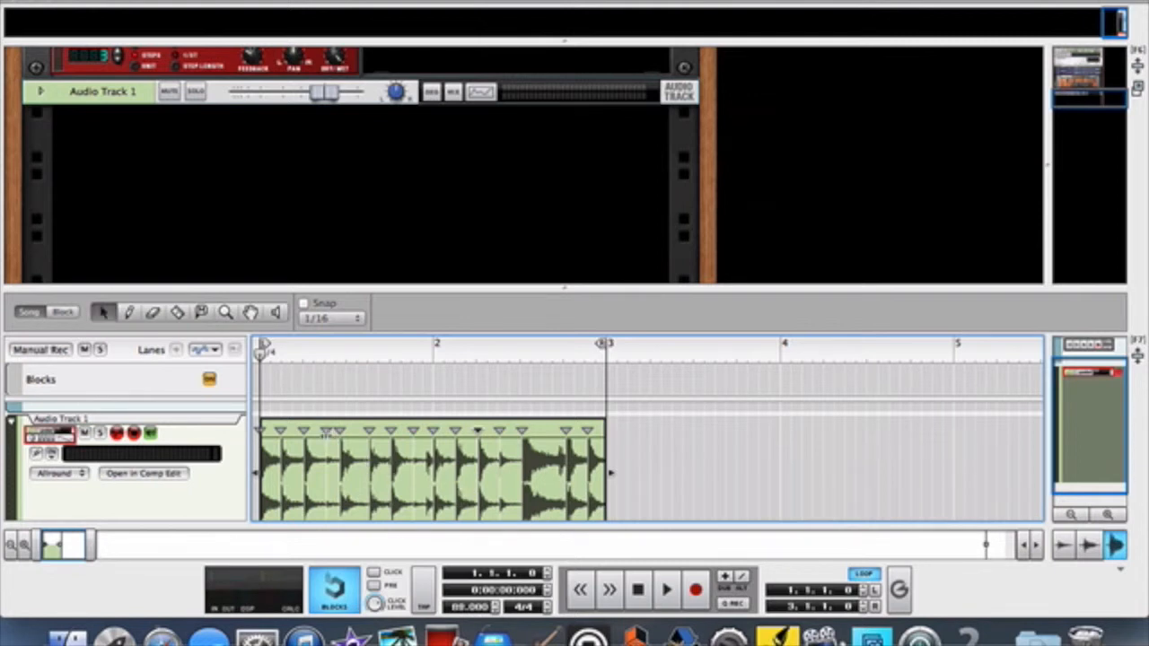
left_click(327, 432)
key("super+a")
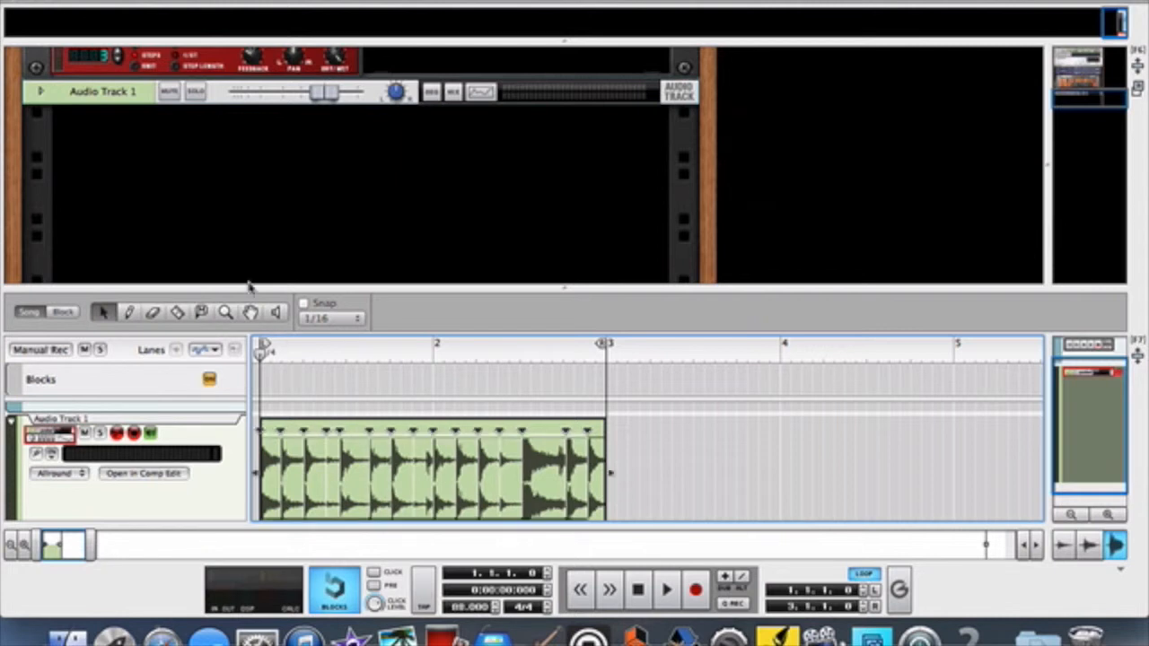
left_click(160, 1)
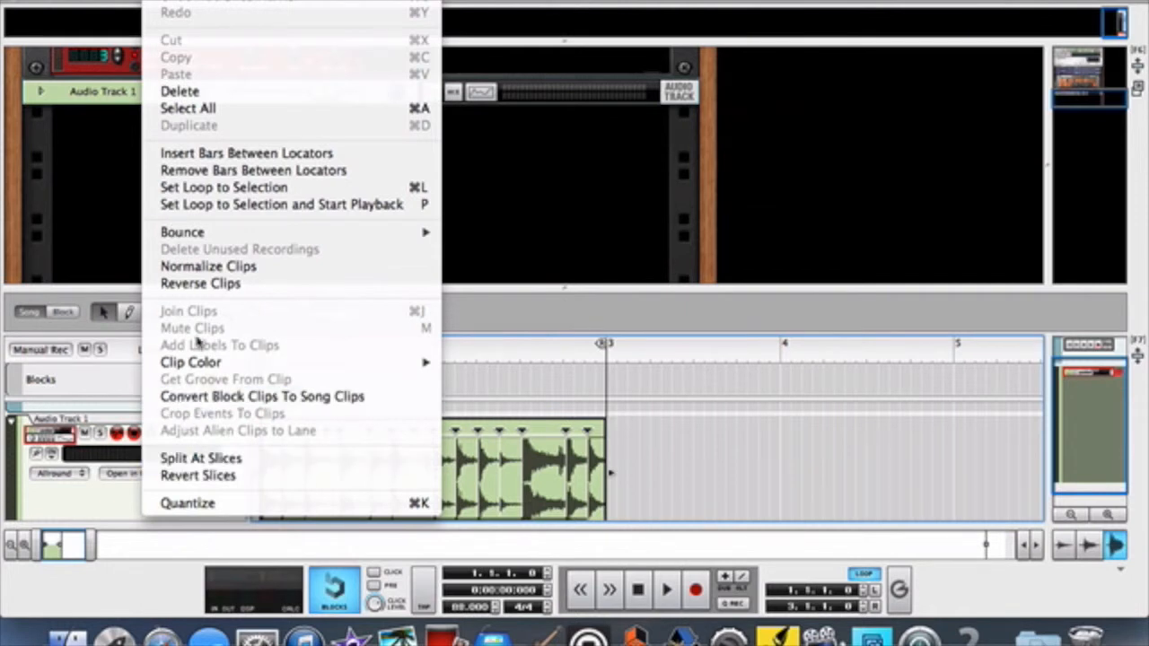
mouse_move(196, 233)
left_click(500, 363)
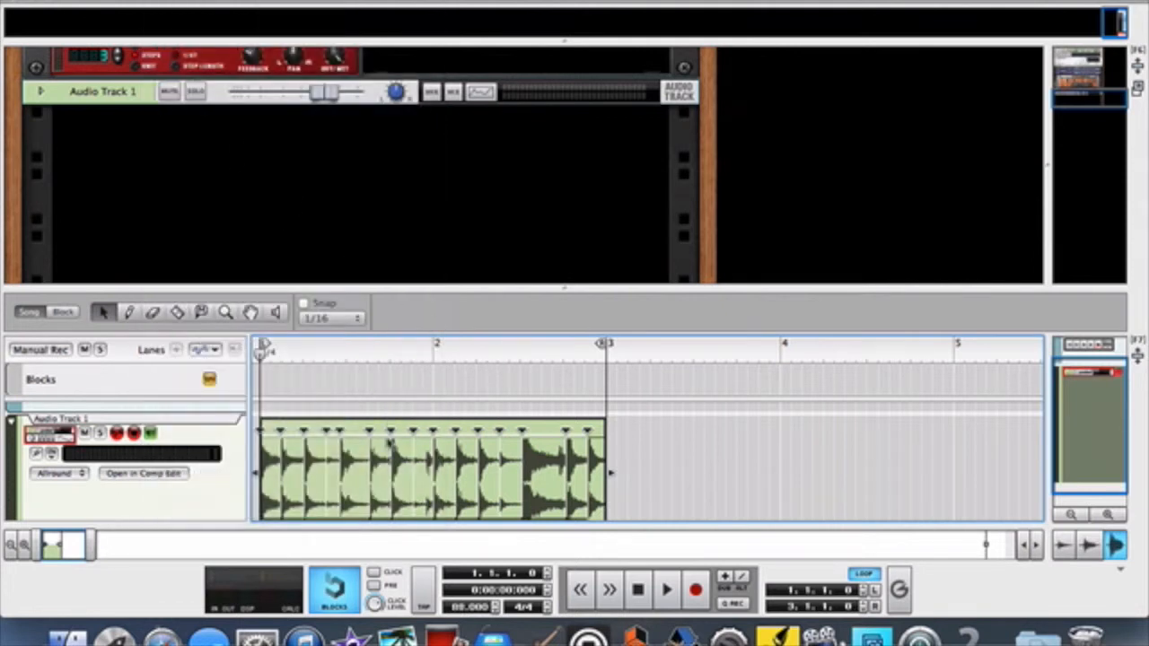
left_click(369, 463)
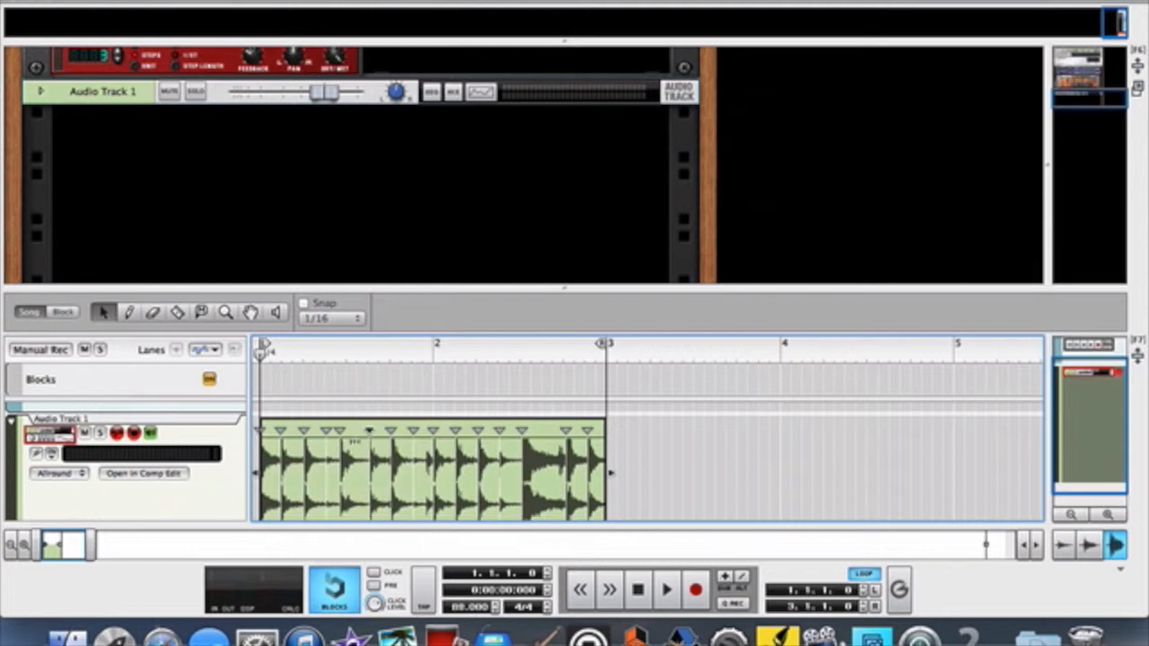
left_click(144, 1)
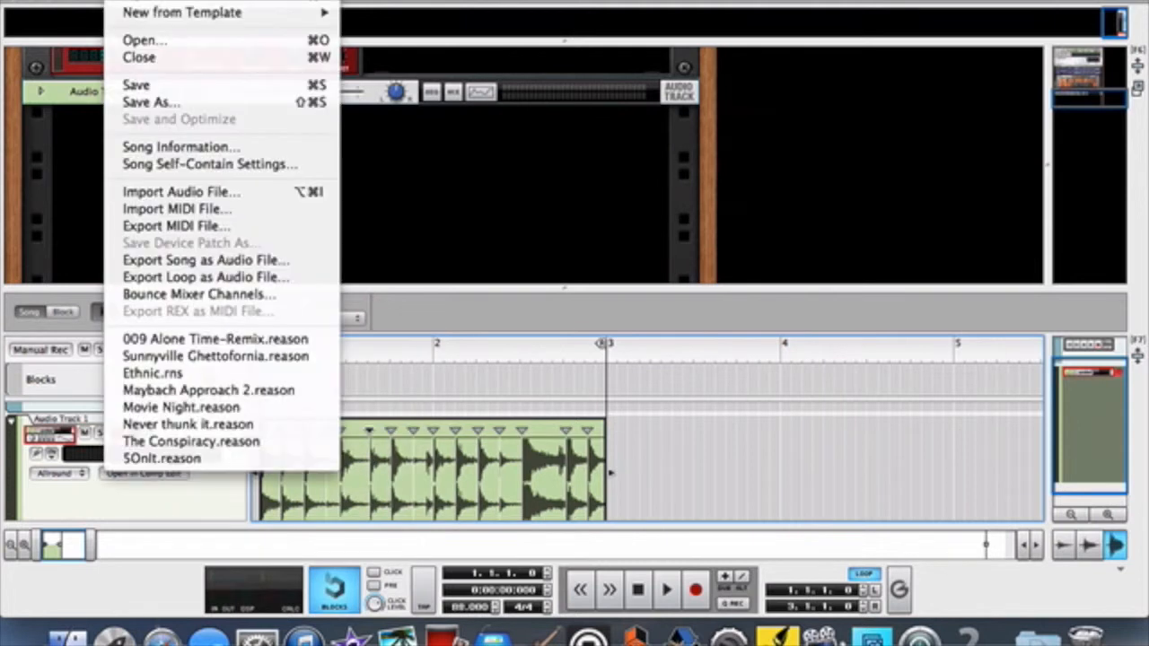
mouse_move(161, 1)
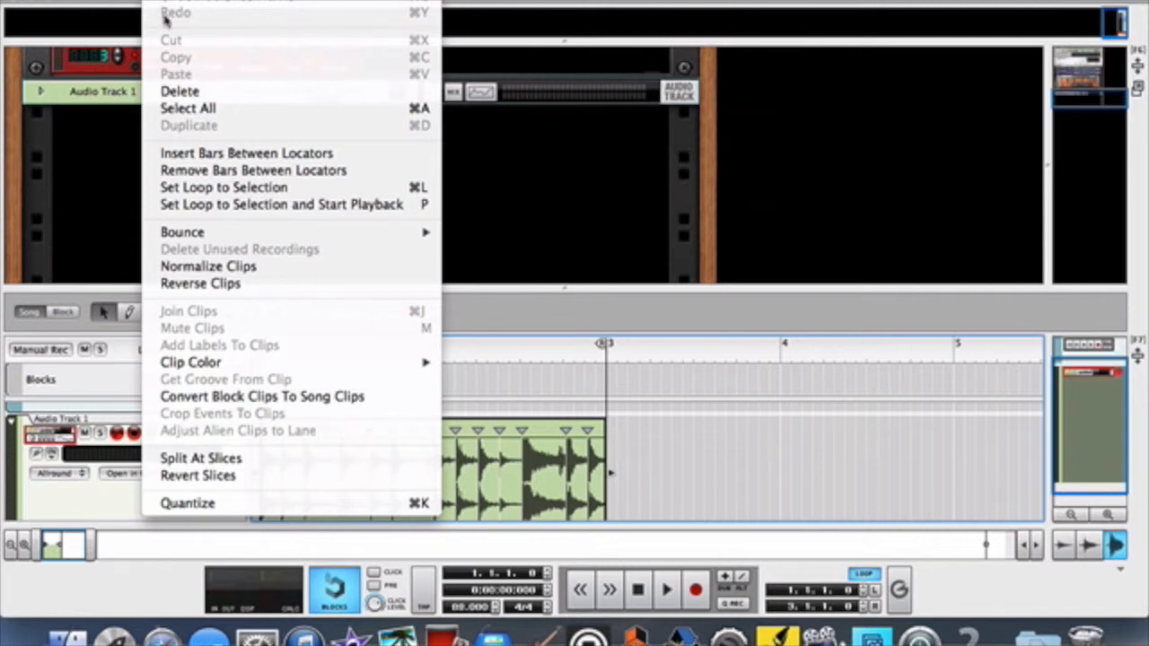
mouse_move(124, 1)
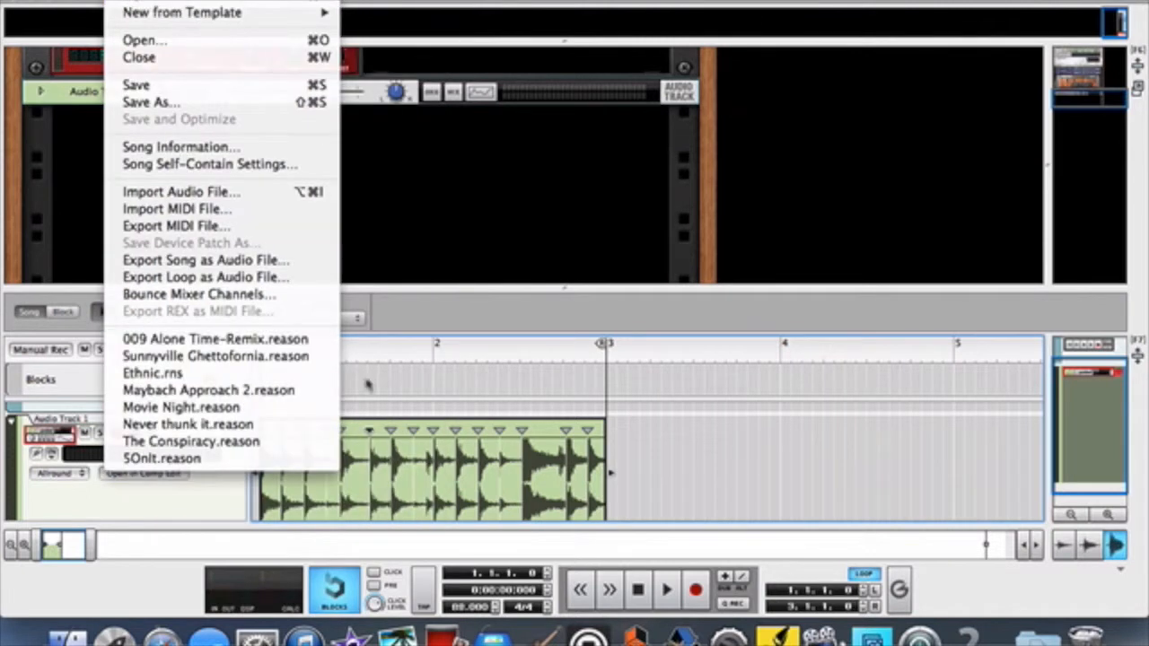
left_click(409, 435)
- Select all slice markers in the clip, split it at the slices, and select the first resulting clip
left_click(412, 431)
key("super+a")
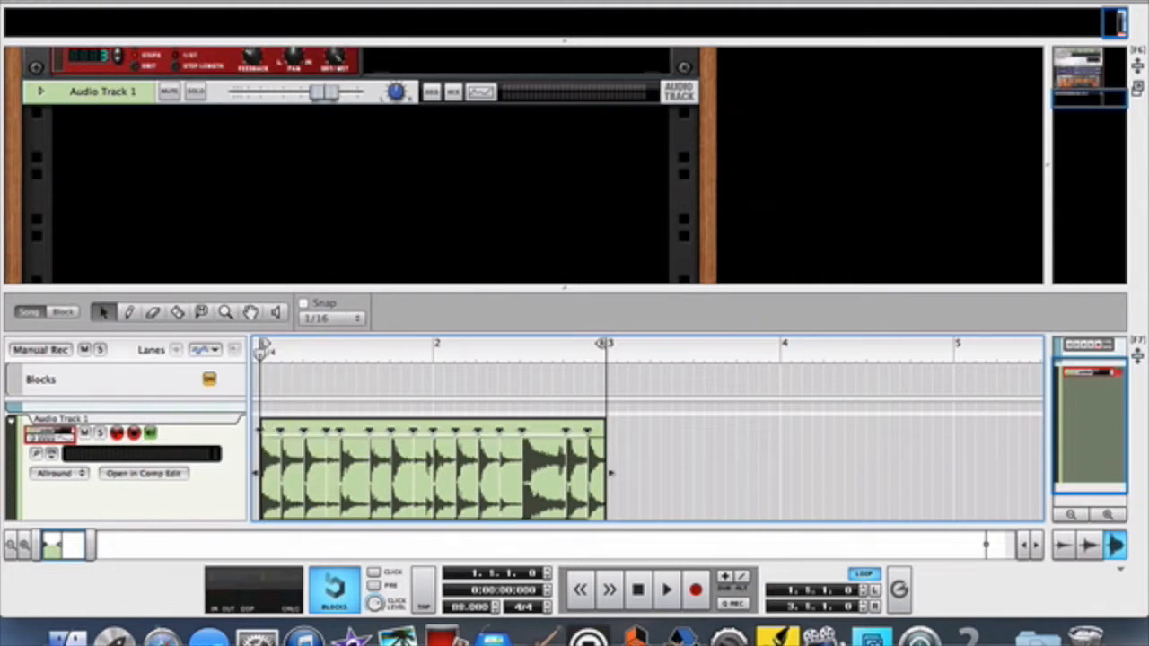
left_click(121, 0)
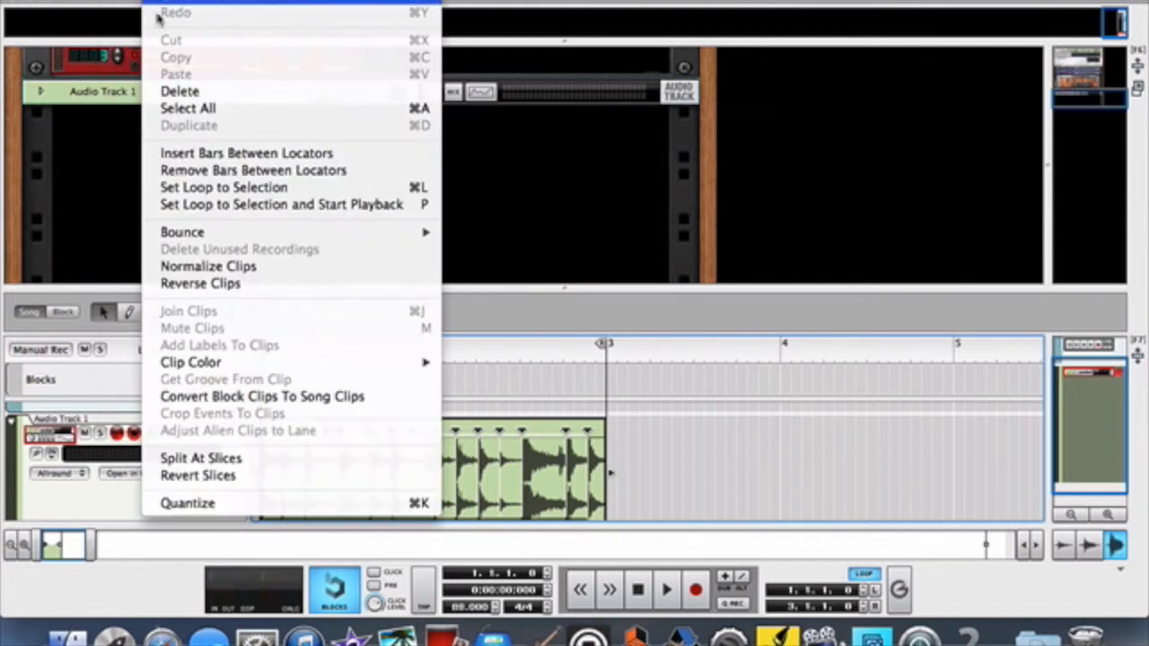
left_click(223, 459)
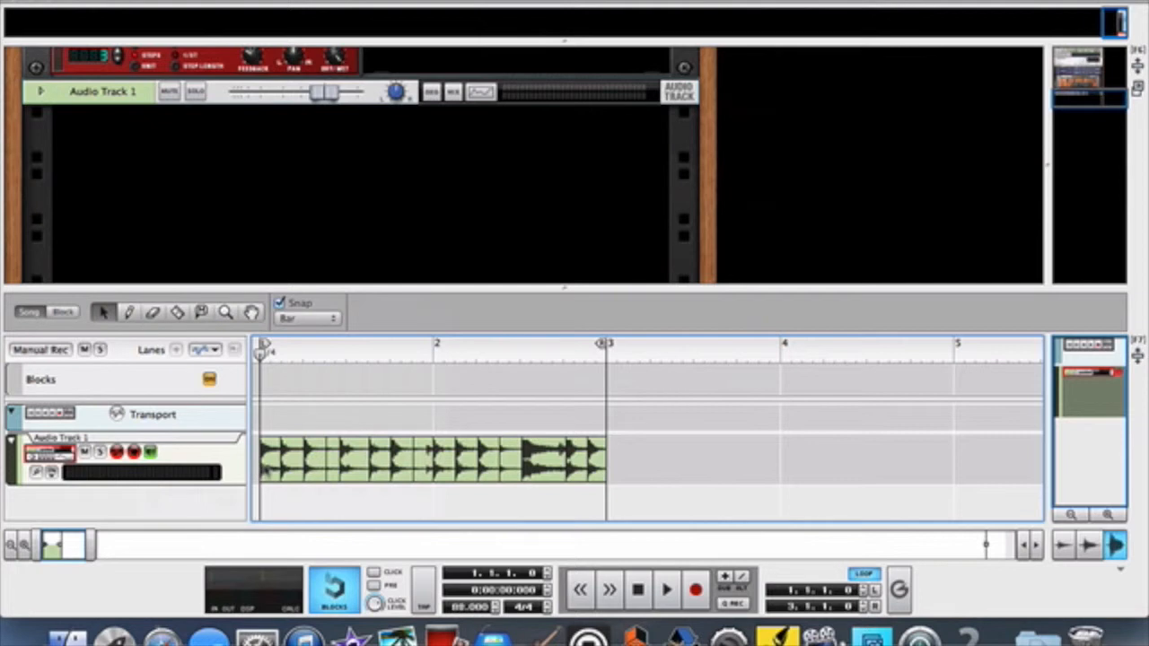
left_click(263, 465)
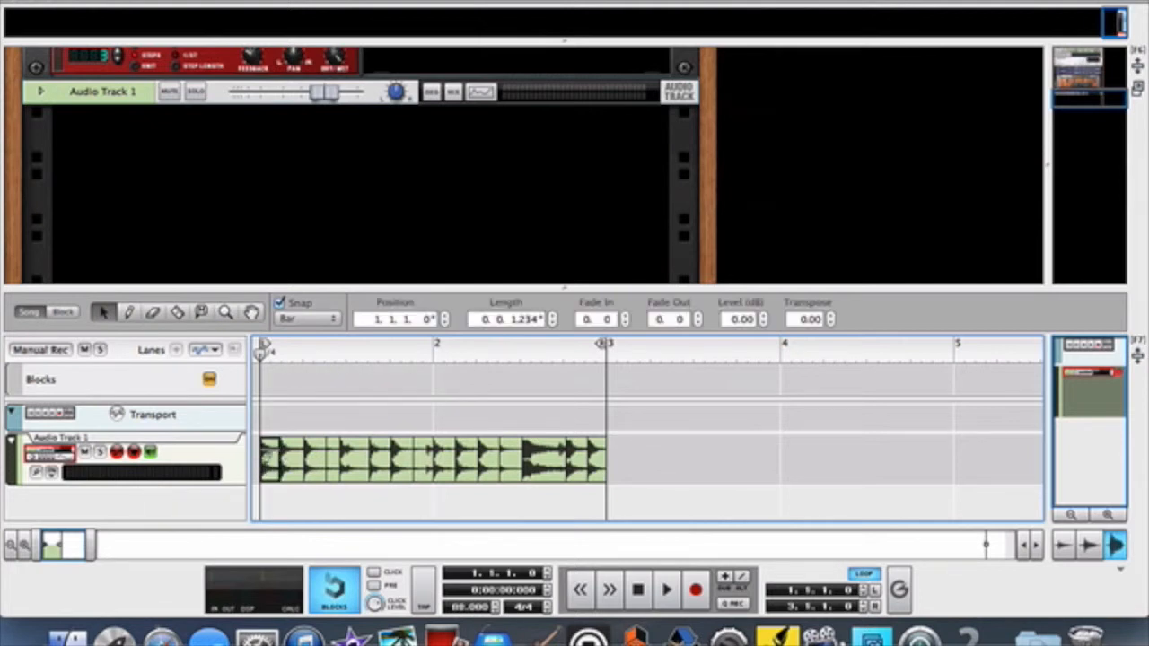
- Select all the sliced clips on Audio Track 1 and bounce them to new samples
key("super+a")
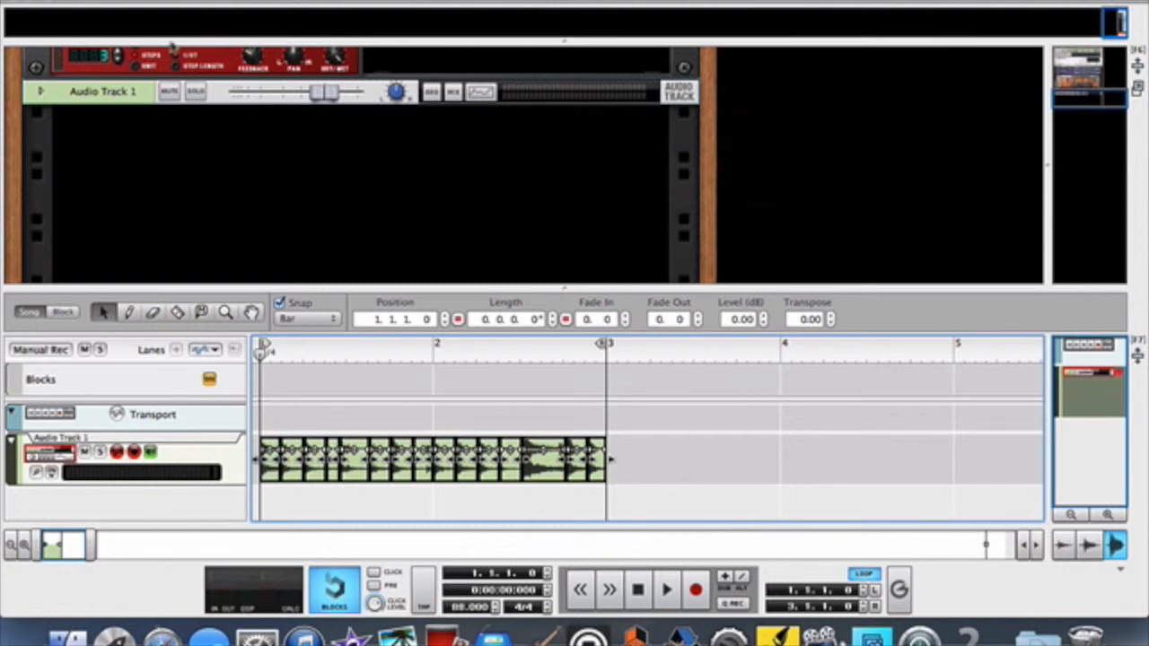
left_click(122, 1)
mouse_move(160, 1)
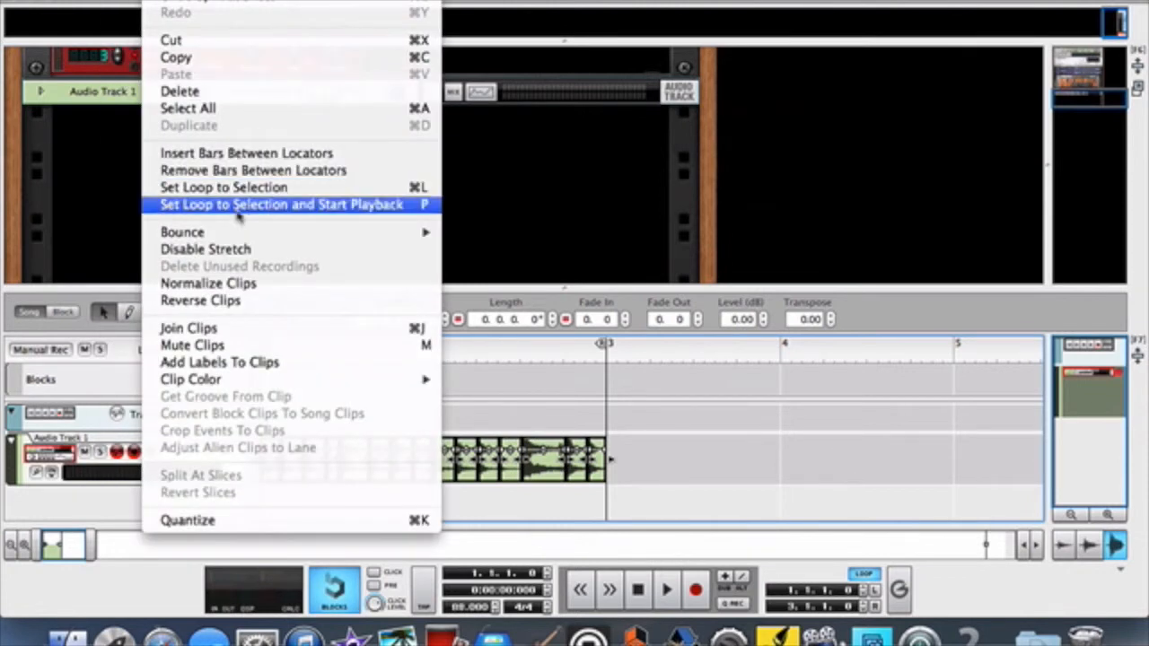
mouse_move(301, 235)
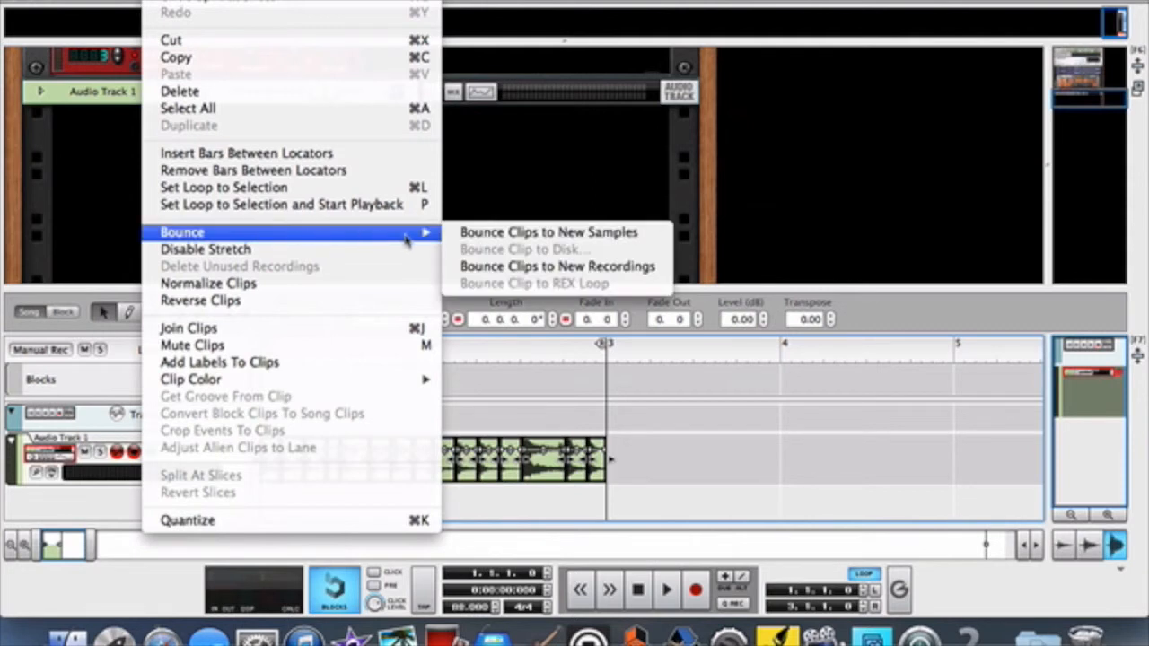
left_click(471, 233)
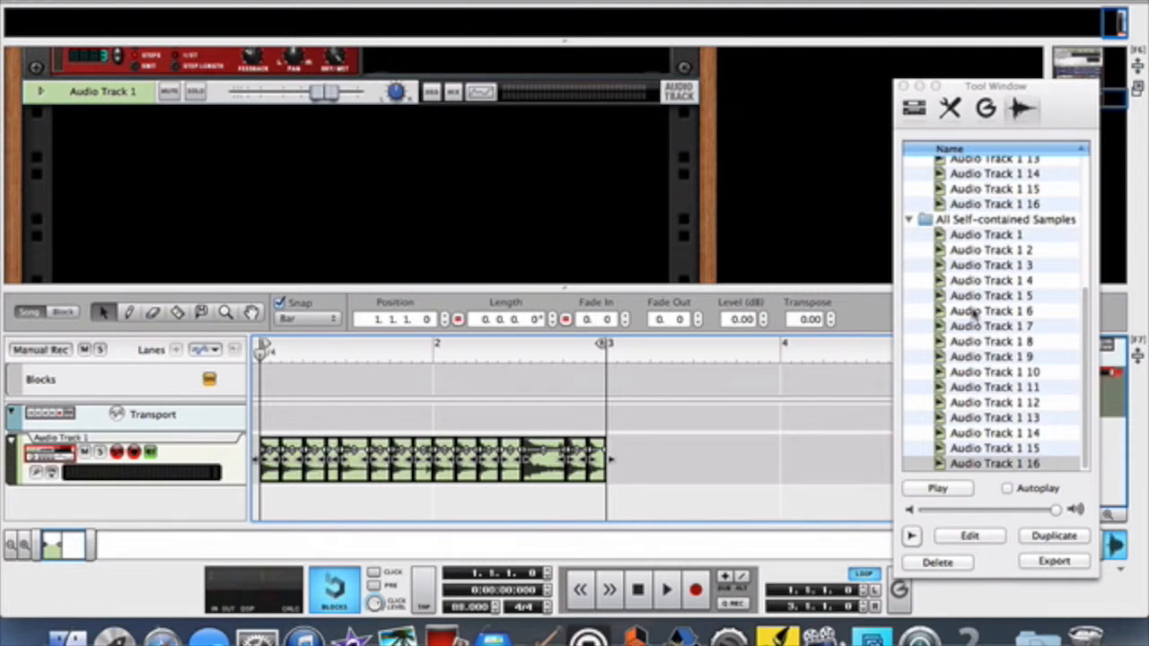
- Audition the self-contained samples one by one, from Audio Track 1 through Audio Track 1 8
left_click(984, 237)
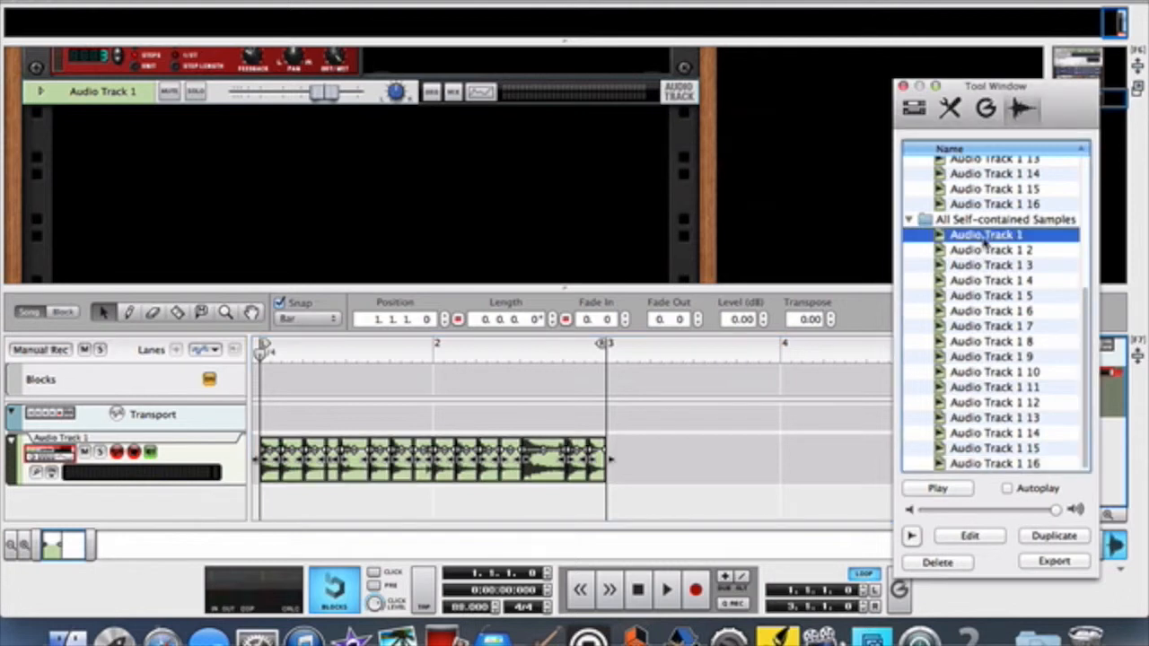
left_click(953, 489)
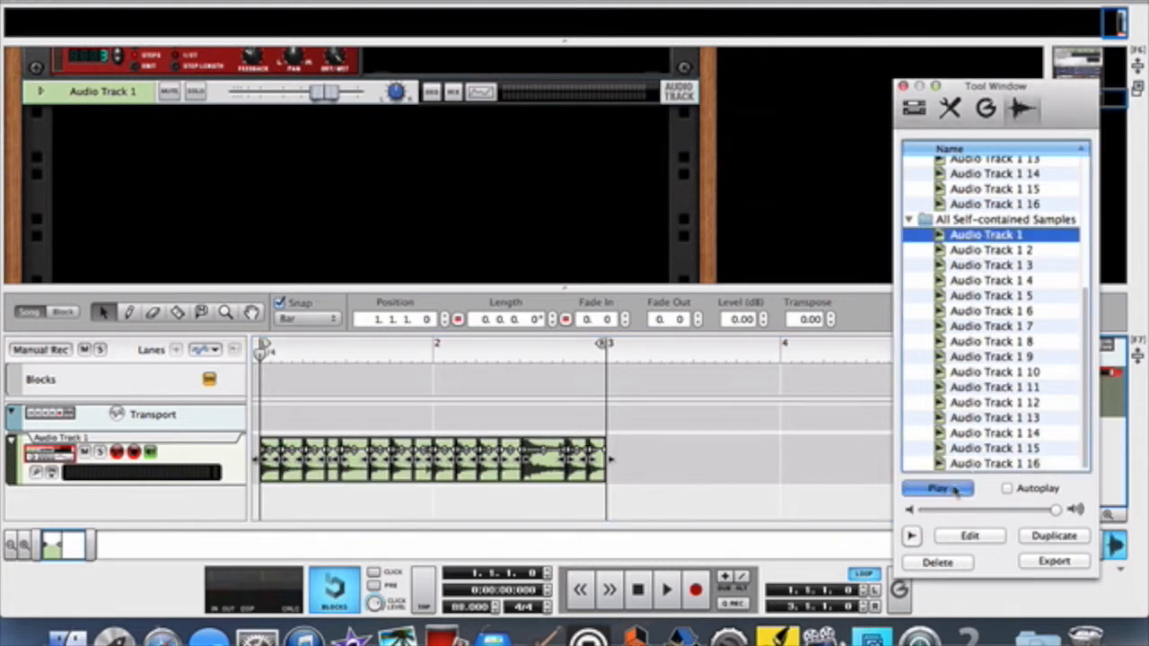
left_click(995, 257)
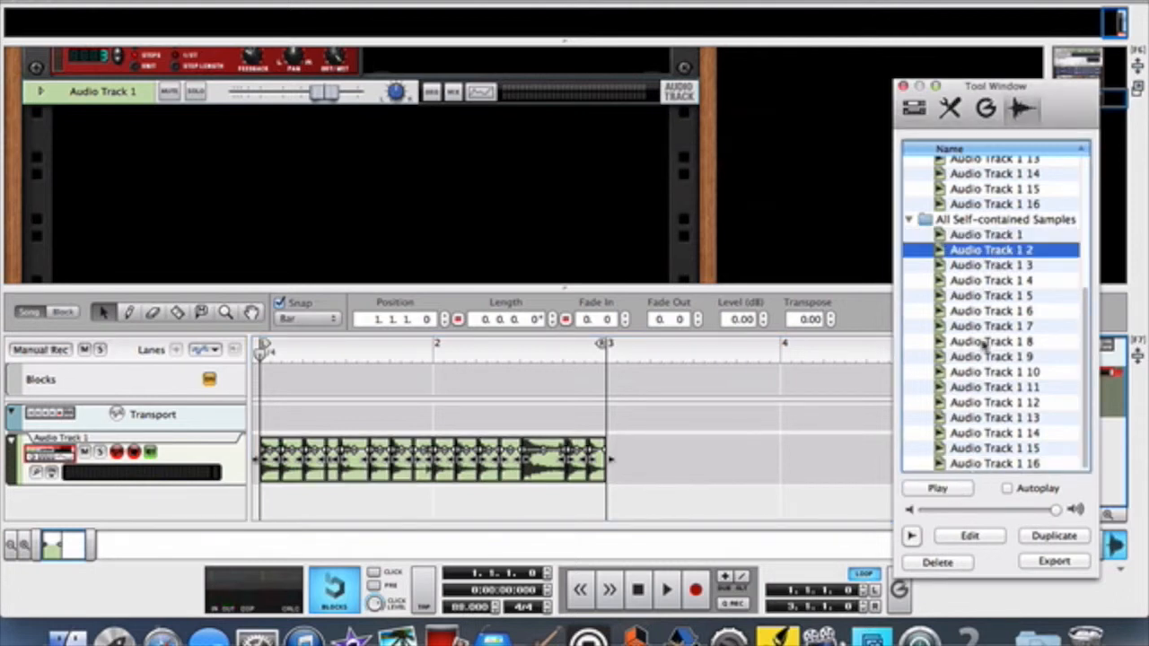
left_click(938, 488)
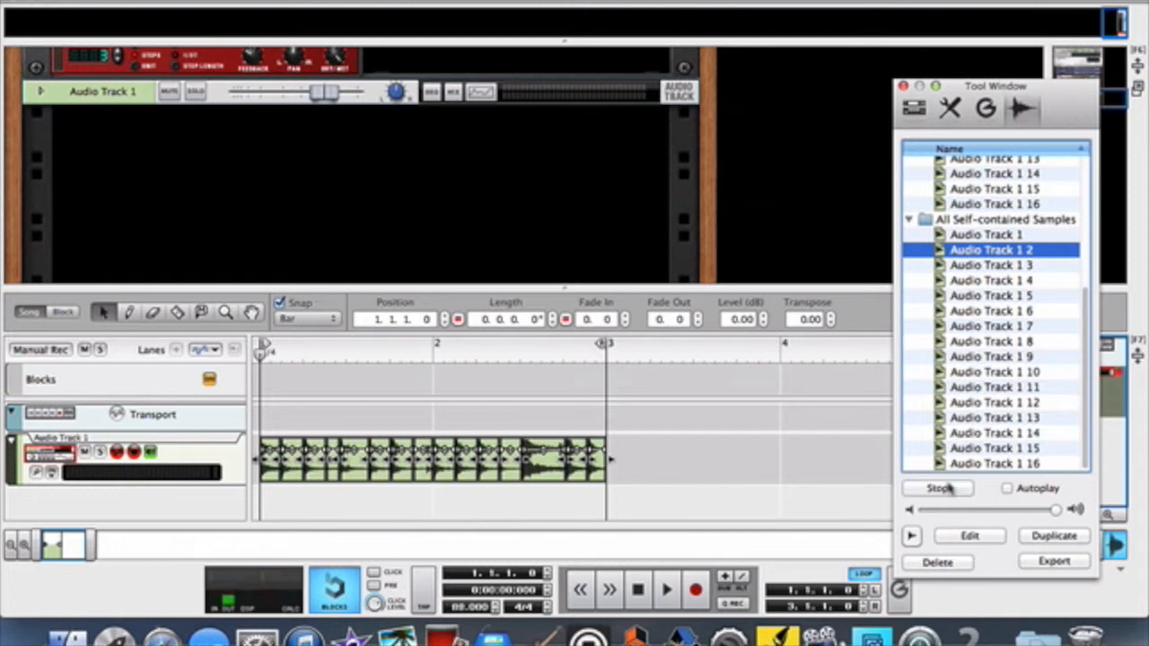
left_click(967, 266)
left_click(938, 489)
left_click(983, 284)
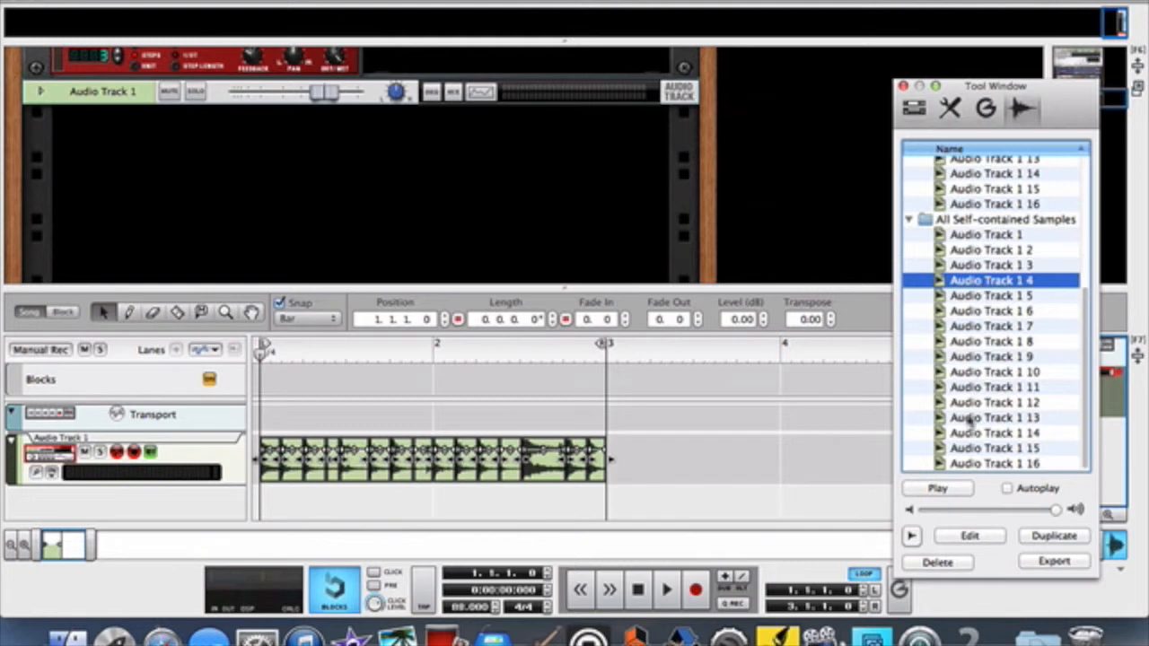
left_click(939, 488)
left_click(993, 297)
left_click(939, 489)
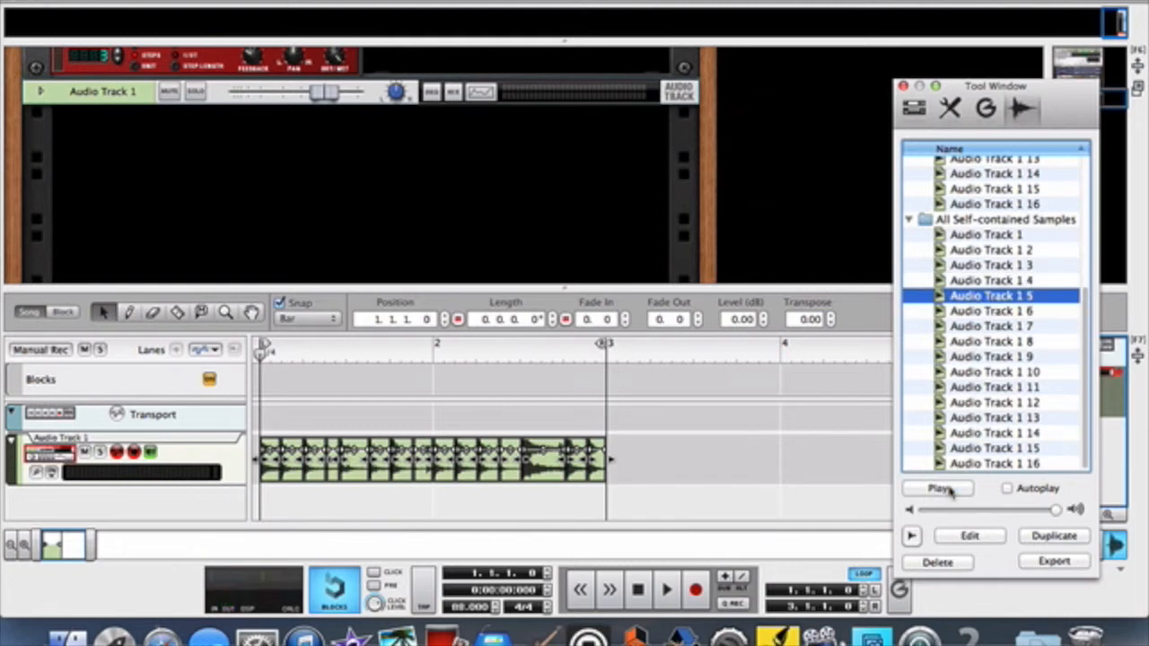
left_click(995, 310)
left_click(939, 488)
left_click(975, 326)
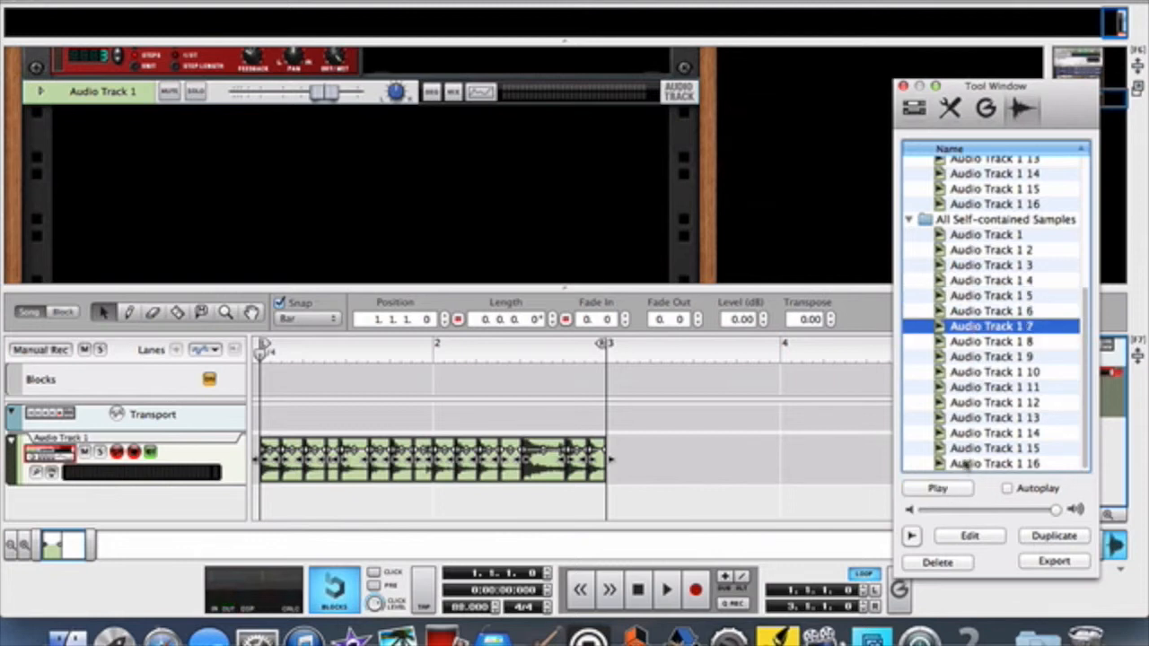
left_click(939, 488)
left_click(981, 353)
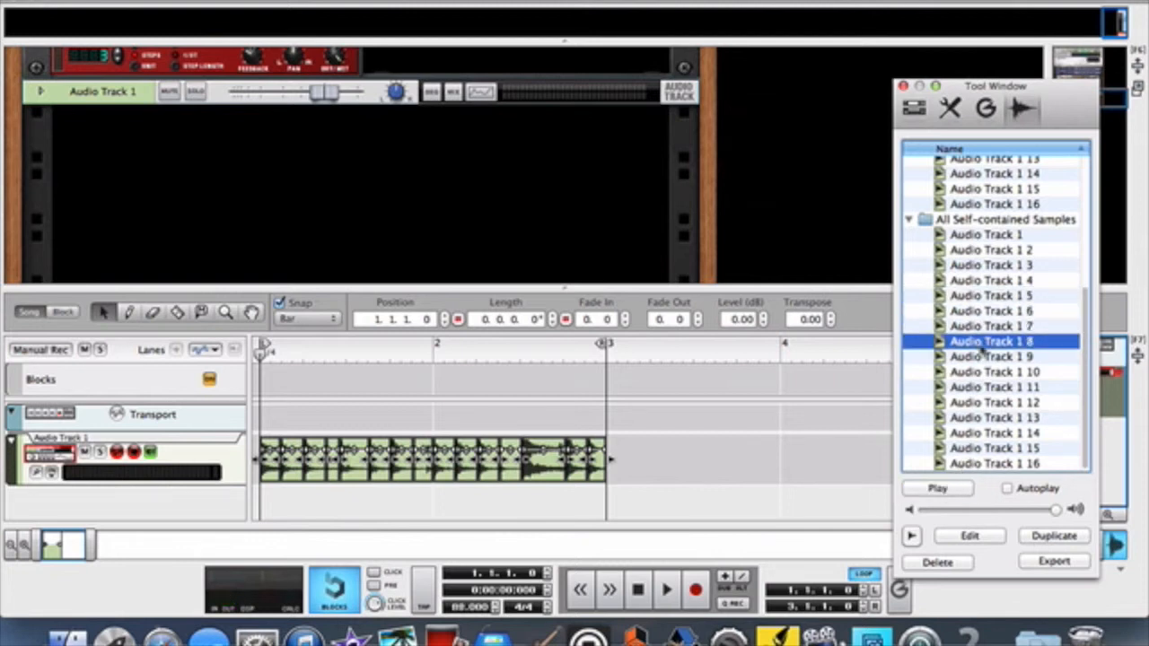
left_click(938, 488)
- Create a Combinator in the empty rack space below Audio Track 1 and rename it Drums
left_click(428, 191)
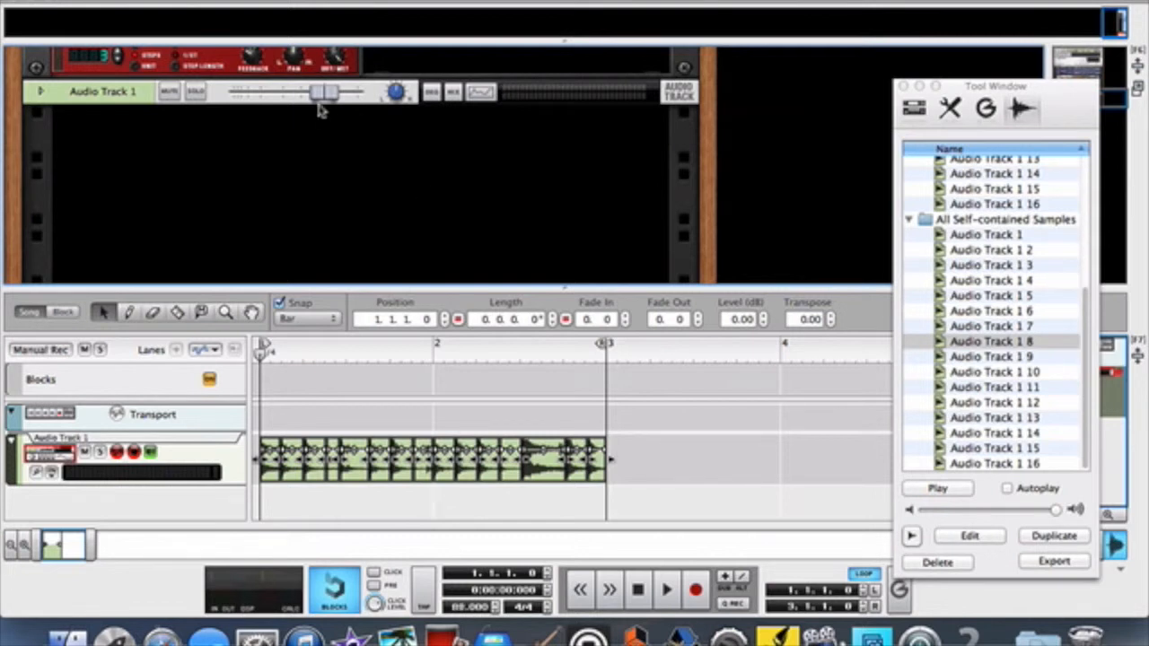
left_click(202, 0)
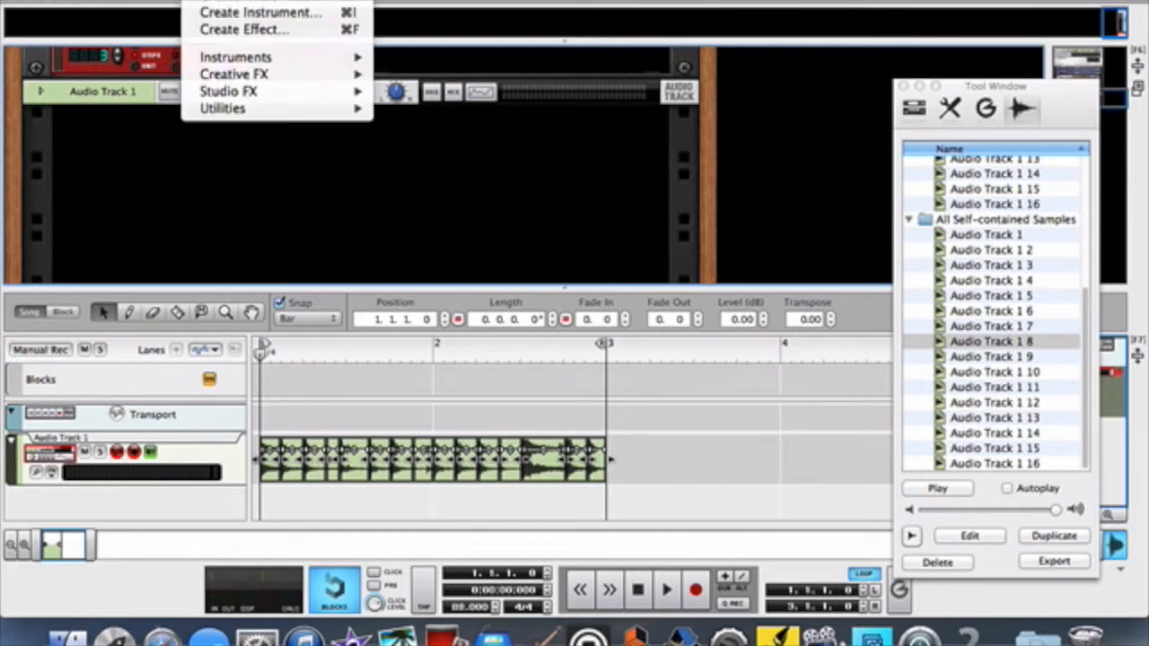
mouse_move(266, 112)
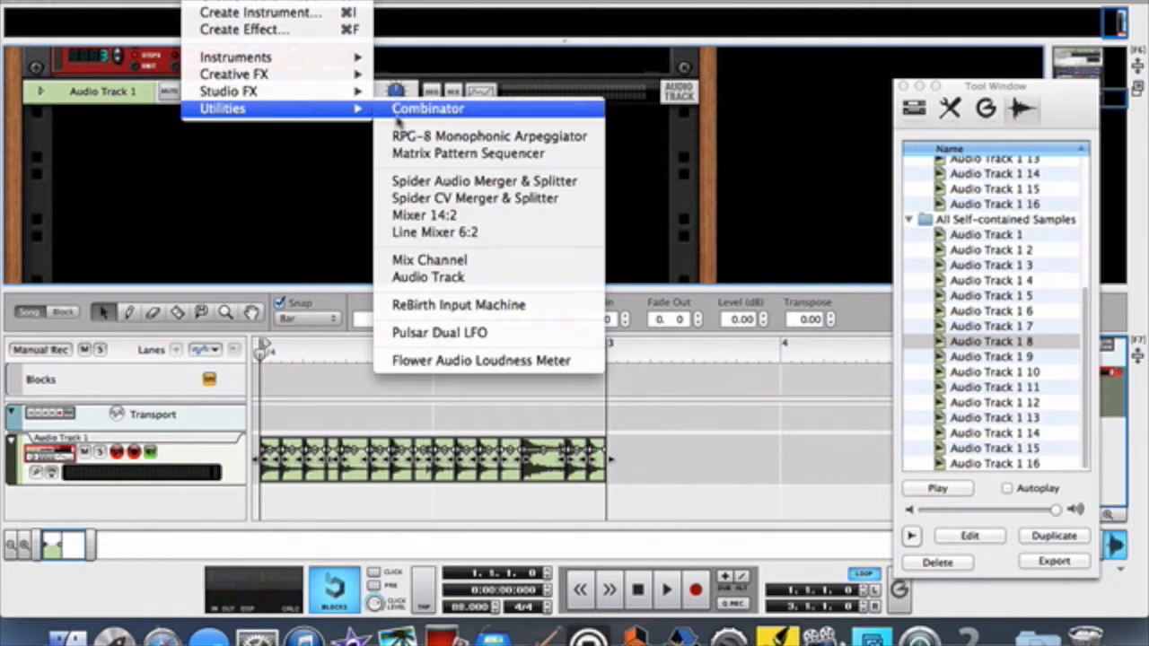
left_click(401, 111)
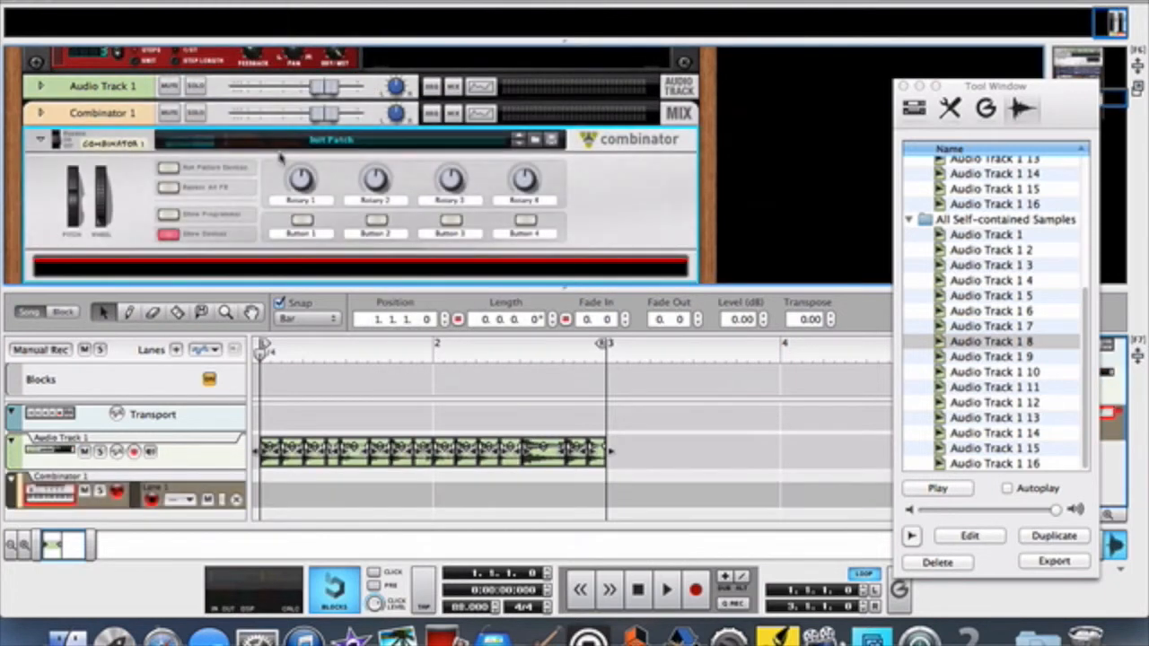
double_click(127, 146)
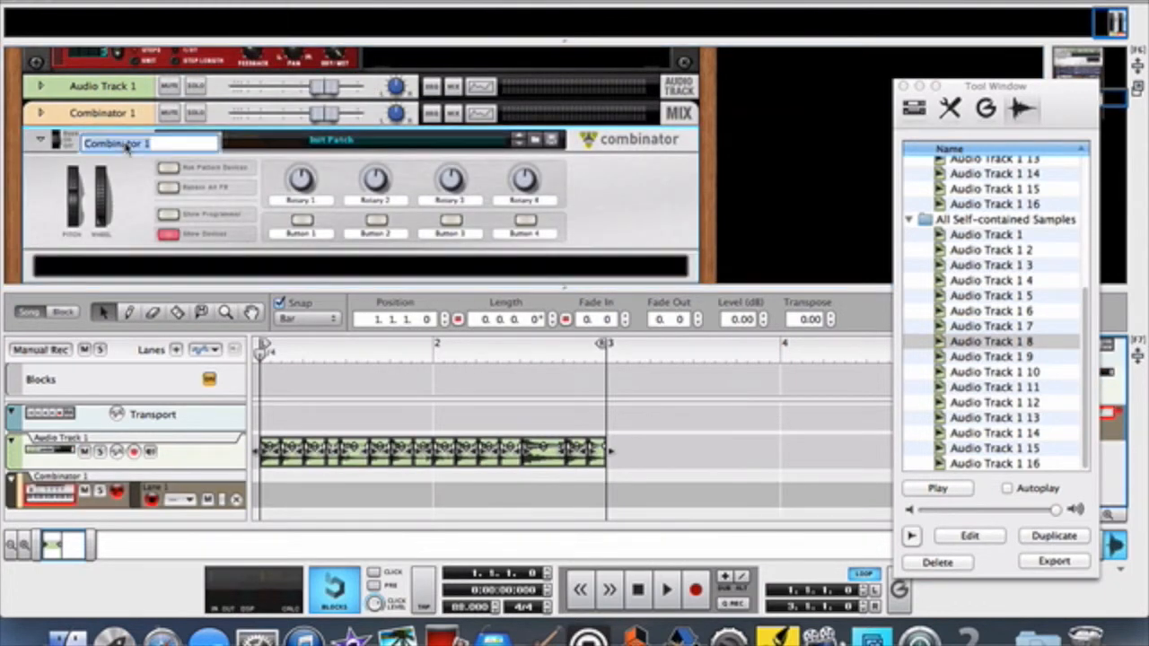
type("Dru")
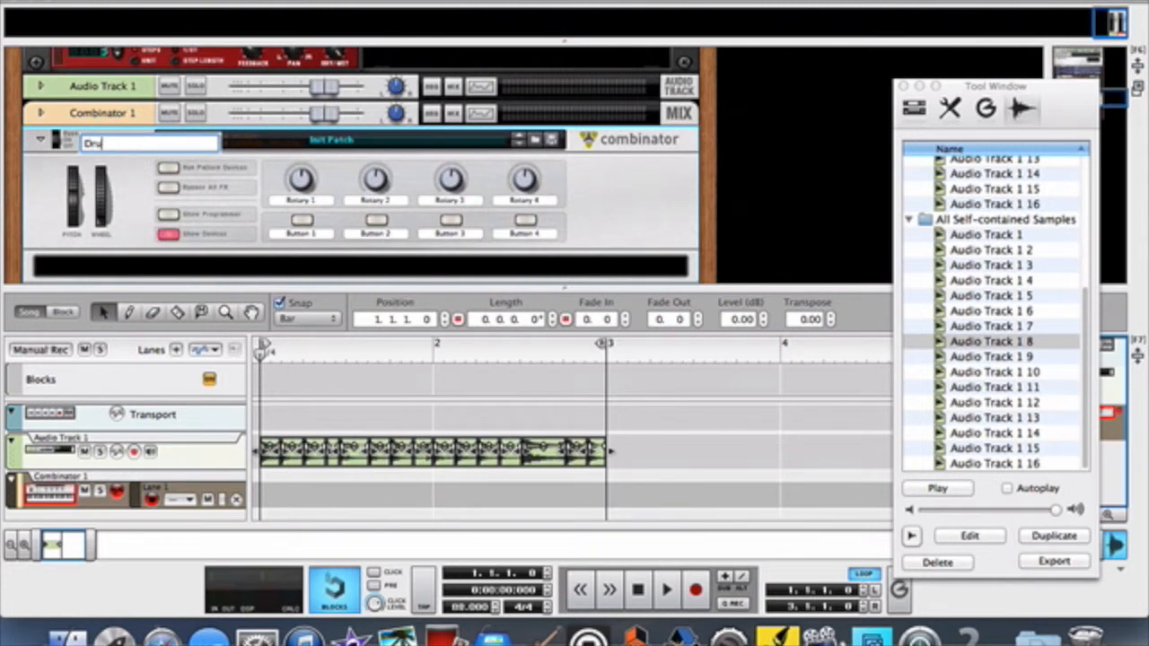
key("Return")
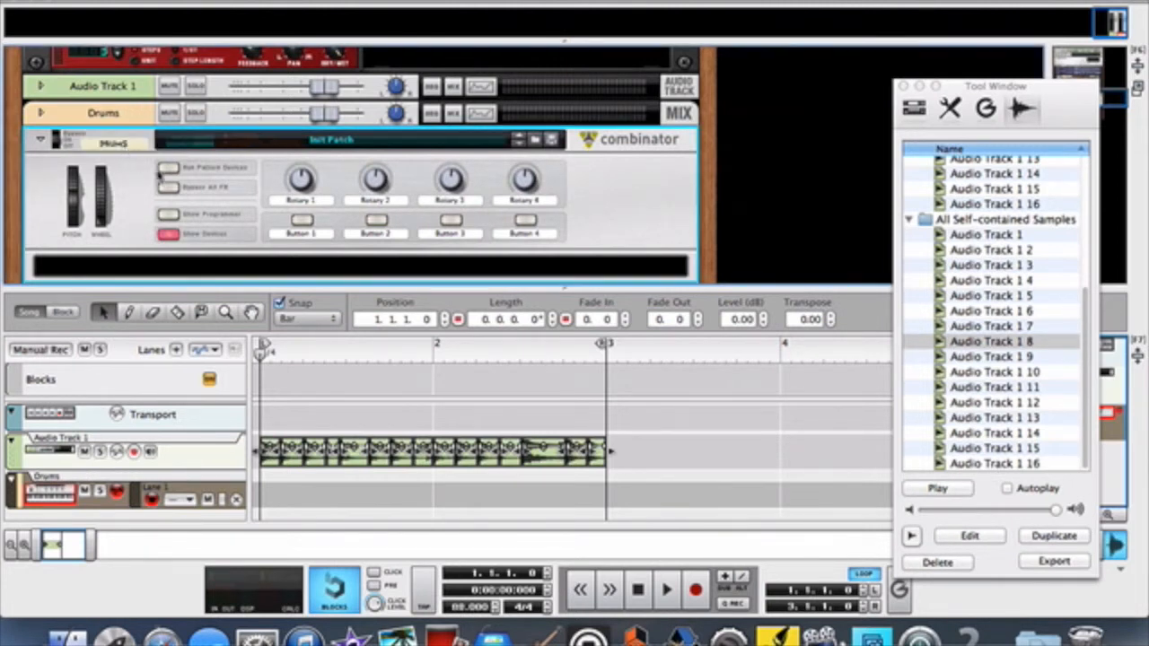
- Add a Line Mixer 6:2 inside the Drums Combinator
scroll(174, 183, "down", 3)
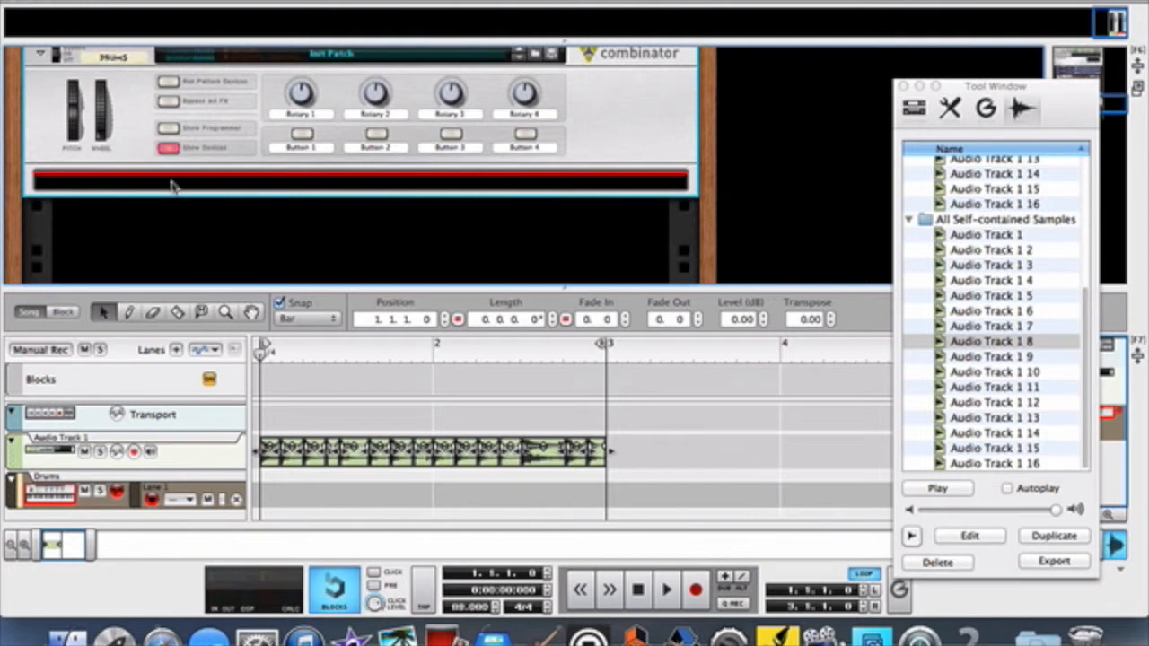
right_click(173, 186)
mouse_move(249, 299)
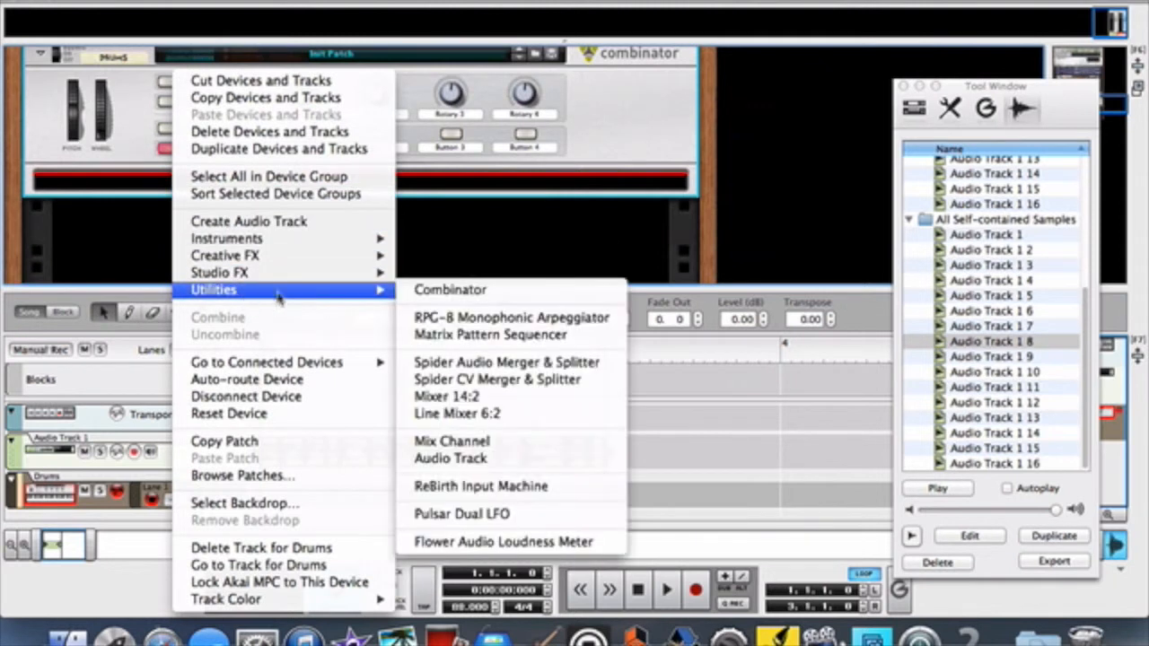
left_click(439, 414)
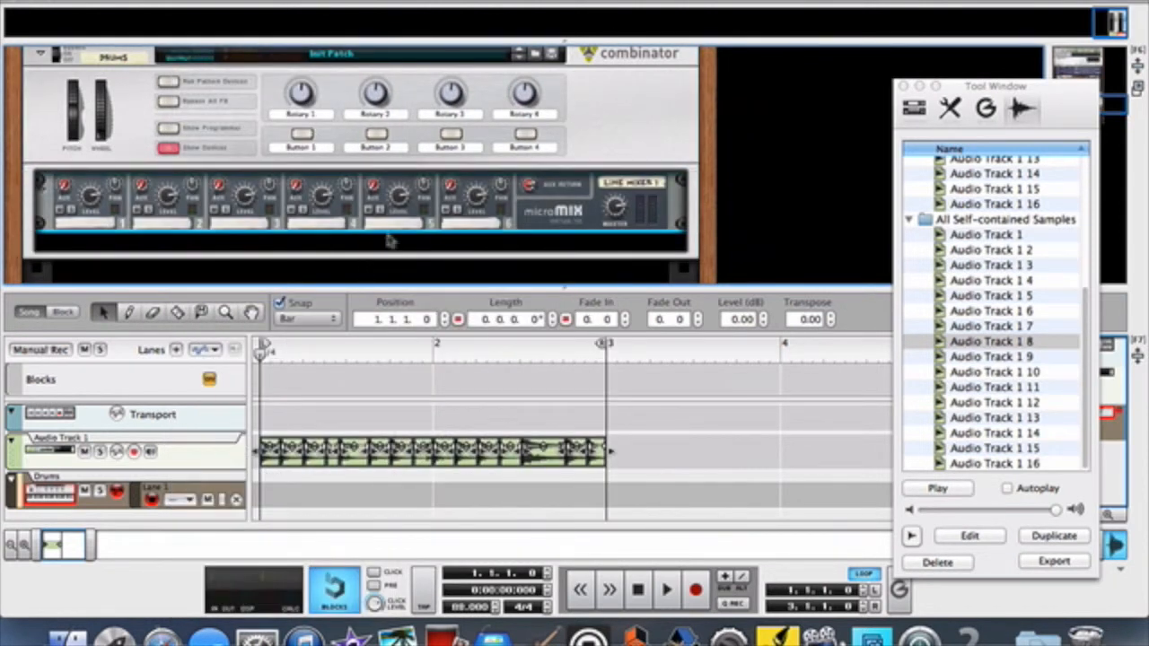
- Add a Redrum Drum Computer below the line mixer in the Drums Combinator and reset the device
right_click(536, 223)
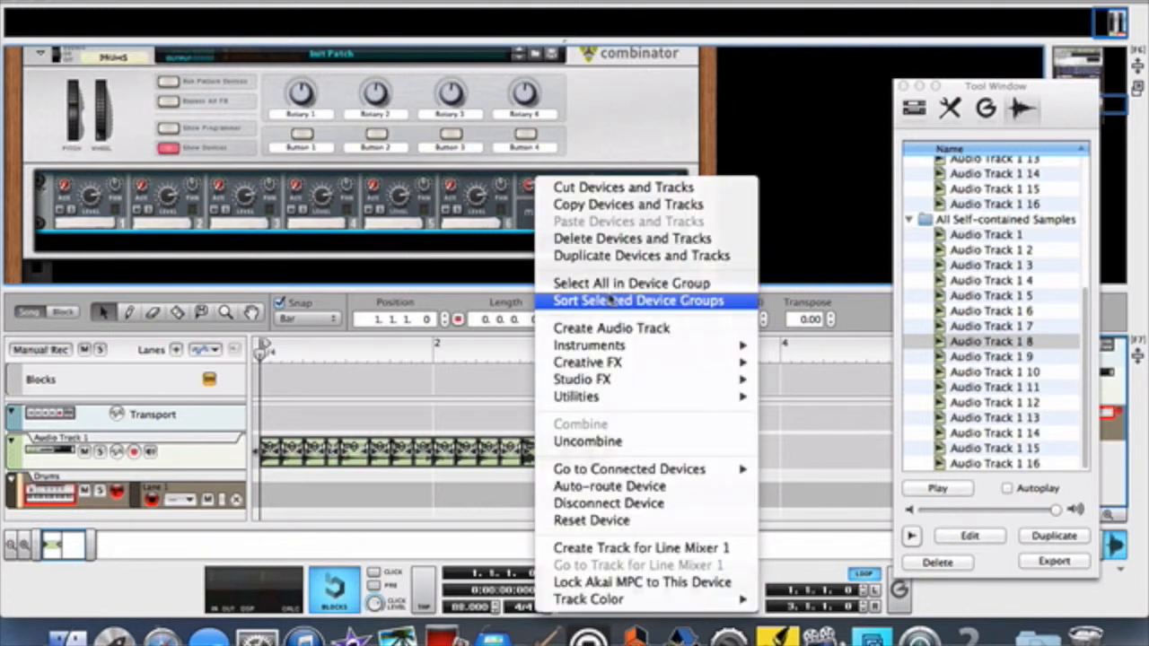
mouse_move(631, 363)
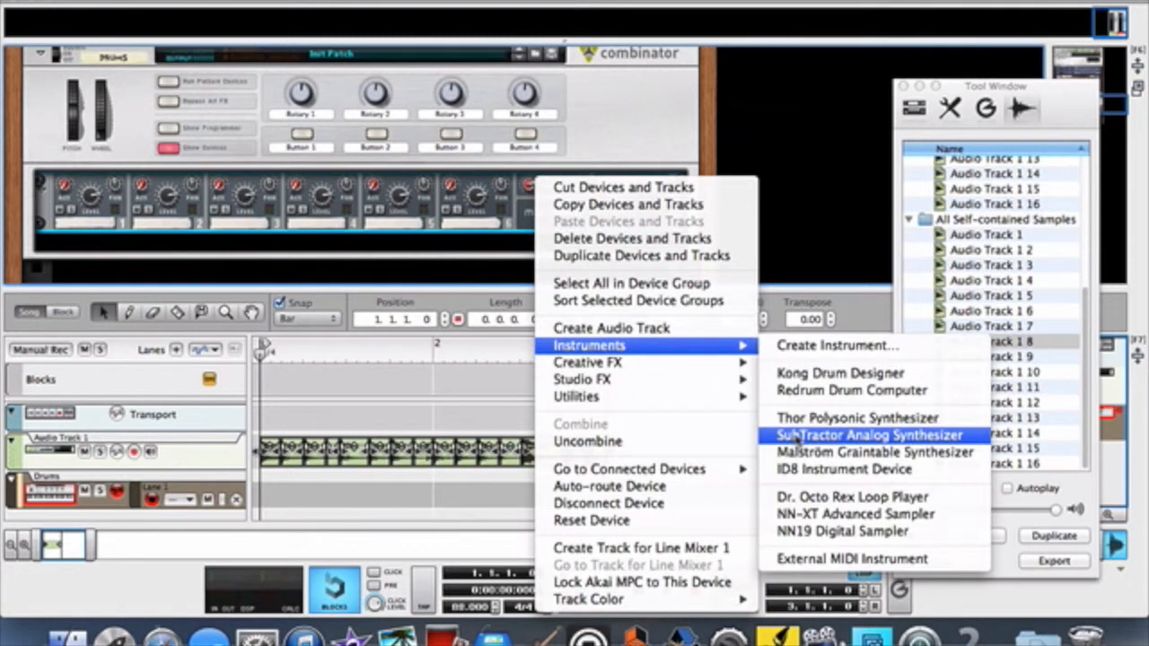
left_click(812, 391)
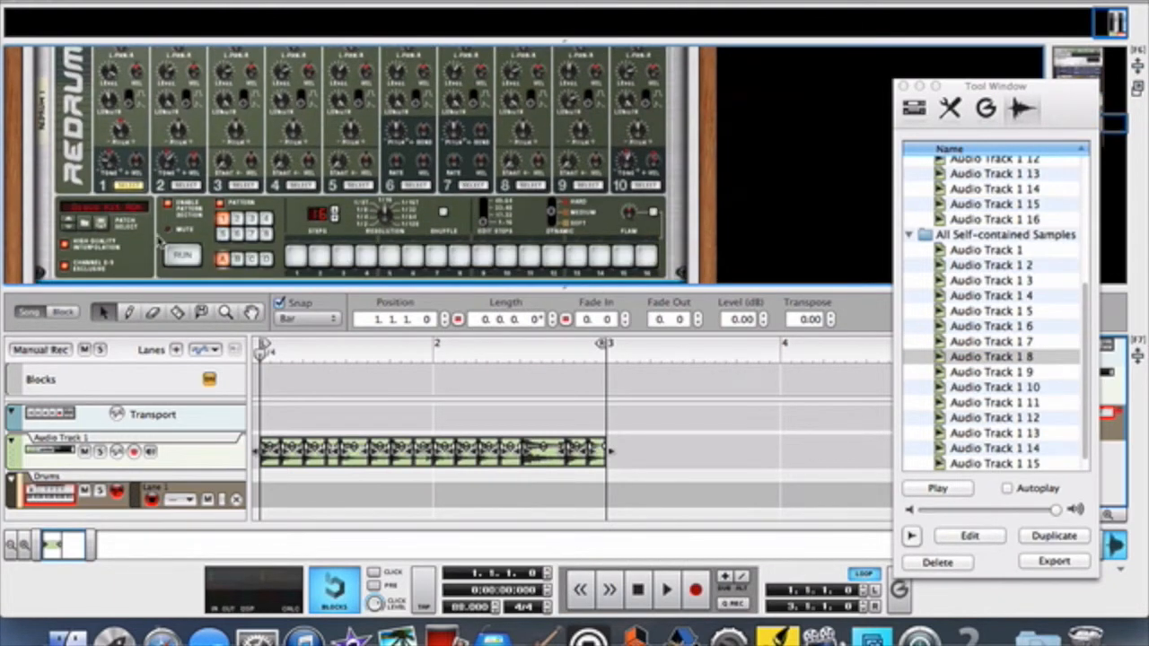
right_click(149, 241)
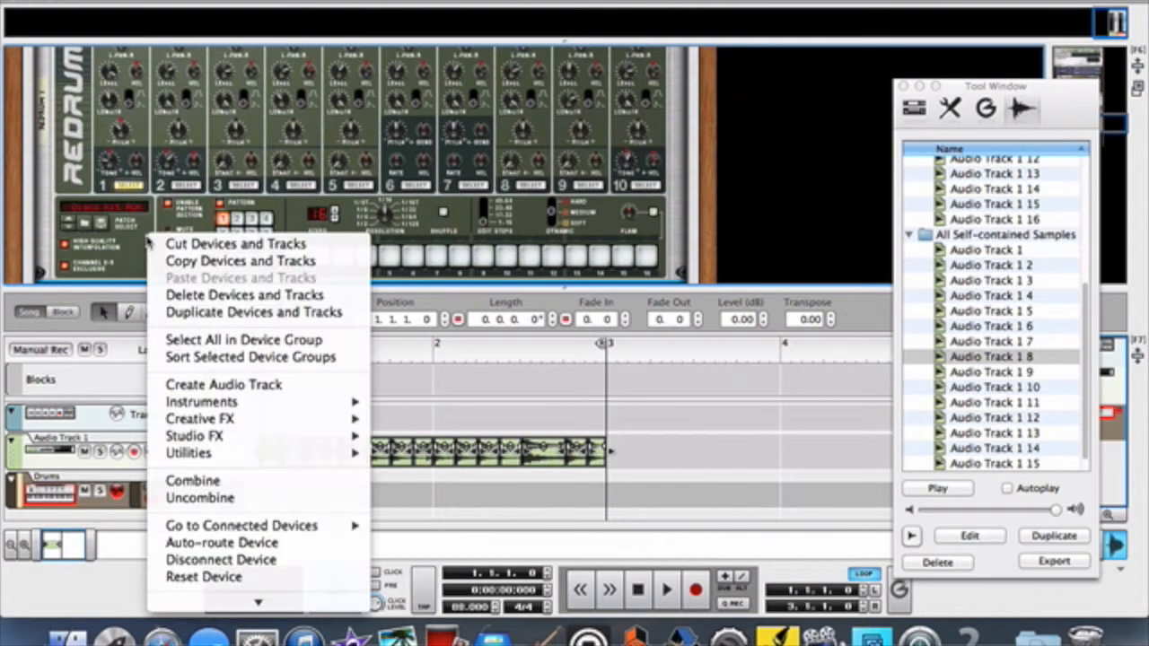
mouse_move(190, 437)
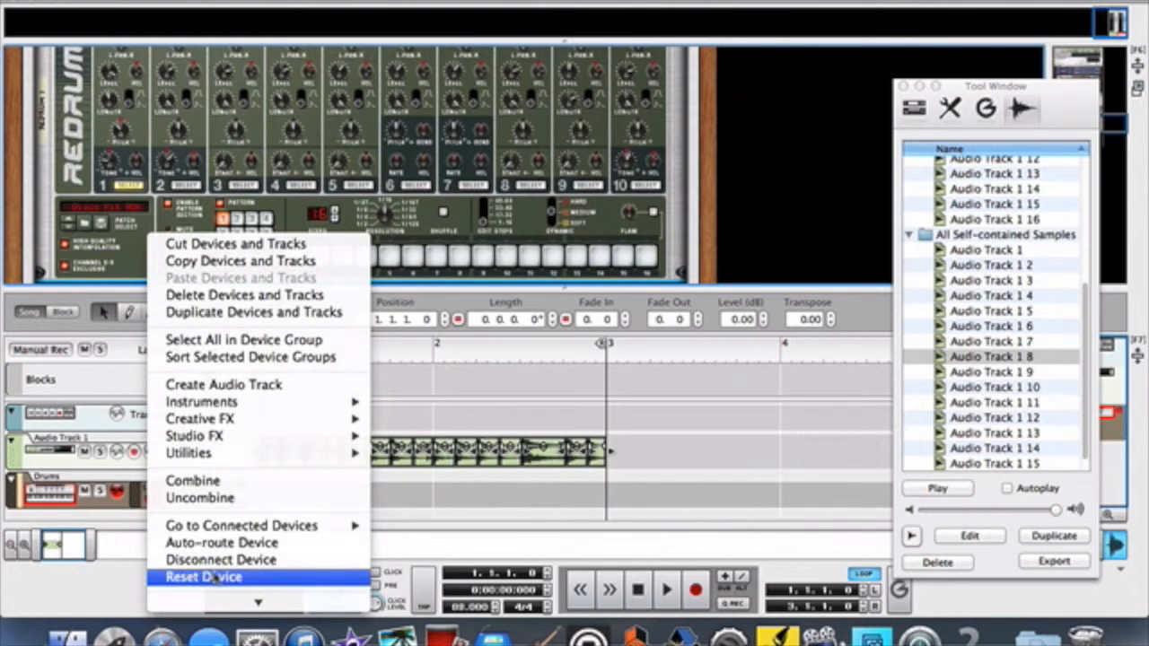
left_click(206, 577)
- Load the unassigned song sample Audio Track 1 2 into Redrum drum channel 1
scroll(236, 224, "up", 3)
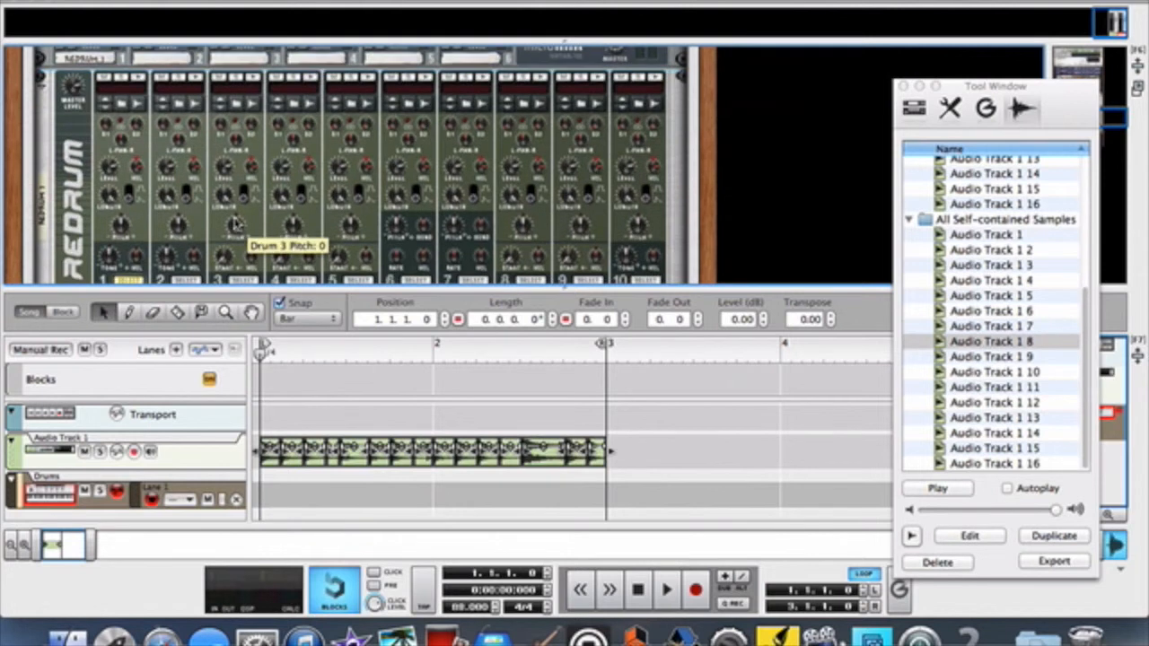
scroll(235, 224, "up", 1)
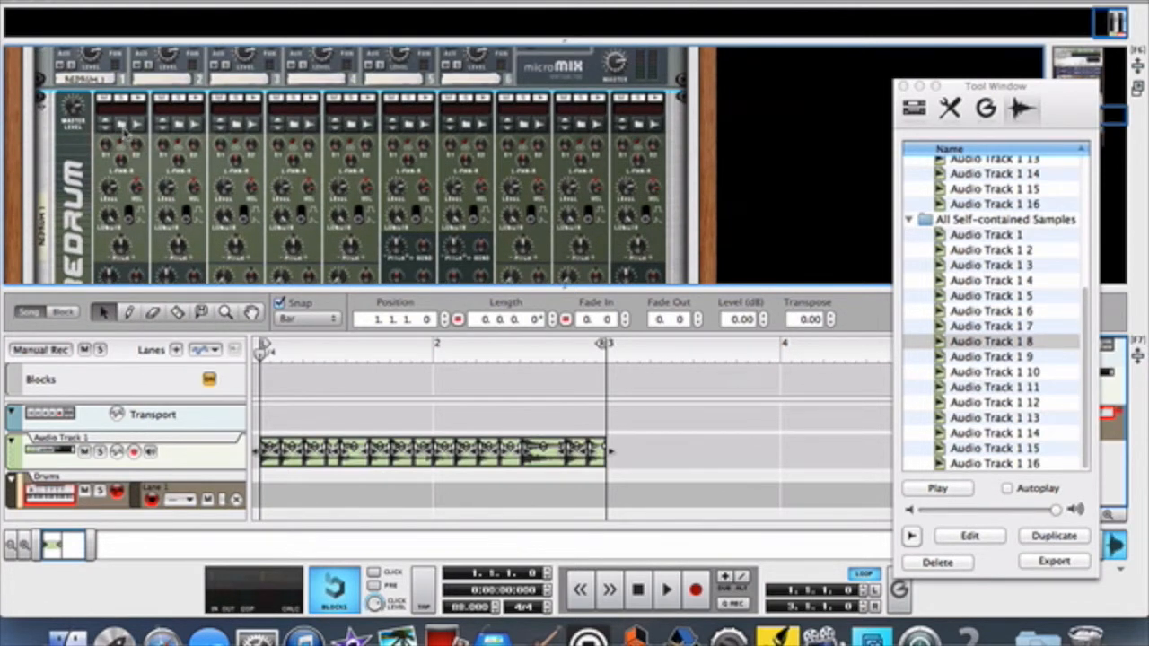
left_click(121, 126)
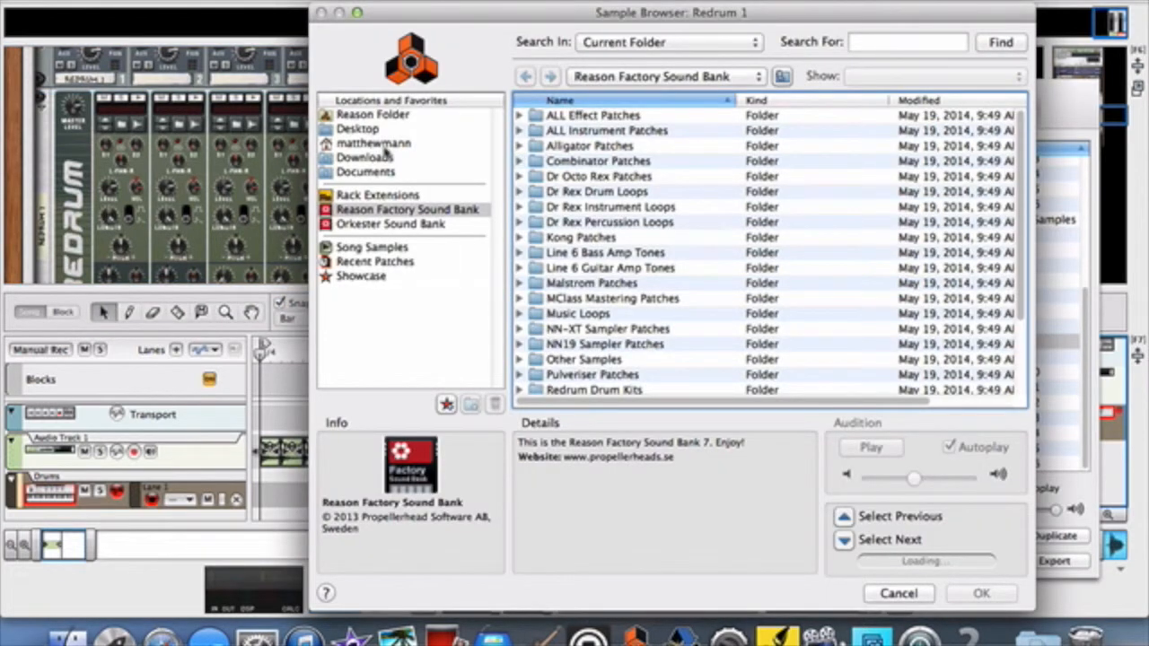
left_click(391, 248)
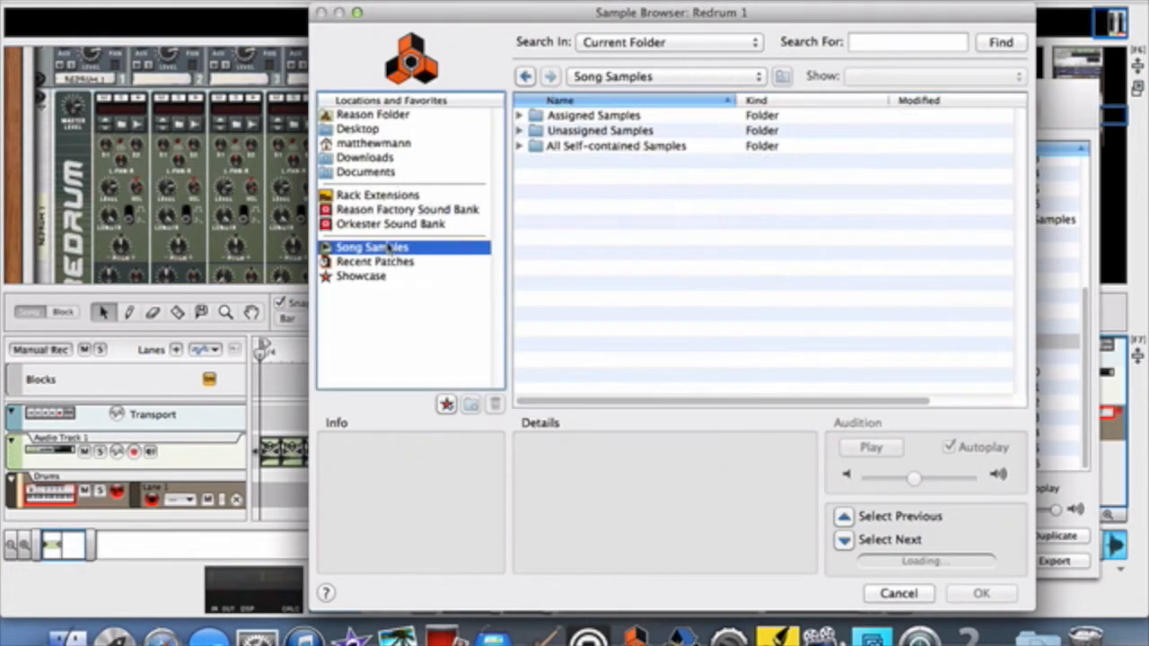
left_click(519, 130)
left_click(565, 161)
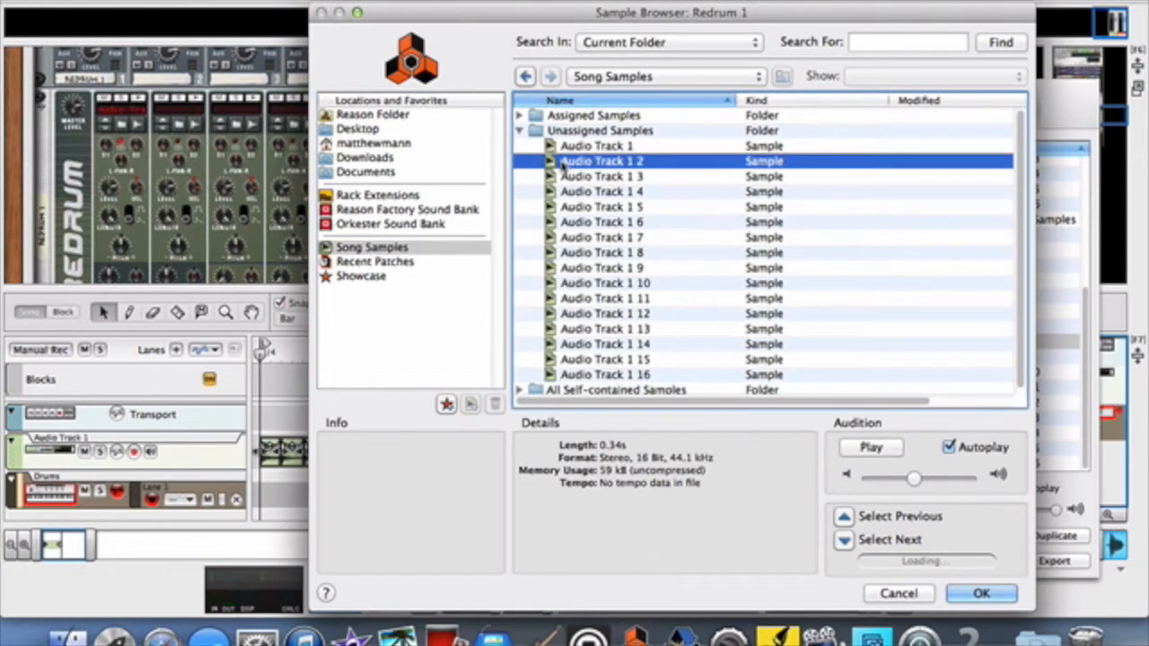
left_click(960, 593)
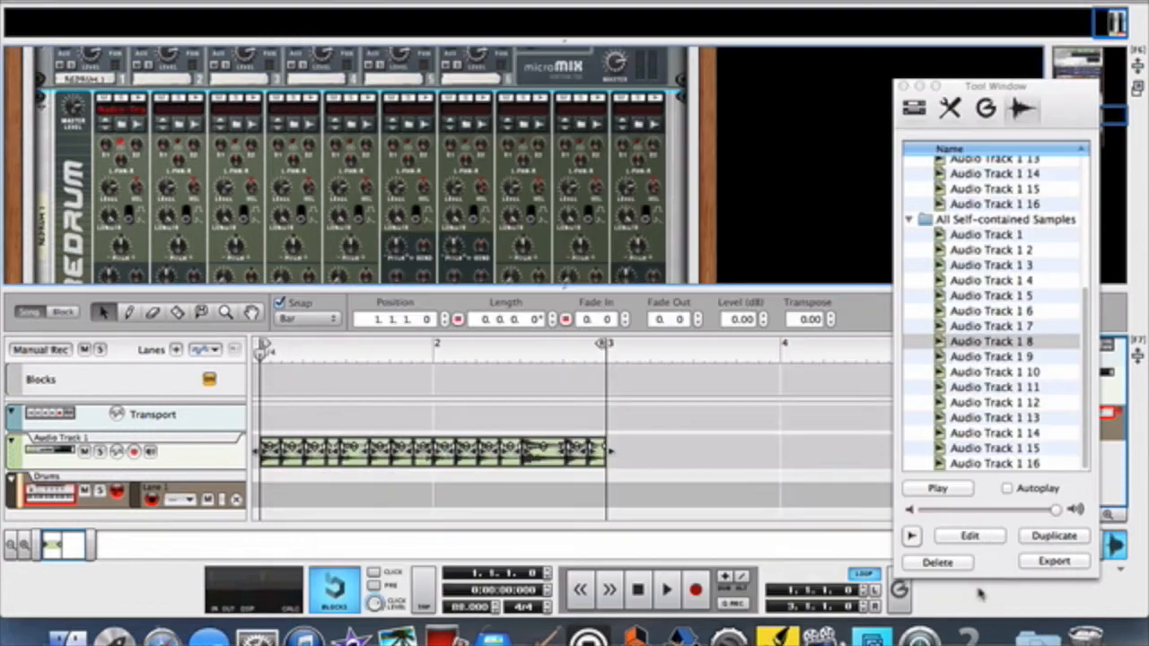
- Load the unassigned song sample Audio Track 1 4 into Redrum drum channel 2 and Audio Track 1 5 into channel 3
left_click(179, 127)
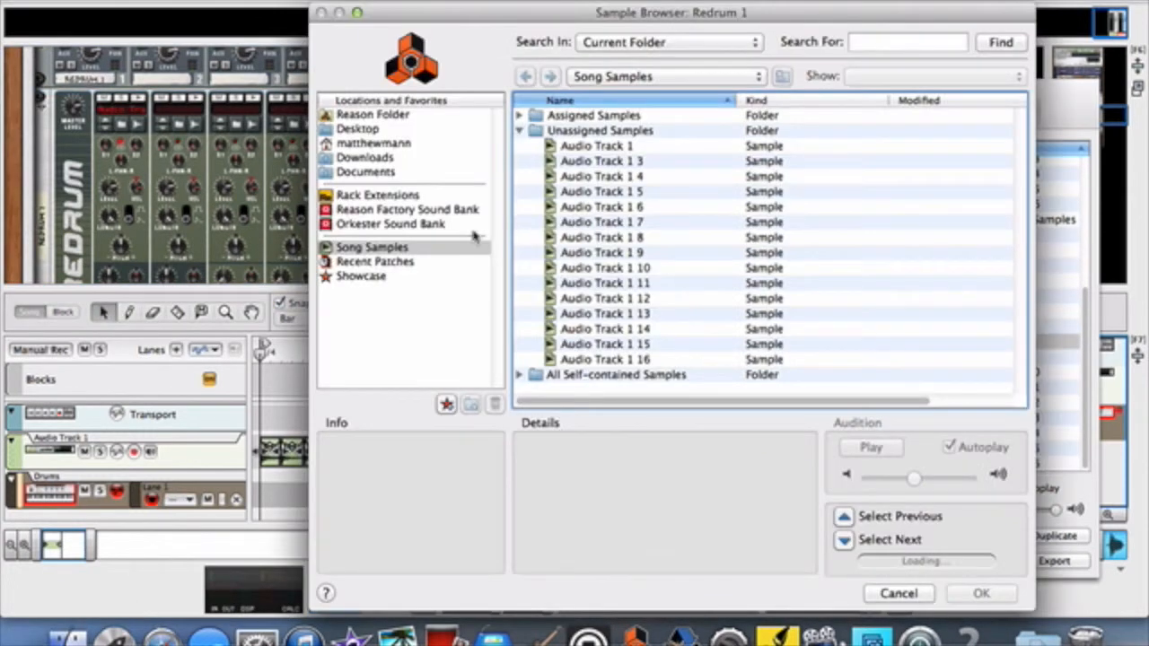
left_click(609, 177)
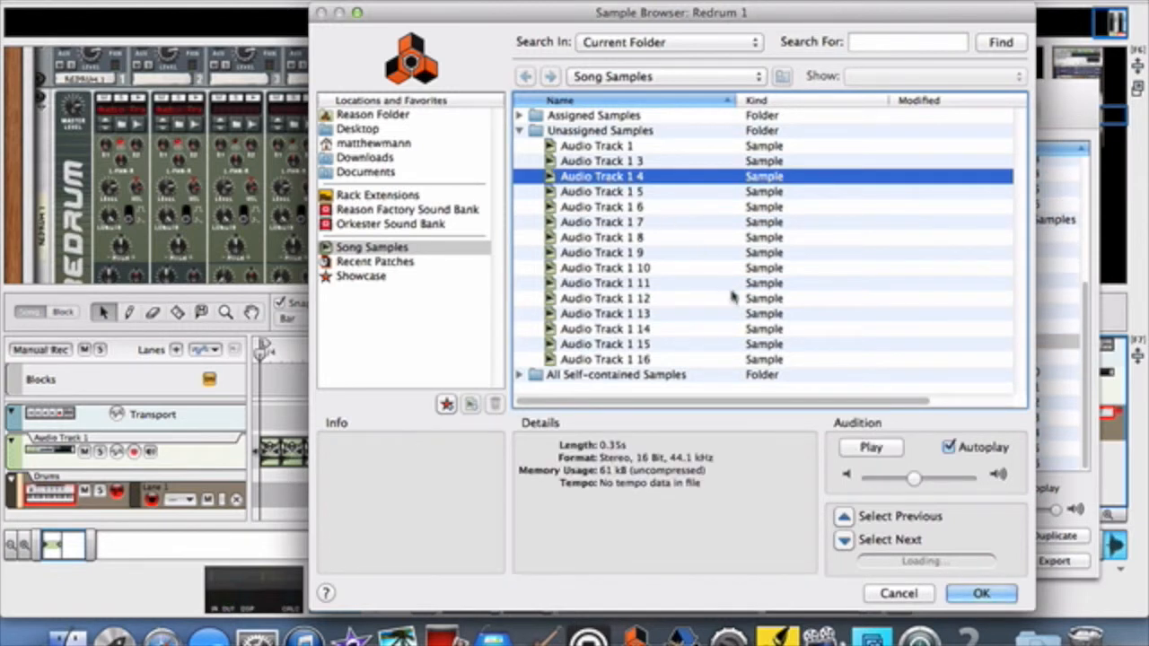
left_click(978, 593)
left_click(238, 127)
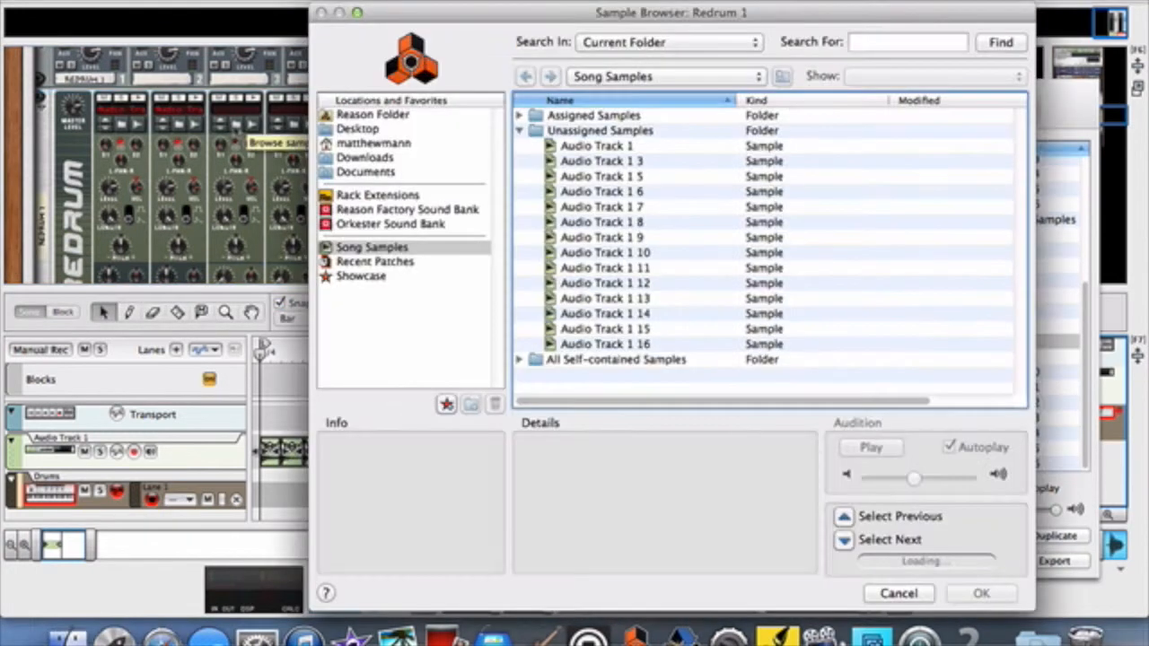
left_click(605, 198)
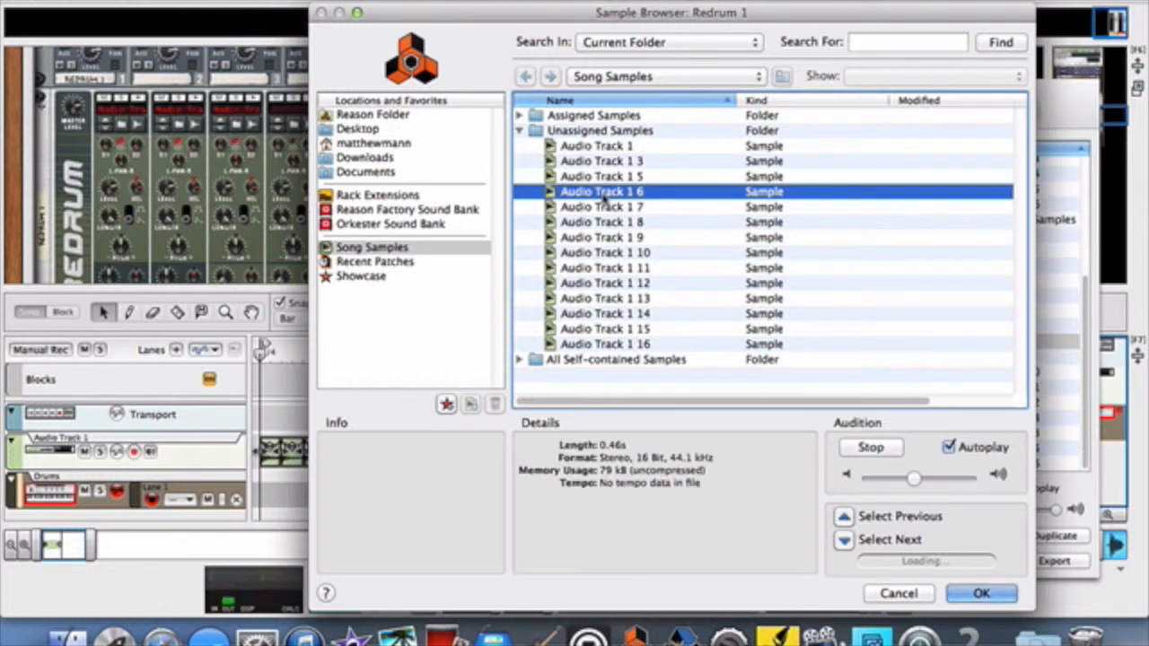
left_click(611, 179)
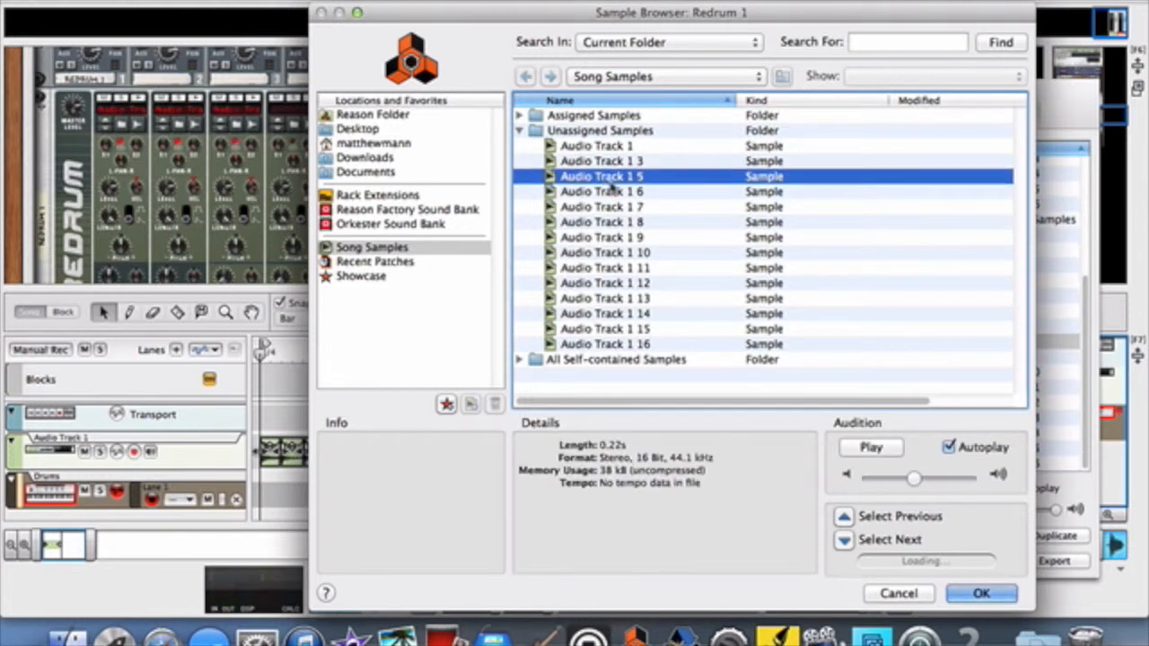
left_click(969, 592)
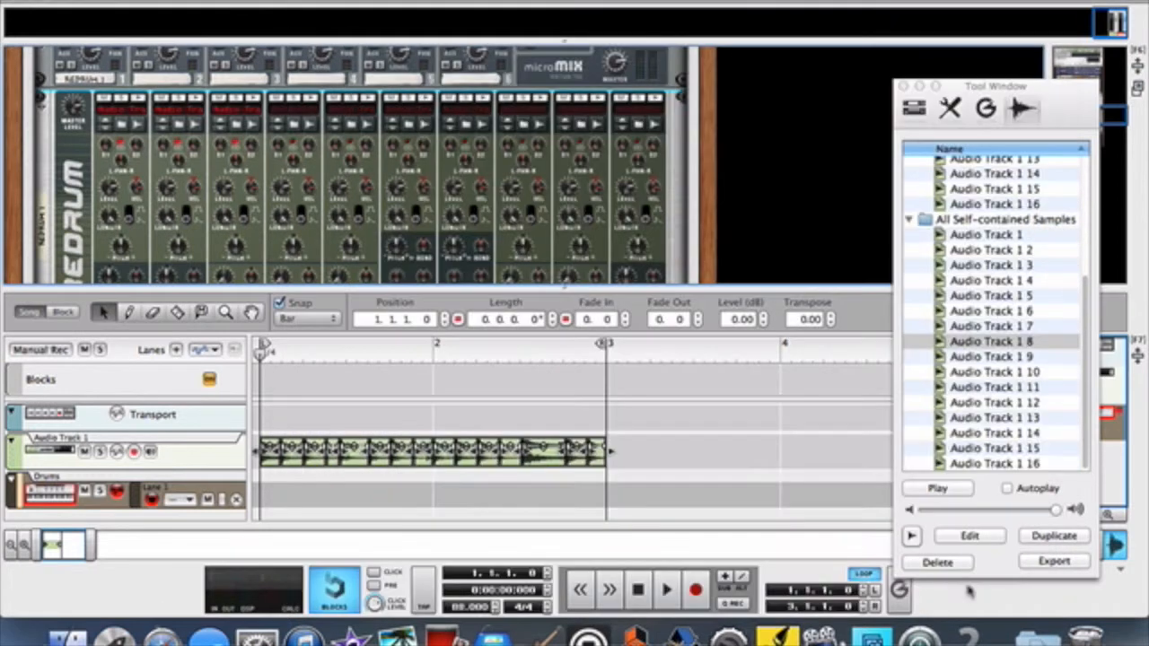
- Load the unassigned song sample Audio Track 1 6 into Redrum drum channel 4 and Audio Track 1 7 into channel 5
left_click(299, 133)
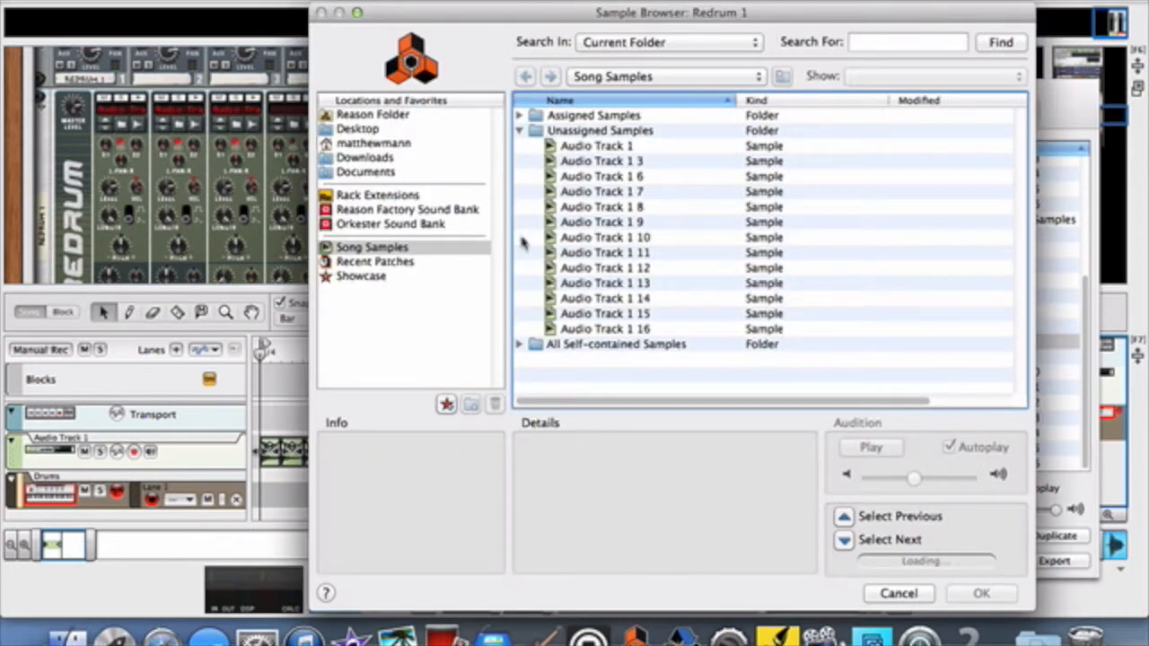
left_click(628, 192)
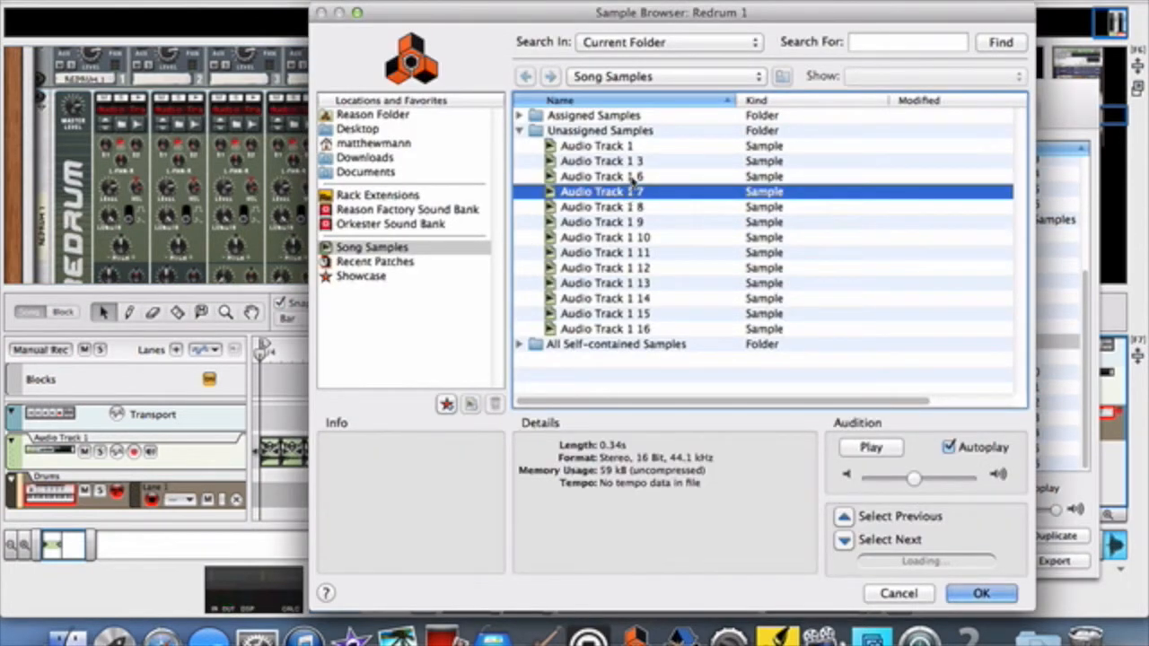
left_click(630, 177)
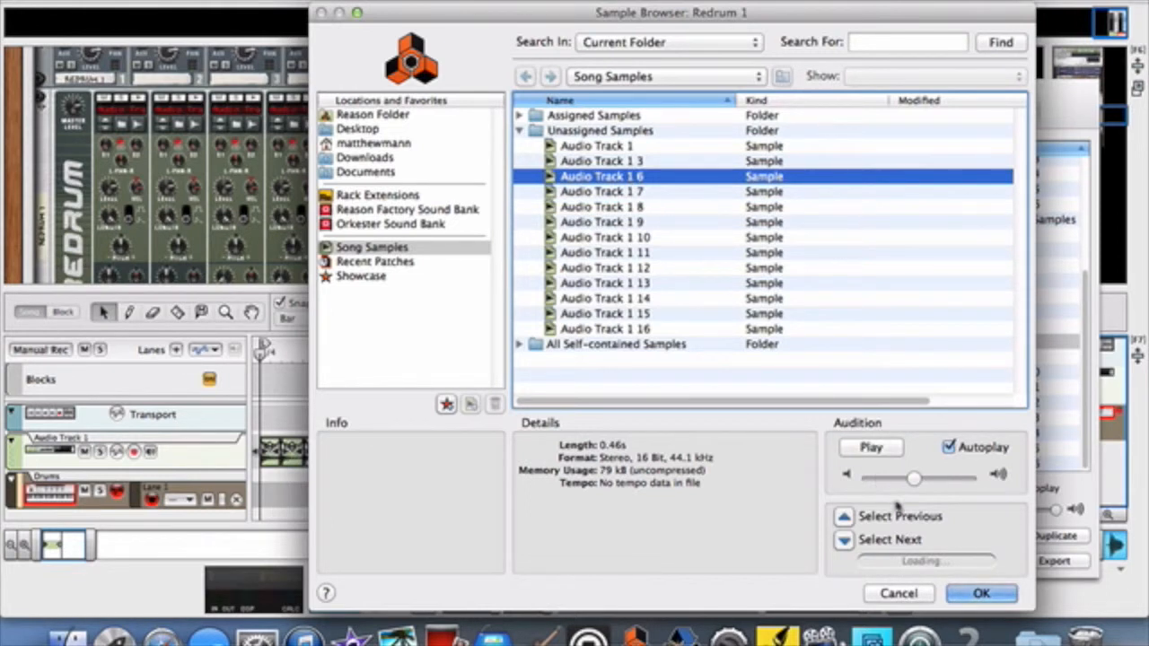
left_click(957, 593)
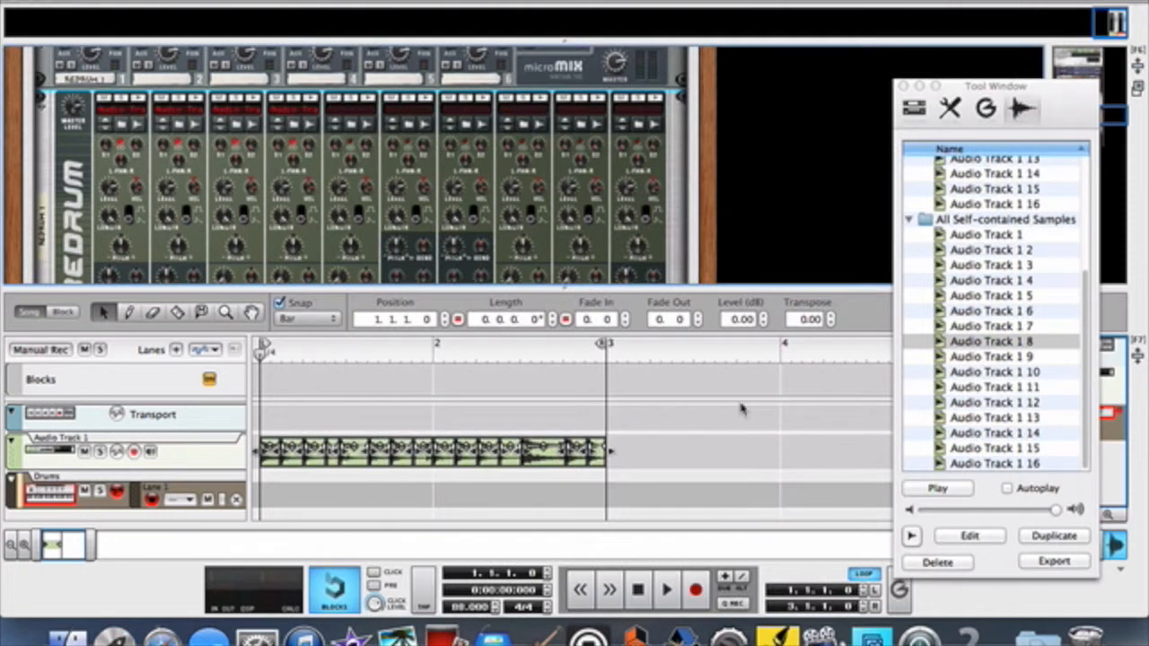
left_click(352, 131)
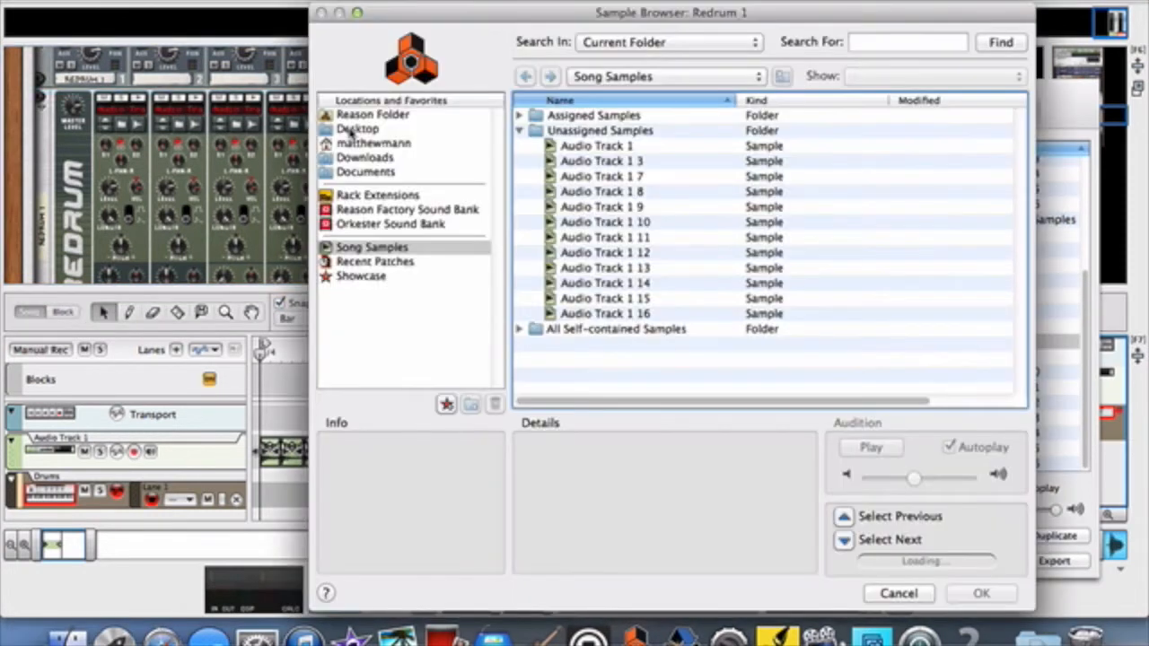
left_click(599, 177)
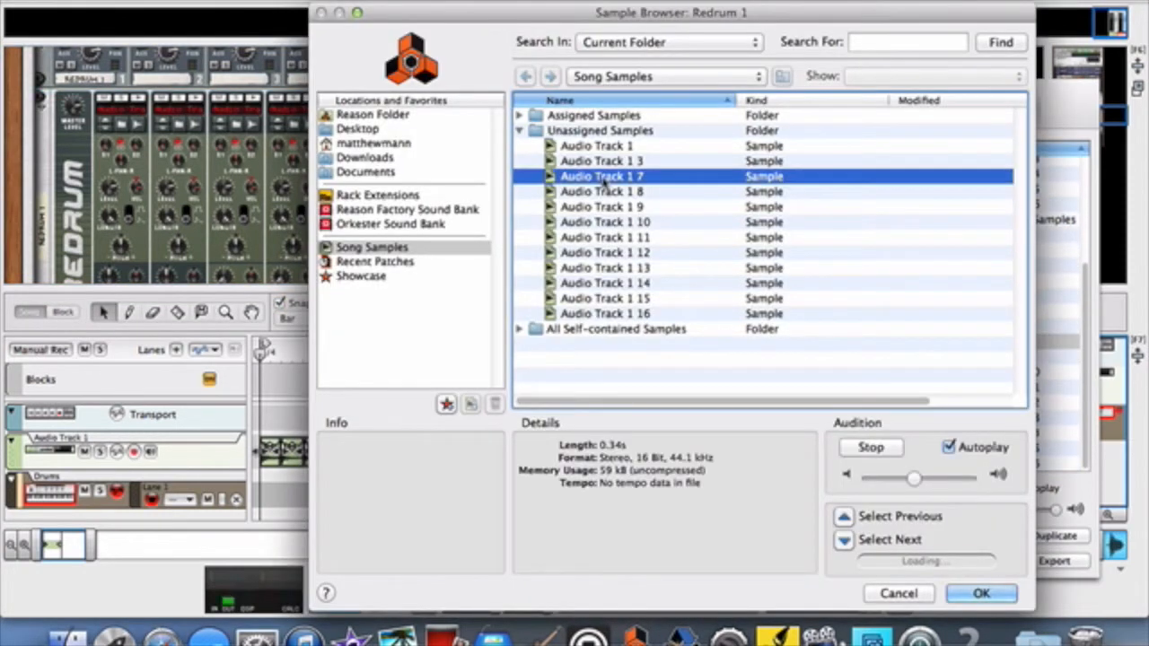
left_click(981, 593)
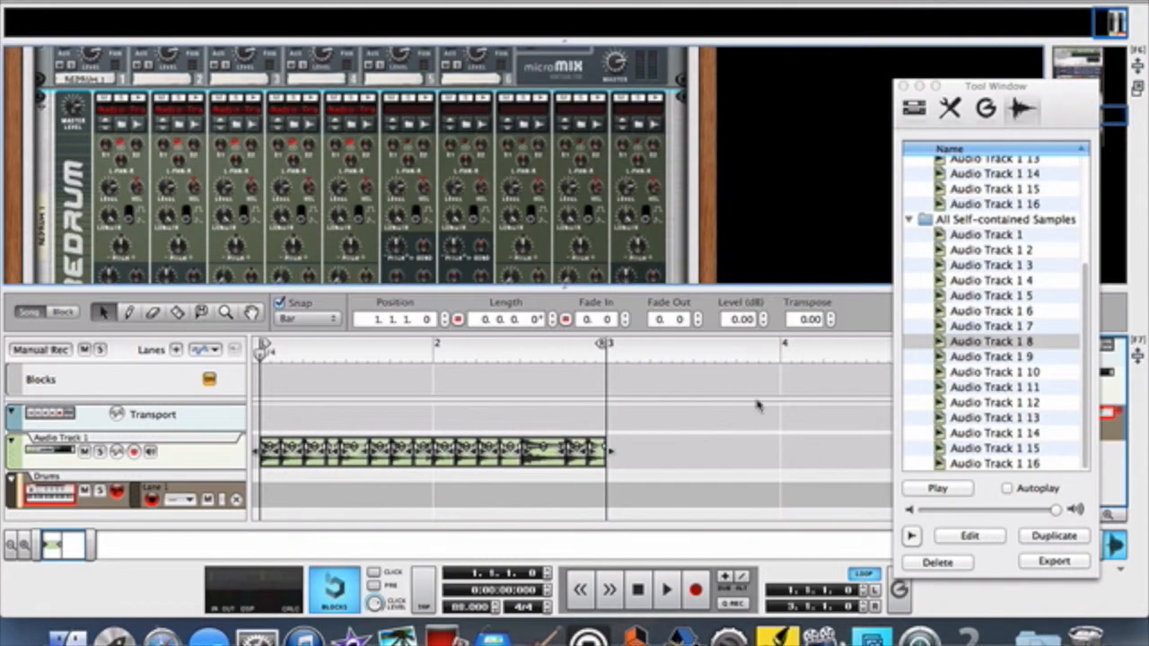
- Load the unassigned song sample Audio Track 1 8 into Redrum drum channel 6 and Audio Track 1 11 into channel 7
left_click(411, 133)
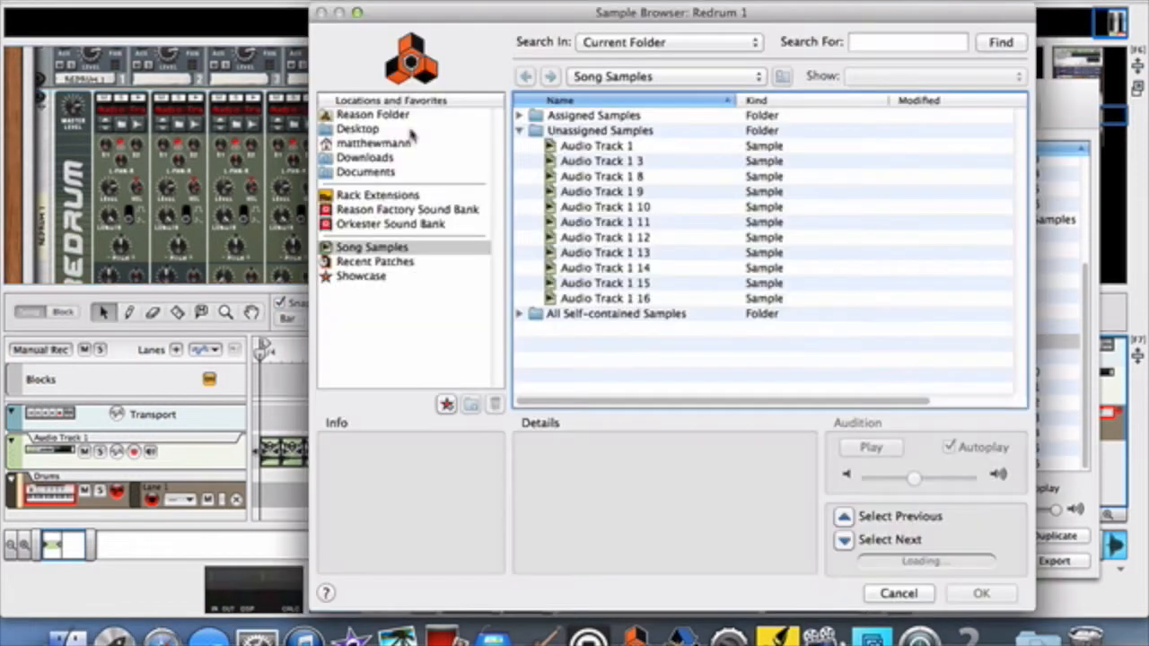
left_click(602, 179)
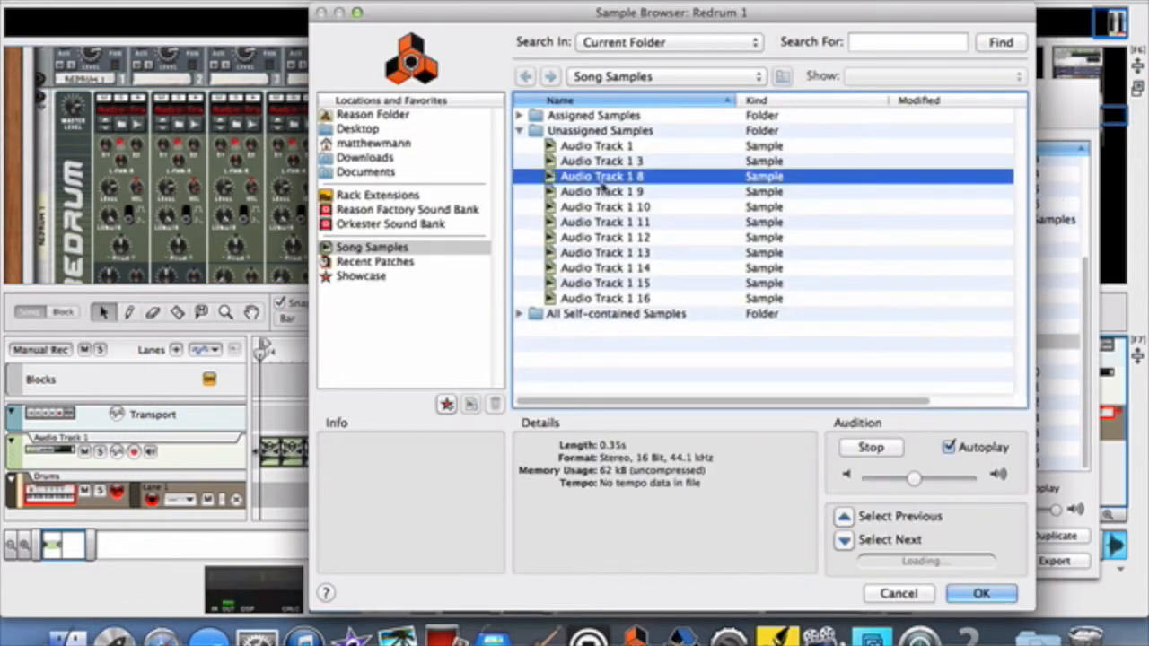
left_click(981, 593)
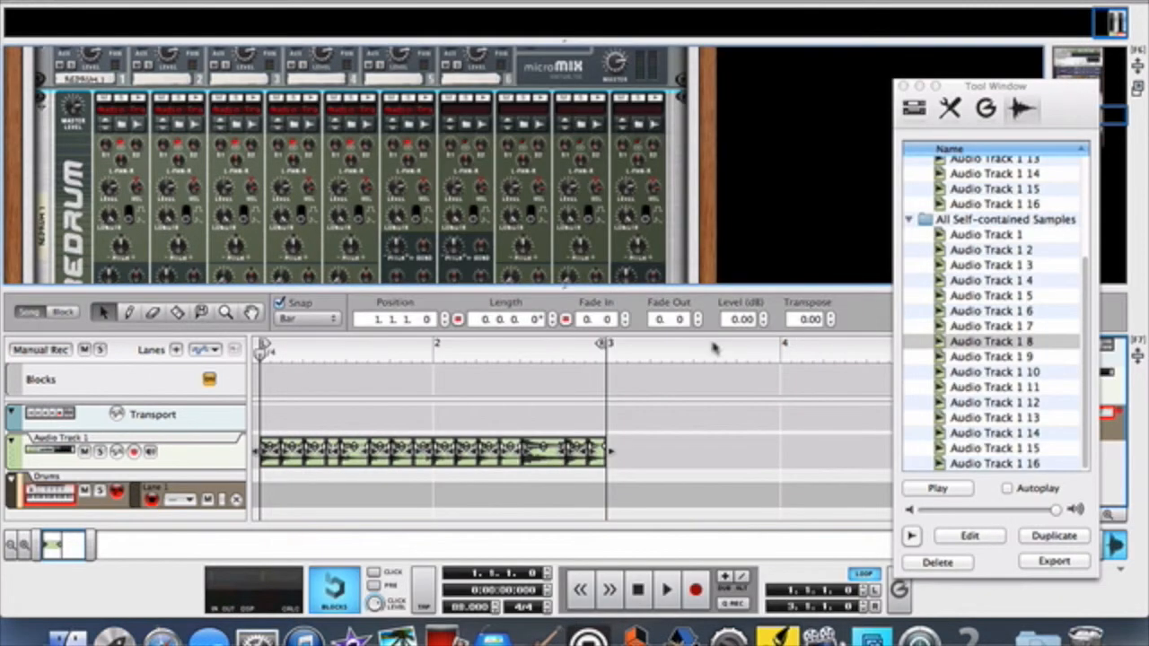
left_click(466, 126)
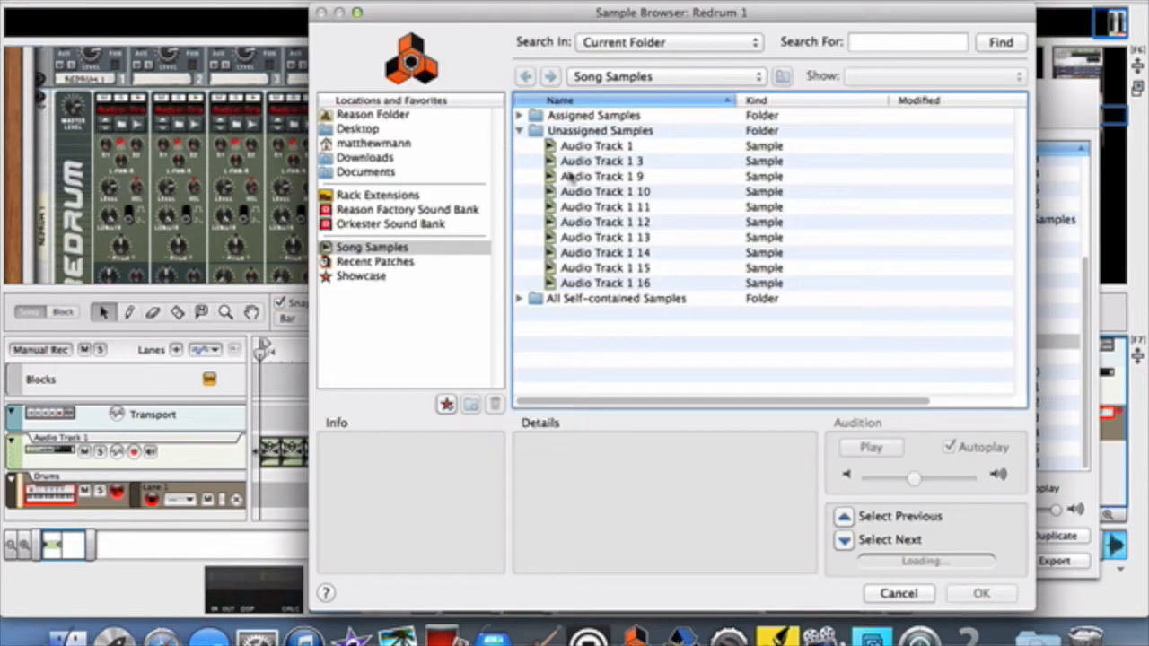
left_click(597, 178)
left_click(602, 191)
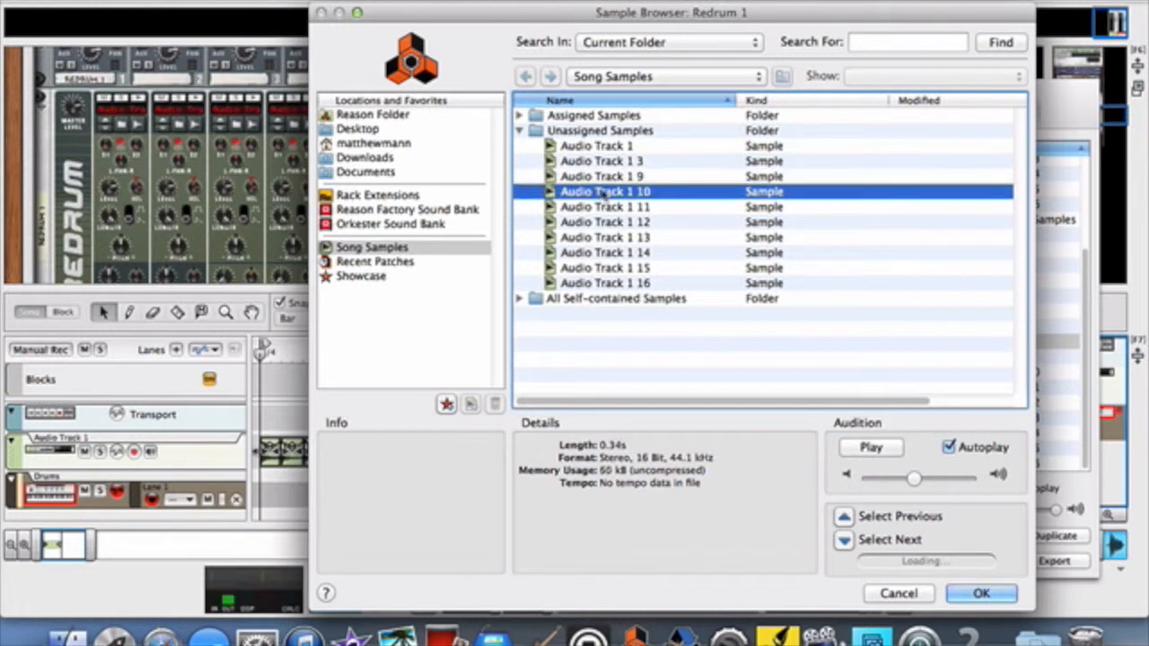
left_click(609, 207)
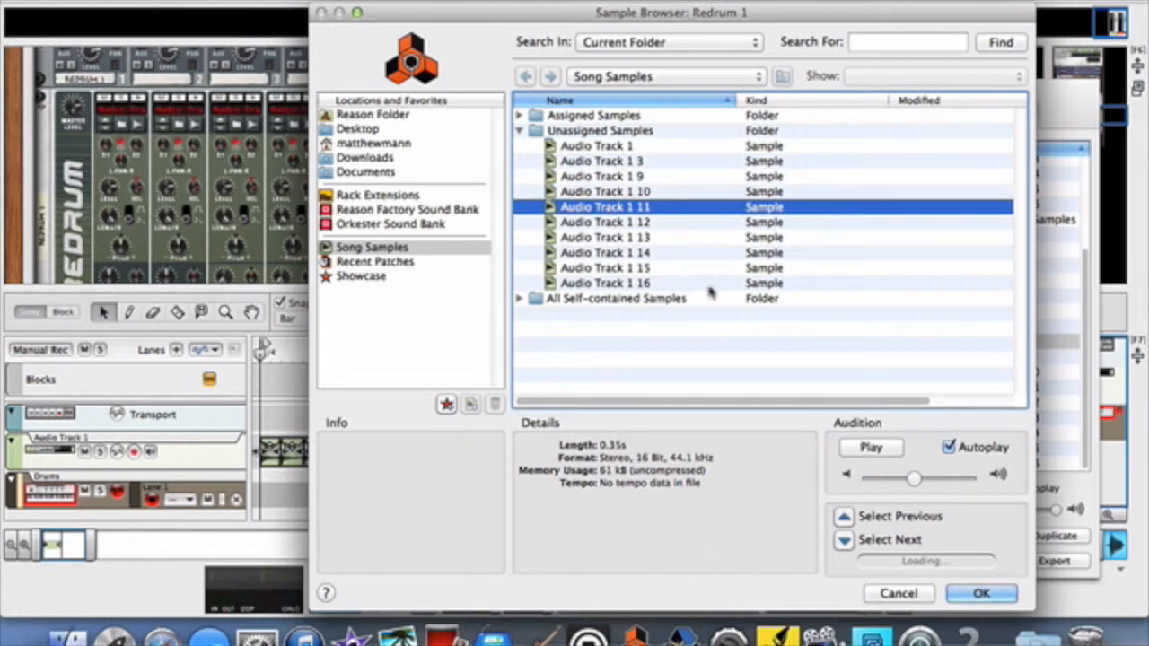
left_click(973, 594)
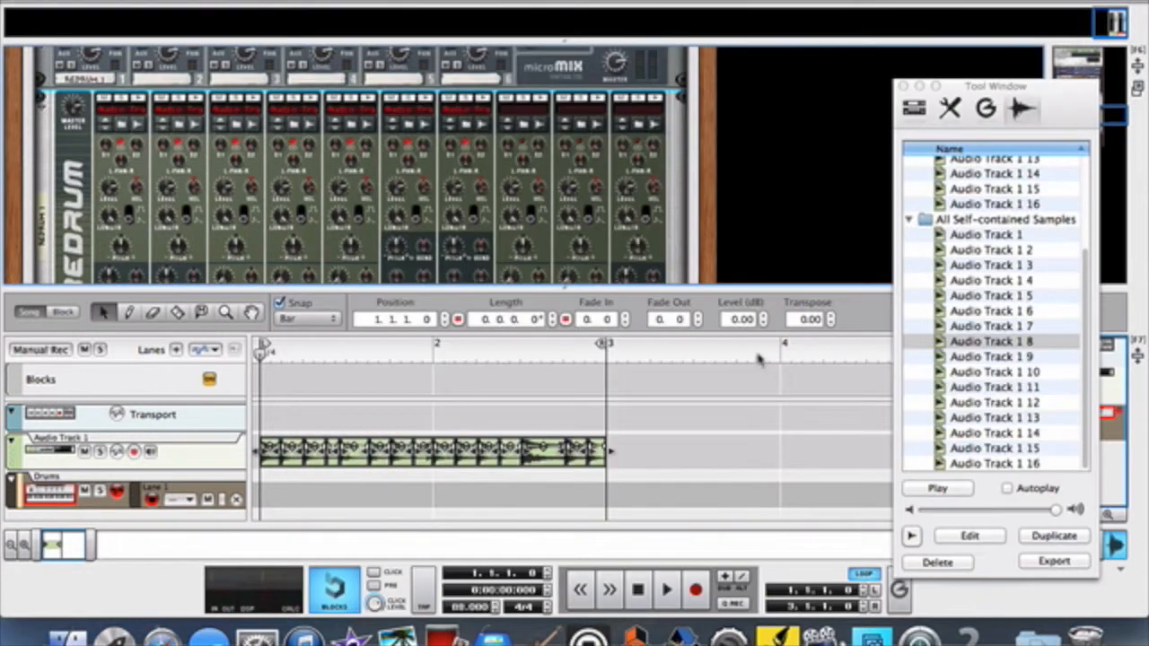
- Audition Audio Track 1 14, and load the unassigned song sample Audio Track 1 13 into Redrum drum channel 8
left_click(525, 125)
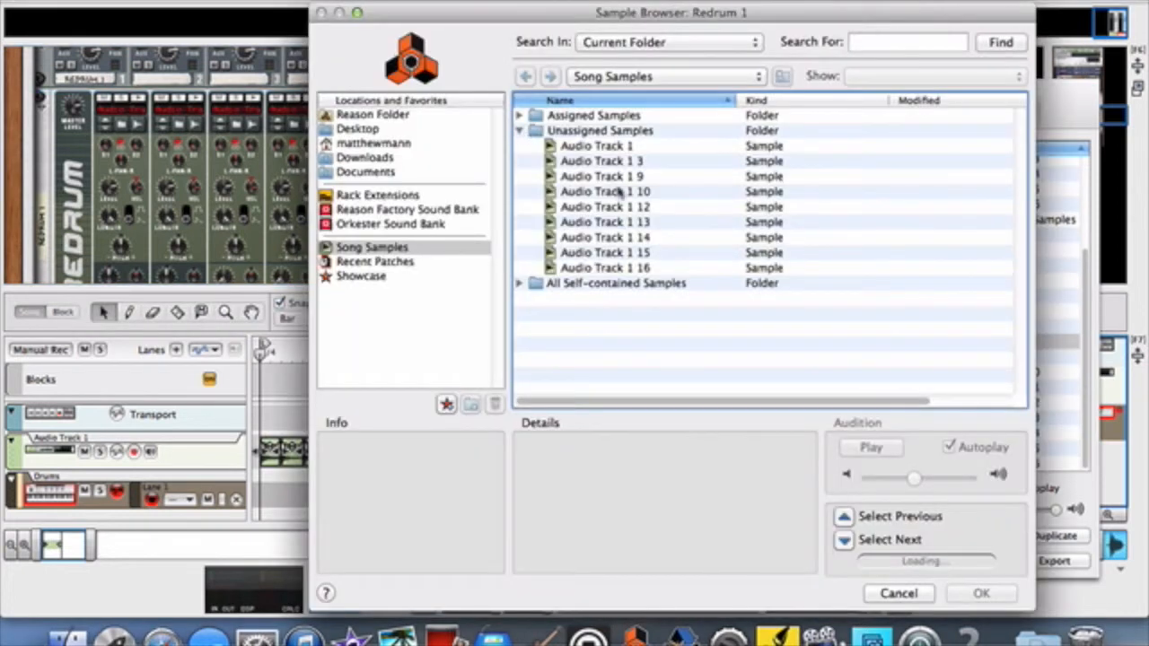
left_click(630, 236)
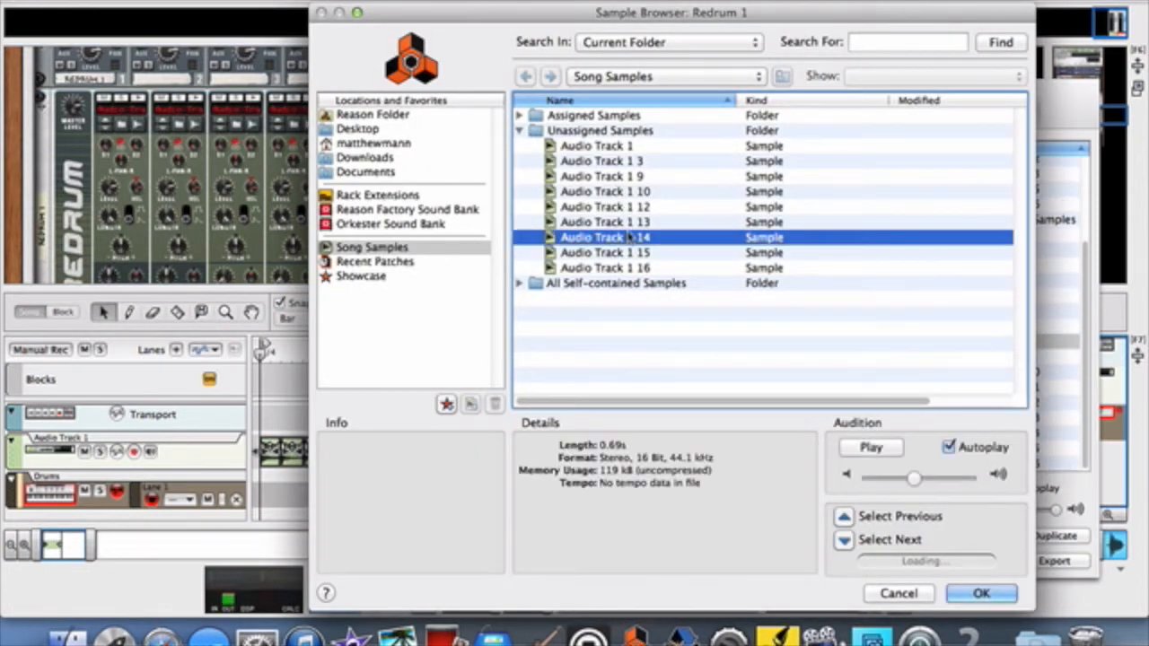
left_click(630, 225)
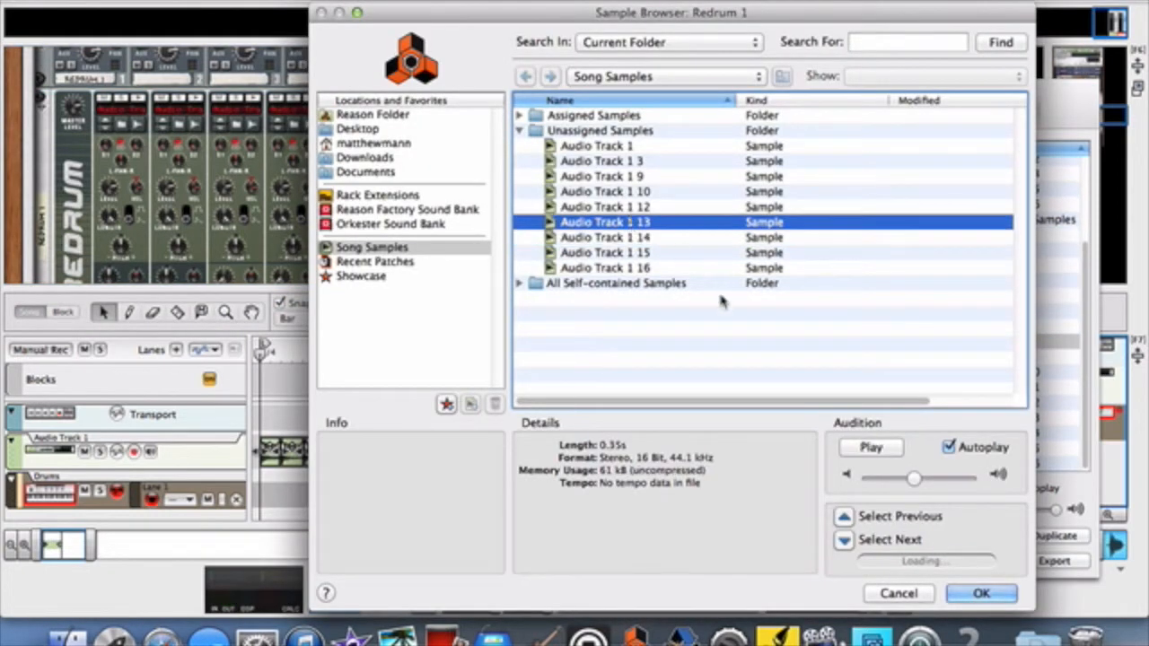
left_click(980, 592)
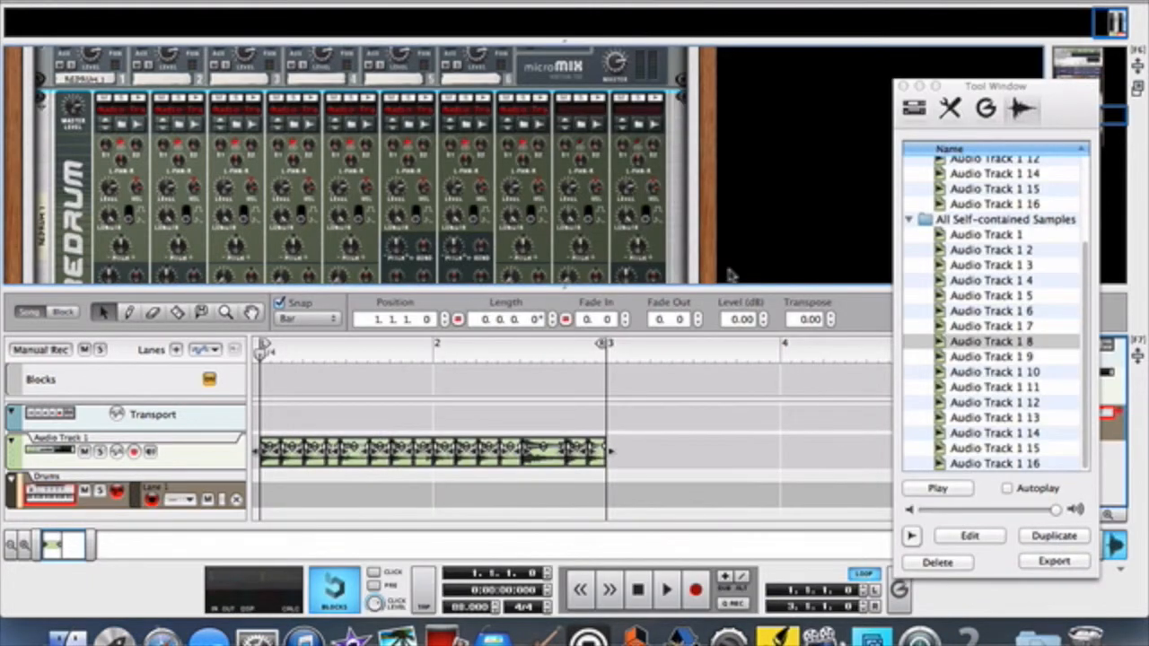
- Audition the remaining unassigned song samples and load Audio Track 1 10 into Redrum drum channel 9
left_click(585, 134)
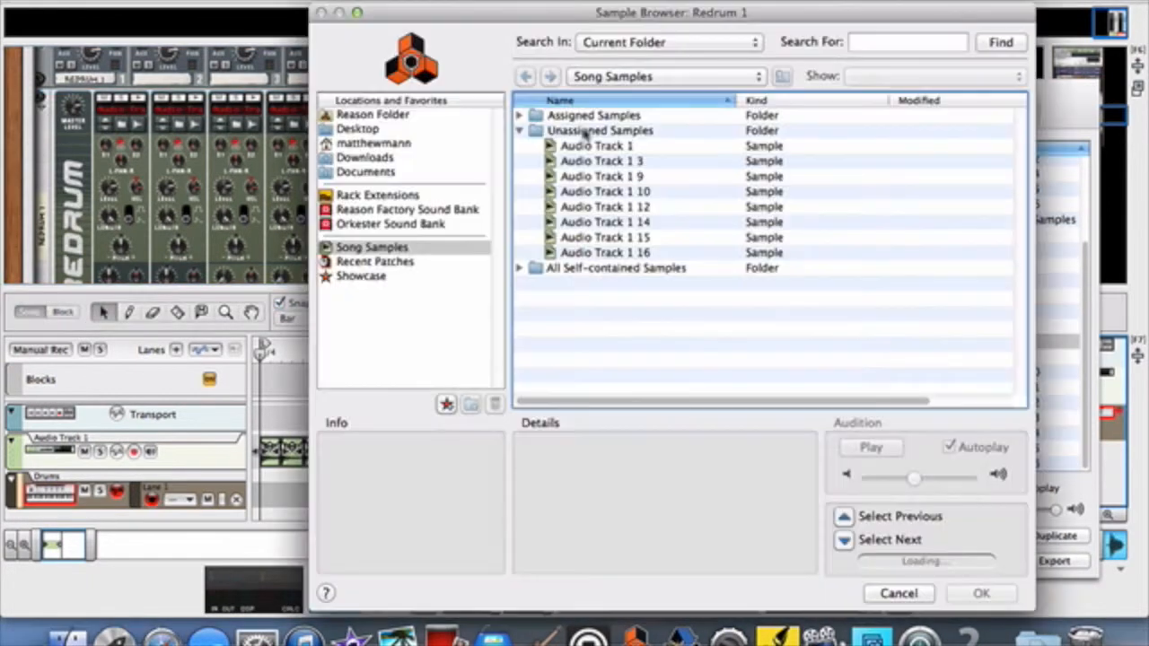
left_click(644, 211)
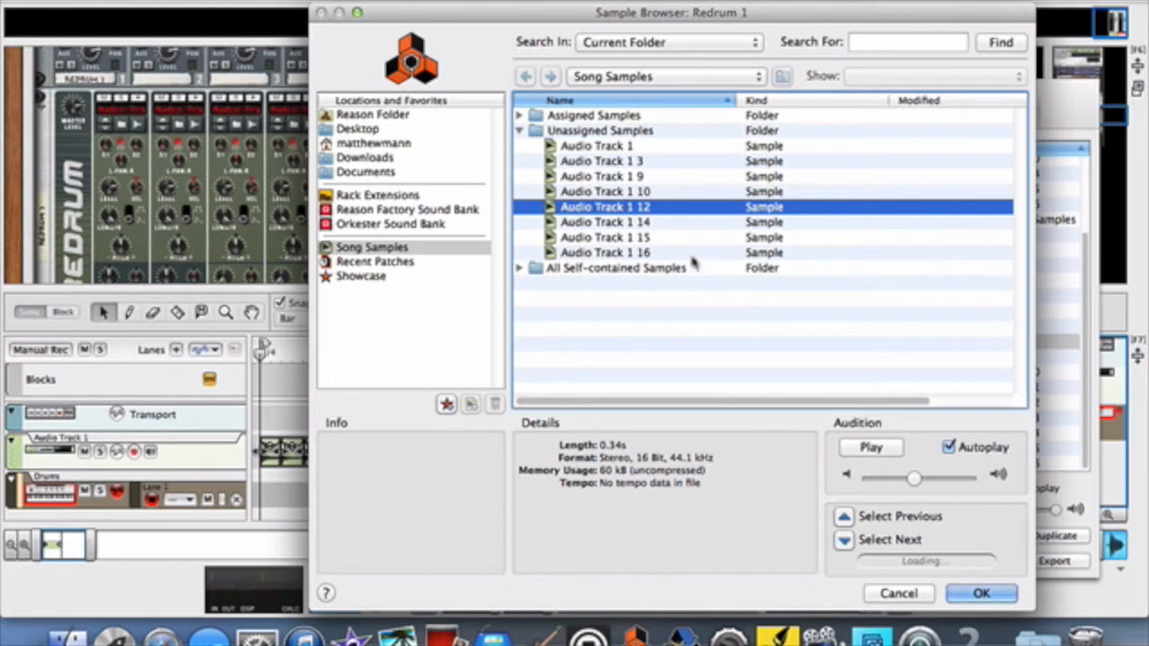
left_click(658, 238)
left_click(659, 253)
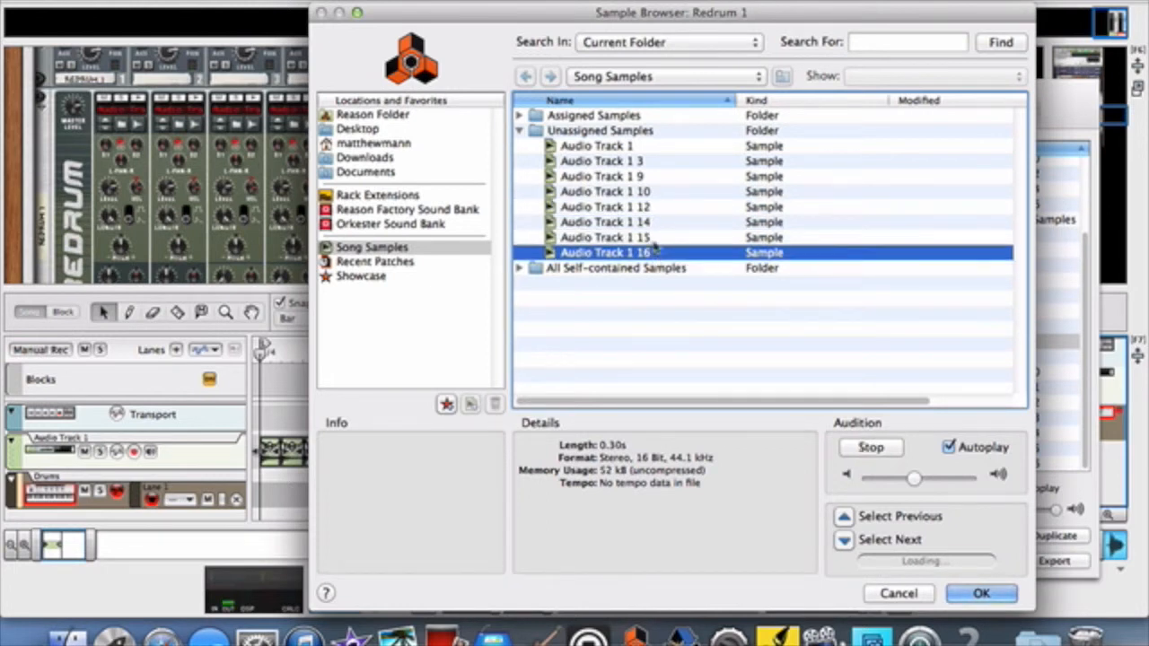
left_click(650, 192)
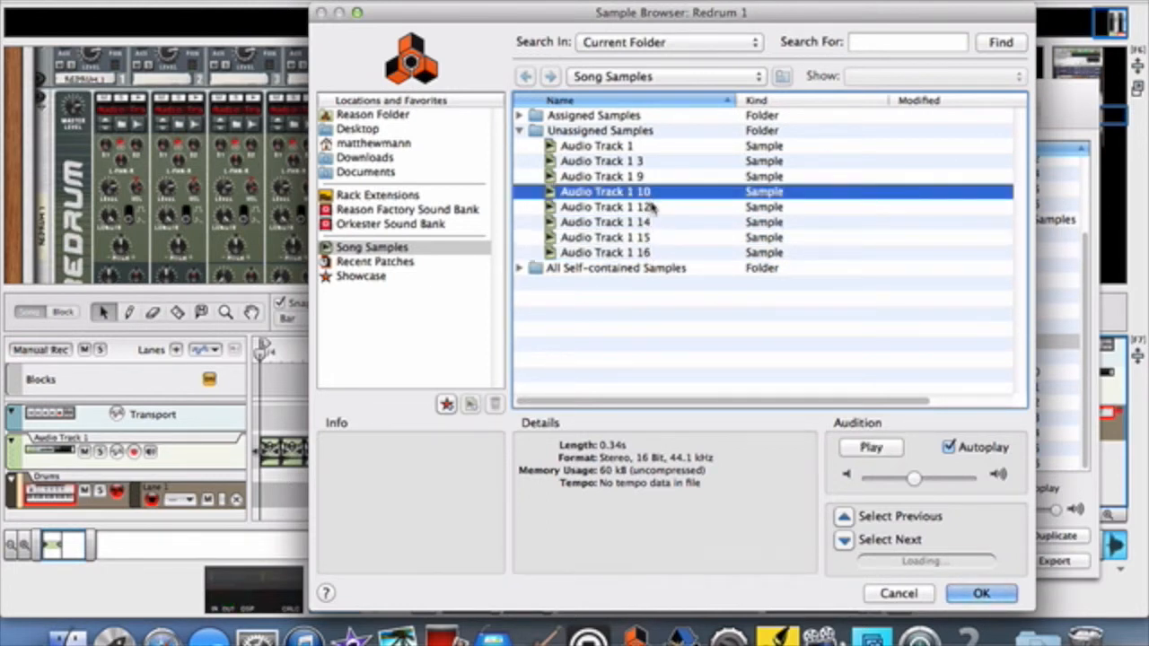
left_click(968, 595)
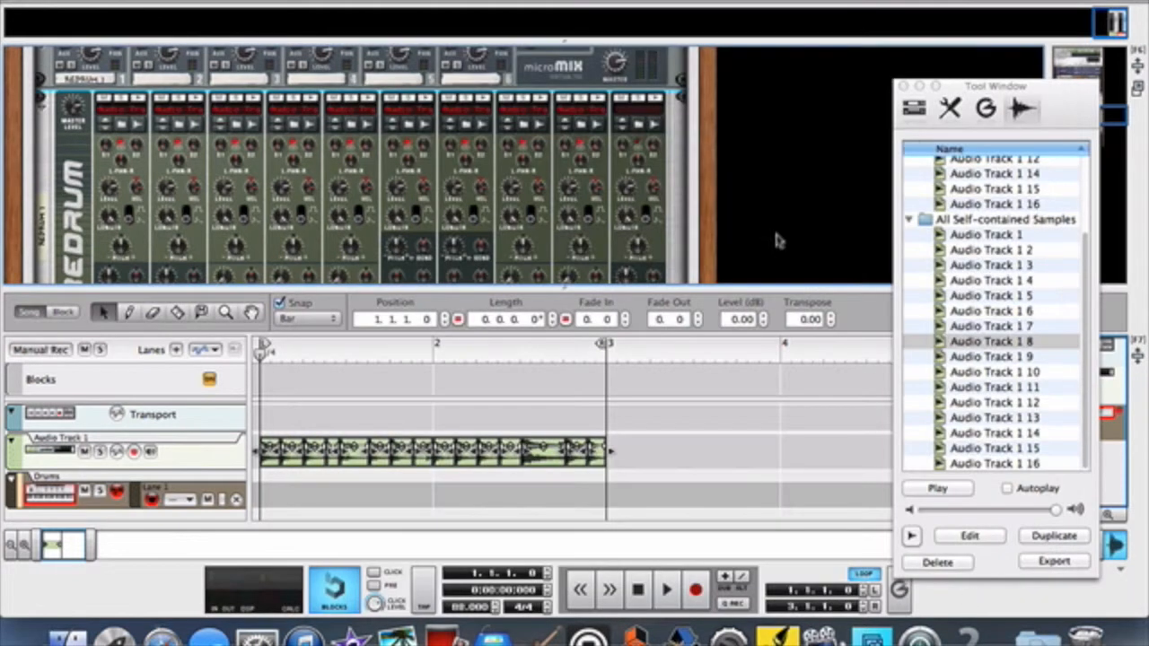
- Audition Audio Track 1 16, and load the unassigned song sample Audio Track 1 12 into Redrum drum channel 10
left_click(641, 124)
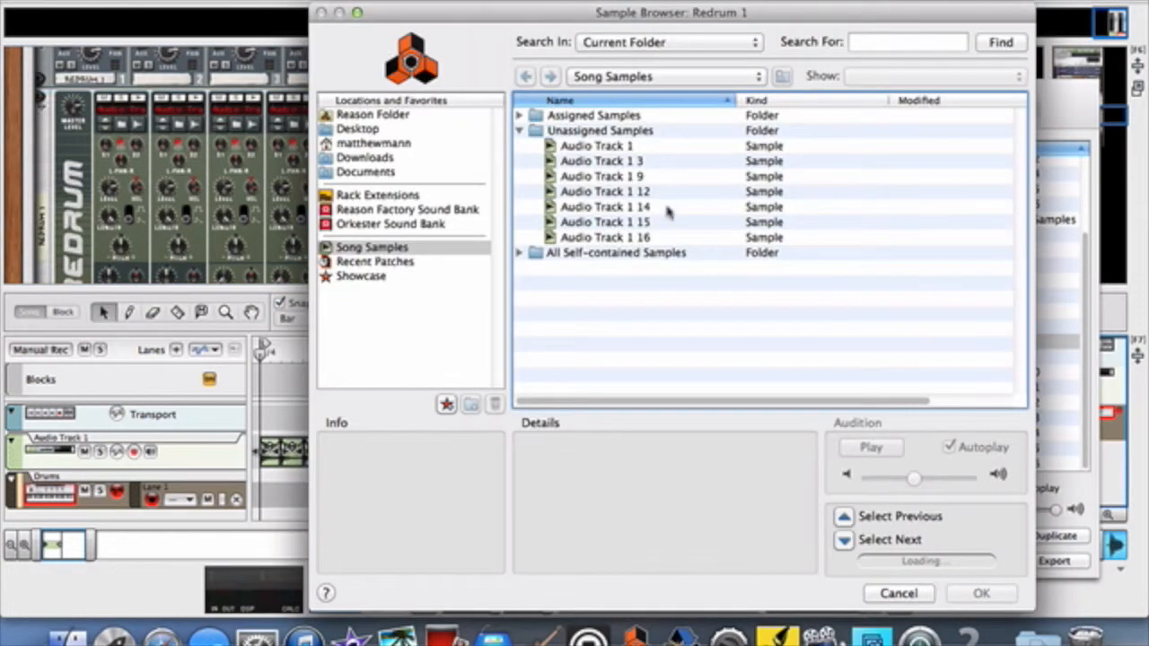
left_click(652, 237)
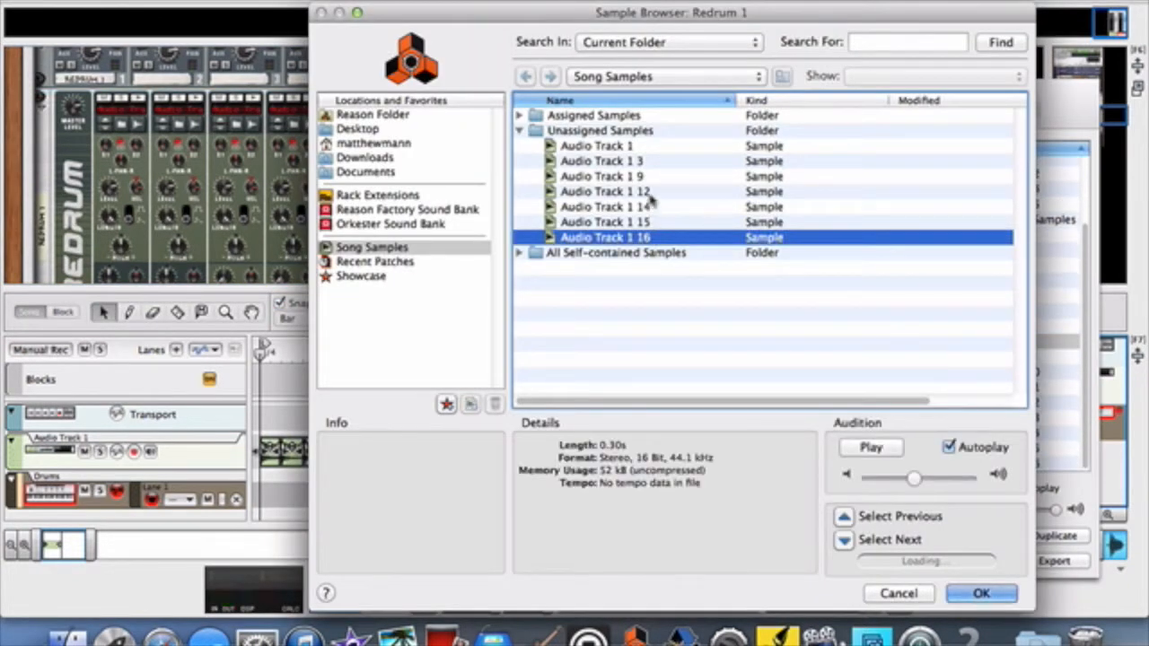
left_click(653, 192)
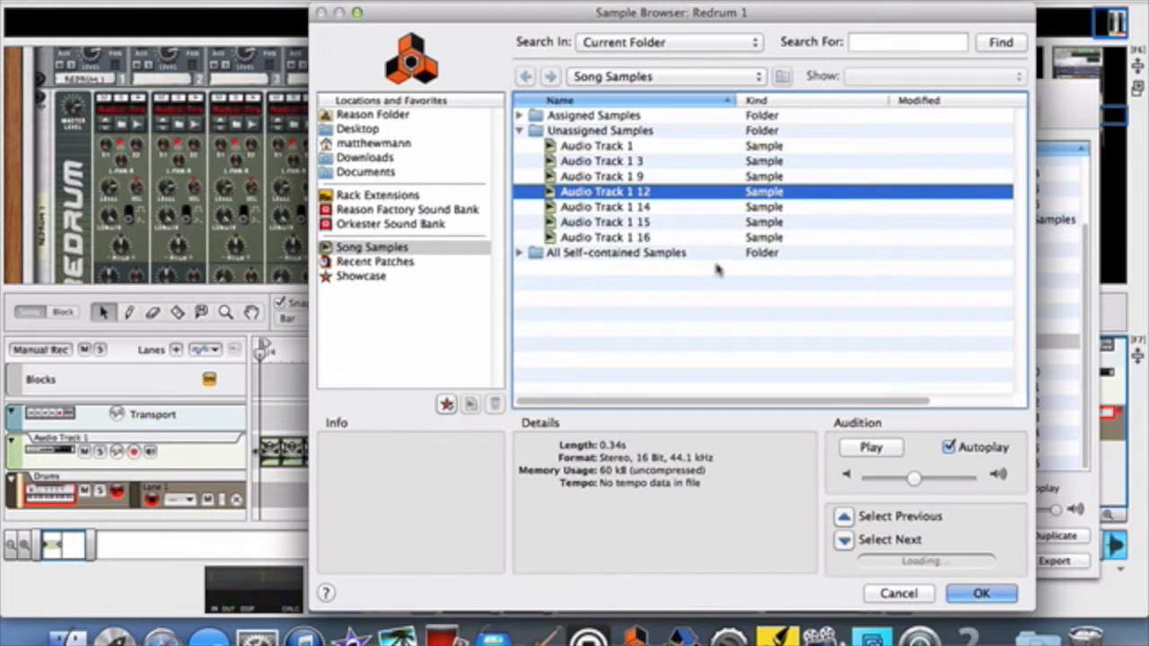
left_click(981, 594)
- Trigger Redrum drums 10 down to 2 one after another to listen to the loaded samples
left_click(656, 100)
left_click(597, 99)
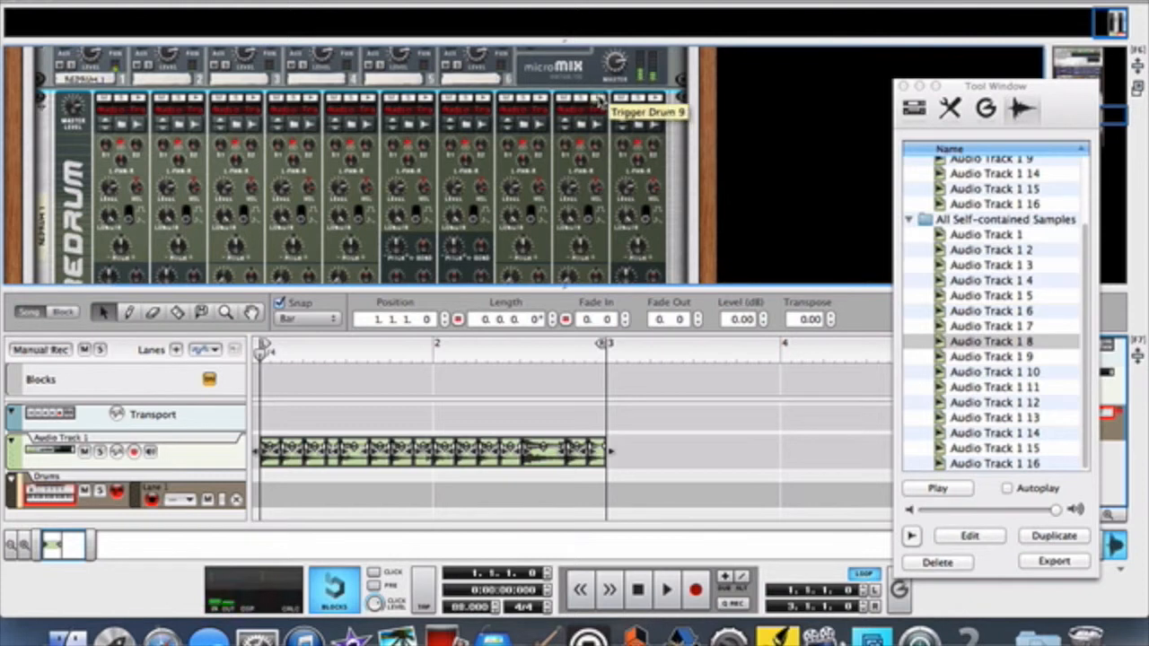
left_click(540, 99)
left_click(482, 99)
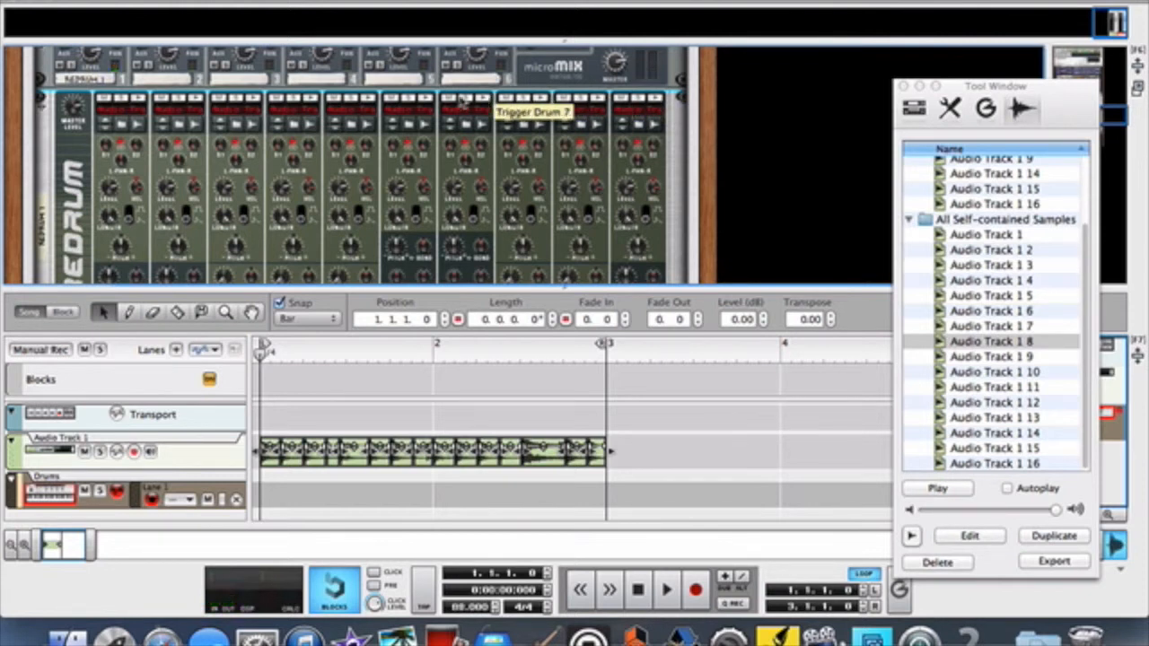
left_click(425, 98)
left_click(371, 102)
left_click(312, 104)
left_click(258, 103)
left_click(198, 104)
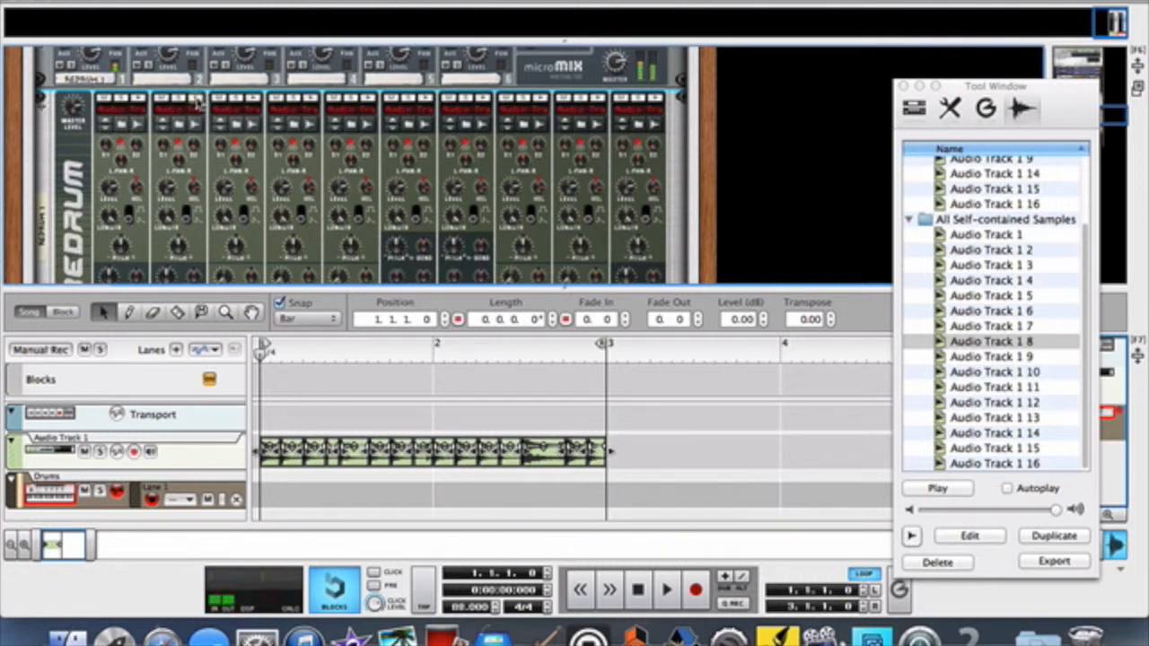
- Trigger Redrum drum 1 repeatedly, followed by drums 4, 5 and 6, to listen to their samples
left_click(141, 106)
left_click(139, 99)
left_click(139, 100)
left_click(139, 100)
left_click(139, 99)
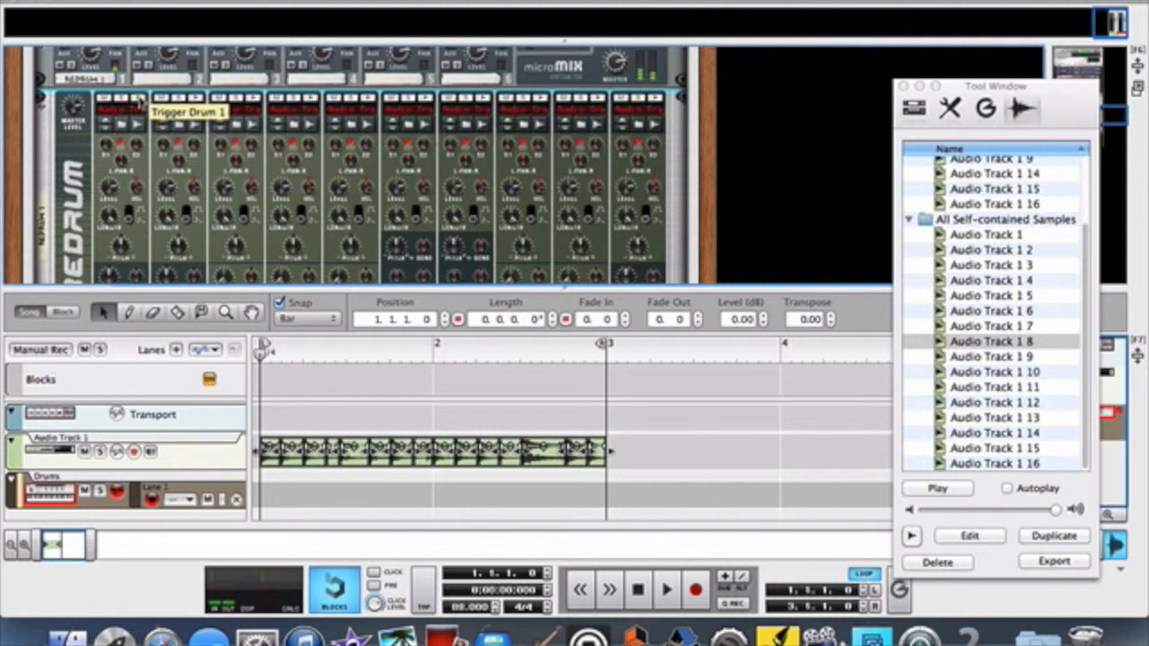
scroll(138, 100, "down", 5)
scroll(138, 99, "down", 1)
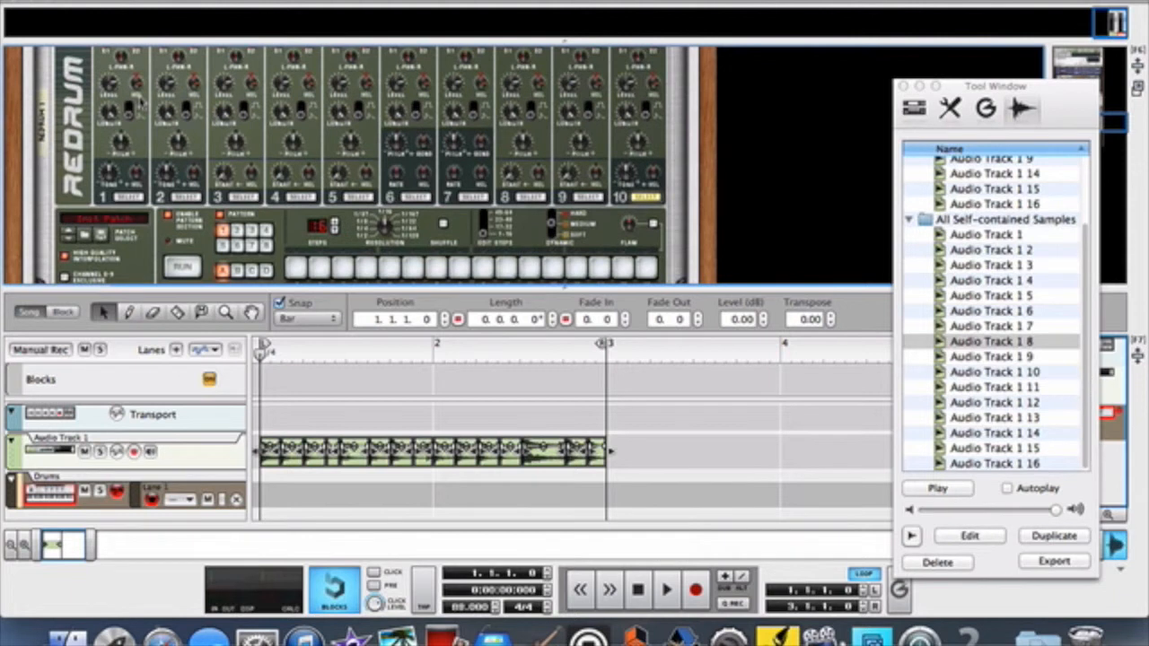
scroll(240, 133, "up", 6)
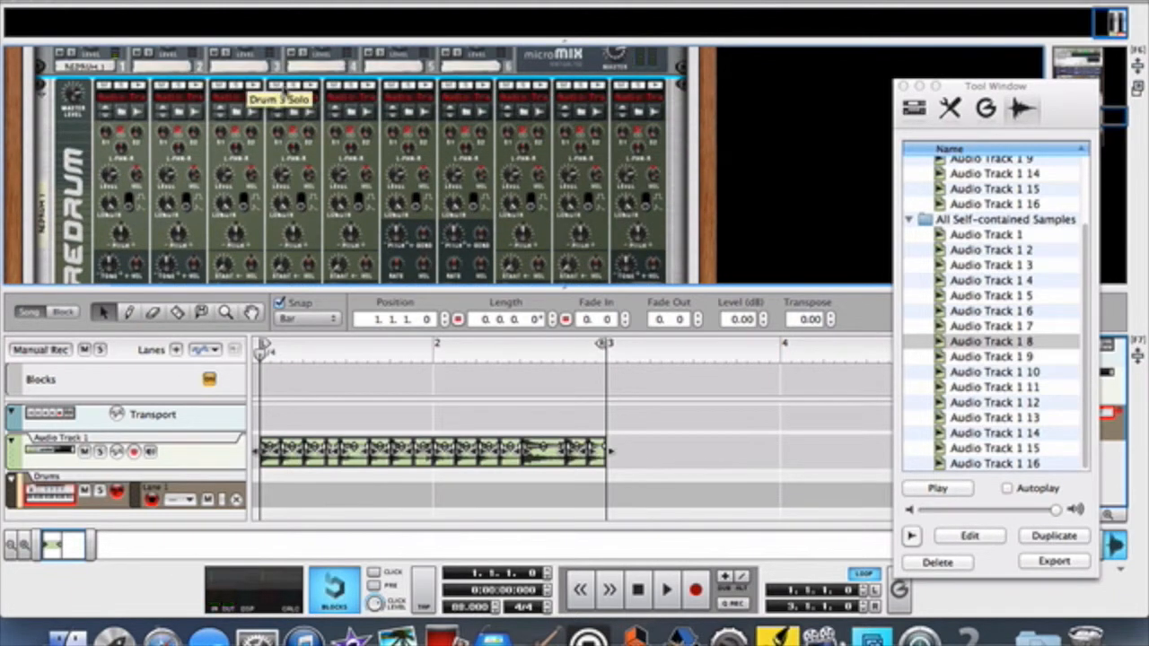
left_click(309, 87)
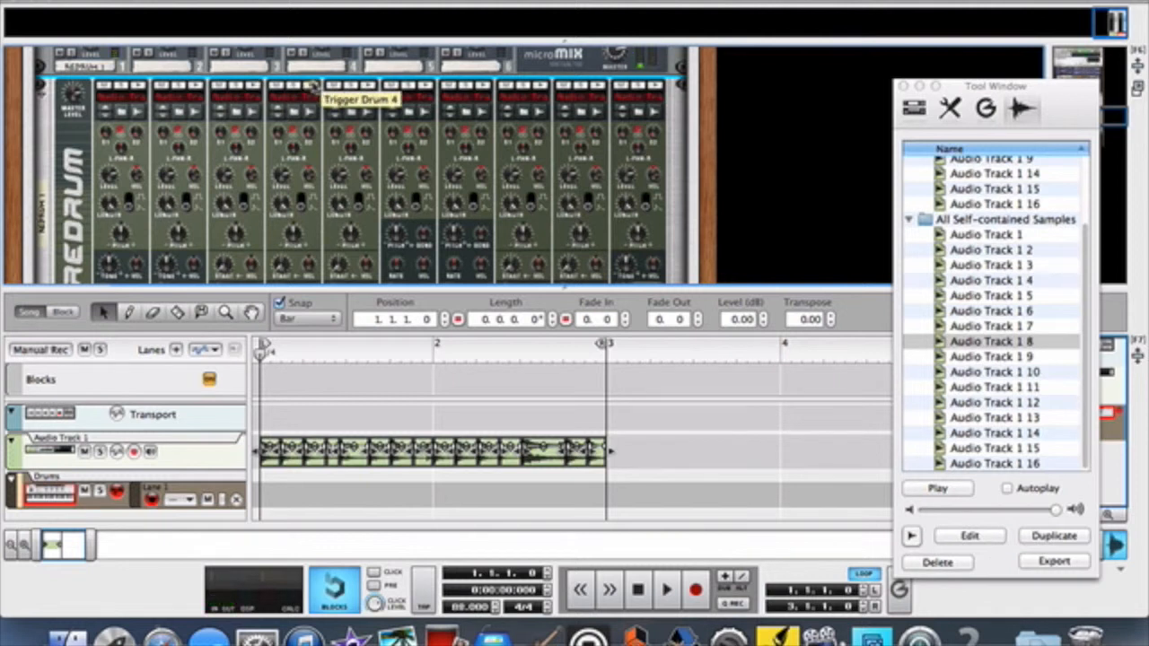
left_click(367, 88)
left_click(426, 88)
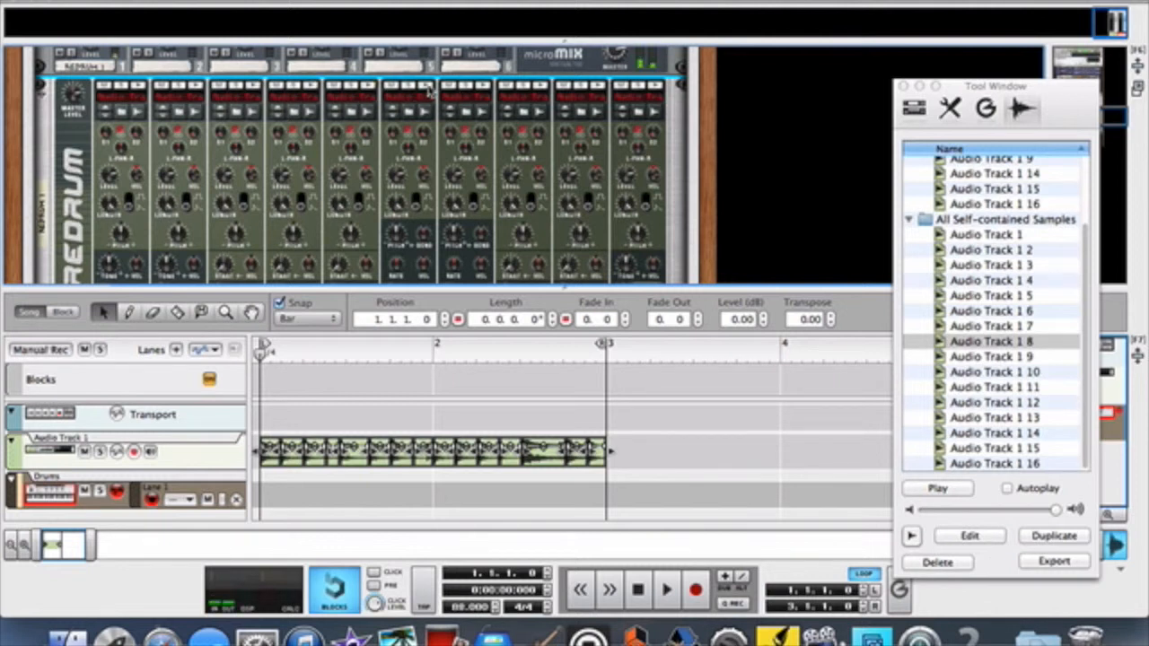
- Program hits for drum 6 on steps 5 and 13 of the Redrum pattern and run the pattern
scroll(429, 87, "down", 5)
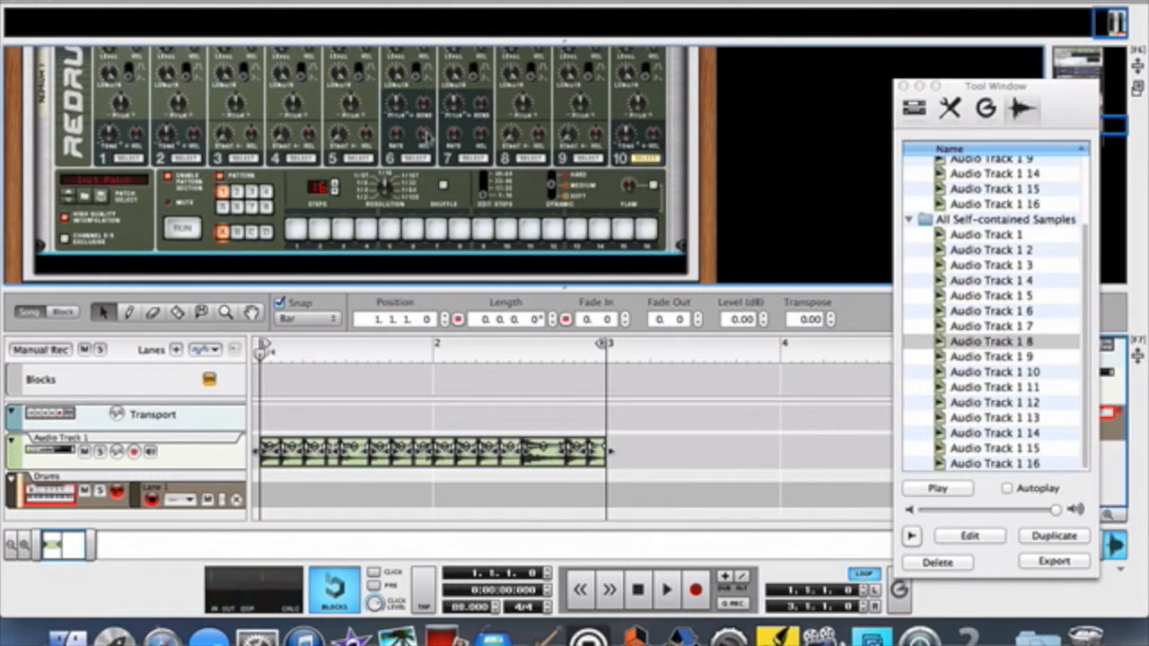
left_click(425, 160)
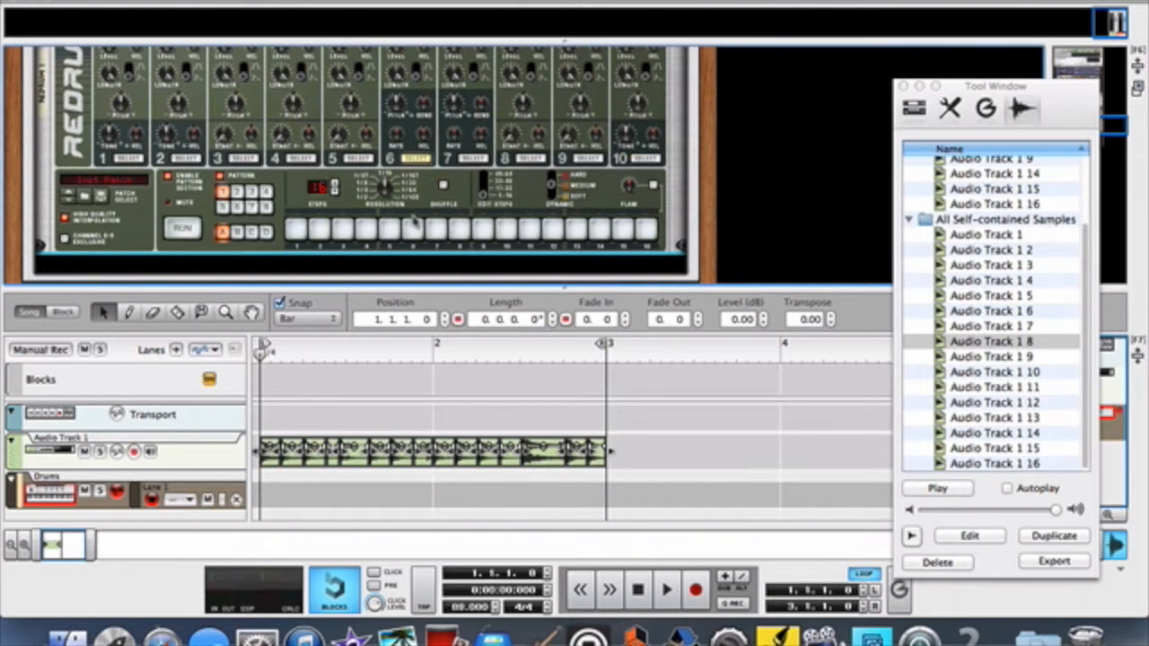
left_click(388, 229)
left_click(576, 230)
left_click(187, 235)
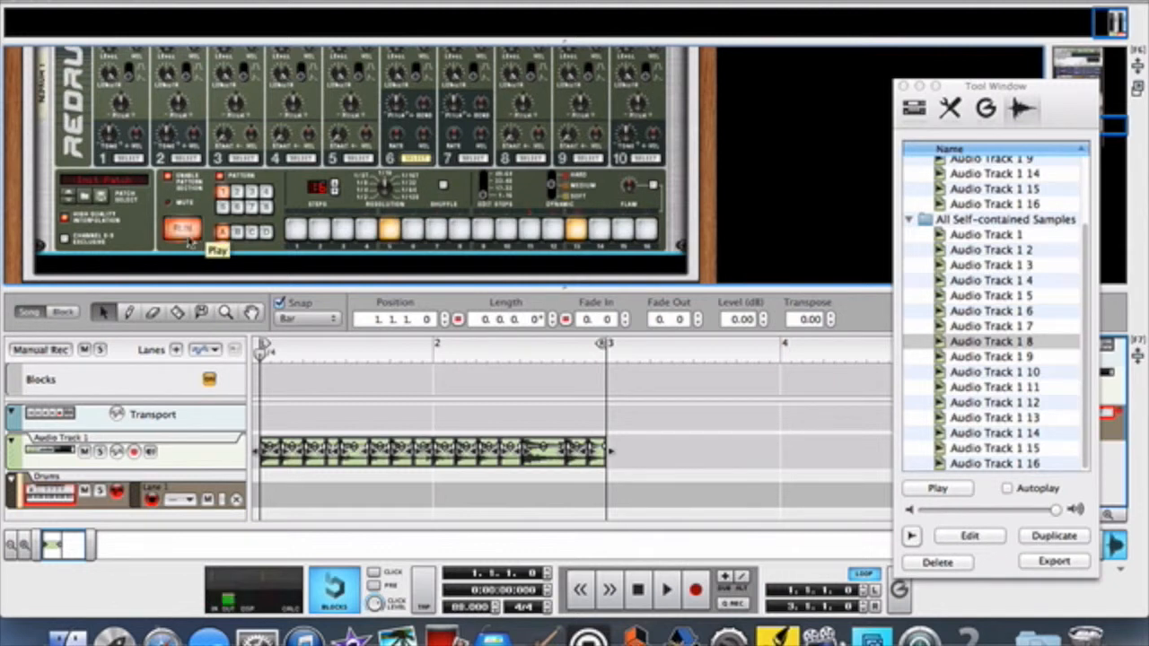
- Program hits for drum 5 on steps 1, 4, 7 and 11, plus a soft hit on step 16
scroll(188, 241, "up", 2)
left_click(187, 235)
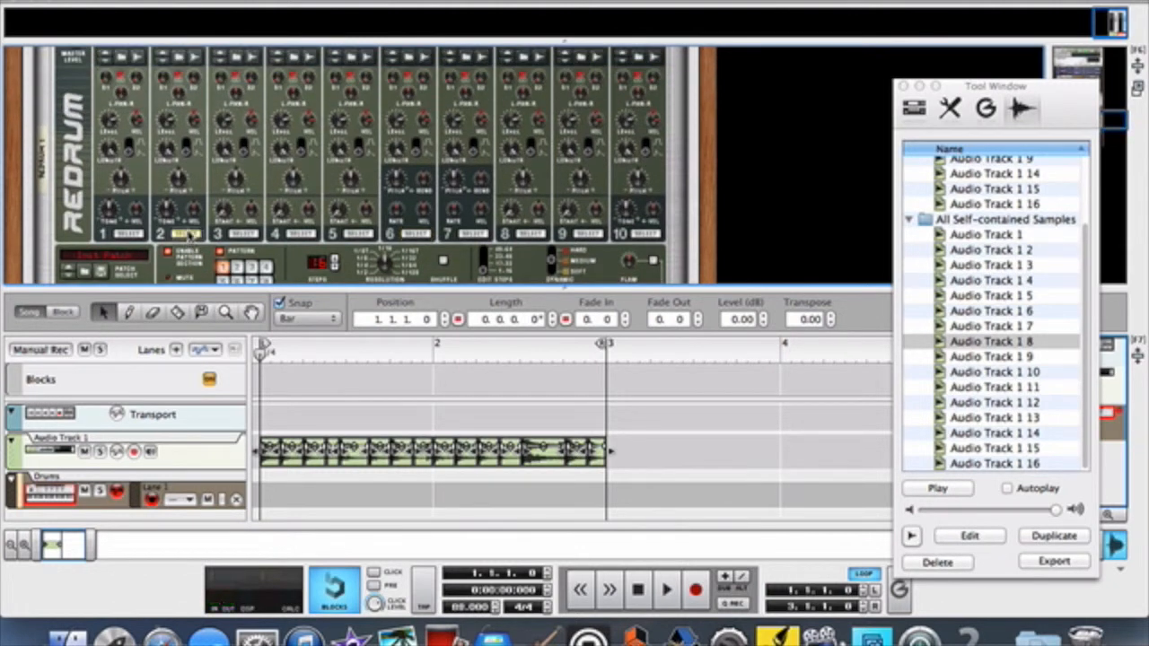
scroll(190, 80, "up", 1)
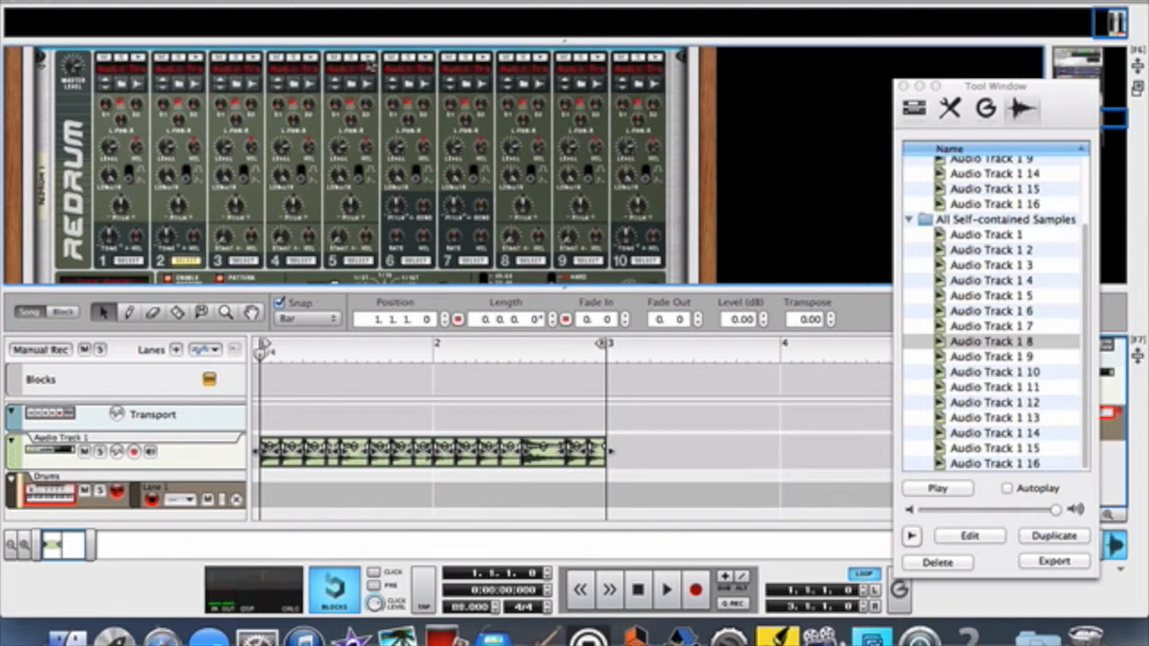
scroll(338, 261, "down", 3)
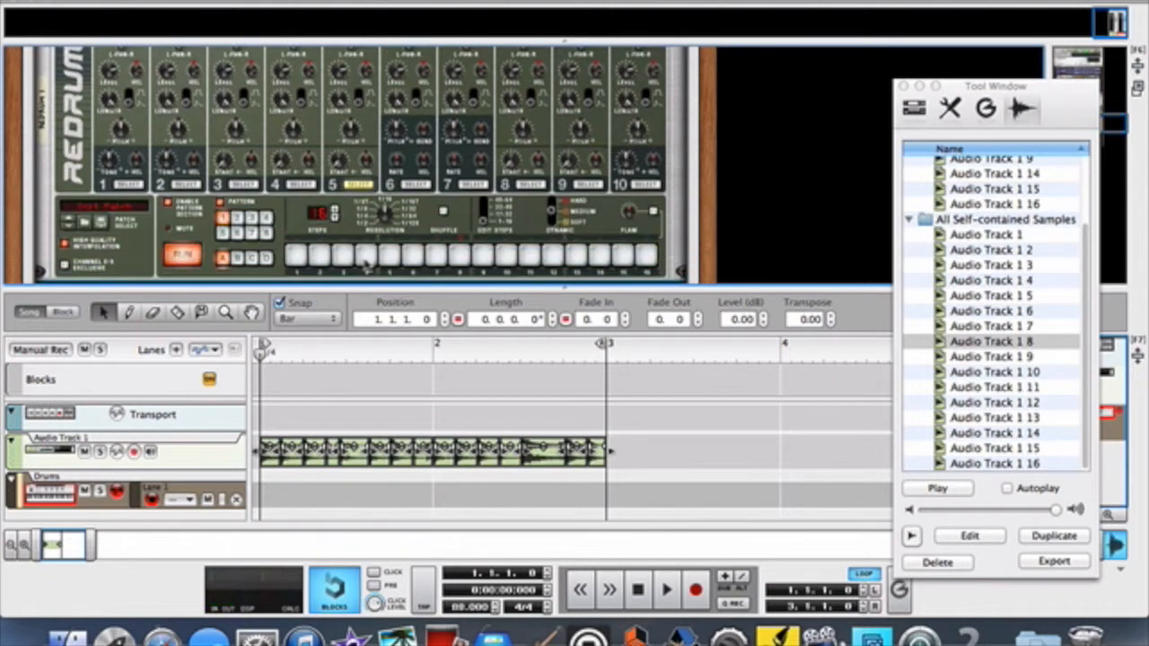
left_click(298, 250)
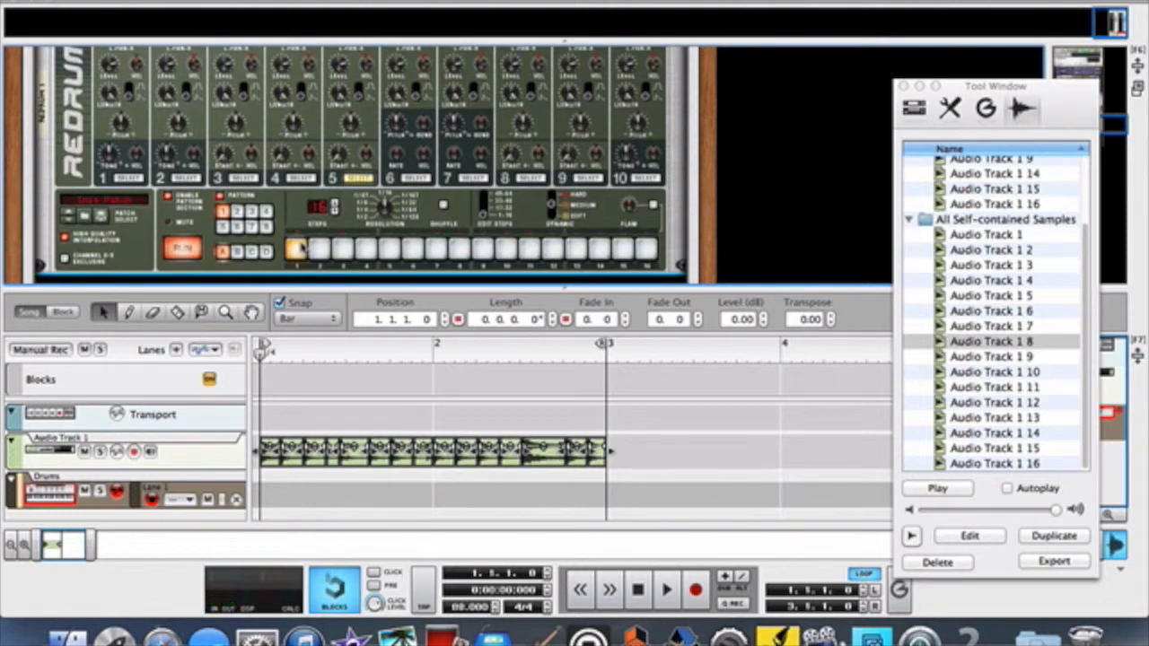
left_click(366, 249)
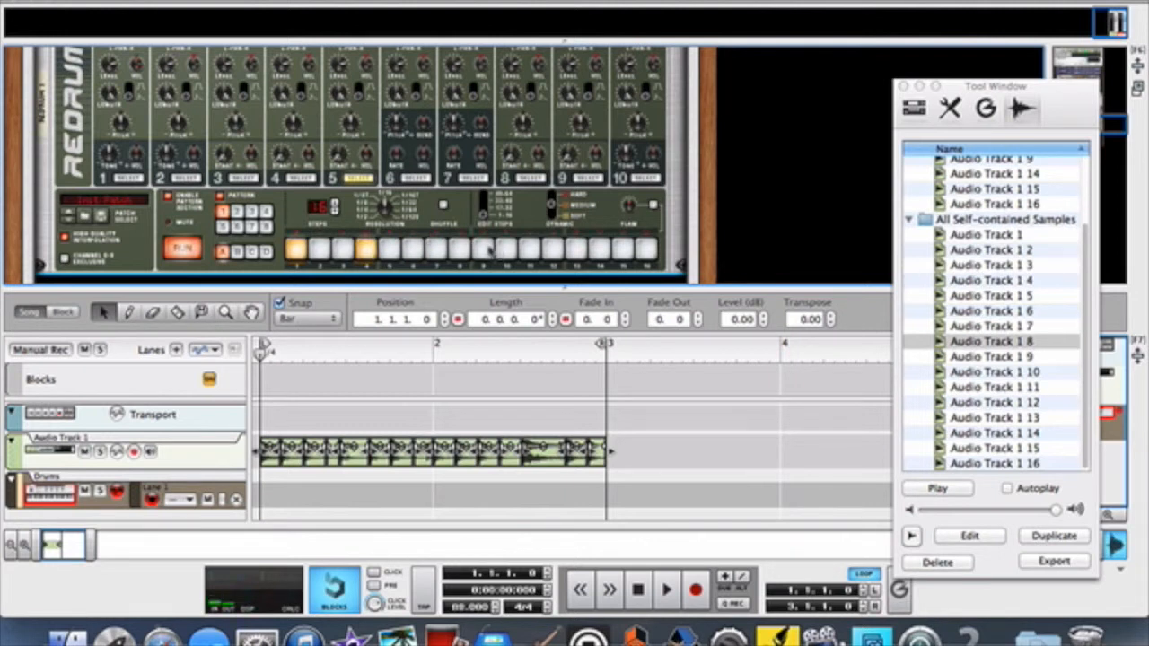
left_click(435, 250)
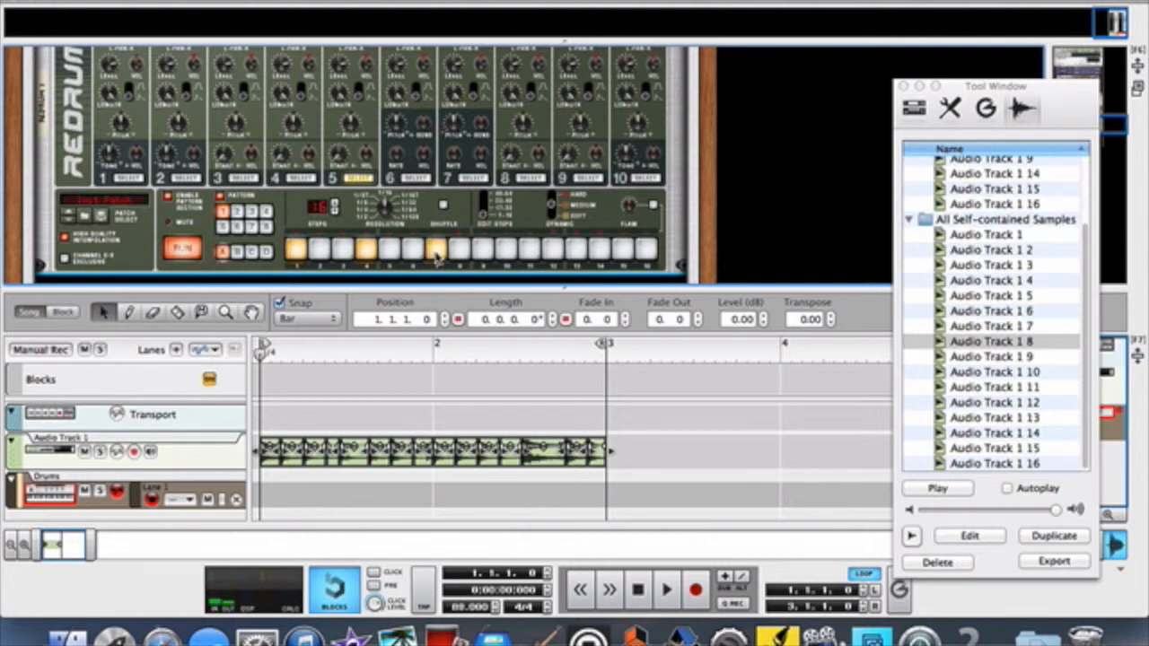
left_click(551, 251)
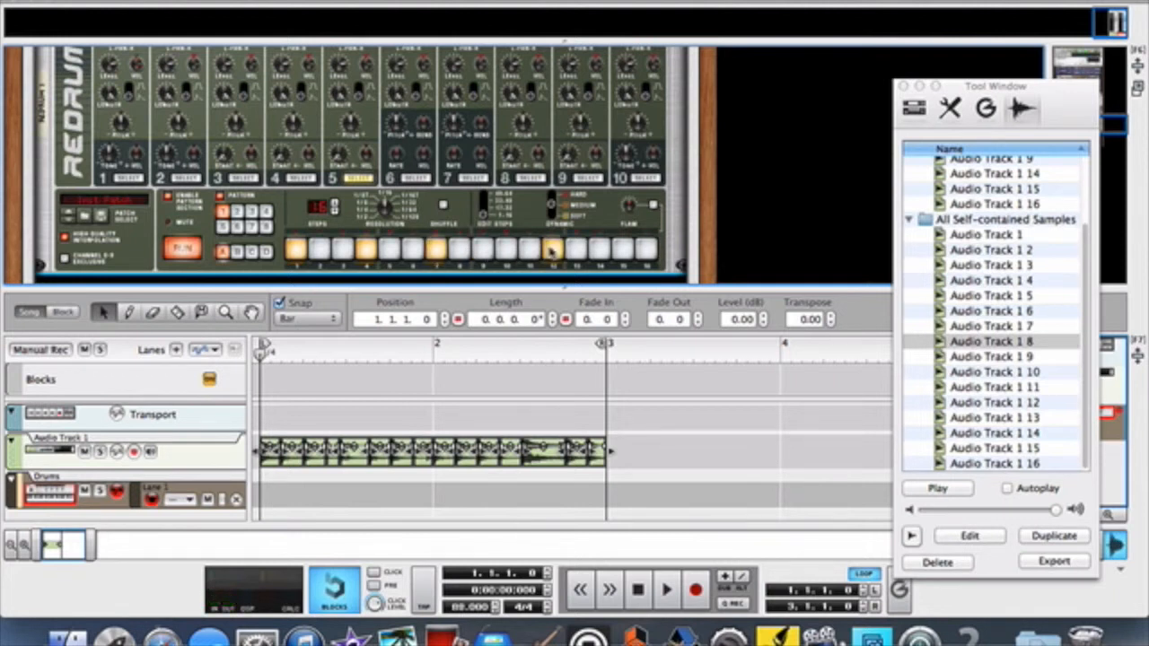
left_click(529, 251)
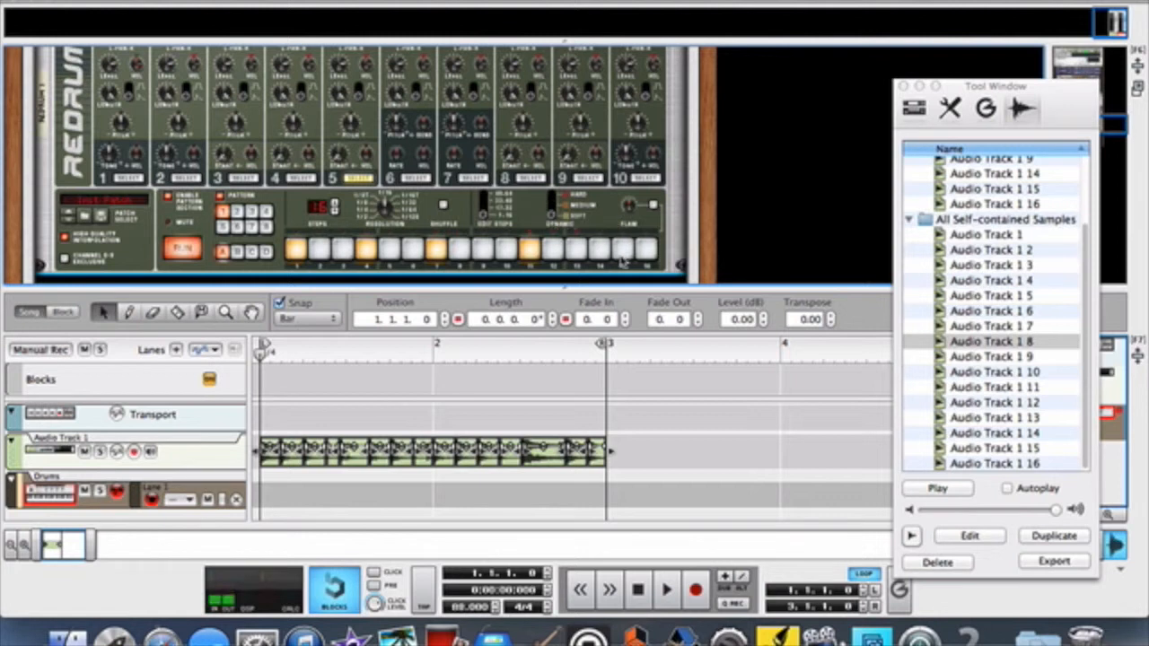
left_click(646, 250)
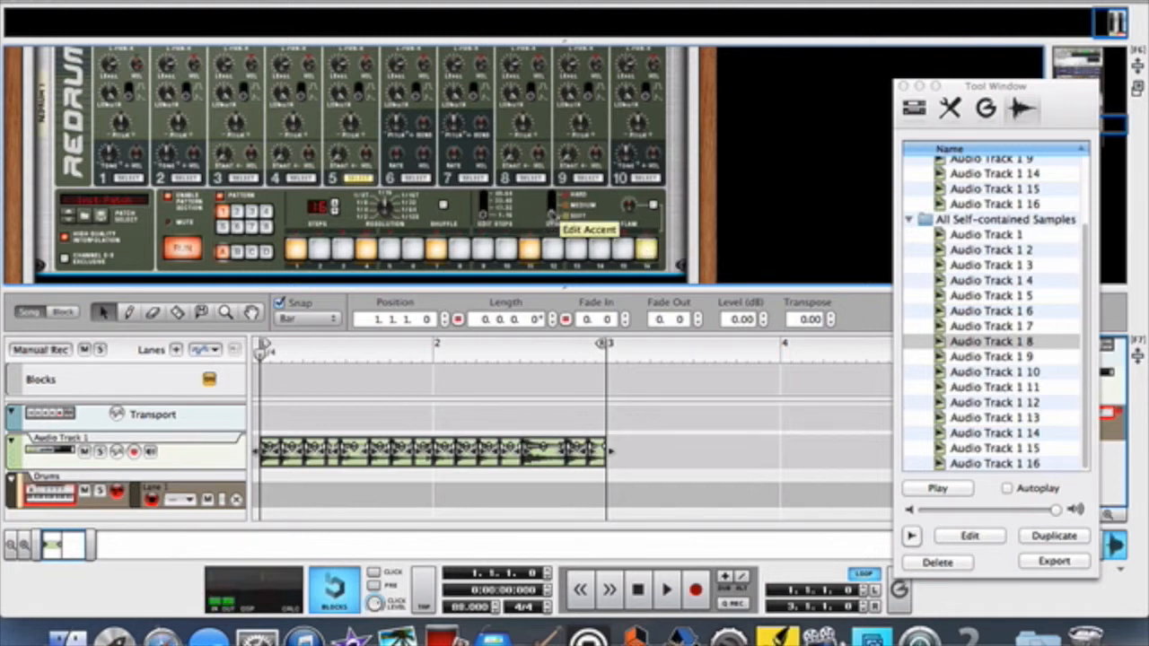
- Select Redrum drum 1 and program a hit on step 15 of the pattern
scroll(499, 193, "up", 2)
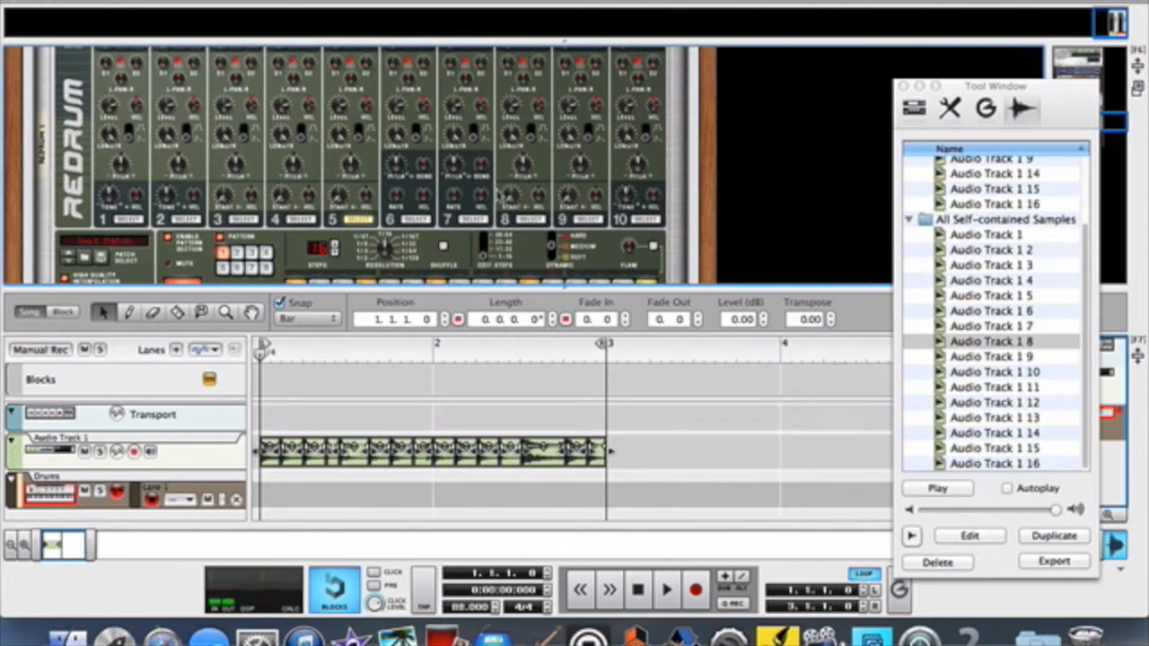
scroll(451, 160, "up", 4)
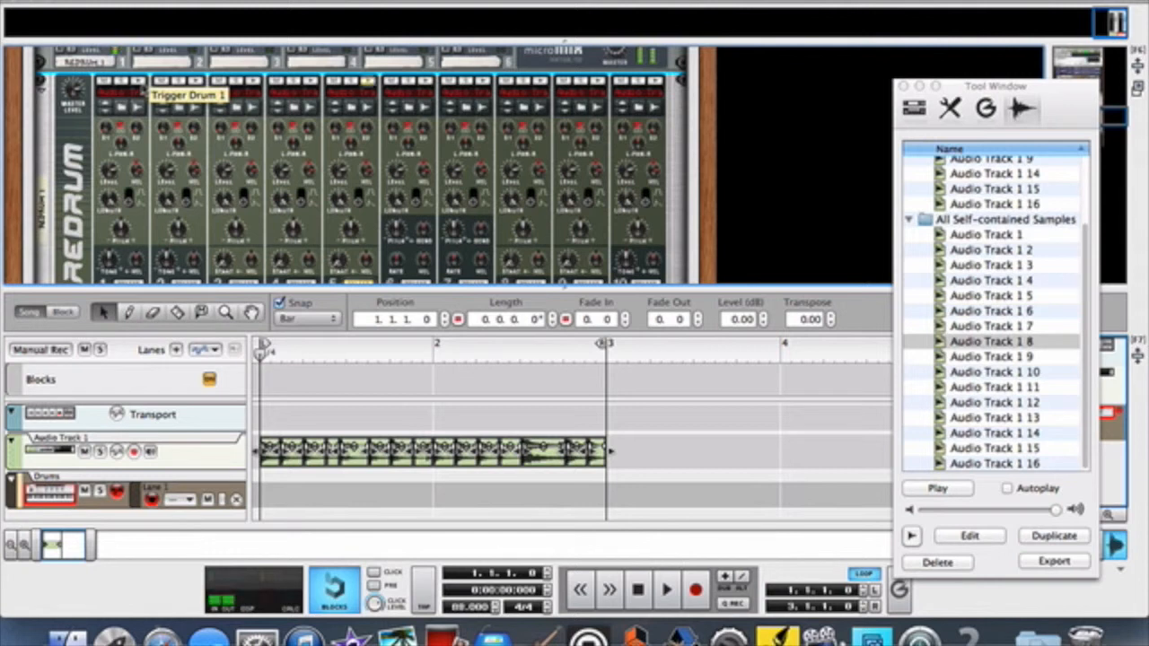
scroll(130, 185, "down", 3)
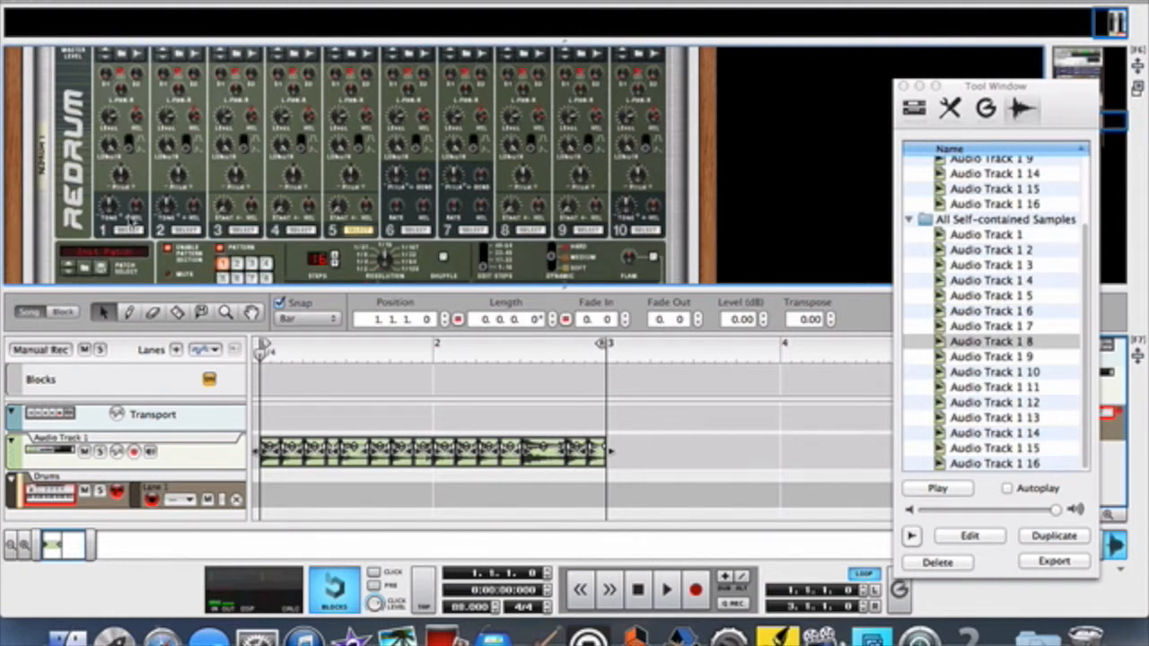
scroll(304, 220, "down", 4)
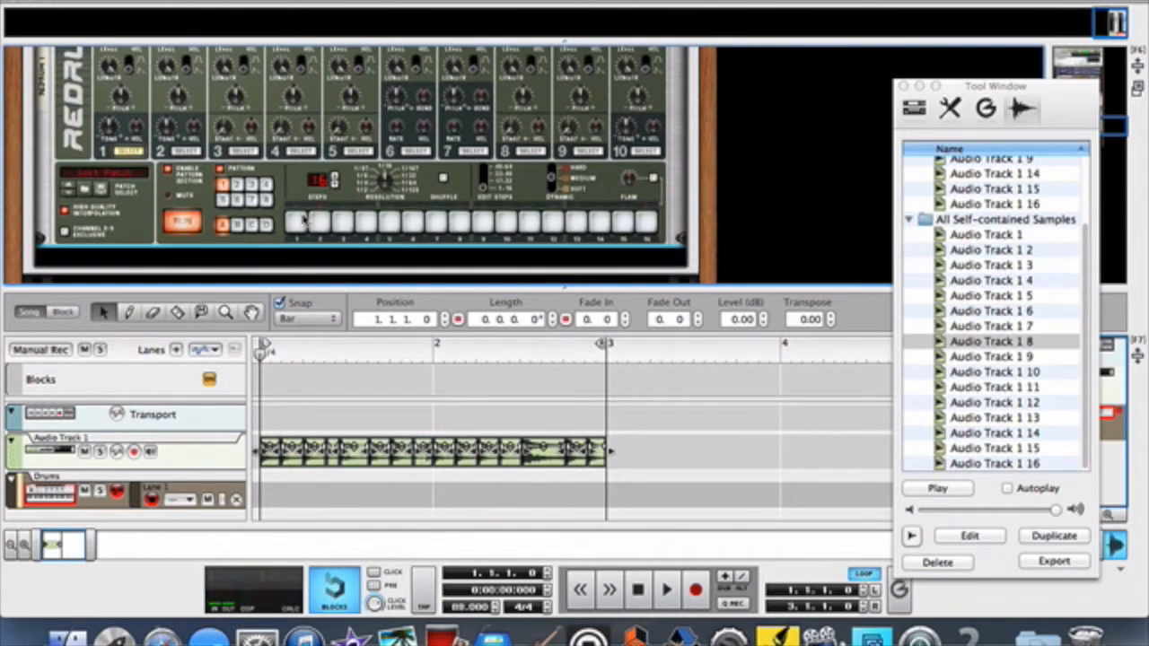
left_click(623, 227)
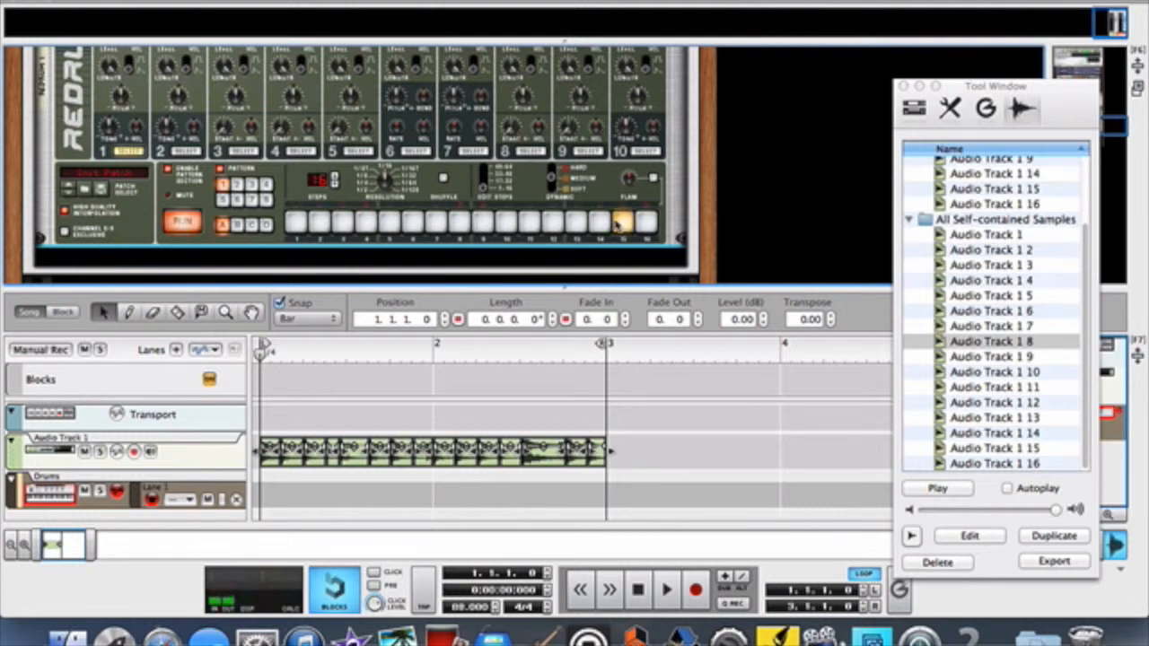
- Select Redrum drum 8 and program hits on every odd step from 1 to 15
scroll(537, 171, "up", 7)
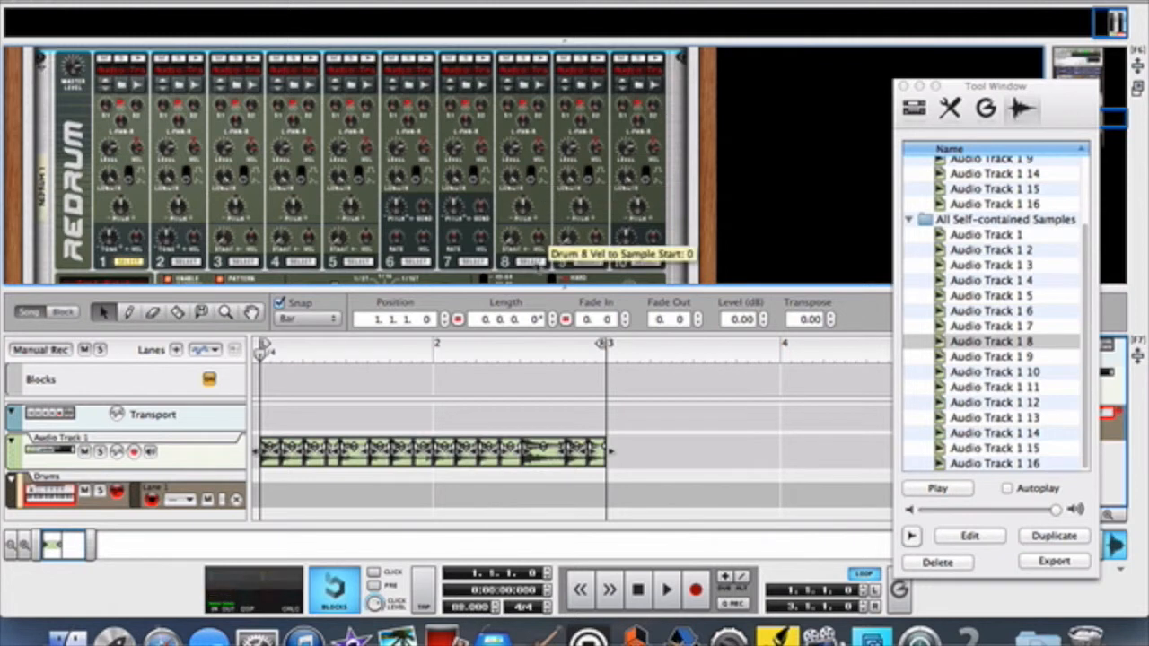
scroll(527, 218, "down", 5)
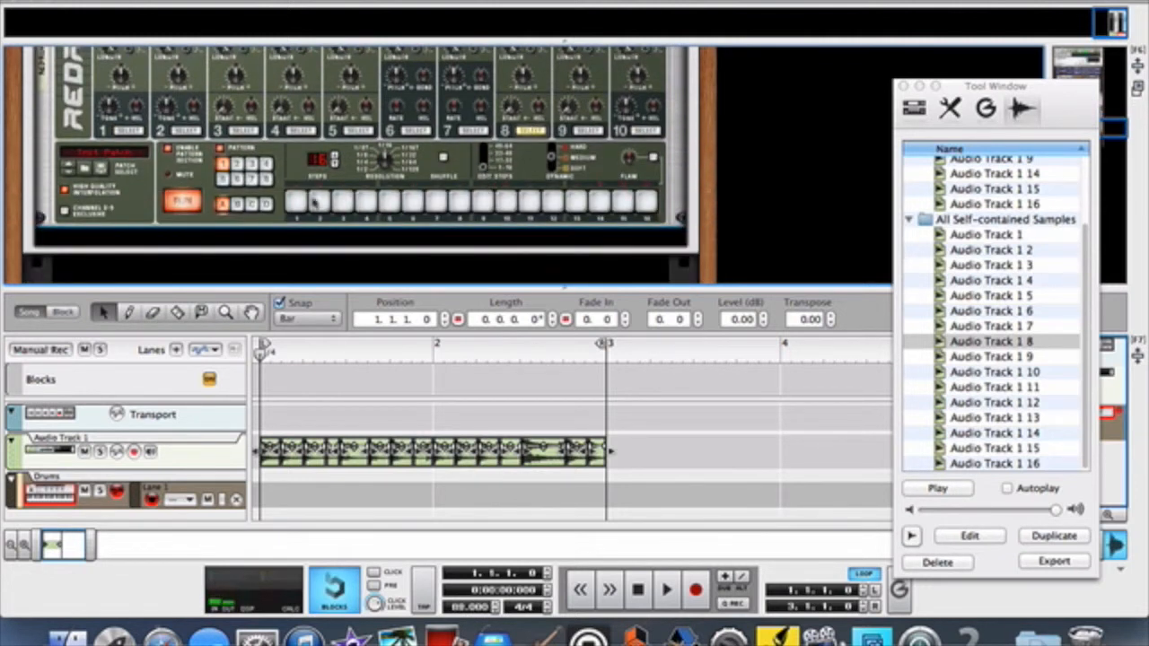
left_click(302, 203)
left_click(346, 203)
left_click(391, 203)
left_click(434, 203)
left_click(482, 203)
left_click(529, 203)
left_click(576, 203)
left_click(622, 203)
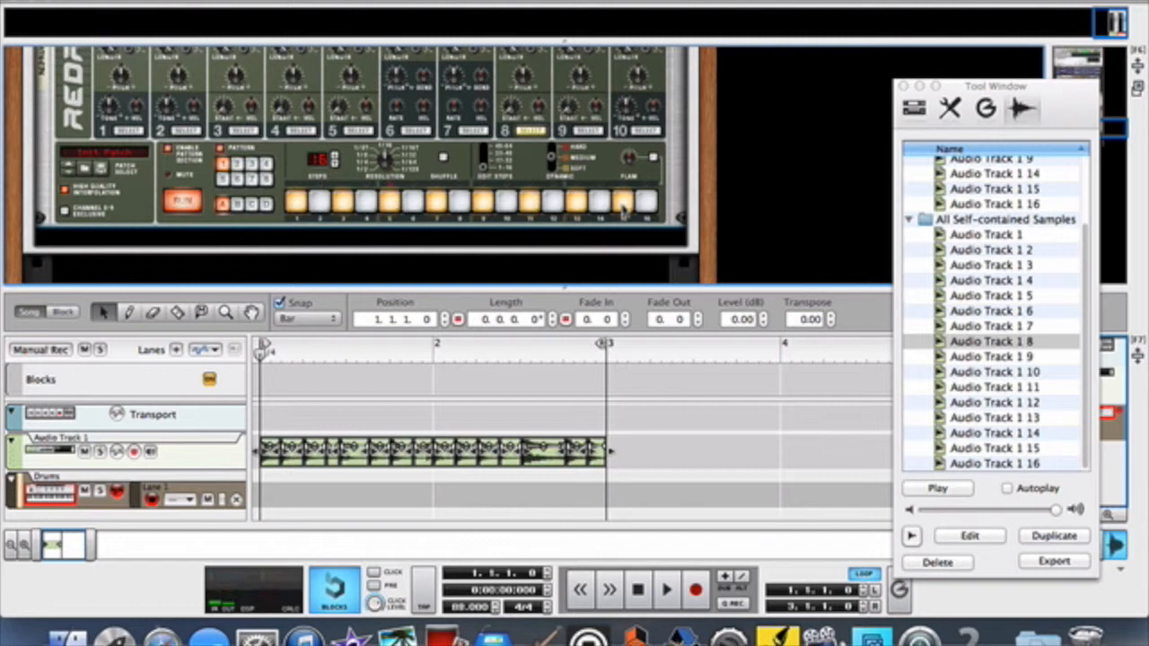
- Enlarge the rack area over the sequencer so Redrum's drum channels and step buttons fit together
scroll(610, 160, "up", 5)
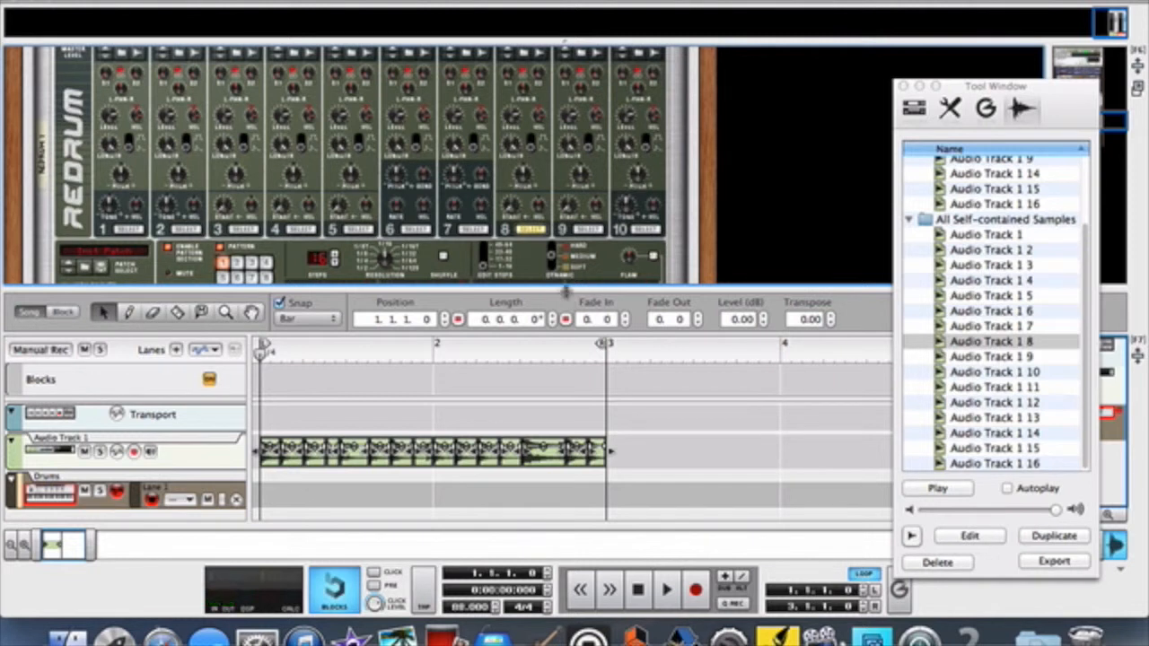
left_click_drag(564, 289, 581, 461)
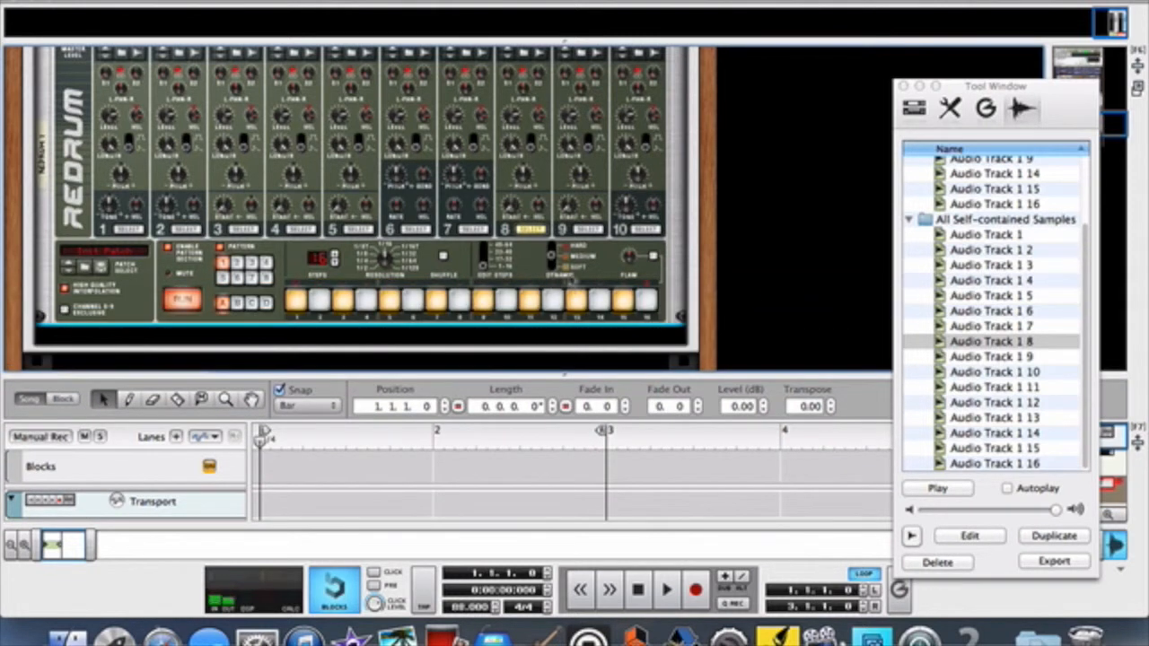
scroll(563, 232, "up", 2)
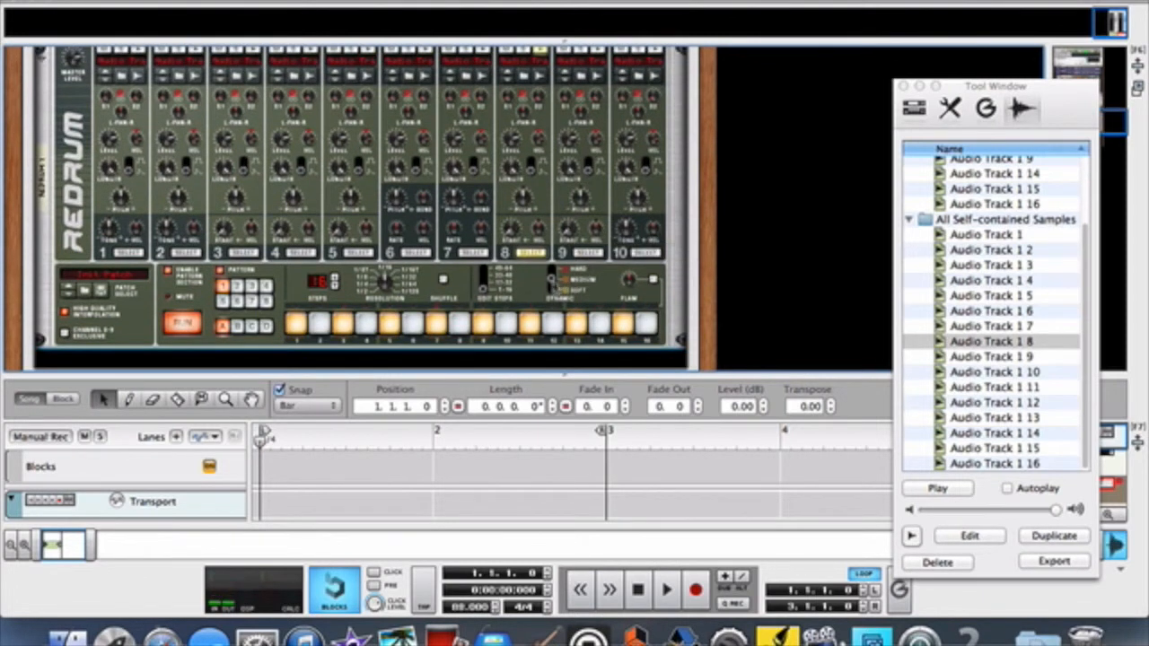
- Change drum 8's hits on steps 3, 7, 11 and 15 to soft dynamics, and stop the pattern
left_click(347, 327)
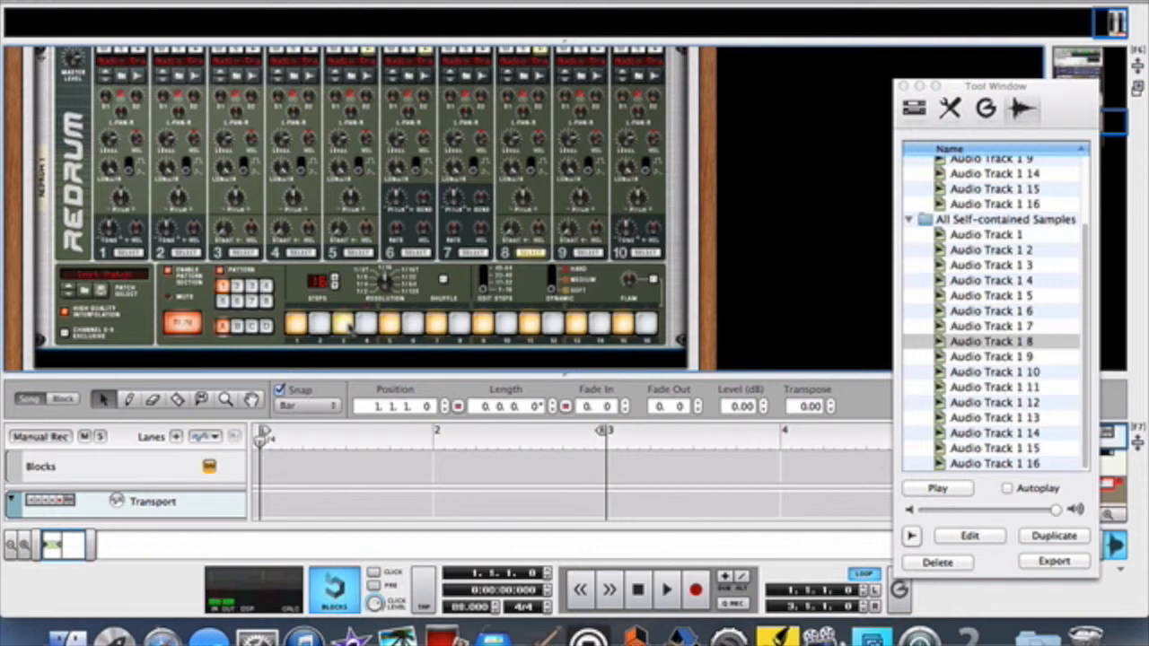
left_click(433, 327)
left_click(529, 326)
left_click(619, 328)
left_click(637, 590)
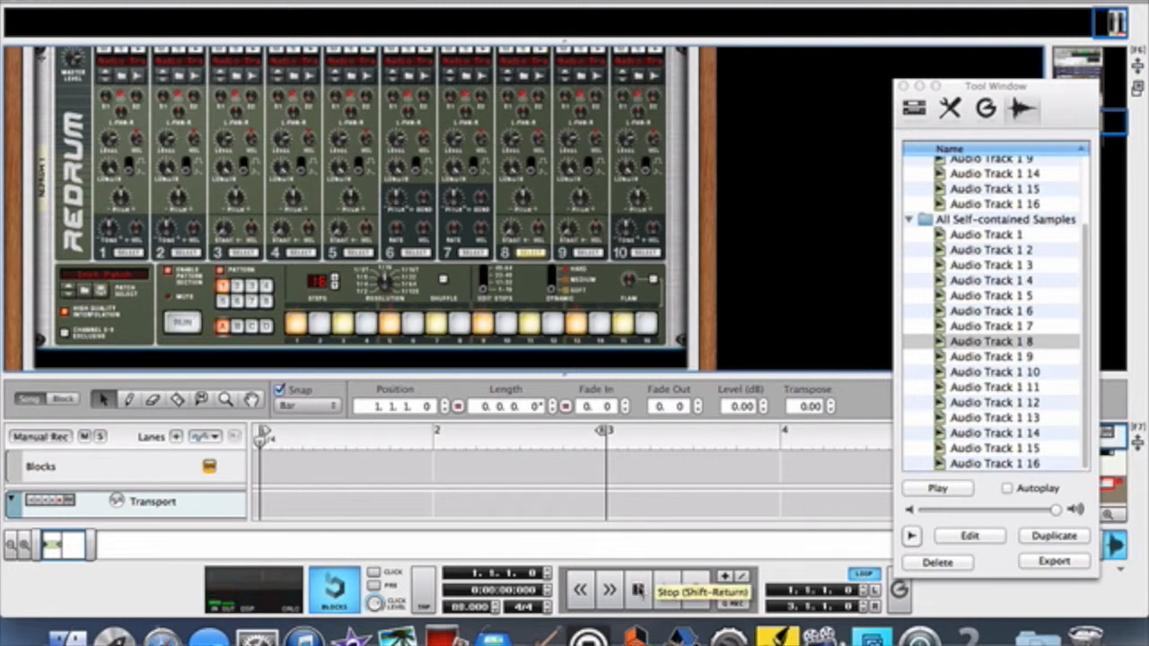
- Add an MClass Maximizer between the Line Mixer and the Redrum in the Combinator
scroll(430, 197, "up", 3)
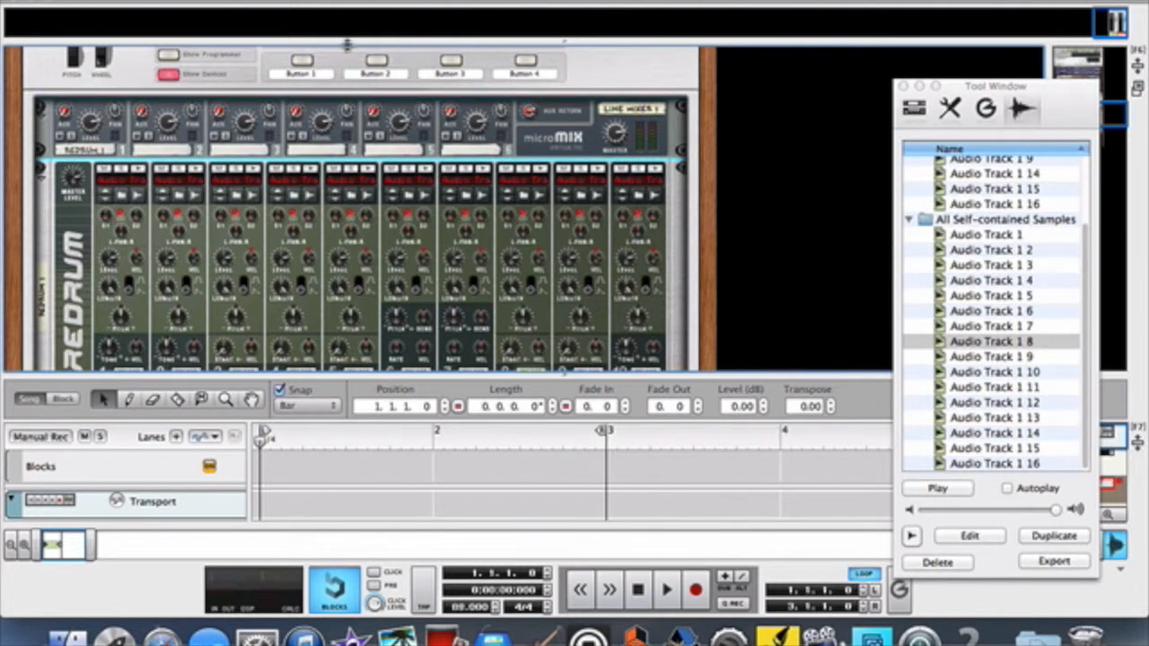
left_click(207, 1)
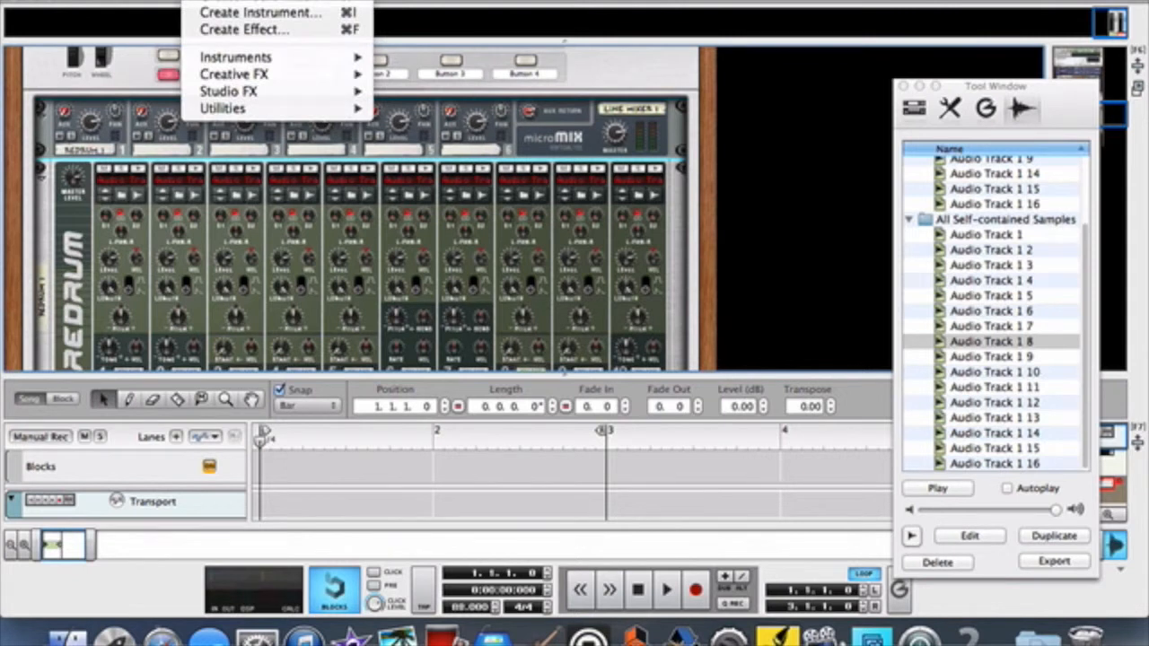
mouse_move(230, 93)
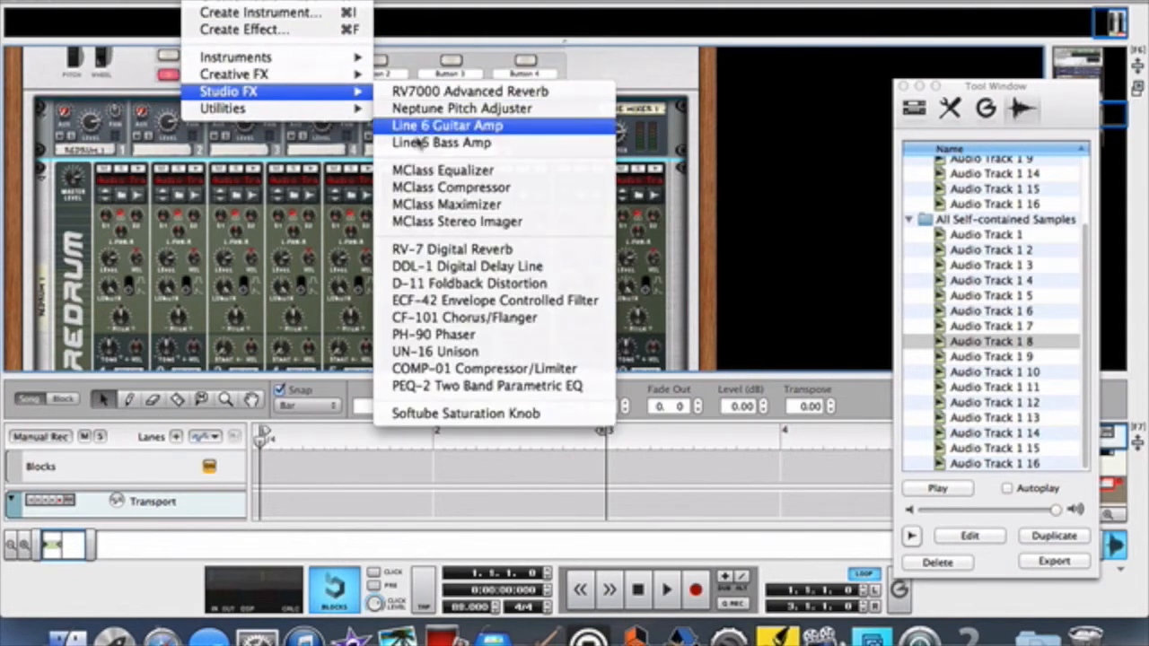
left_click(446, 205)
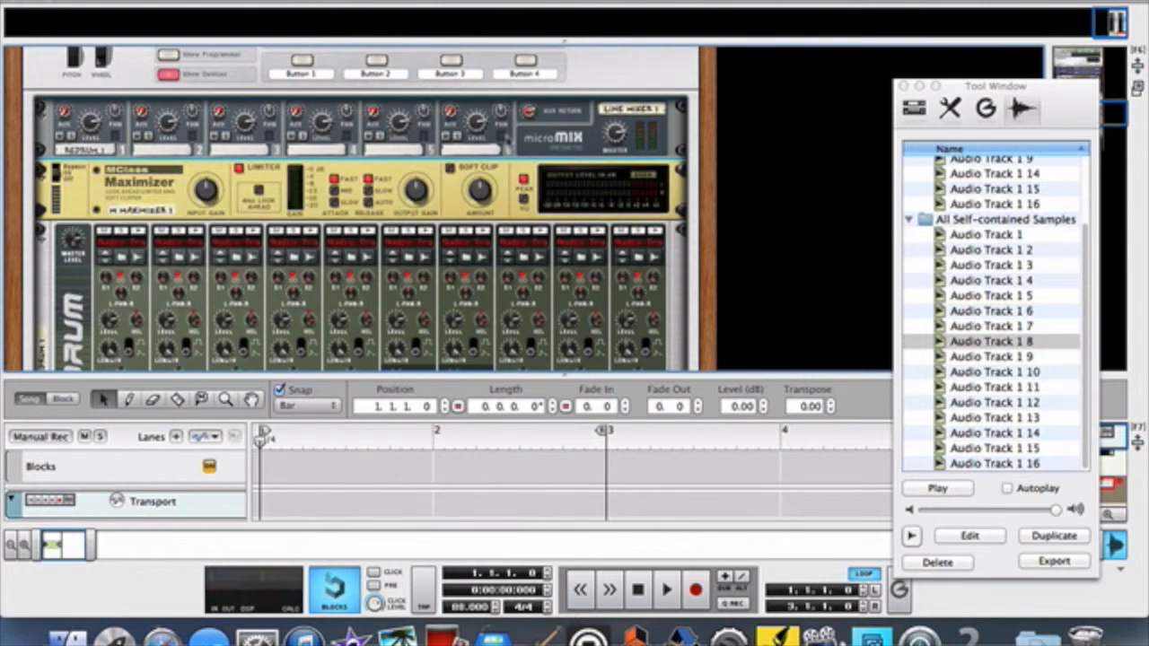
- Add a Scream 4 Distortion between the Line Mixer and the MClass Maximizer in the Combinator
right_click(185, 5)
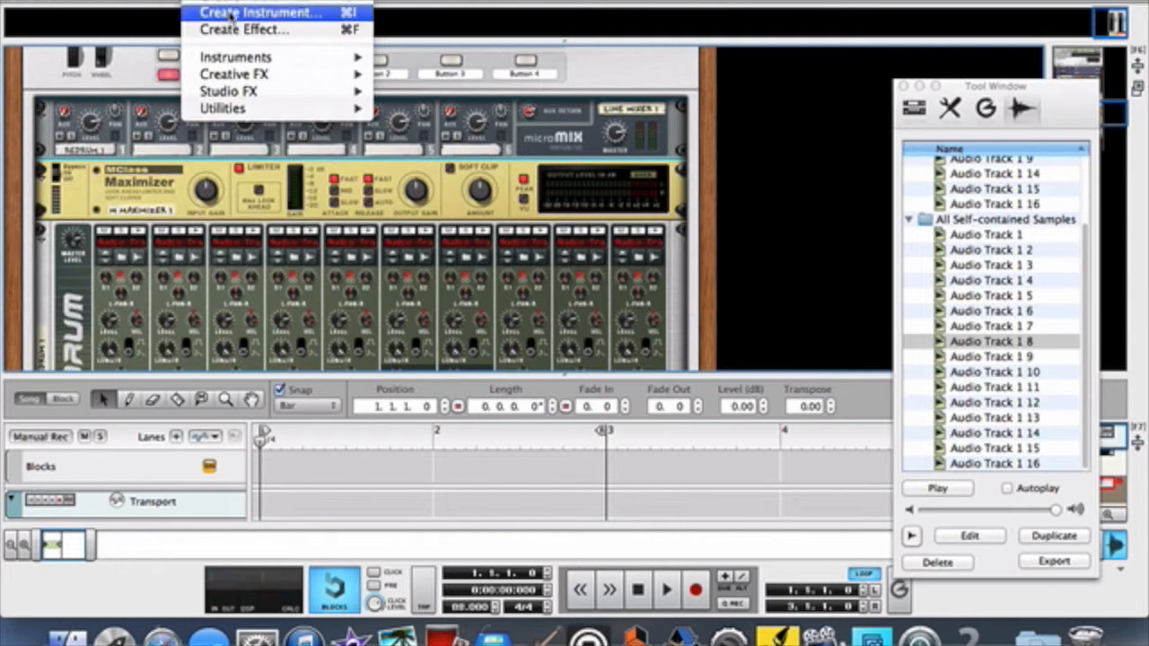
mouse_move(254, 109)
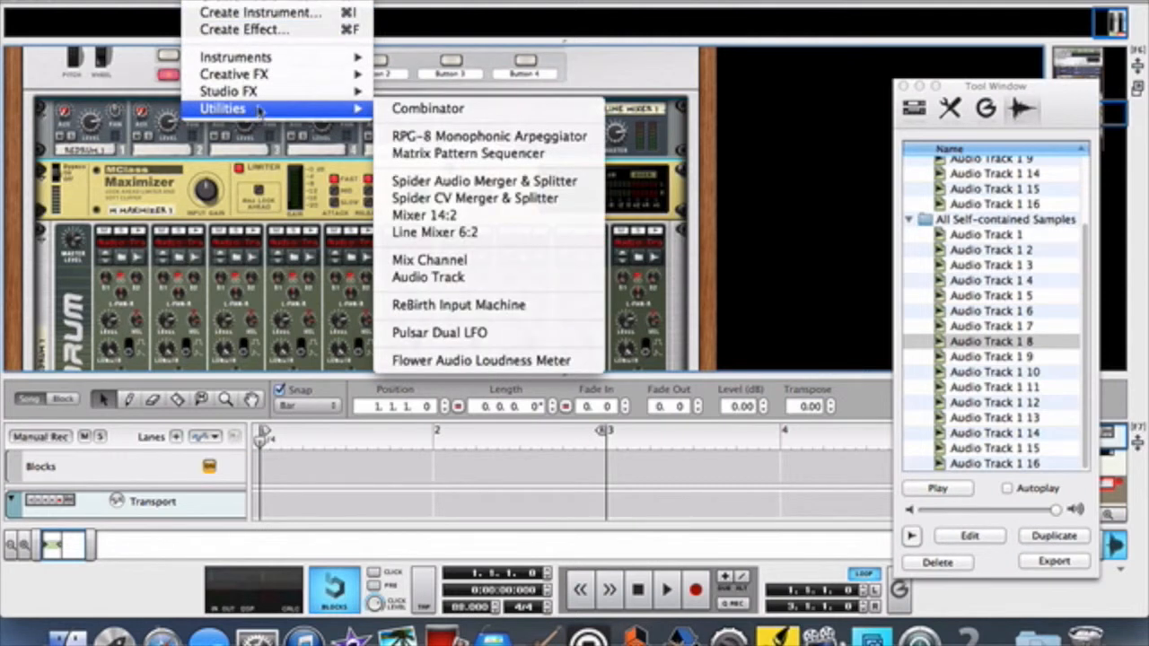
mouse_move(345, 75)
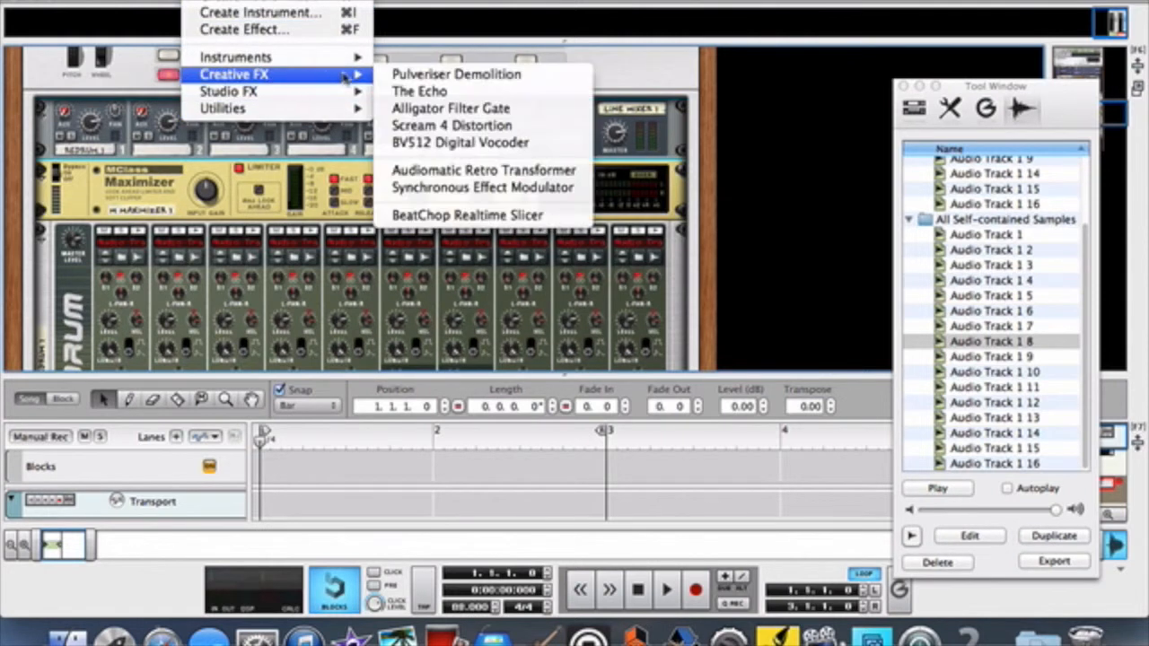
left_click(429, 127)
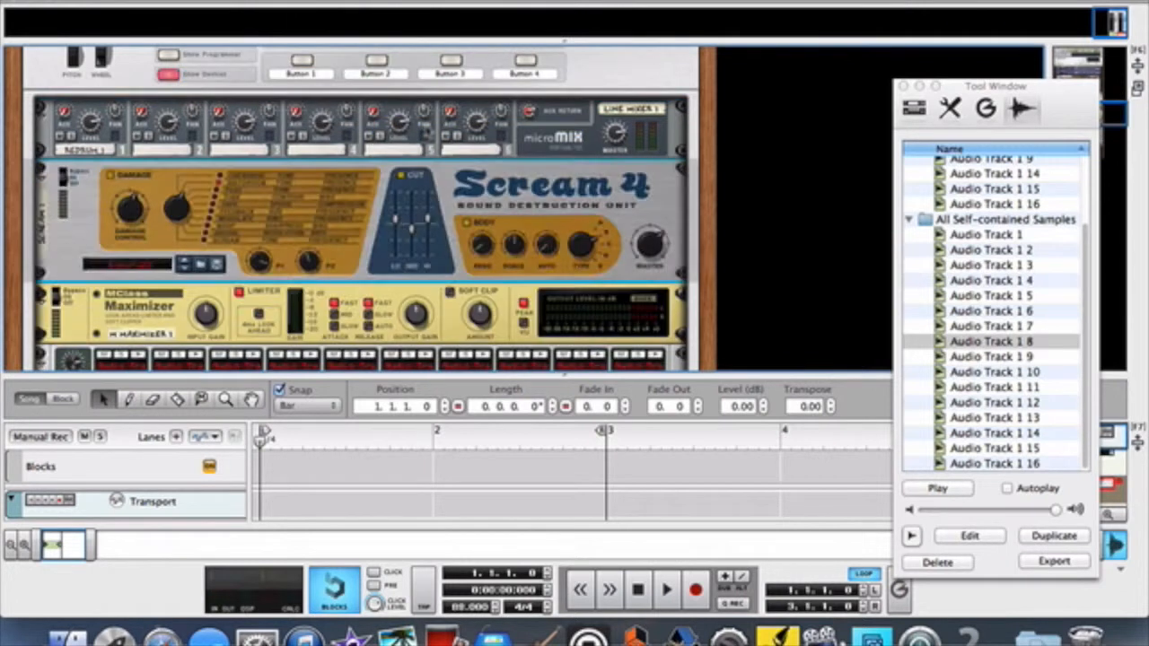
- Rewire the rear of the rack so the Line Mixer's master output runs through the Scream 4 and Maximizer to the Combinator
key("Tab")
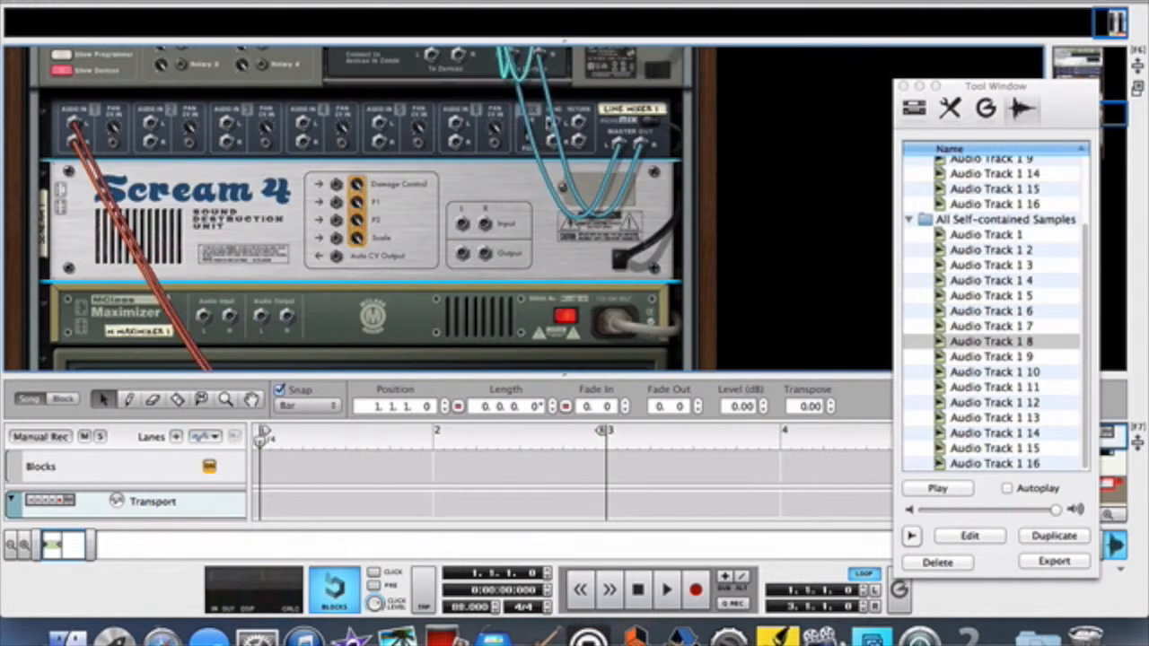
left_click_drag(619, 145, 606, 172)
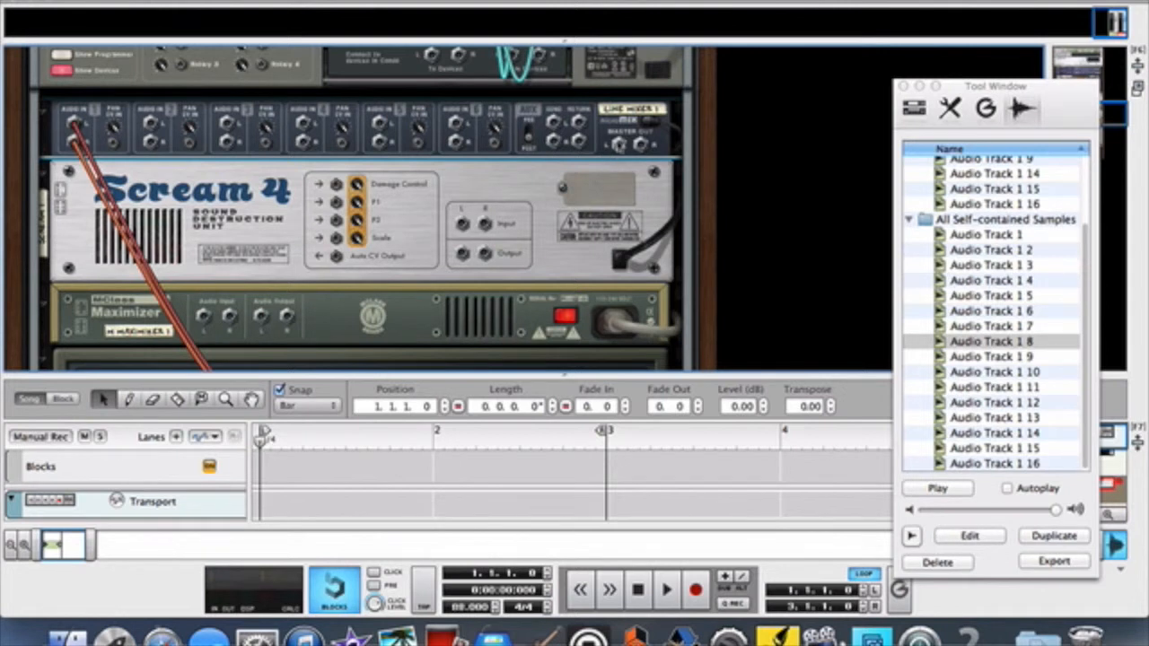
left_click_drag(619, 146, 511, 180)
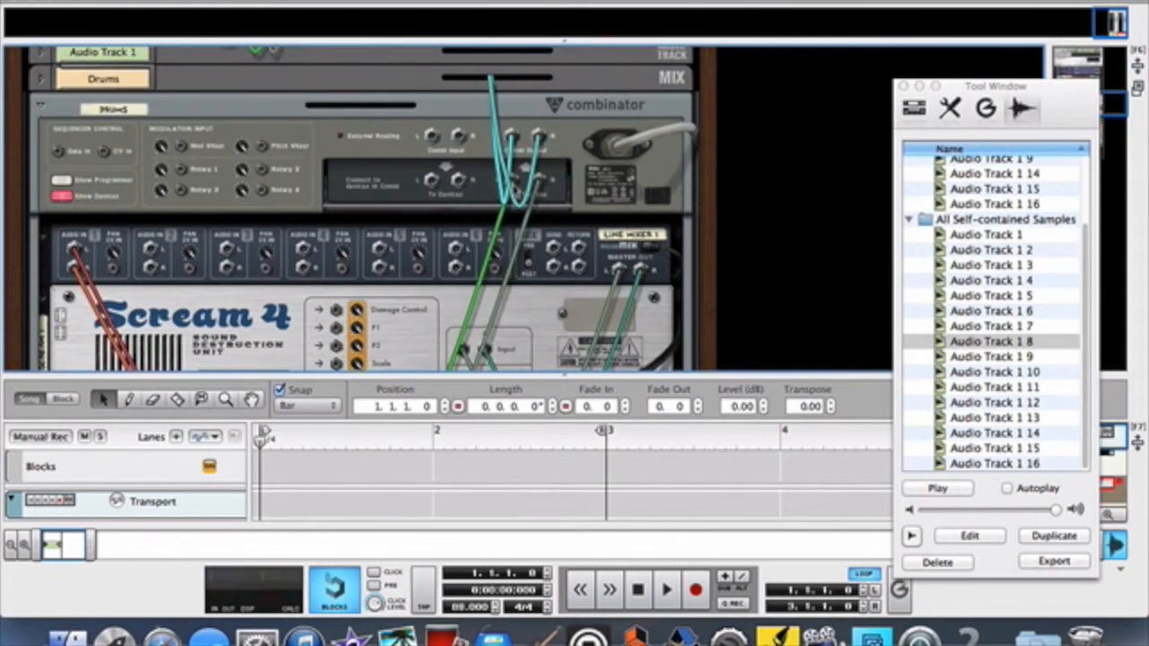
key("Tab")
scroll(551, 228, "down", 3)
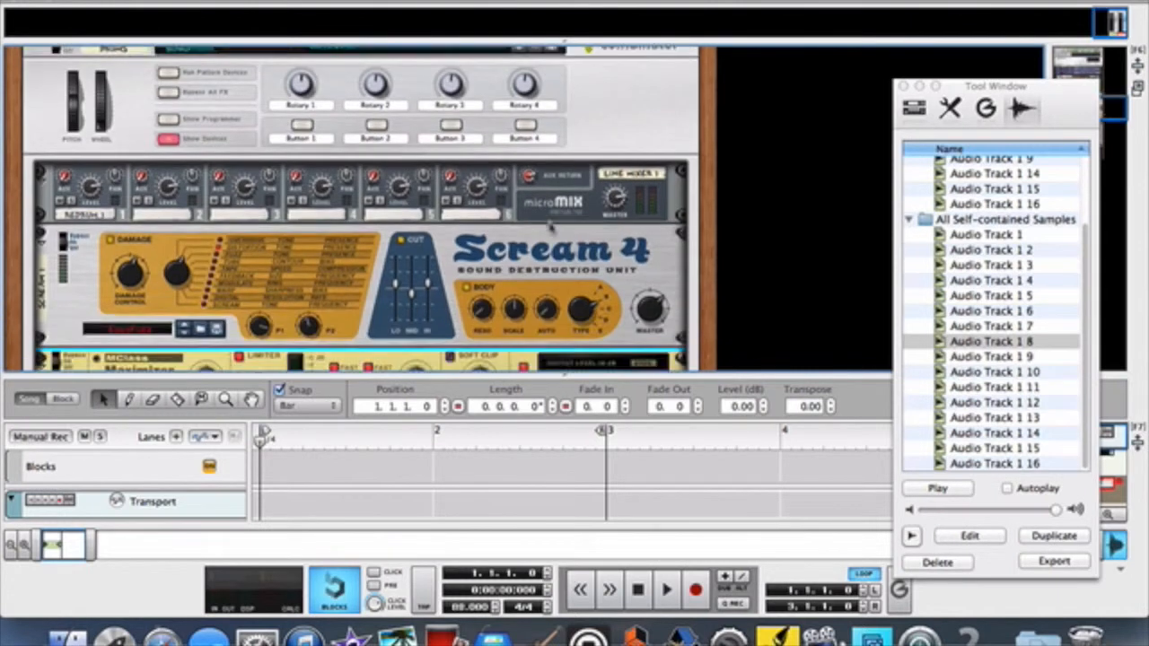
- Mute Audio Track 1 and audition the Redrum pattern alone through the Scream 4 and Maximizer
left_click(664, 588)
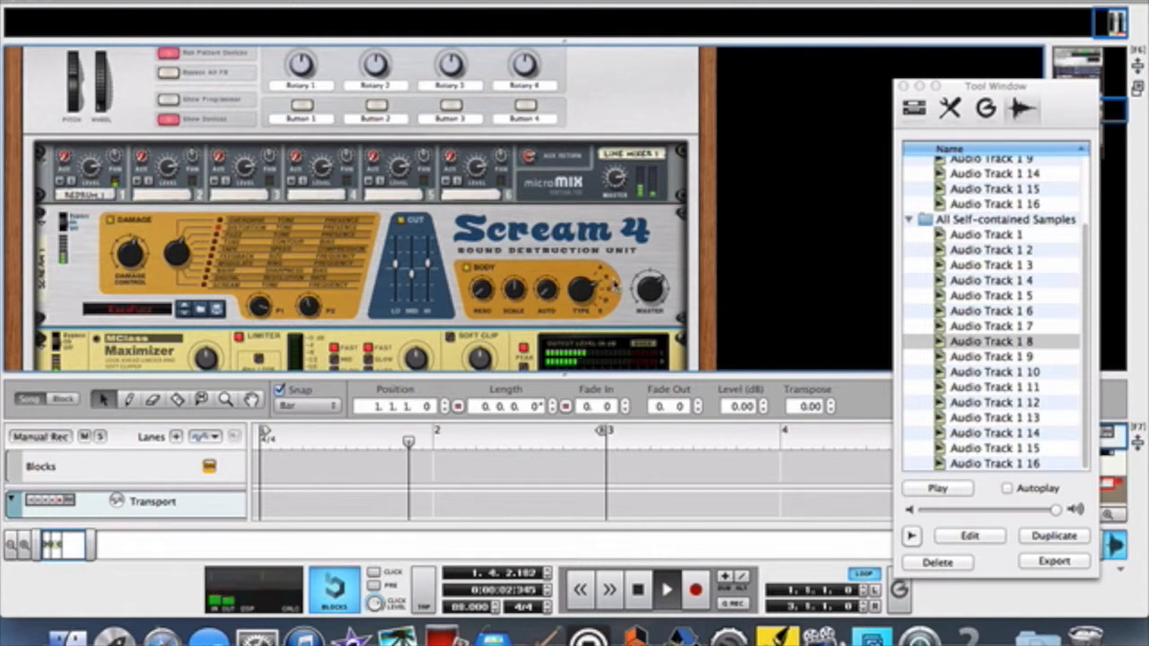
scroll(613, 284, "down", 3)
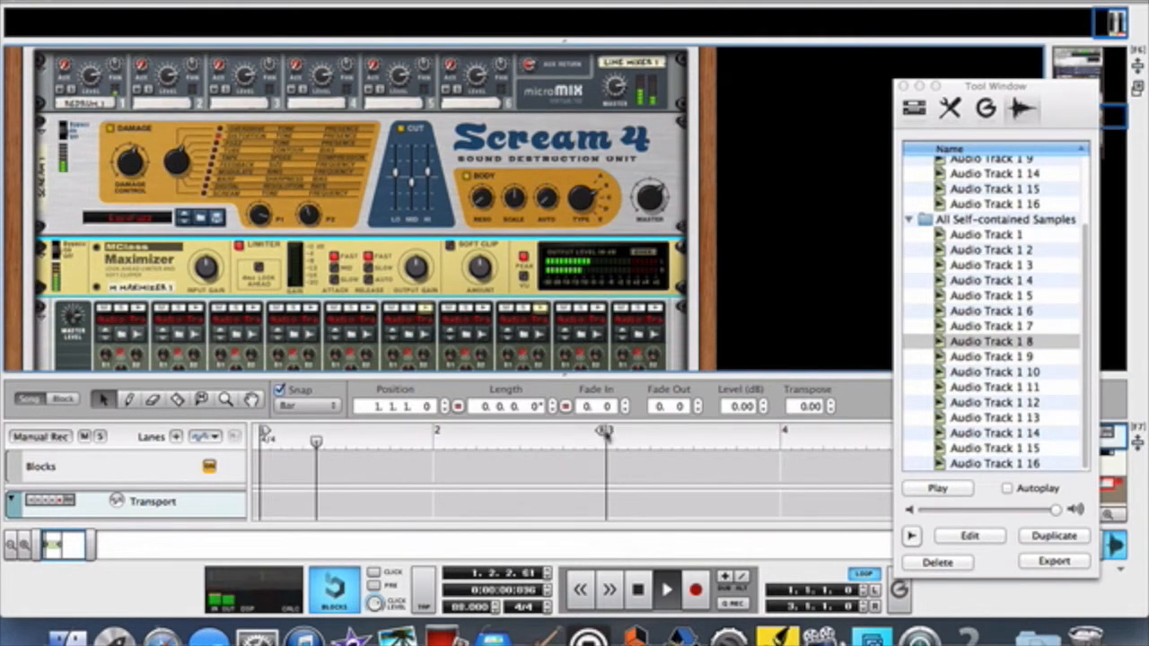
left_click(638, 588)
left_click_drag(640, 373, 644, 199)
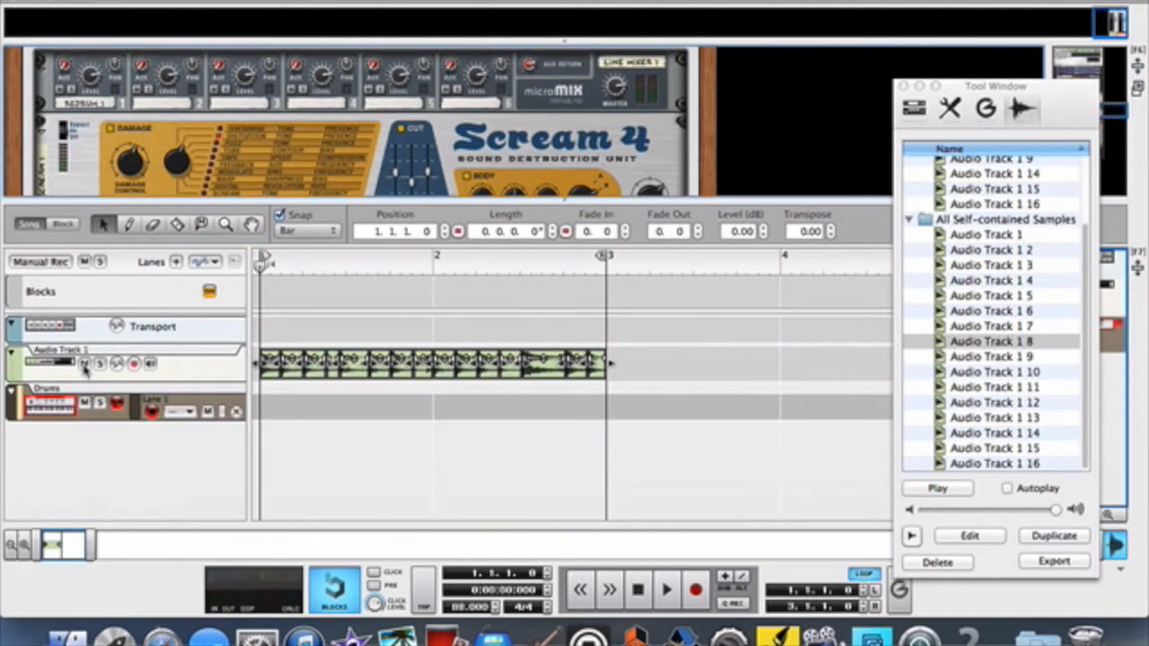
left_click(84, 364)
left_click_drag(459, 201, 463, 373)
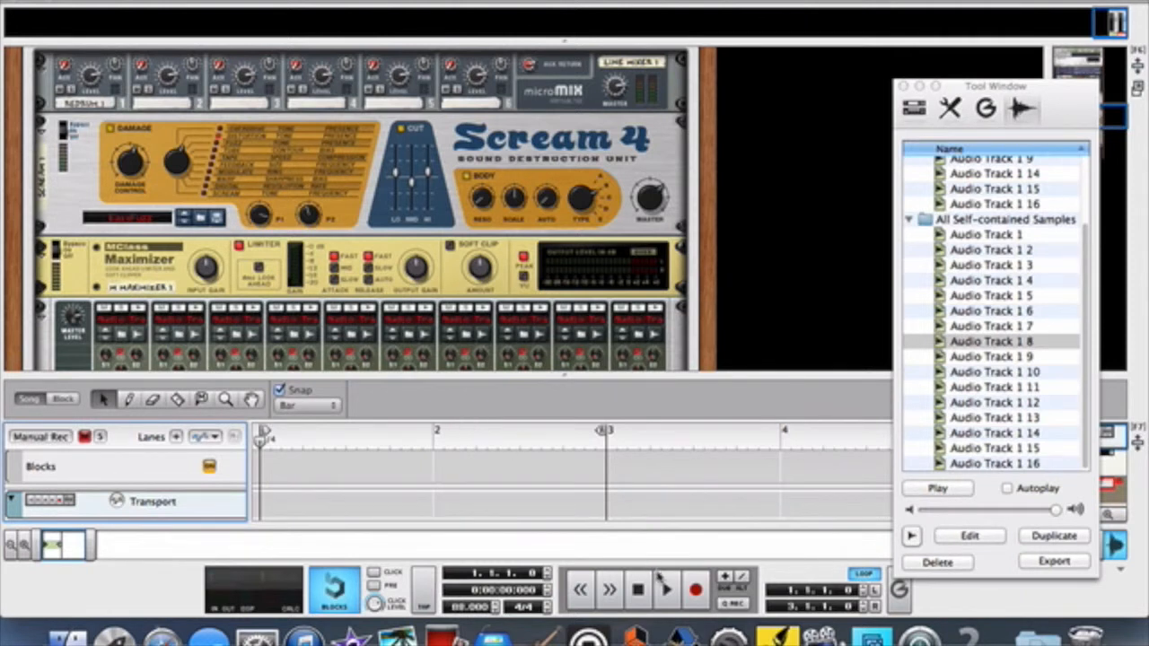
left_click(664, 589)
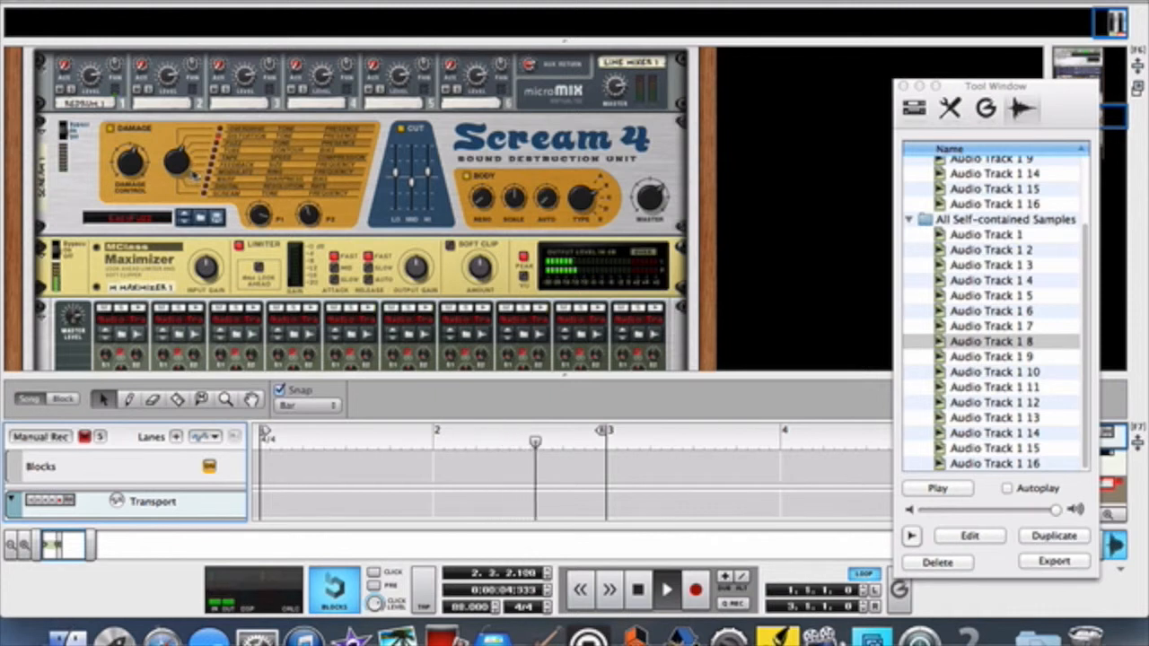
left_click(637, 589)
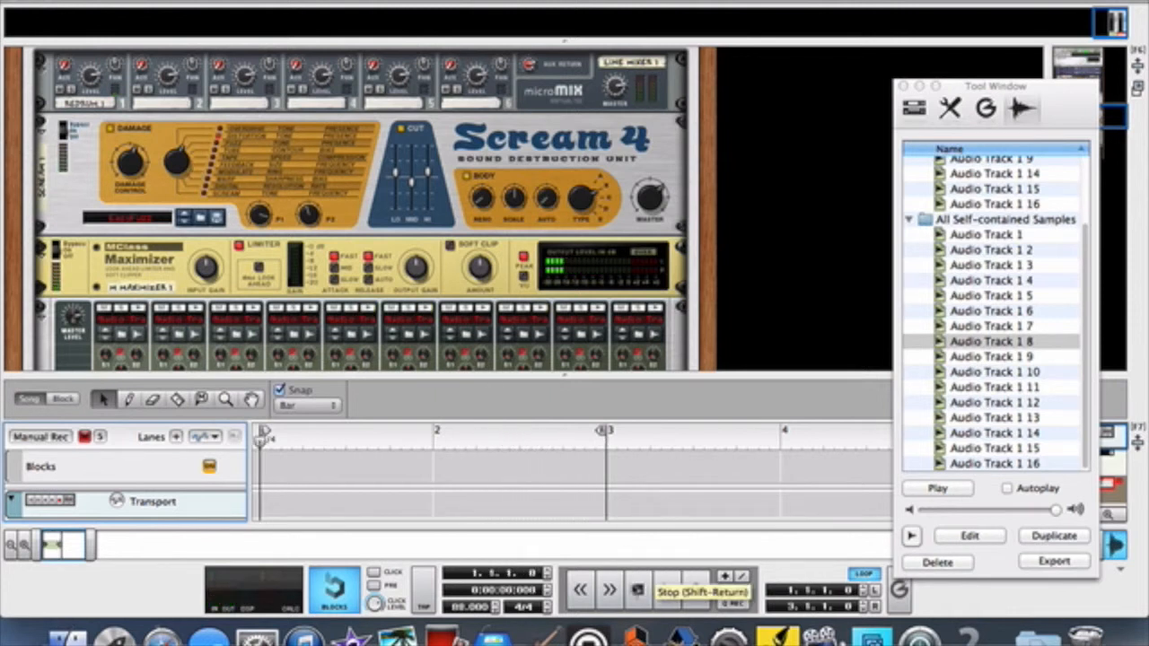
- Set the Scream 4 damage type to Tape and adjust P1, P2 and Damage Control during playback
left_click(174, 161)
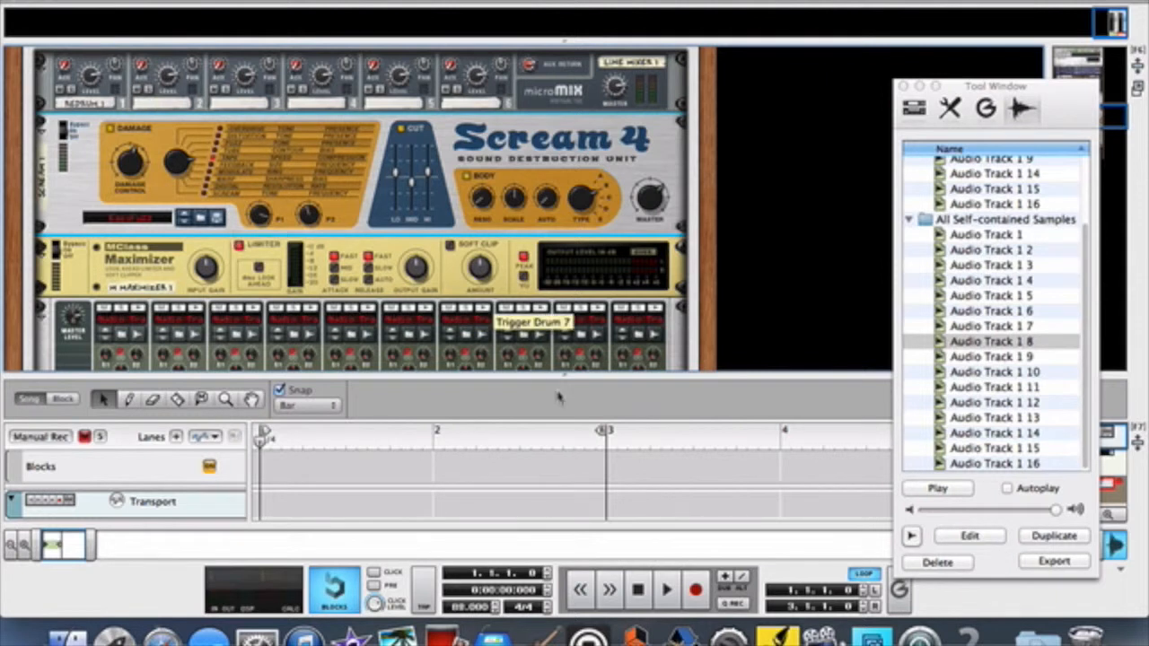
left_click(666, 588)
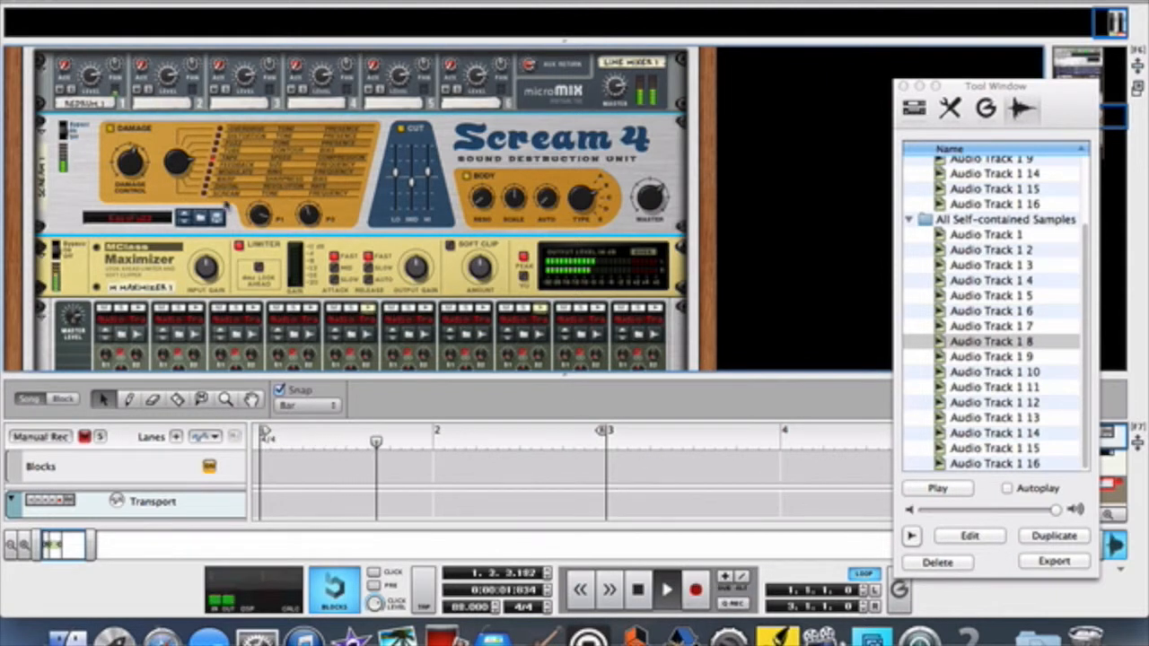
left_click_drag(259, 216, 248, 267)
left_click_drag(310, 216, 353, 287)
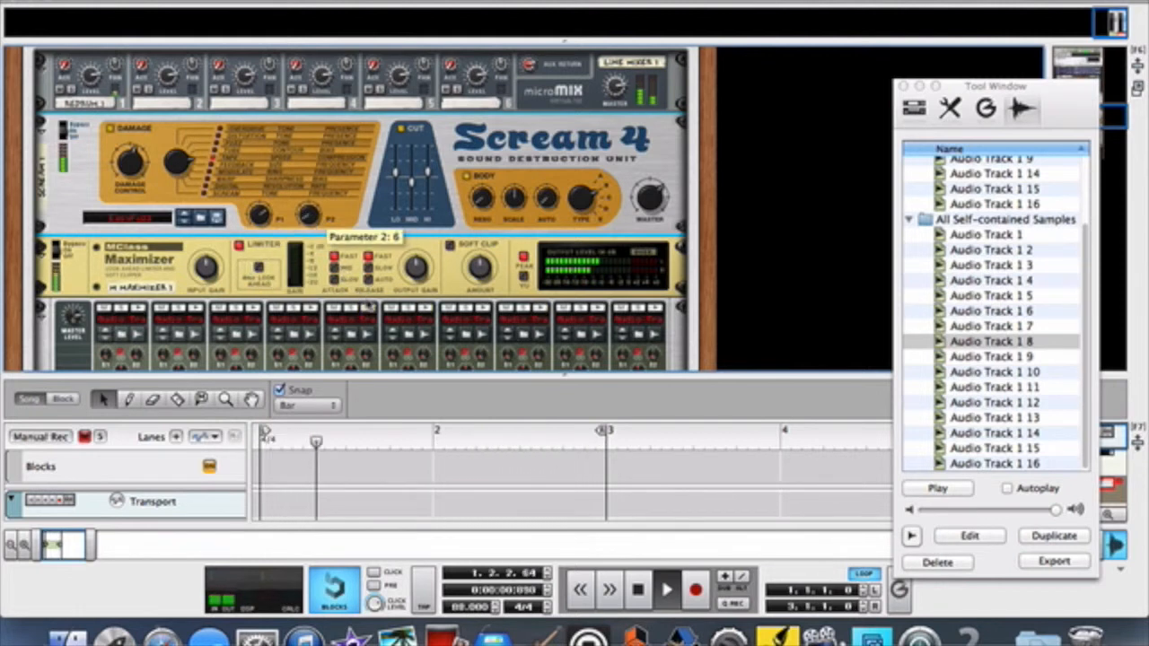
left_click_drag(308, 254, 334, 244)
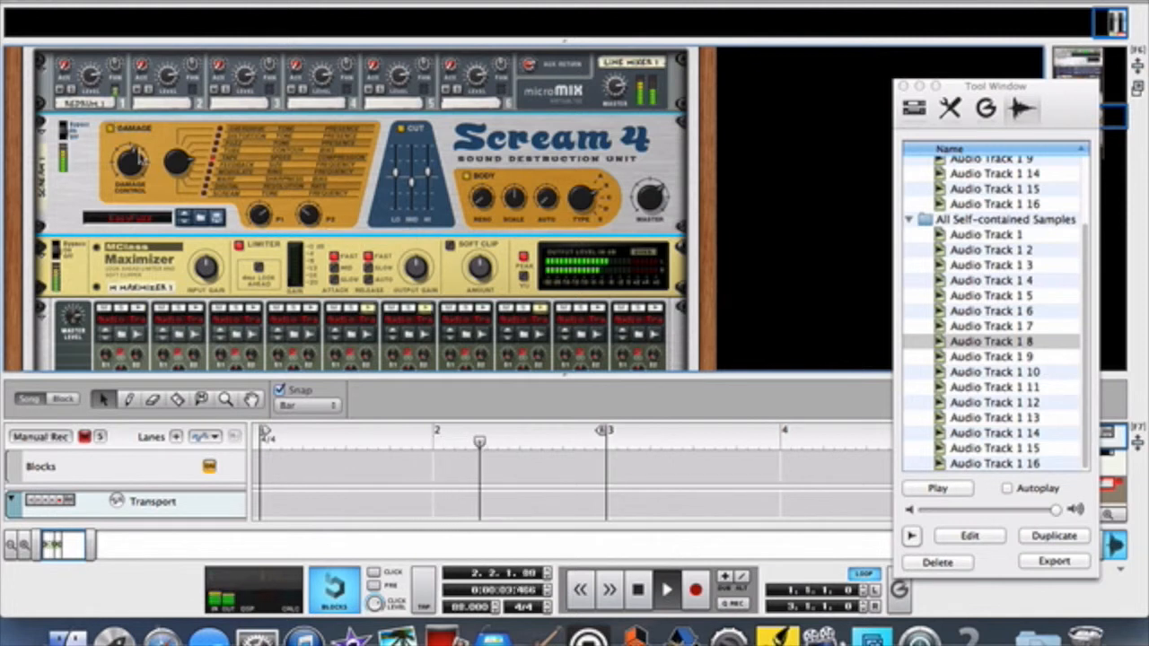
left_click_drag(162, 199, 154, 189)
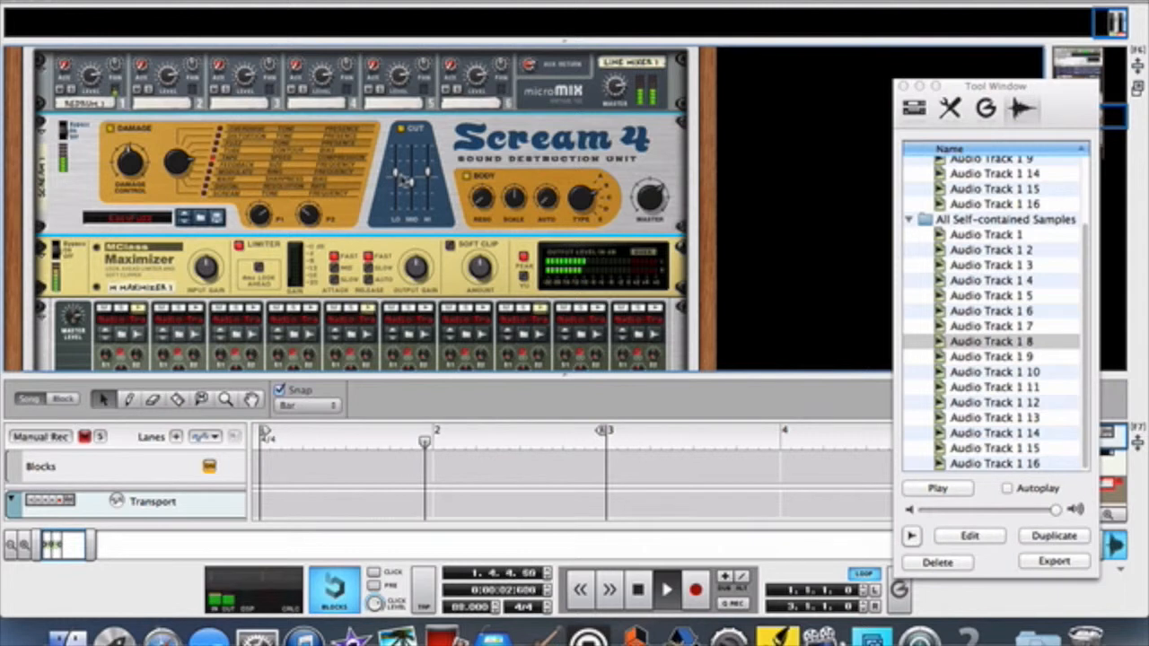
- Adjust the Scream 4's Cut equalizer during playback, setting the Lo band to 12
left_click_drag(397, 173, 397, 177)
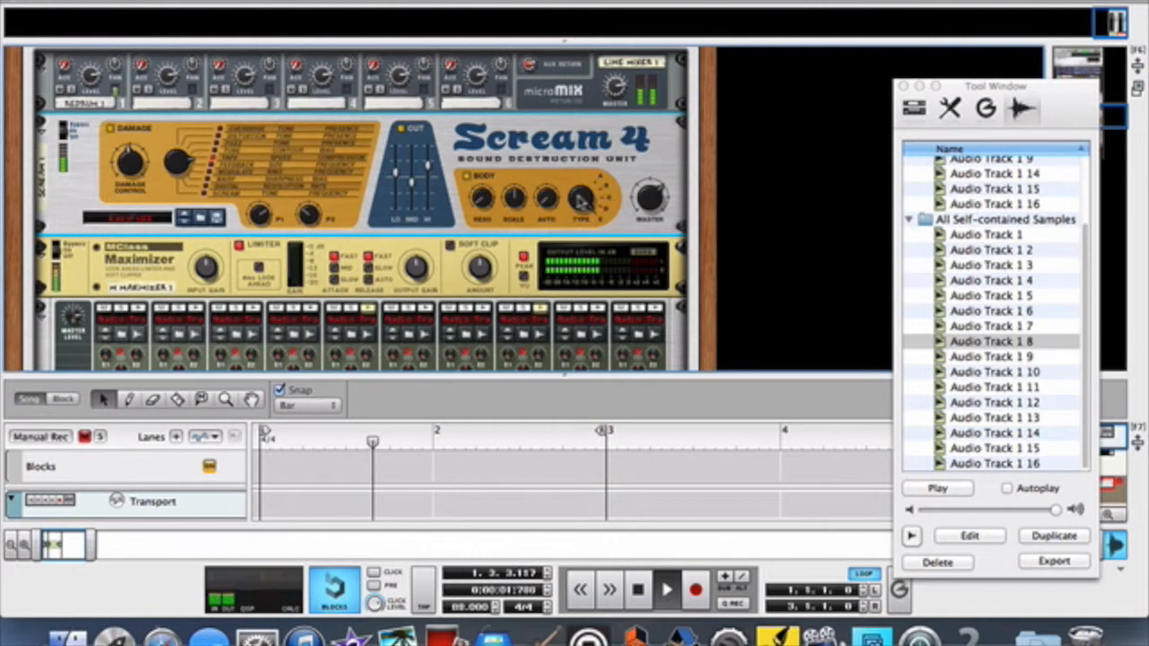
scroll(581, 199, "down", 2)
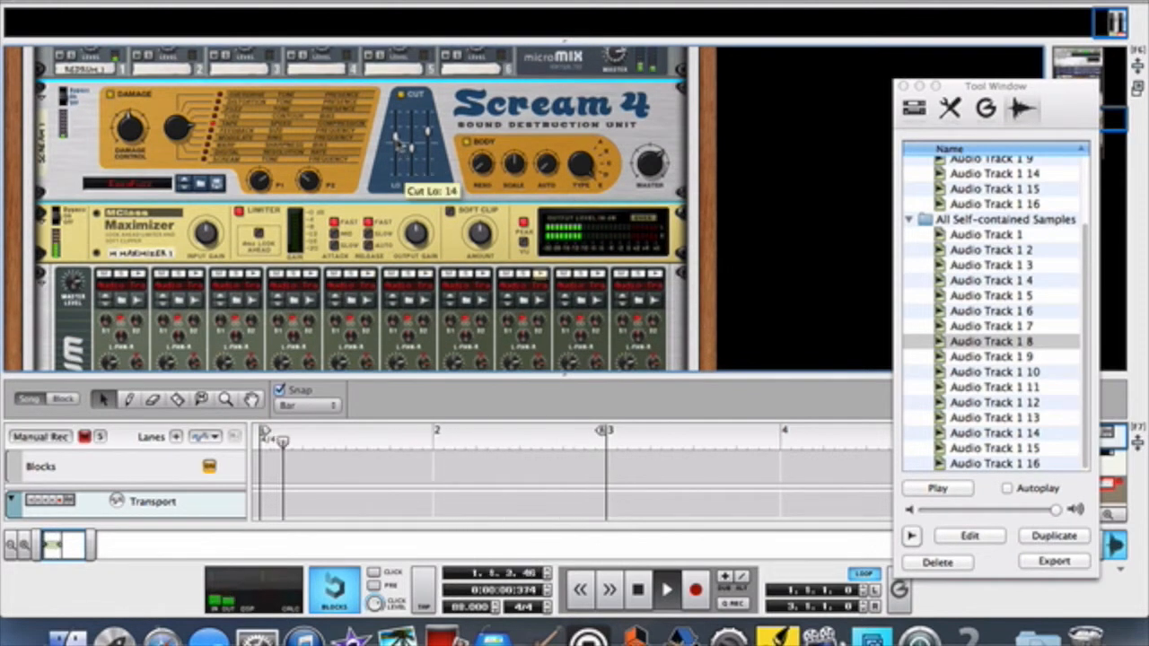
left_click_drag(398, 142, 396, 143)
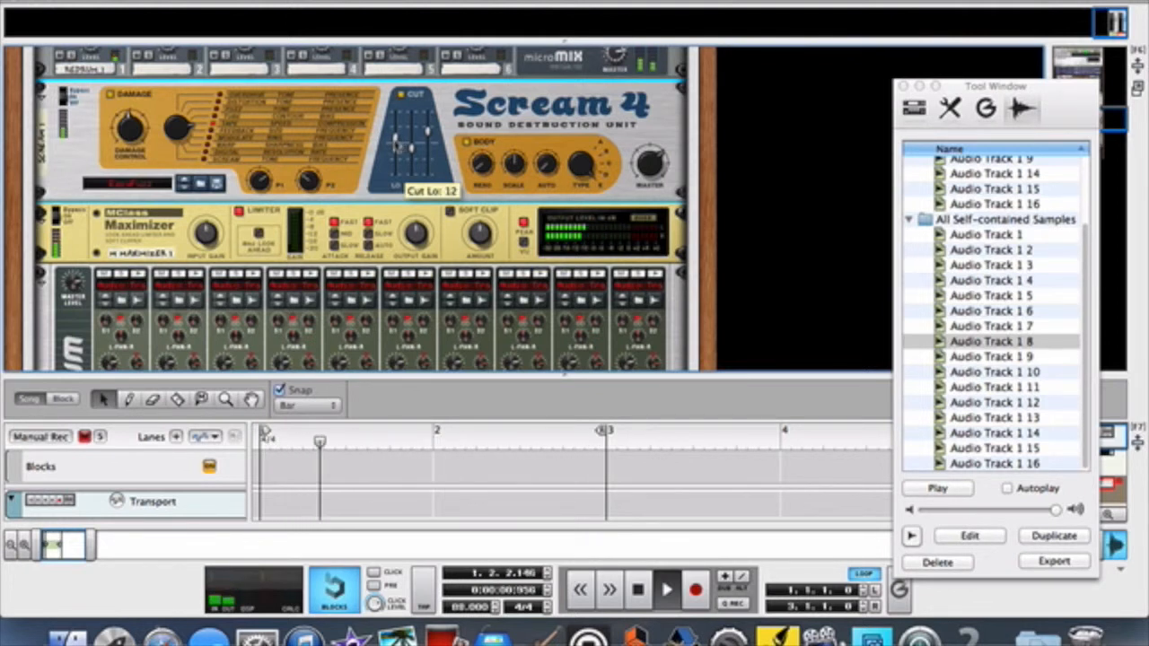
- Stop playback and copy the Redrum pattern to a sequencer track
scroll(483, 172, "down", 3)
scroll(476, 175, "down", 5)
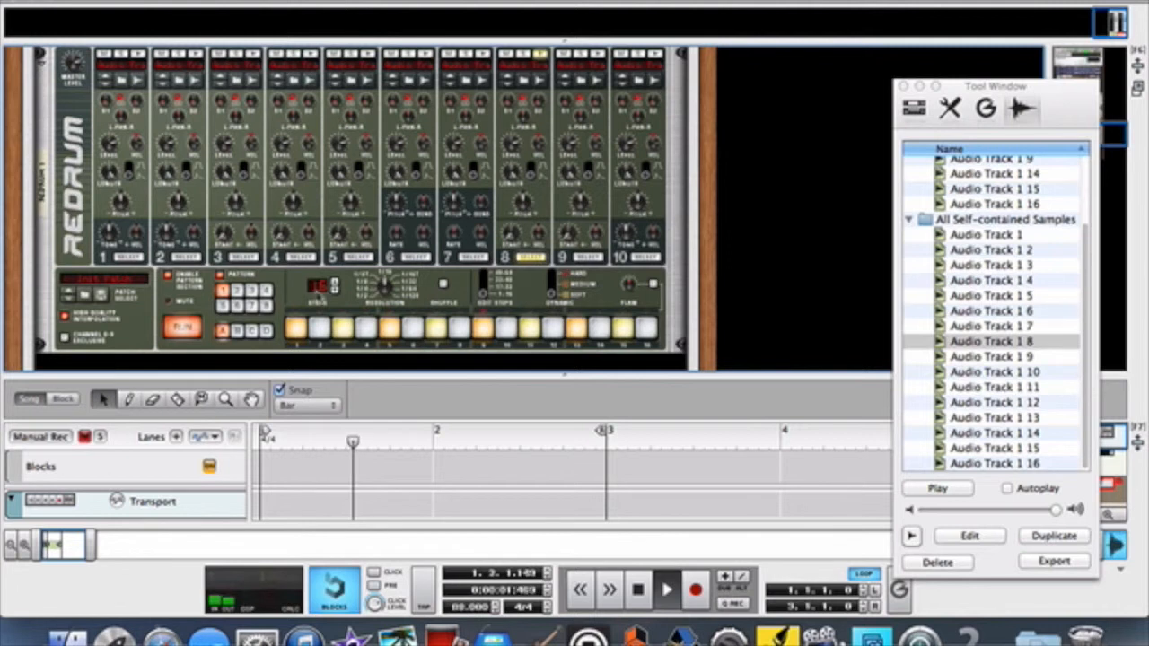
left_click(184, 329)
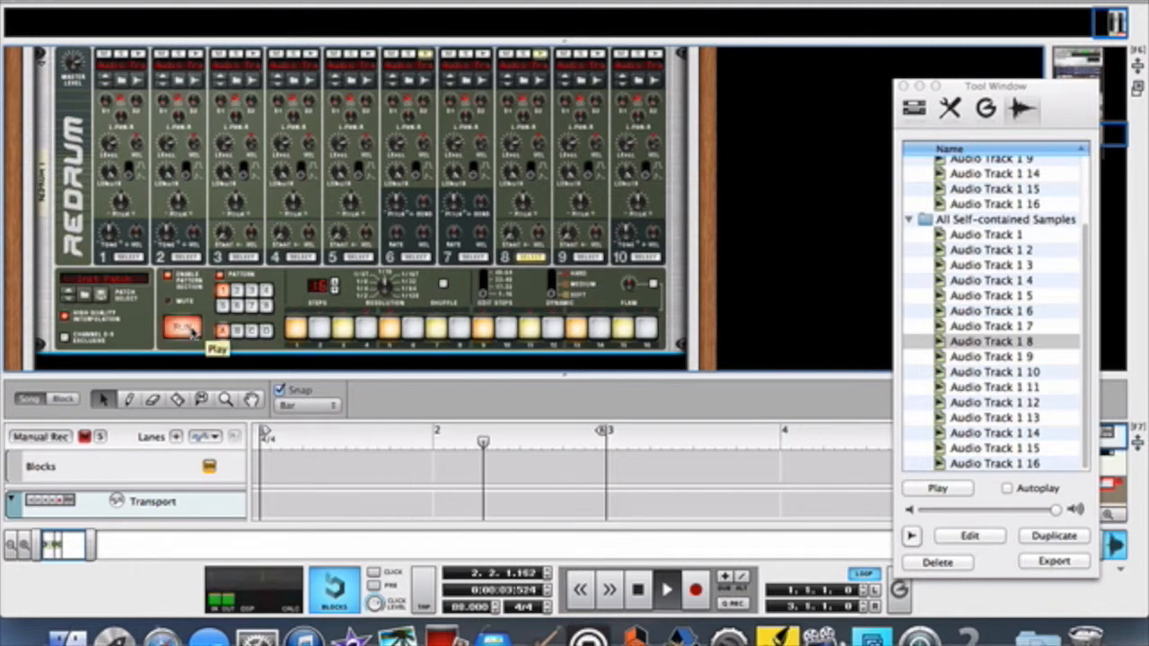
left_click(637, 590)
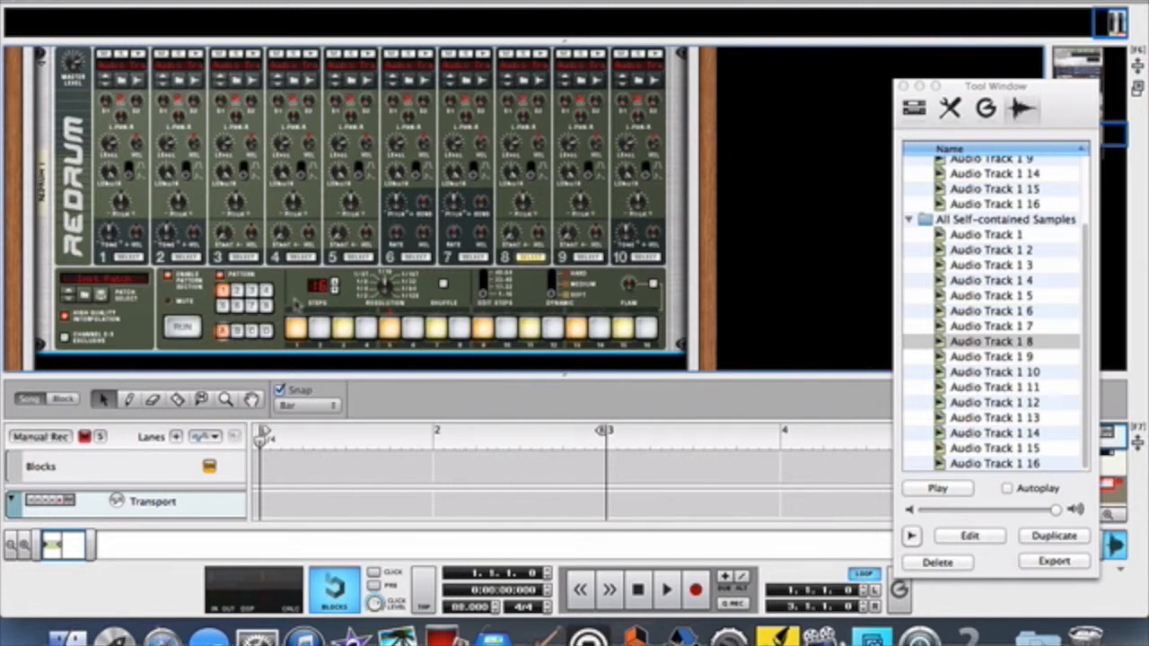
right_click(296, 303)
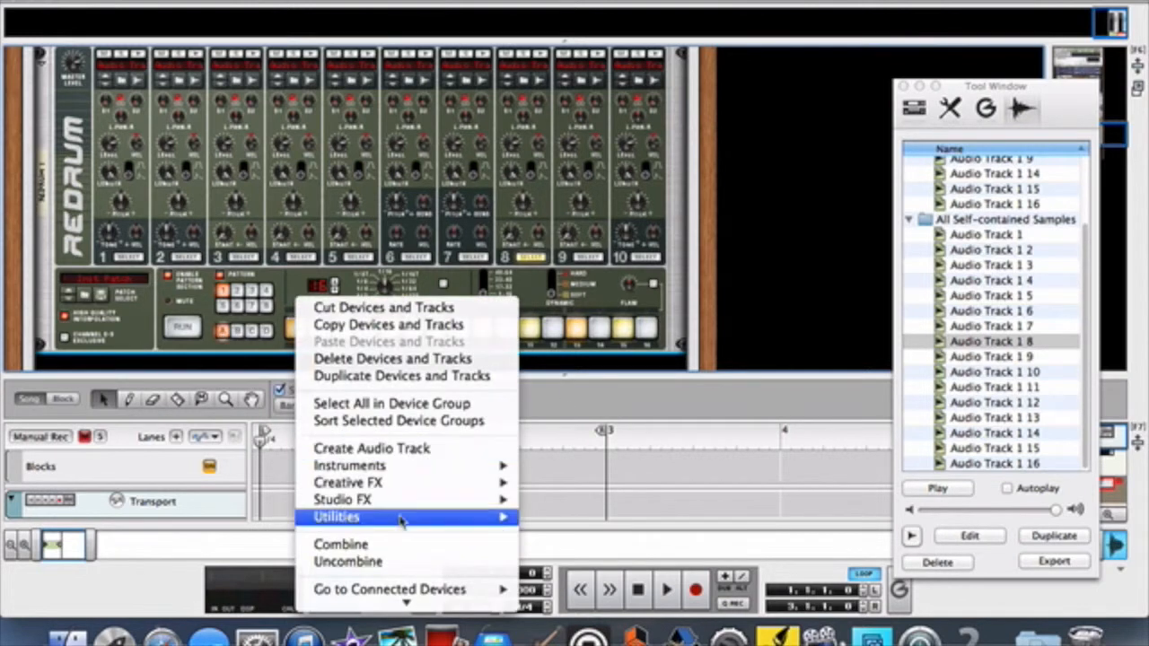
mouse_move(409, 601)
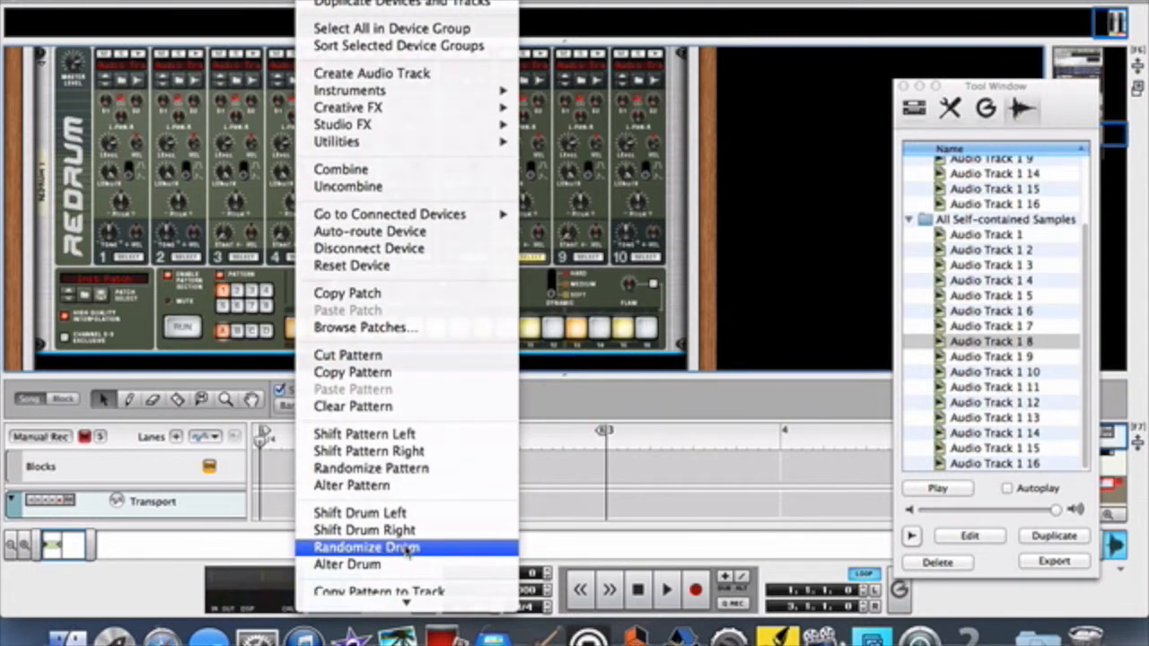
left_click(407, 594)
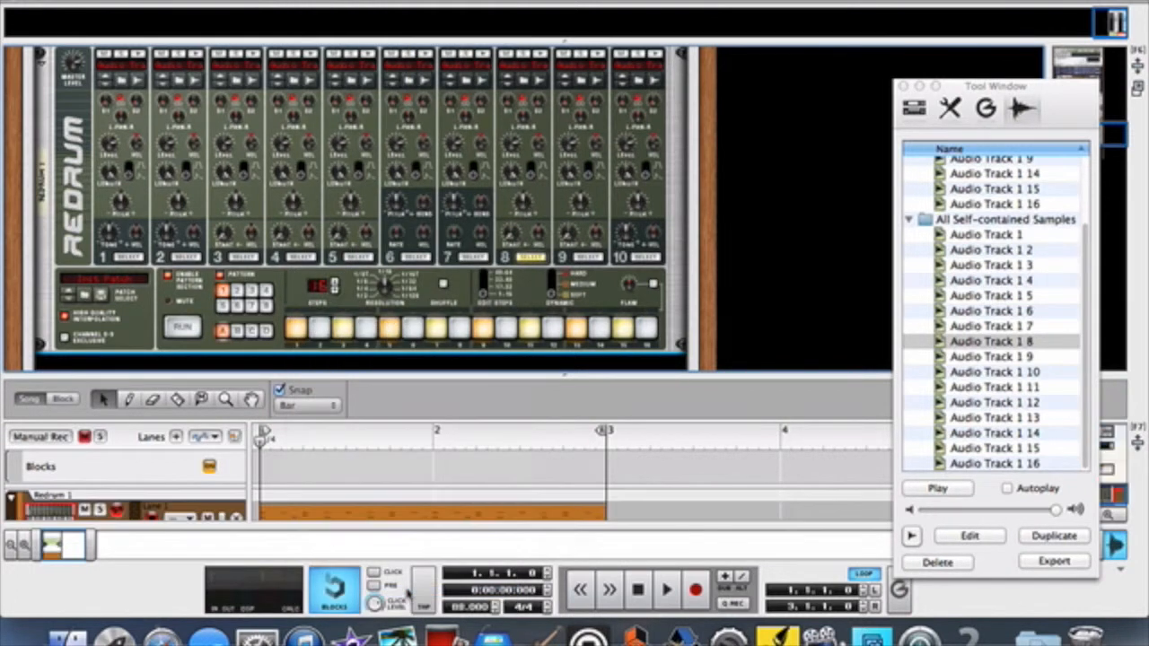
- Enlarge the sequencer and move the Redrum clip's notes to separate lanes with the Explode option of Extract Notes to Lanes
left_click_drag(554, 376, 565, 272)
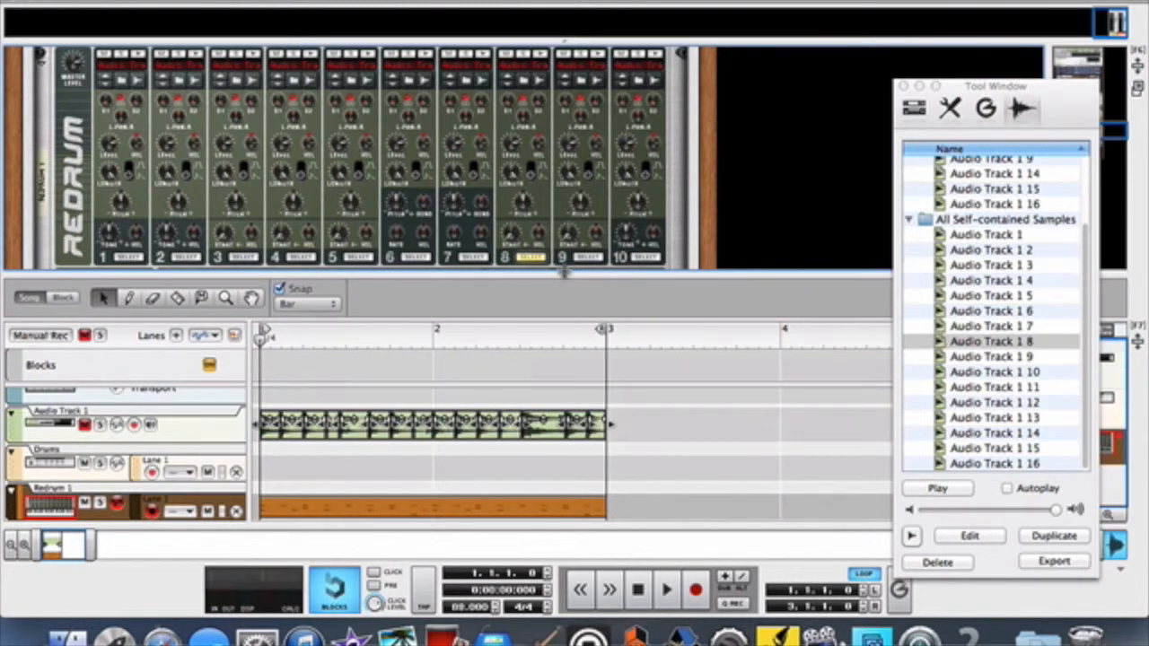
left_click_drag(563, 273, 564, 138)
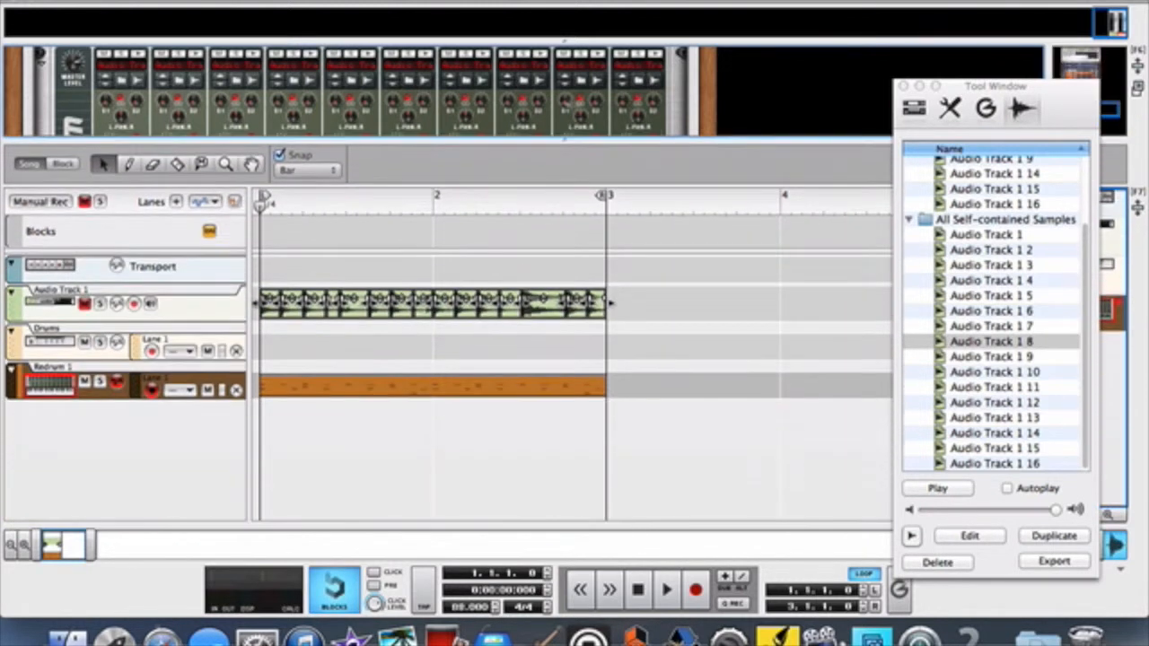
left_click(457, 392)
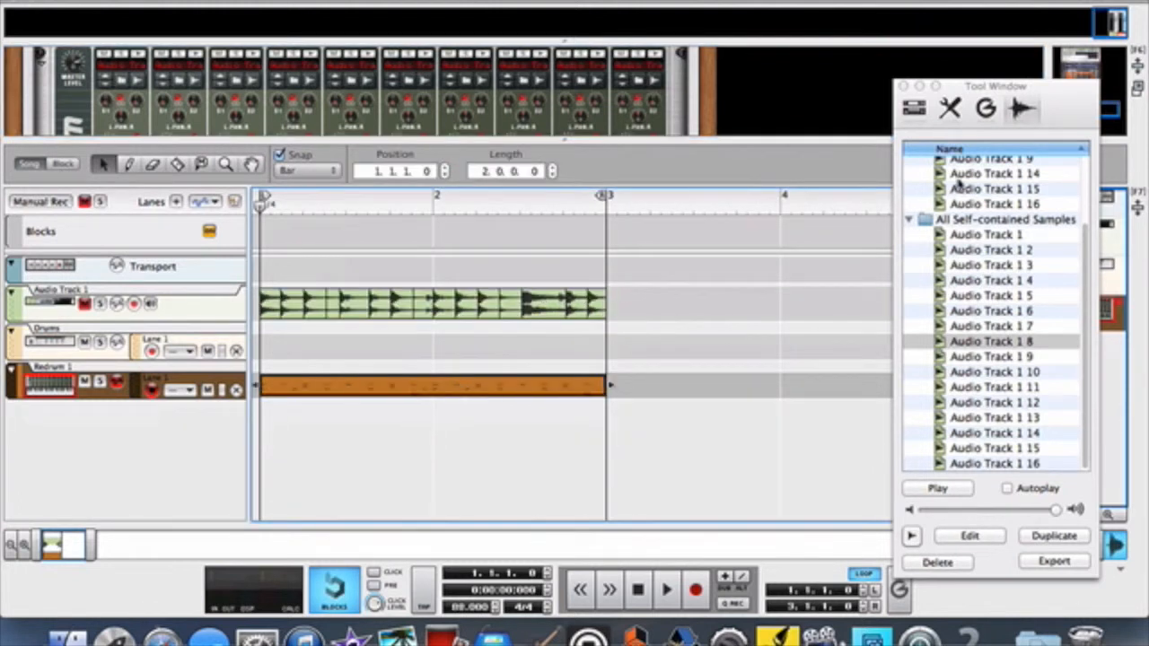
left_click(948, 109)
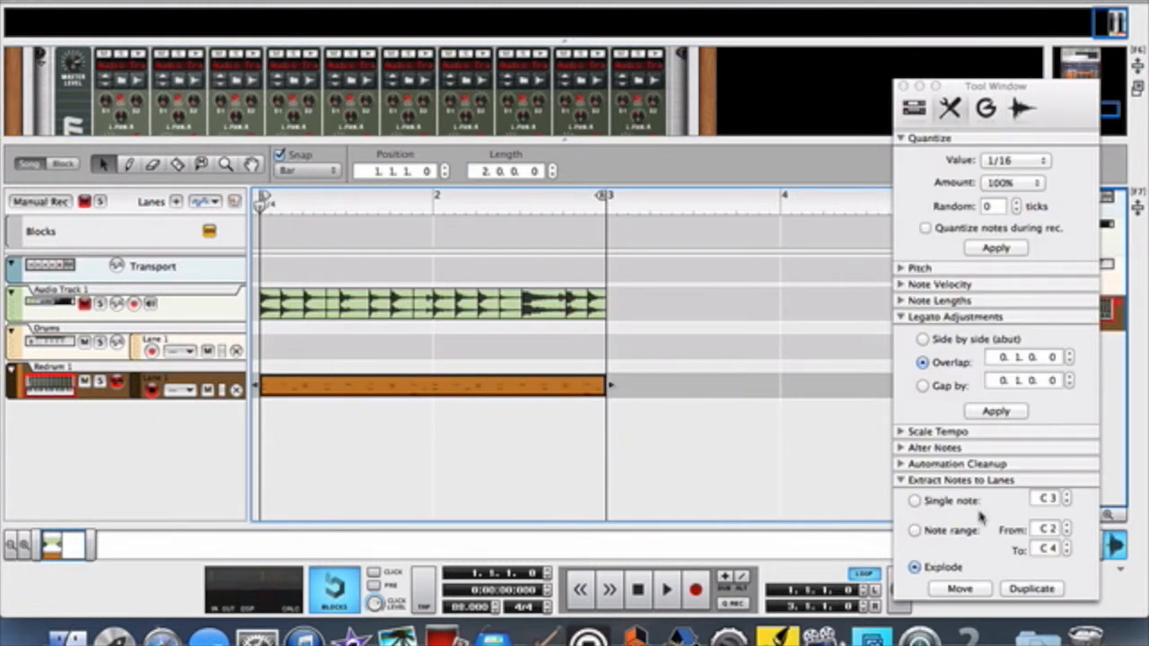
left_click(960, 589)
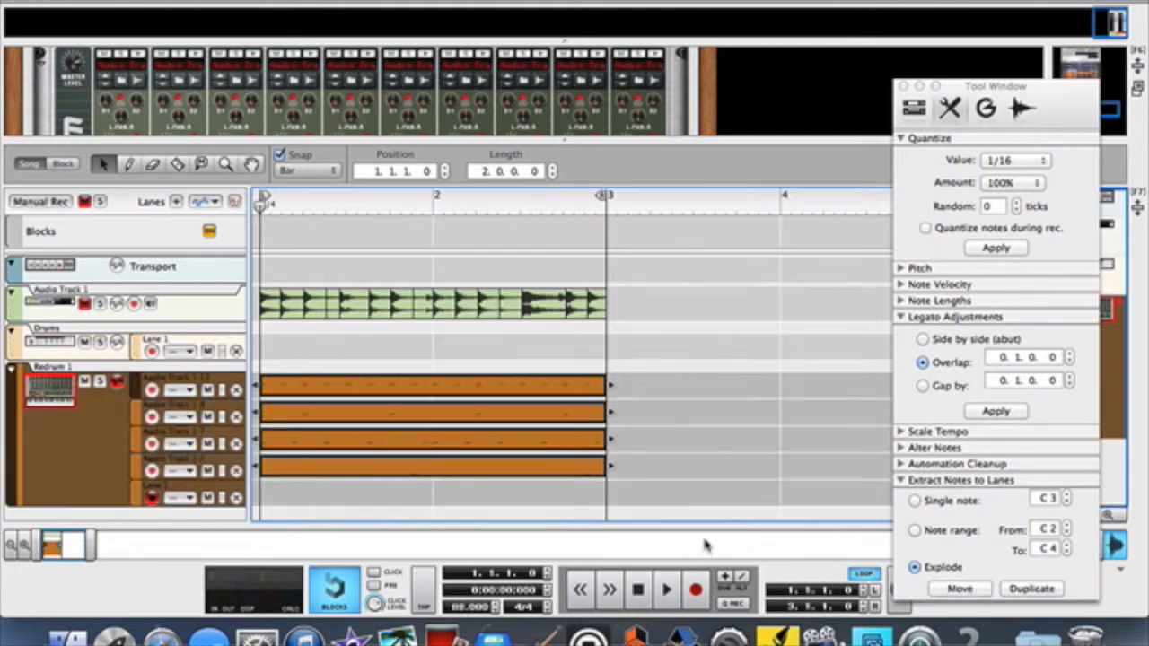
- Rename the first two extracted Redrum lanes hats and snare
left_click(203, 388)
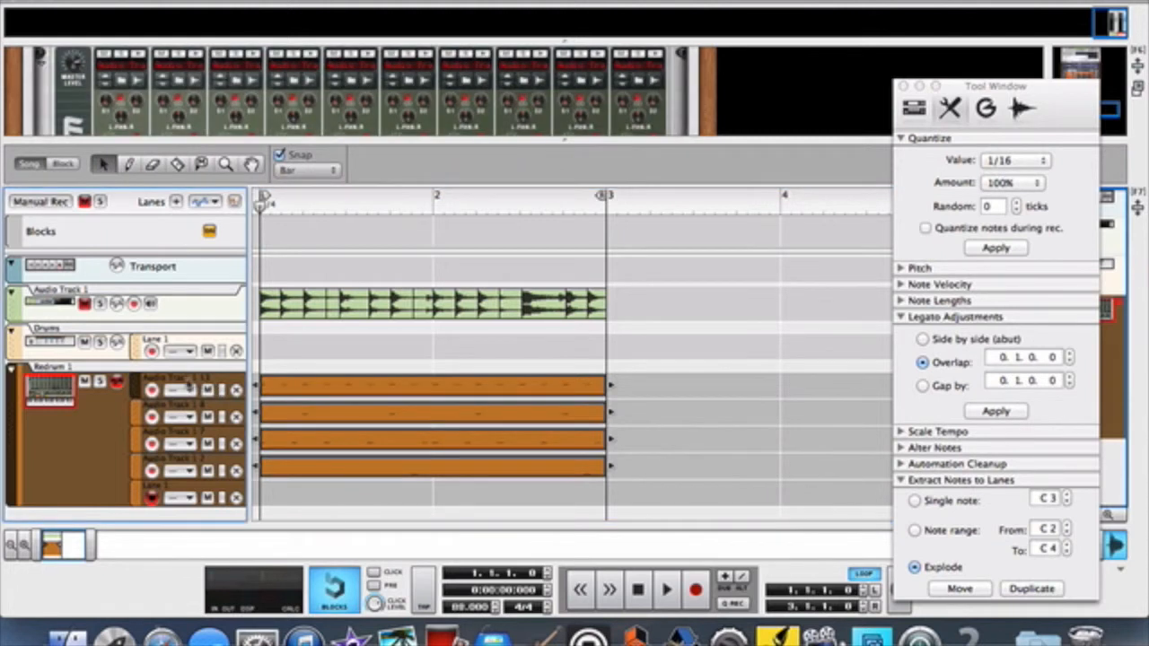
double_click(185, 381)
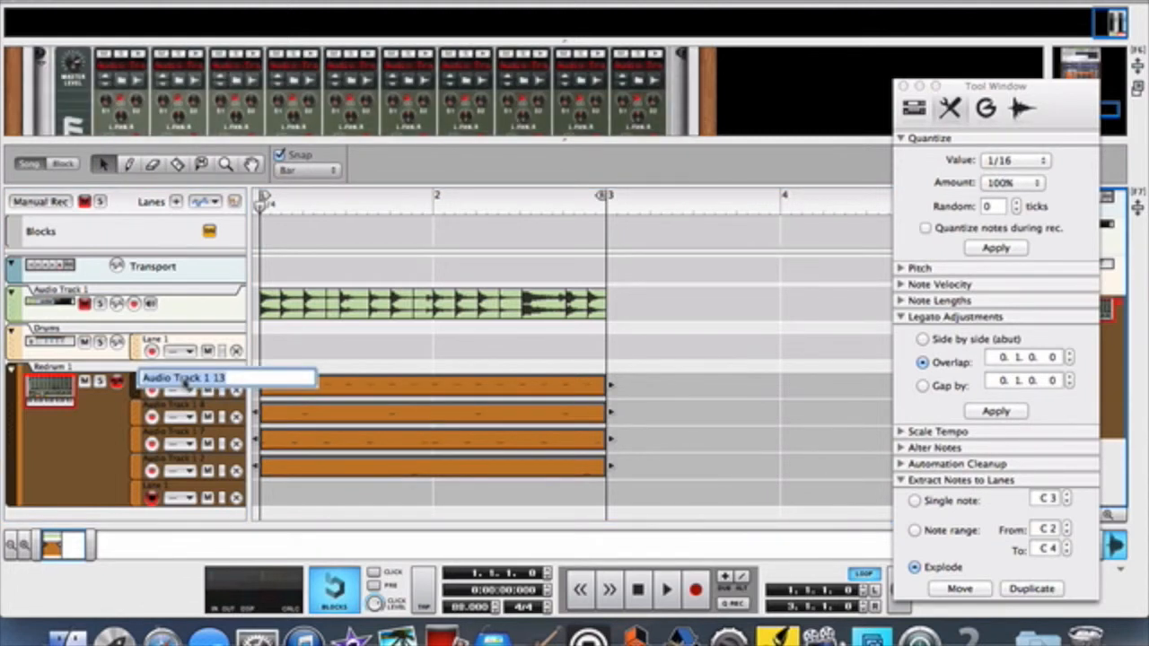
type("hi")
key("Return")
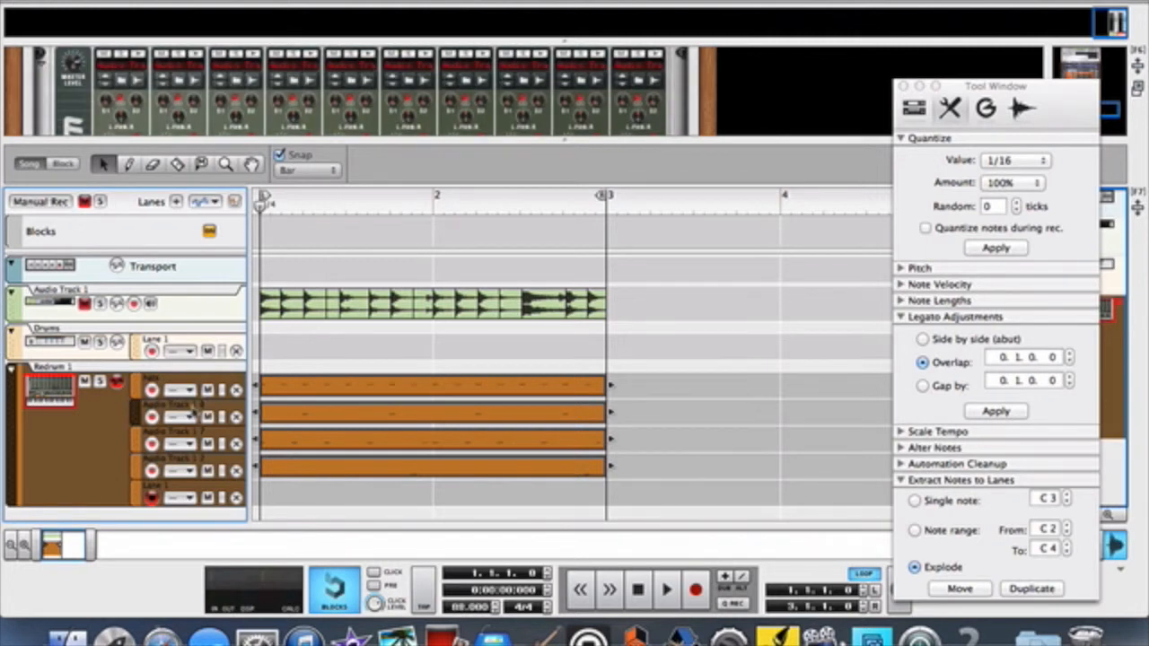
double_click(191, 412)
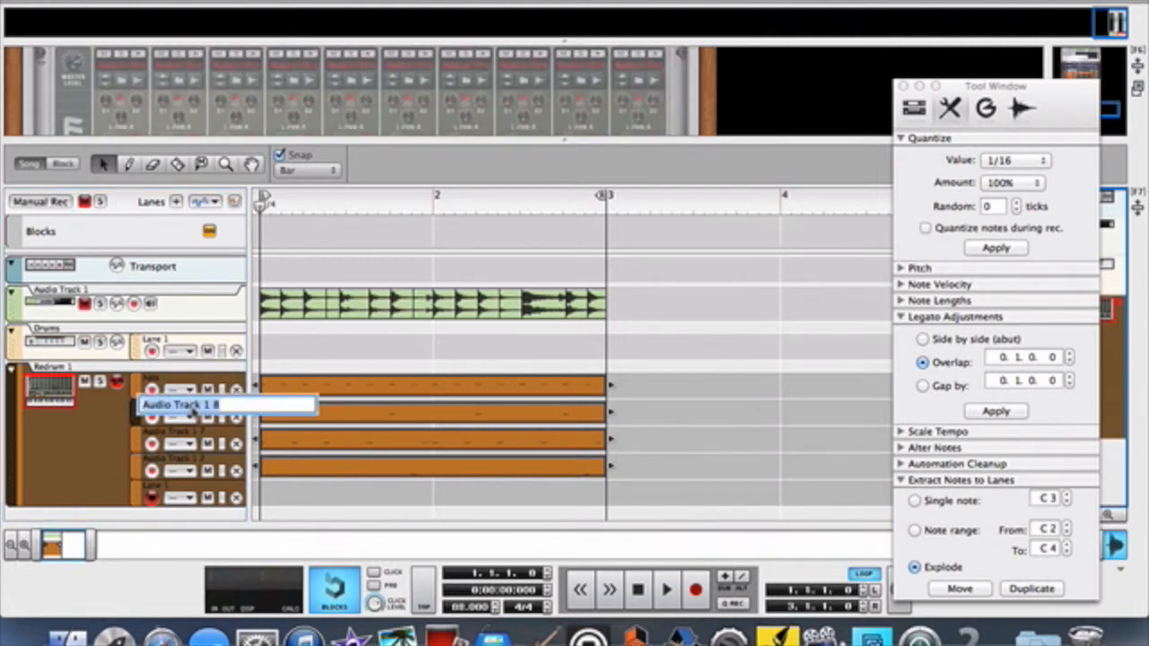
type("snar")
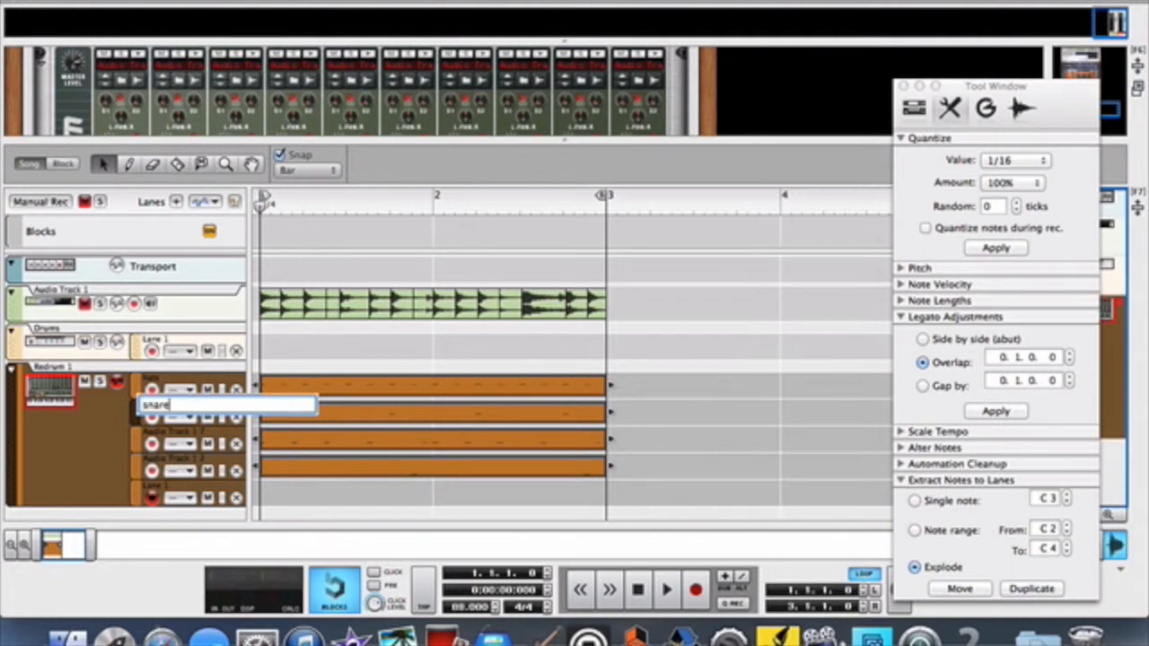
type("e")
key("Return")
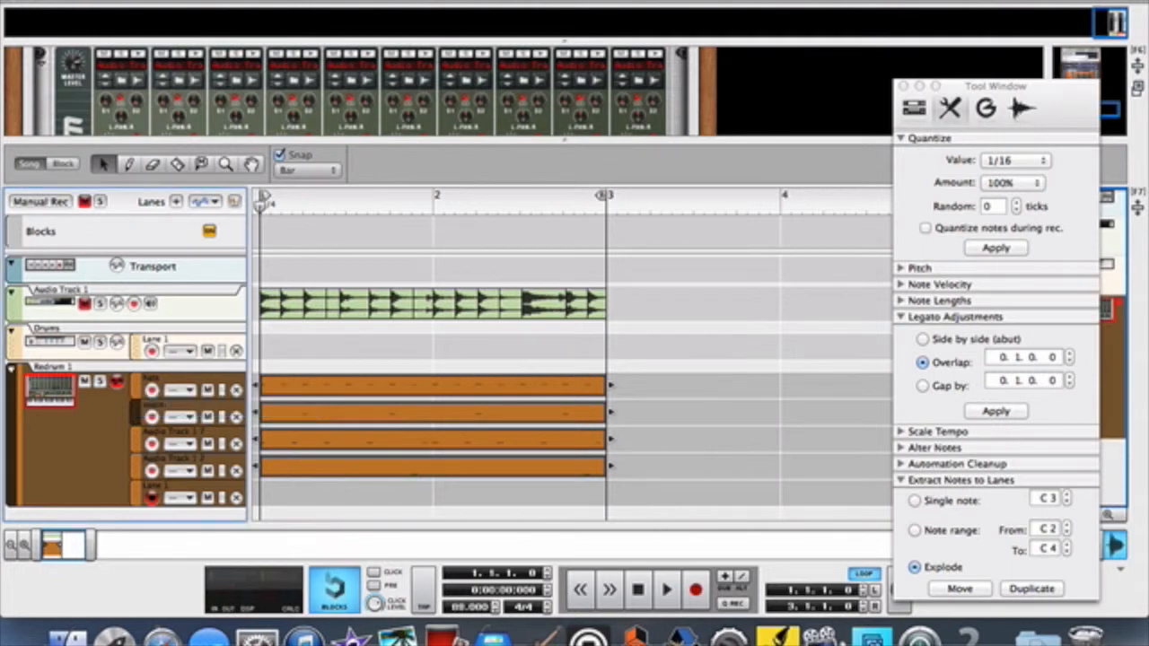
- Rename the third and fourth extracted Redrum lanes kick and openhat
double_click(191, 432)
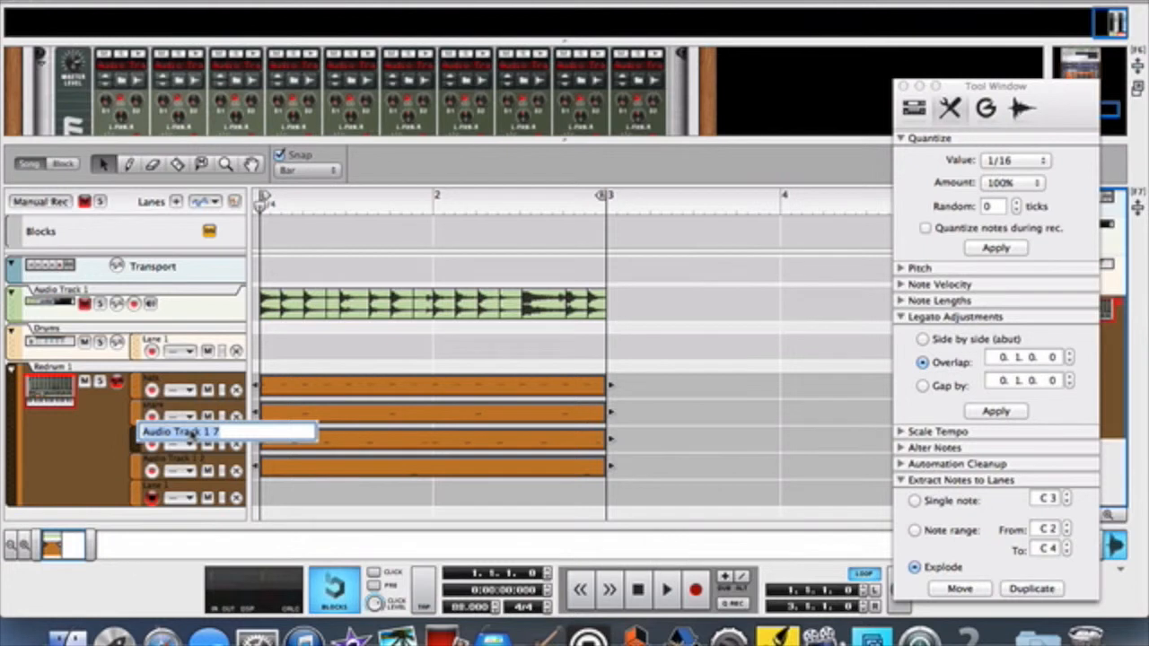
type("kick")
key("Return")
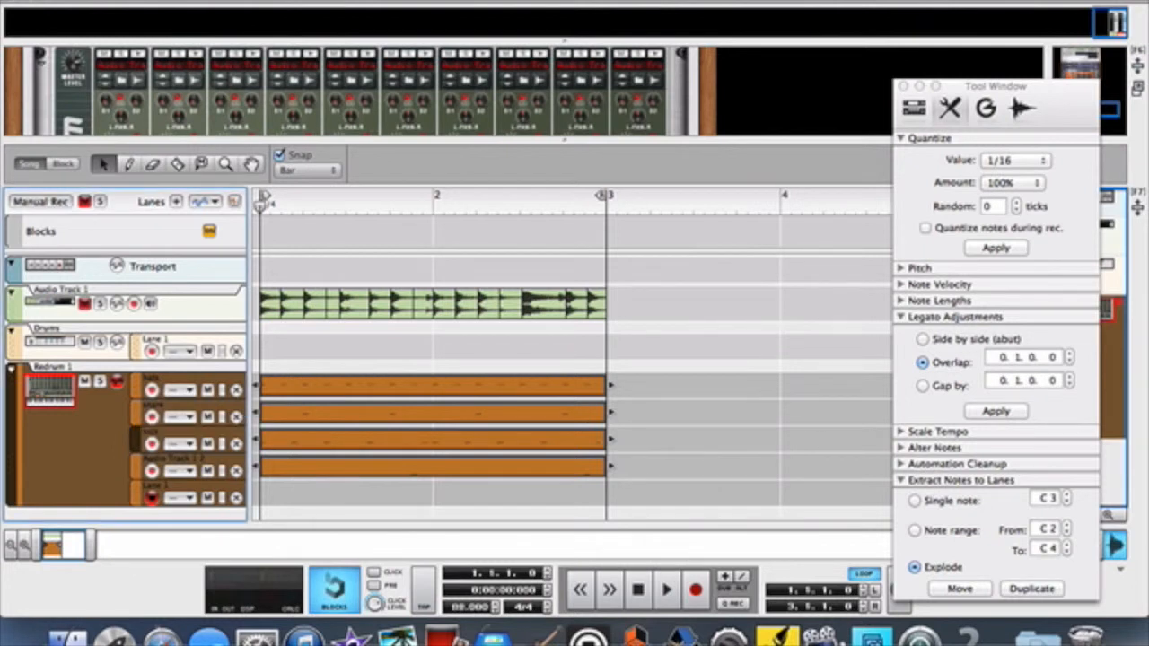
double_click(192, 460)
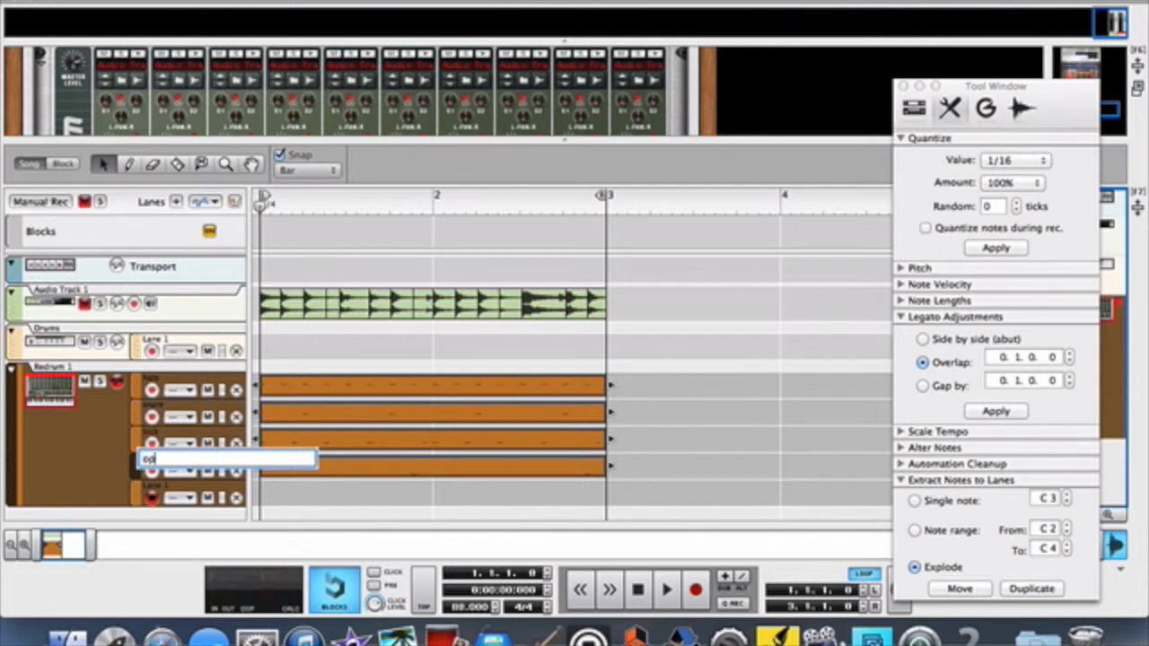
type("openhat")
key("Return")
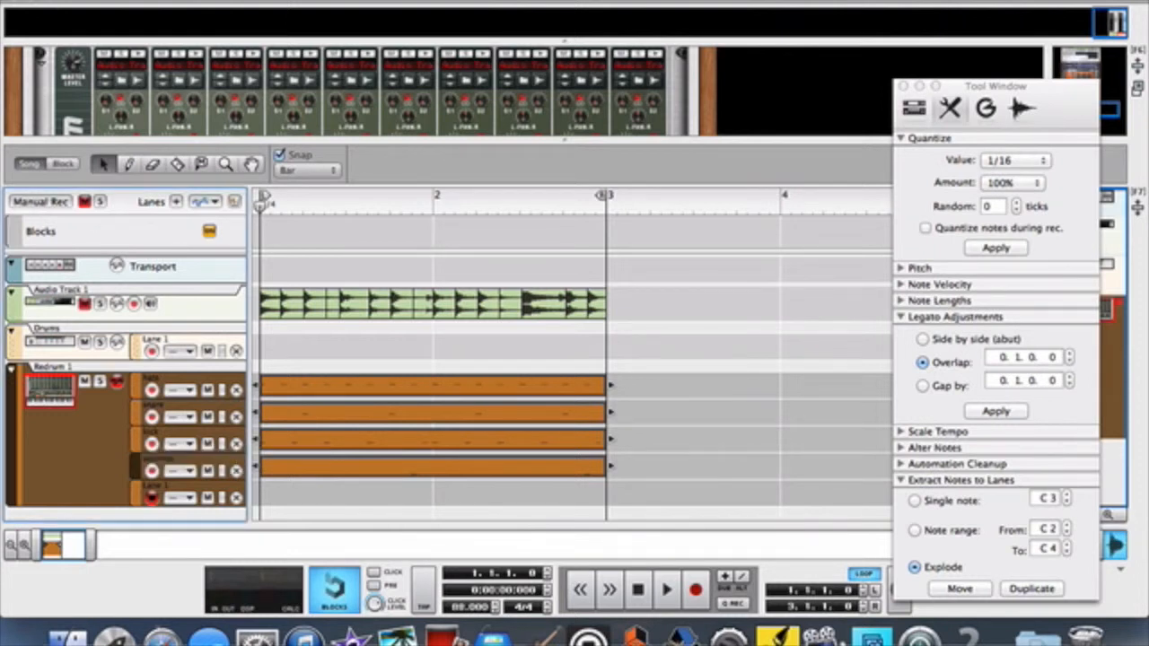
- Play back the split Redrum lanes and check the Redrum's pattern section in the rack
left_click(666, 590)
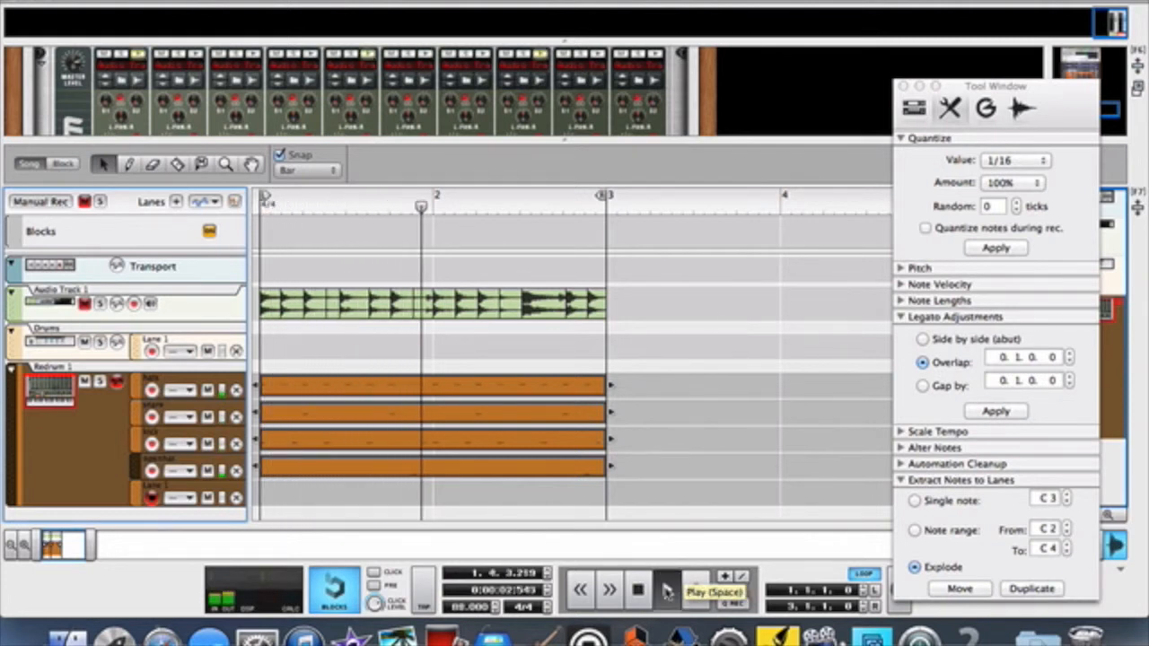
double_click(638, 590)
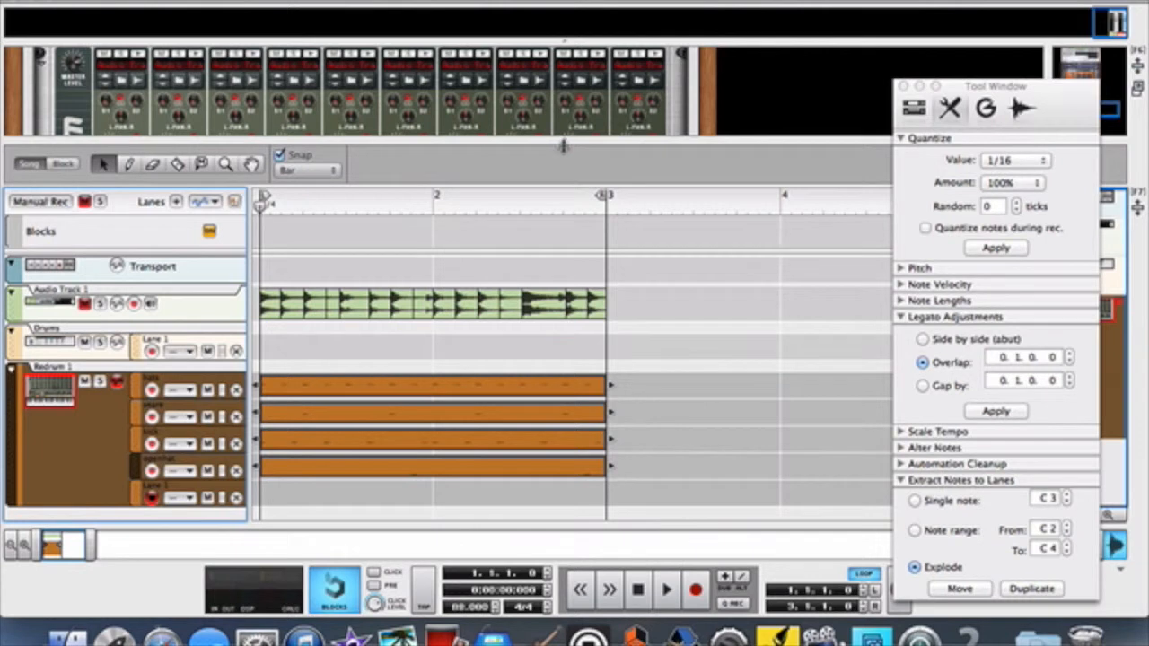
left_click_drag(564, 146, 575, 389)
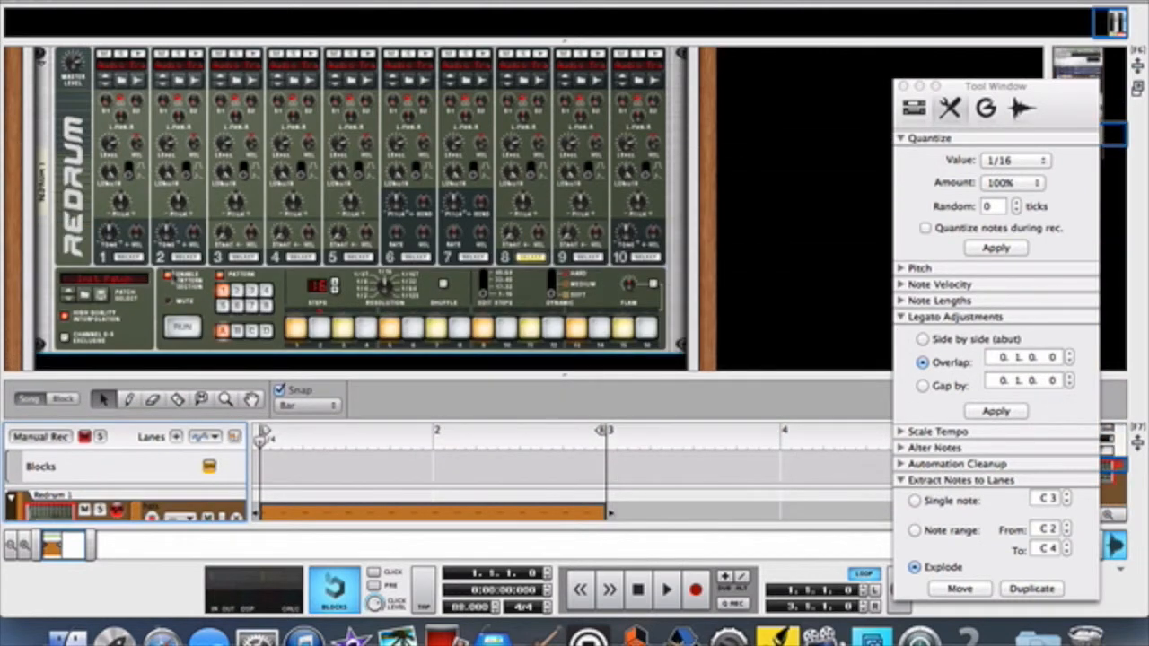
left_click_drag(521, 378, 558, 87)
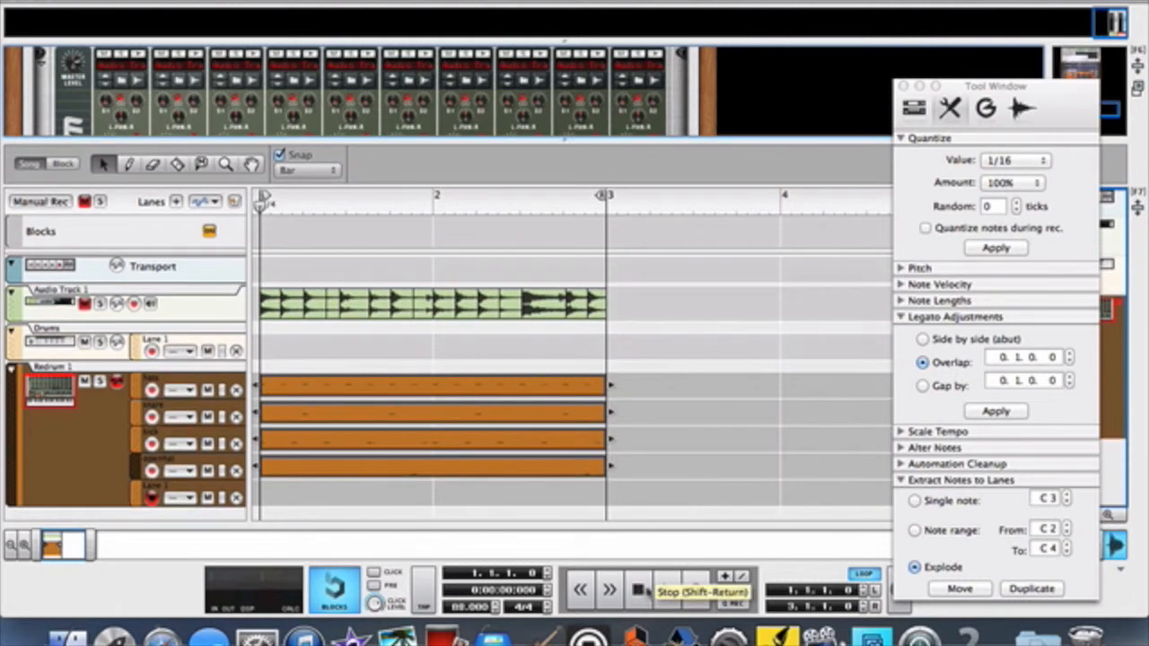
left_click(666, 589)
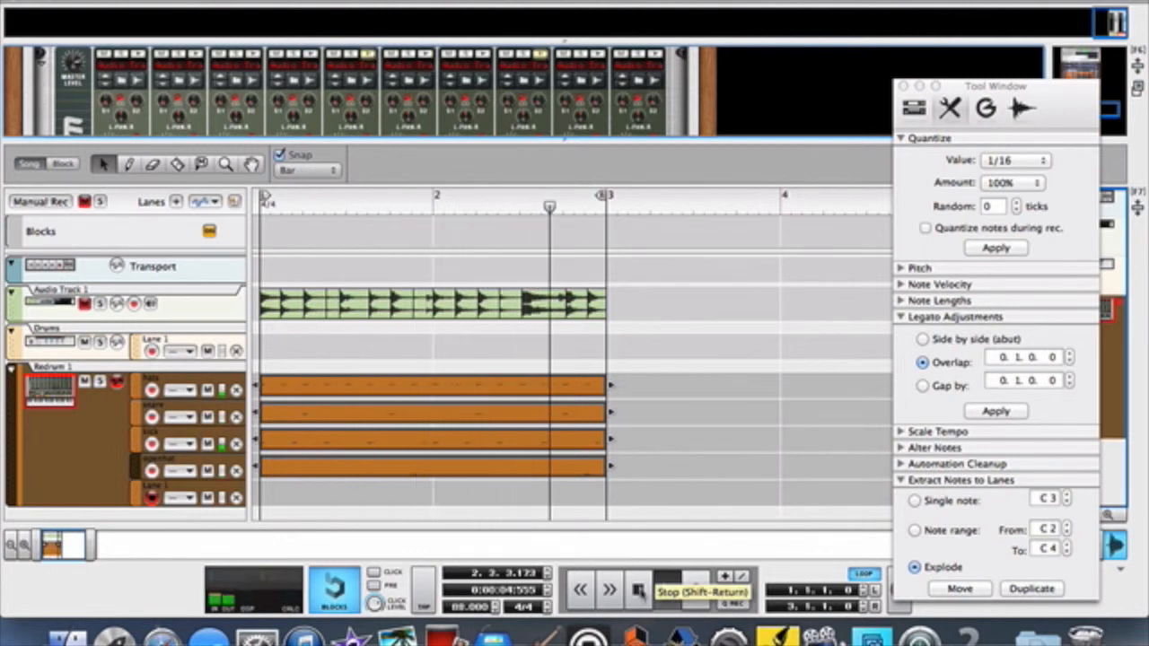
left_click(637, 590)
left_click(637, 590)
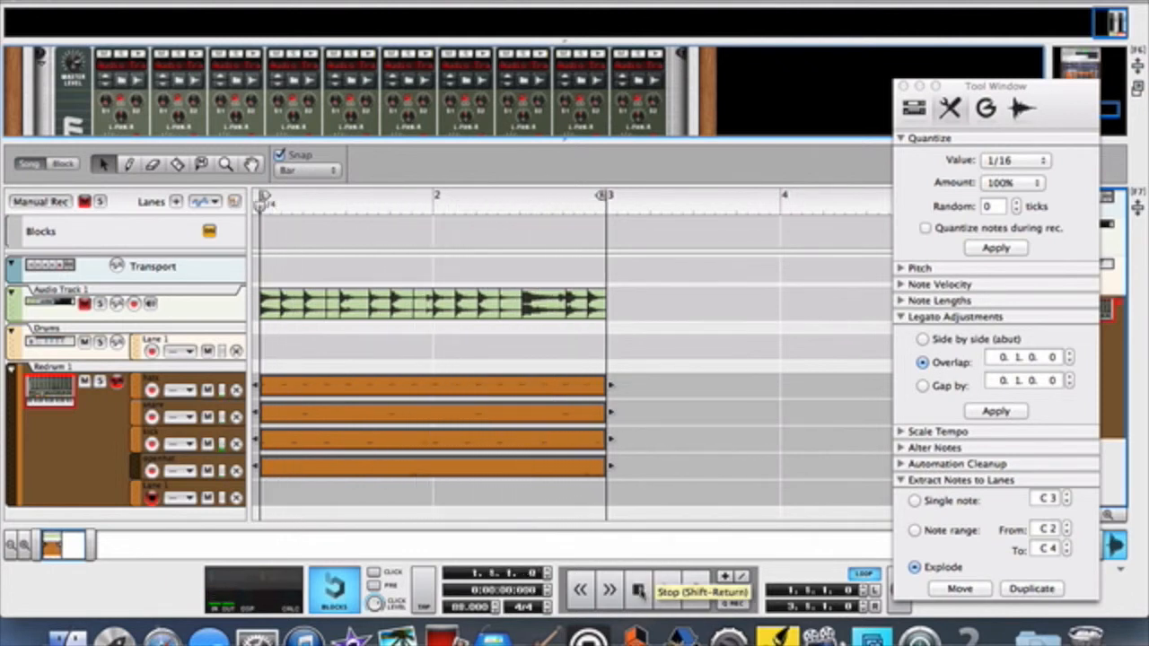
- Play the loop with the Redrum track muted, and again with it soloed
left_click(87, 376)
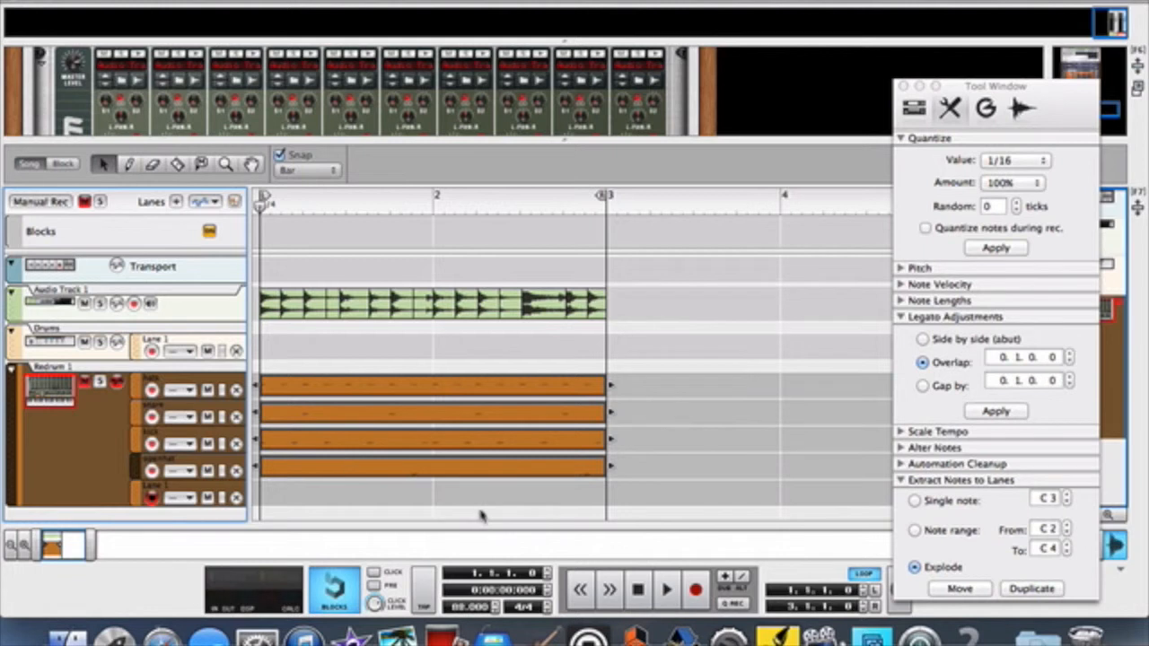
left_click(665, 589)
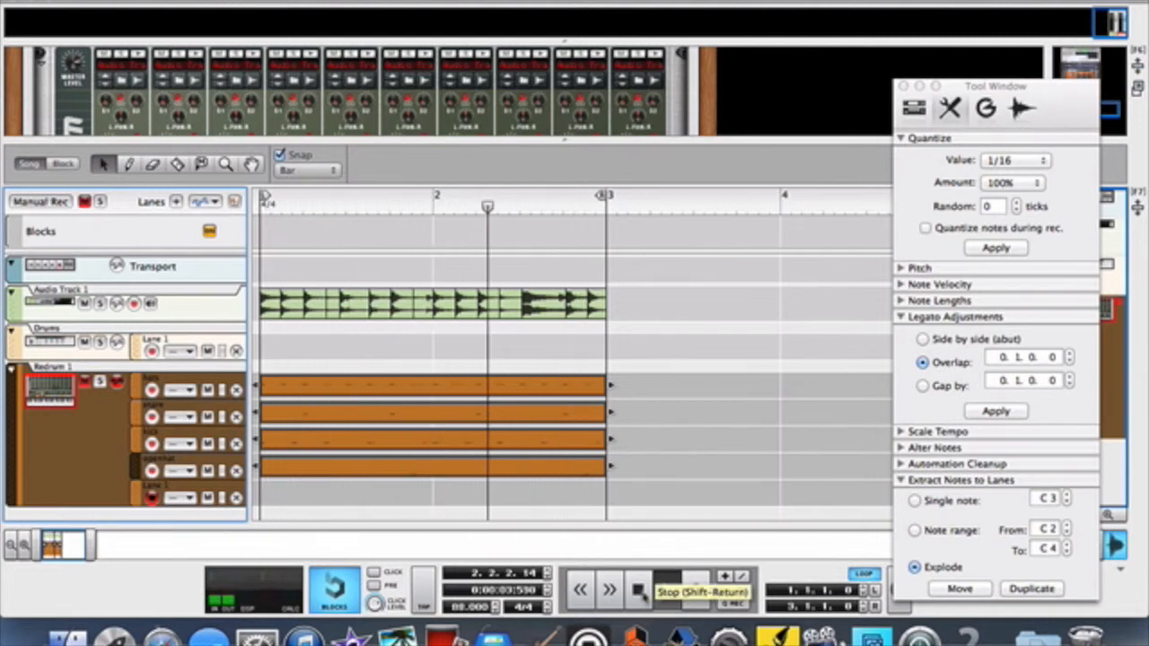
left_click(639, 591)
left_click(639, 590)
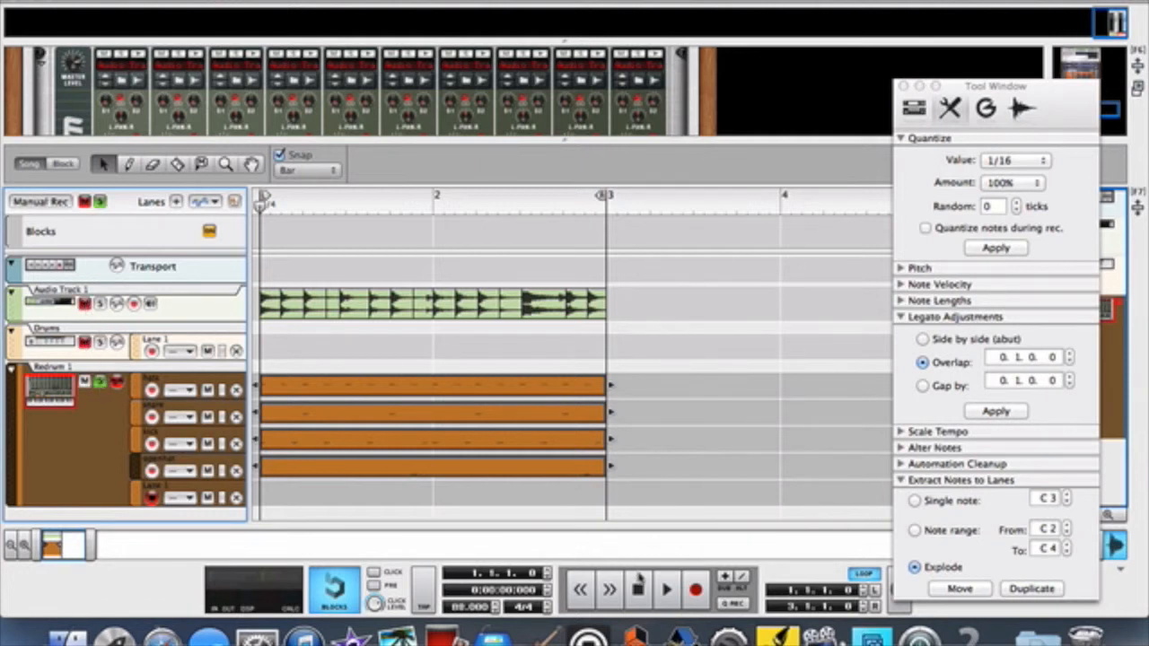
left_click(667, 589)
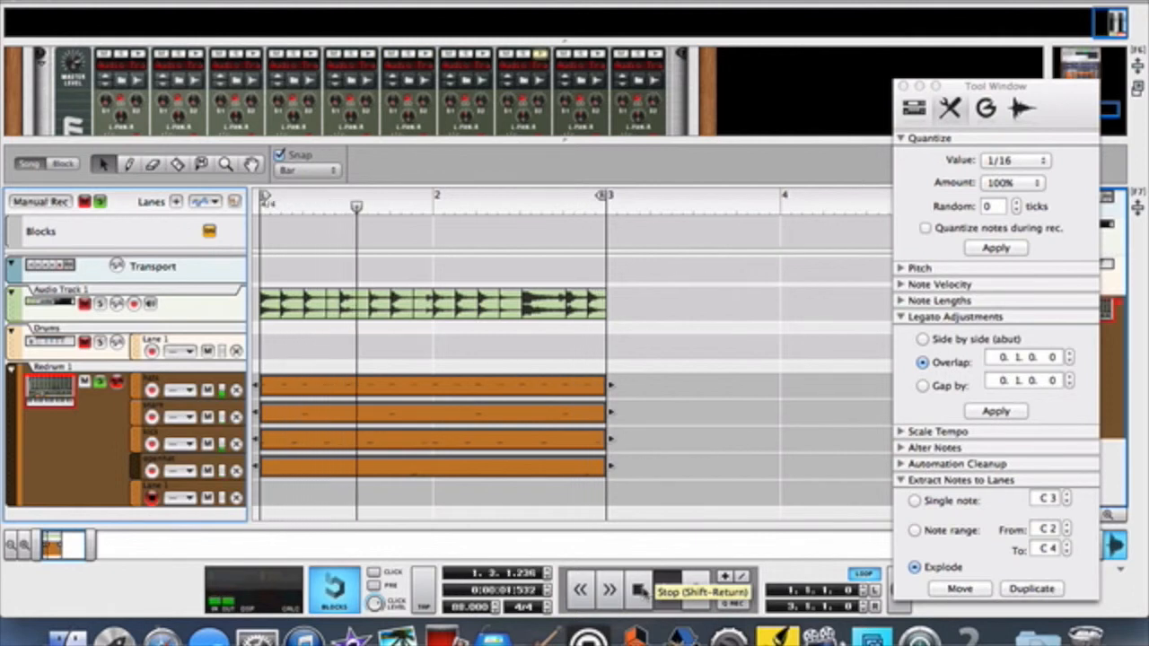
double_click(639, 589)
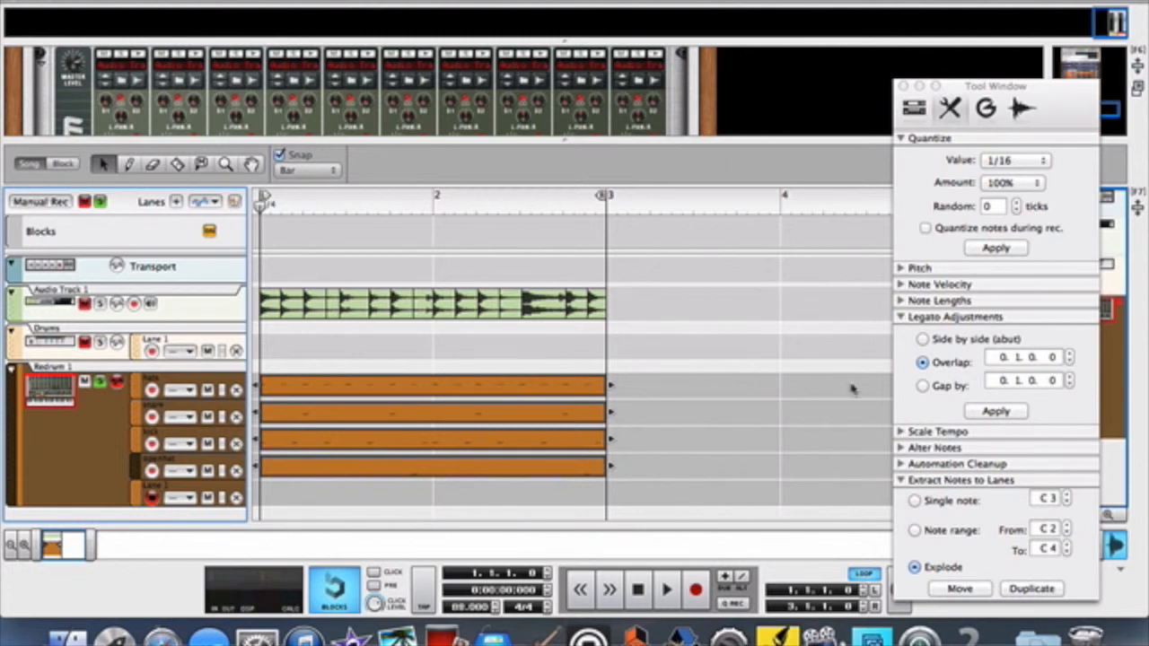
- Load the MPC-60 groove patch 63% Shuffle from the Reason Factory Sound Bank into ReGroove Mixer channel A1
left_click_drag(999, 84, 1059, 56)
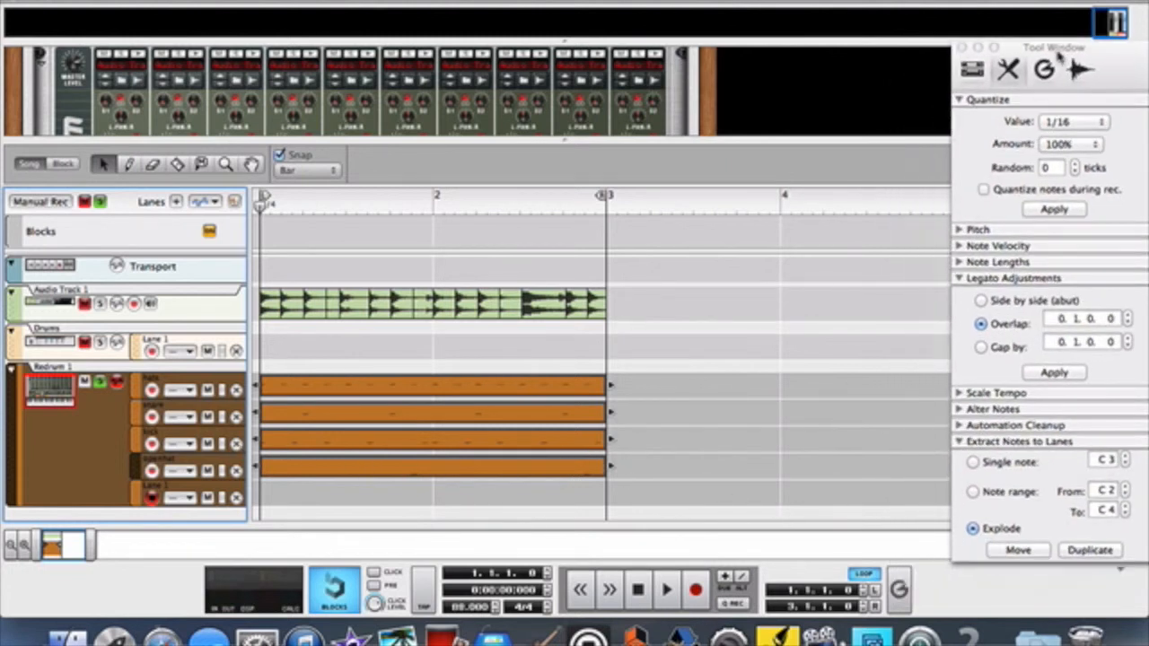
left_click(898, 588)
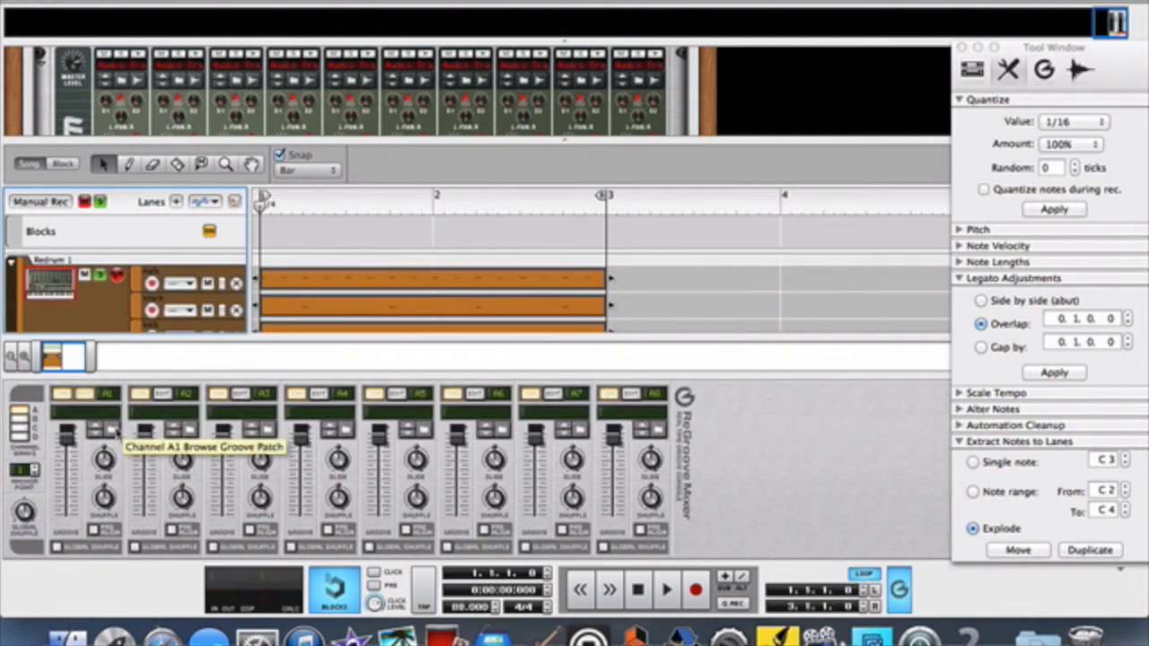
left_click(118, 432)
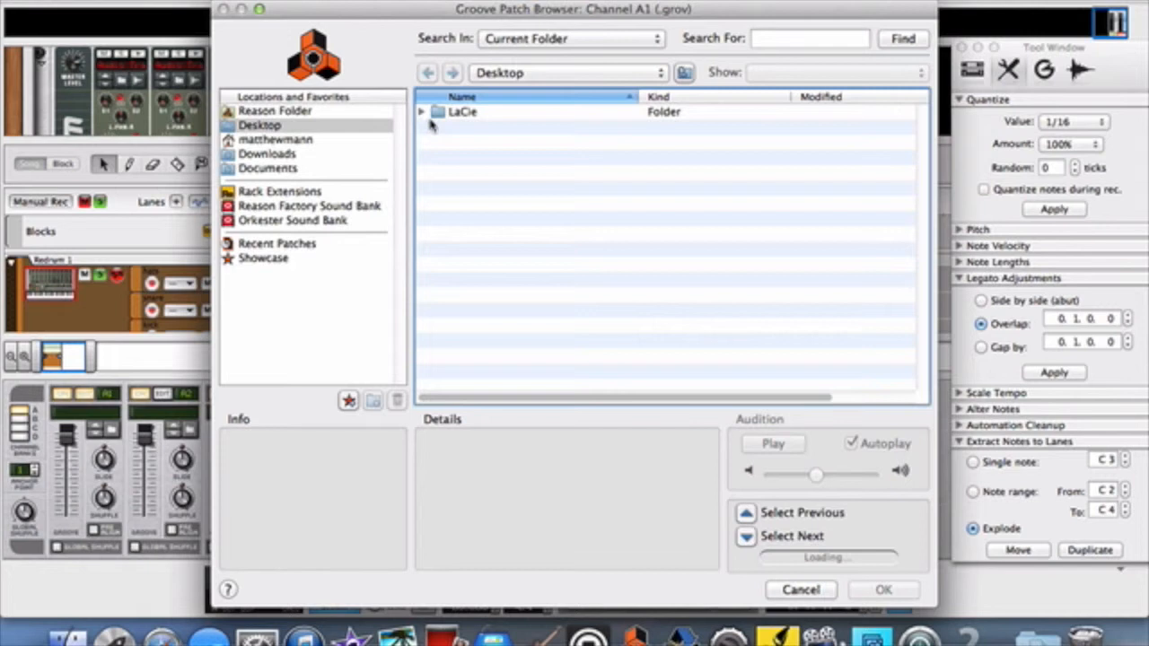
left_click(345, 209)
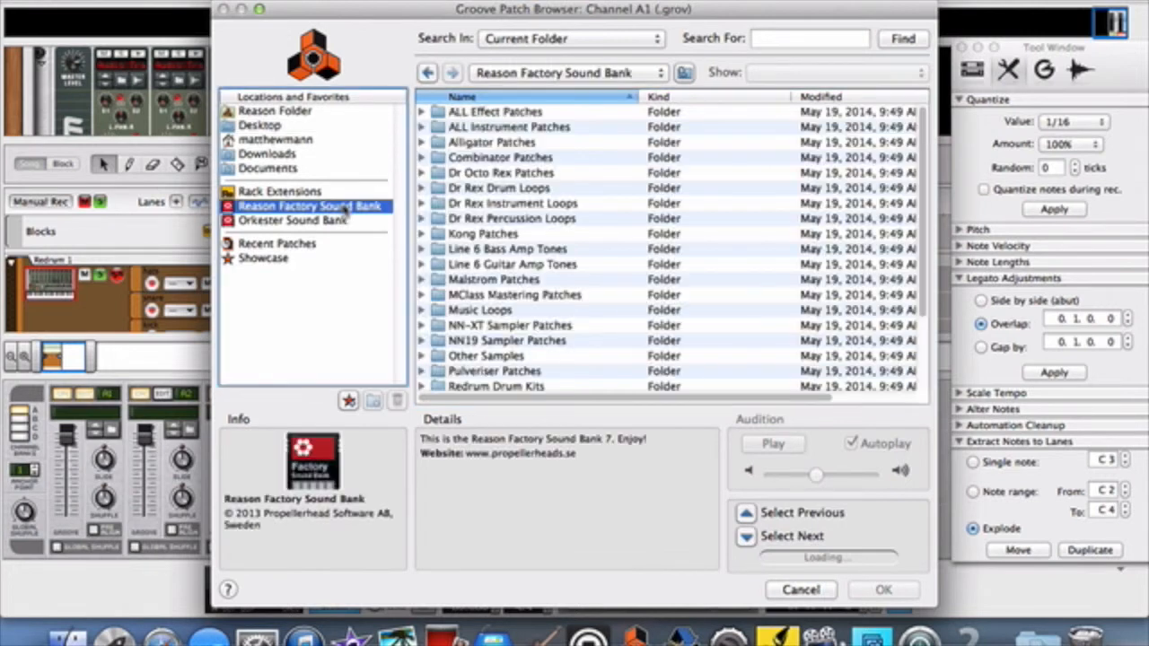
scroll(475, 230, "down", 5)
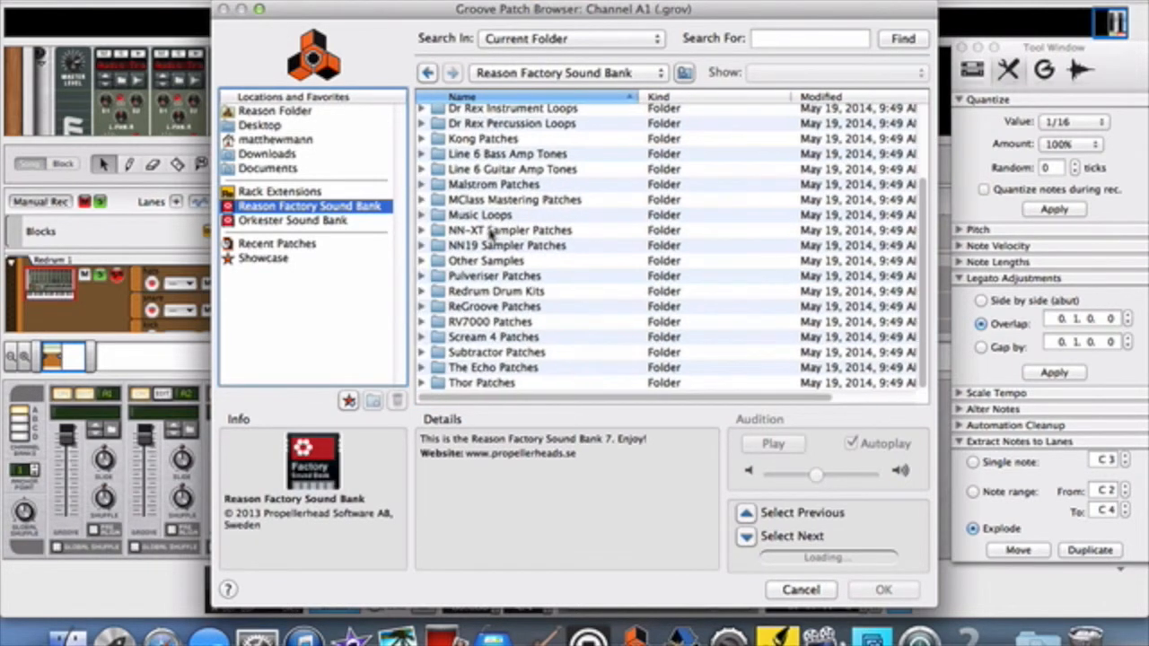
left_click(421, 306)
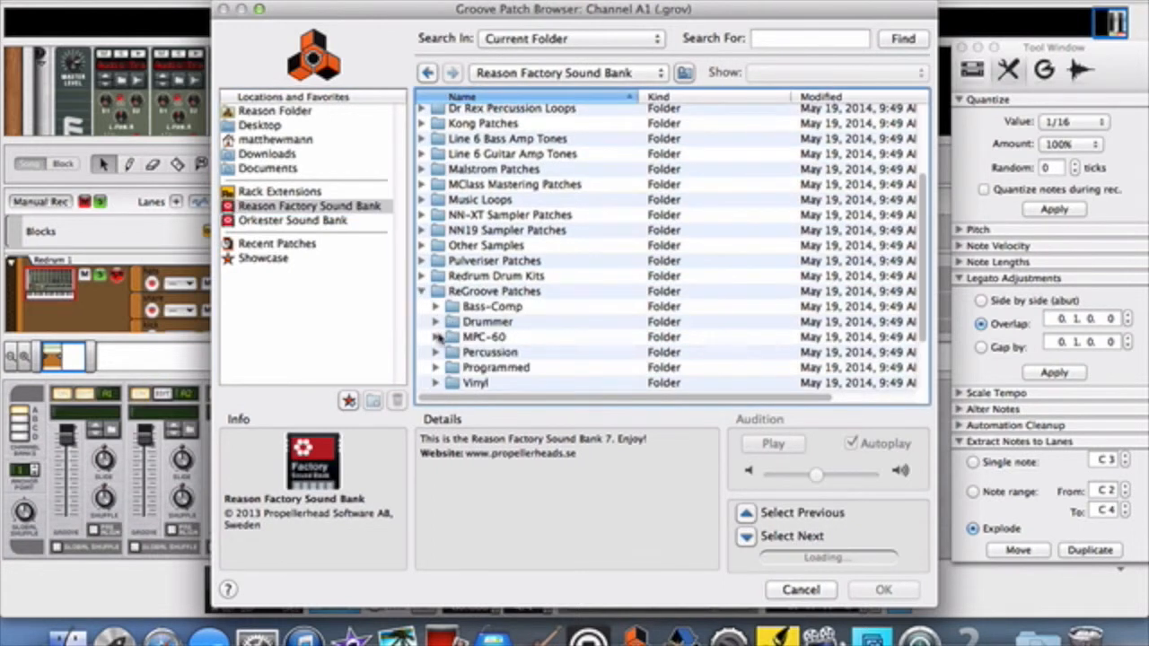
left_click(435, 337)
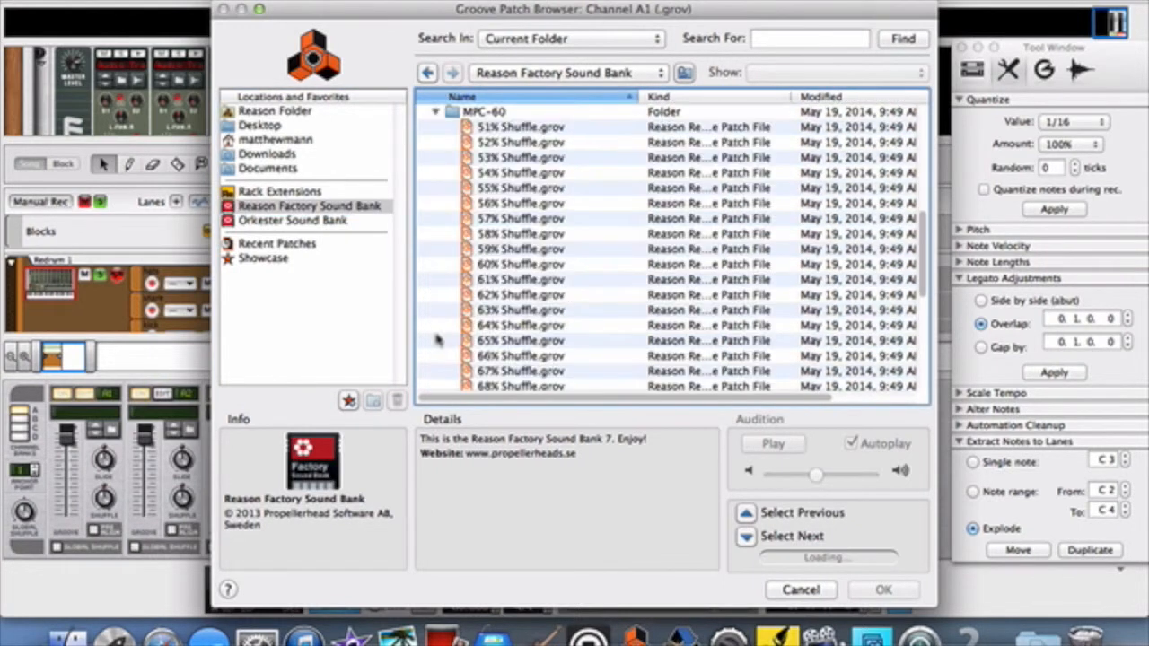
left_click(523, 310)
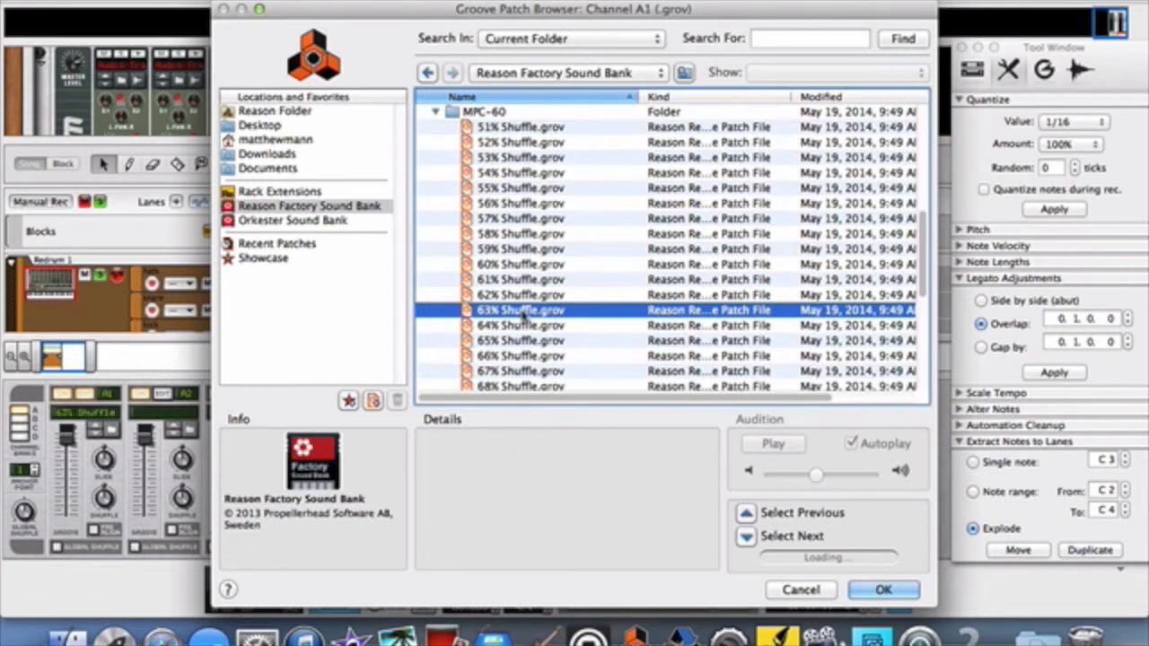
left_click(882, 590)
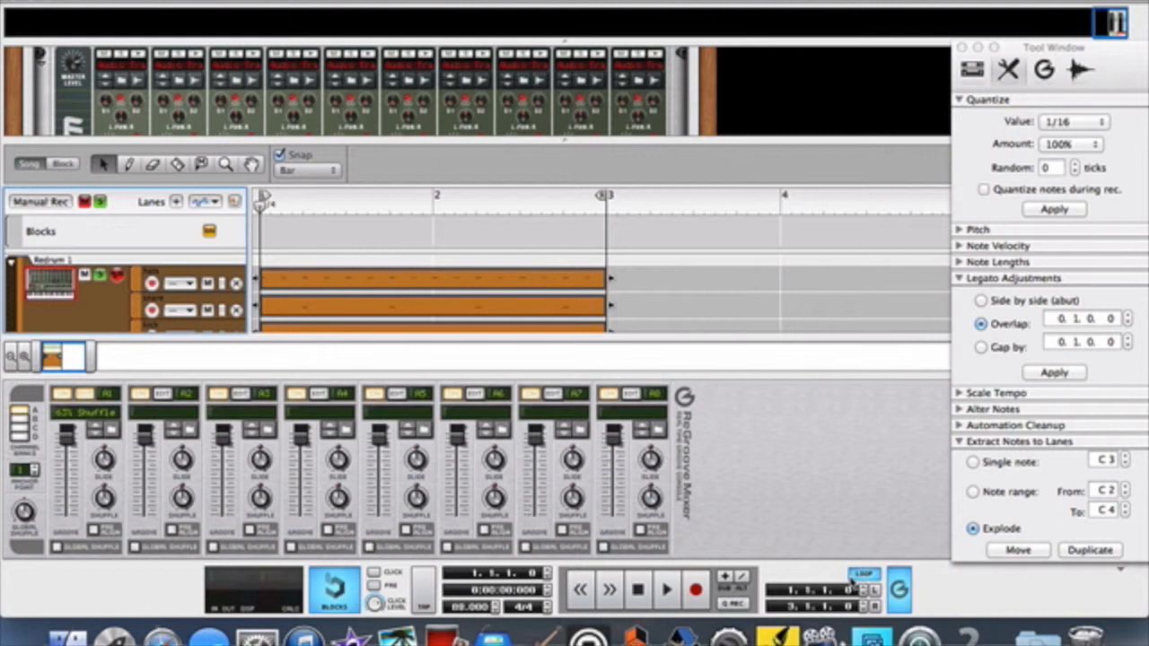
left_click(899, 590)
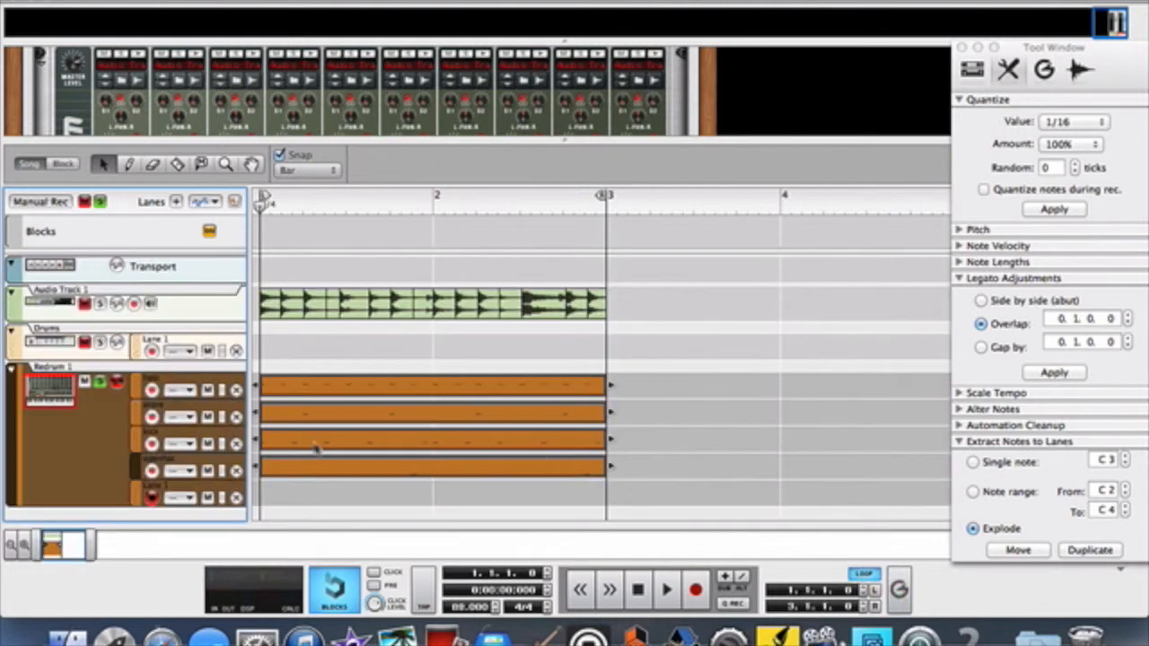
- Assign the kick lane to groove channel A1 and play the loop to hear the shuffle
left_click(198, 450)
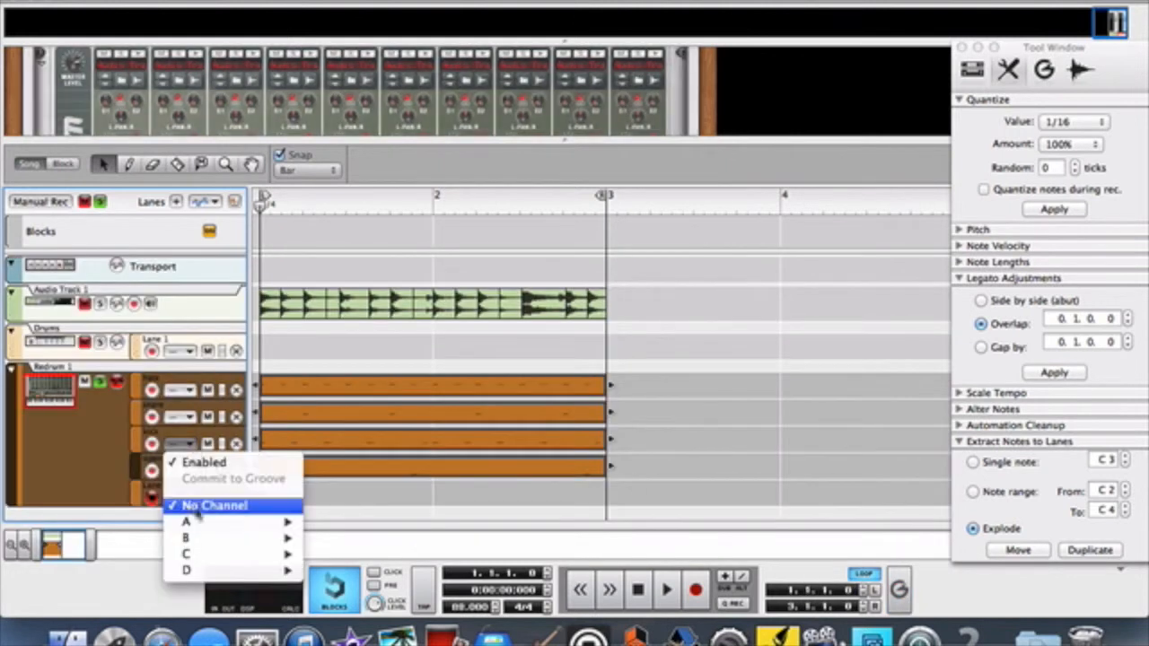
mouse_move(256, 526)
left_click(329, 504)
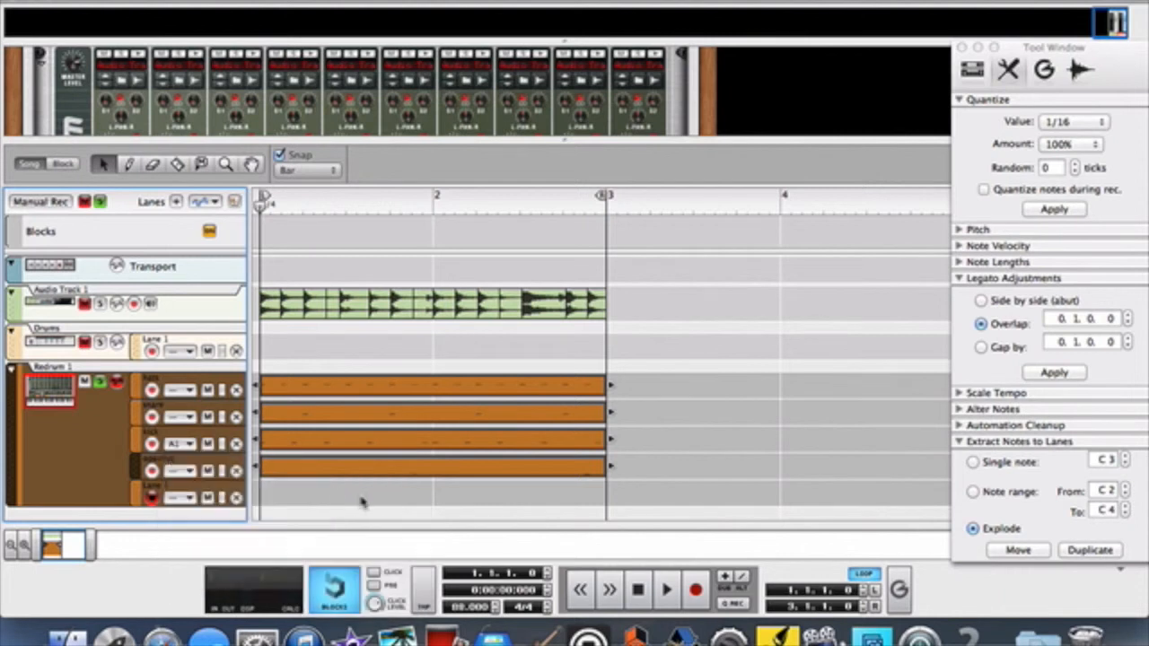
left_click(665, 589)
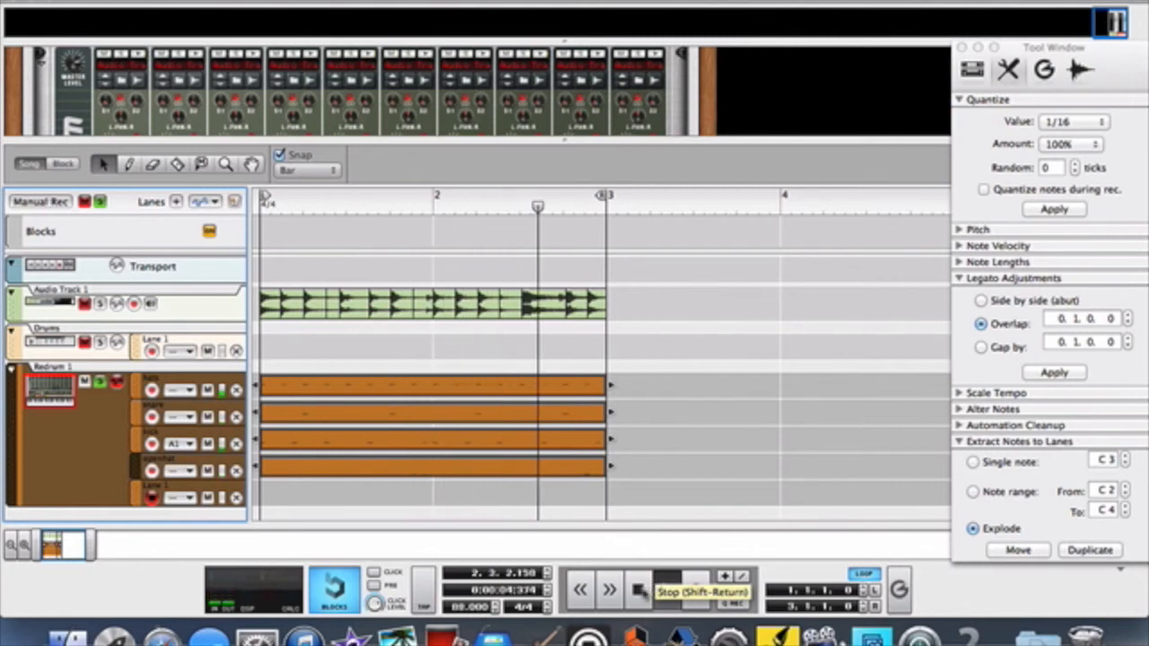
left_click(637, 590)
left_click(637, 590)
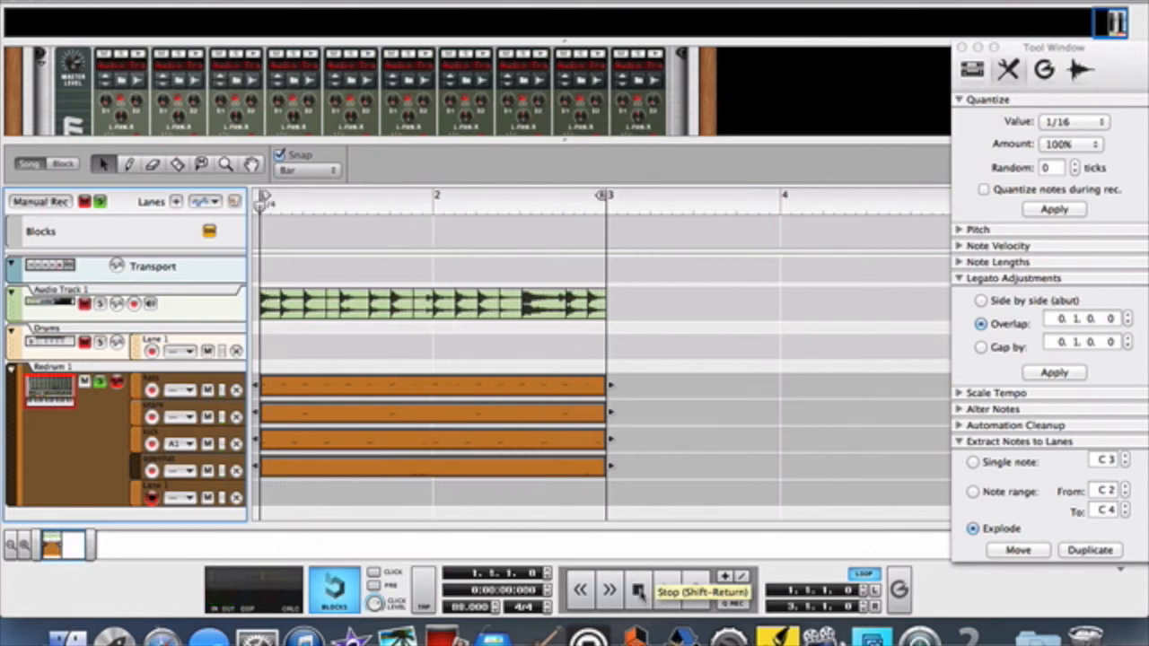